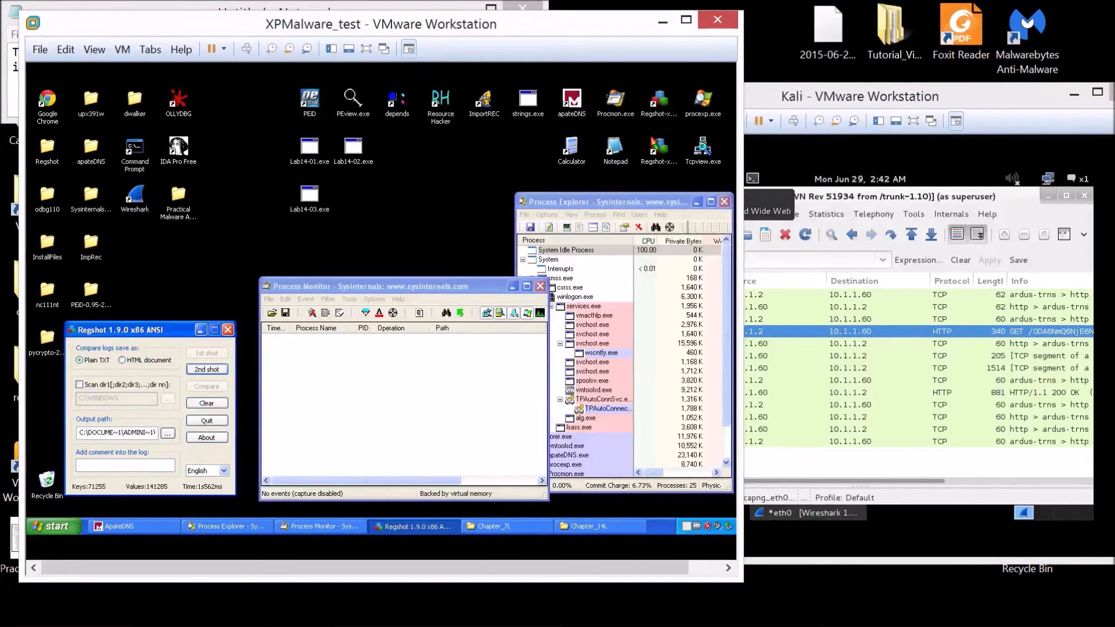
In the Kali virtual machine, start a new Wireshark capture on eth0 without saving the previous one and clear the display filter.
left_click(854, 111)
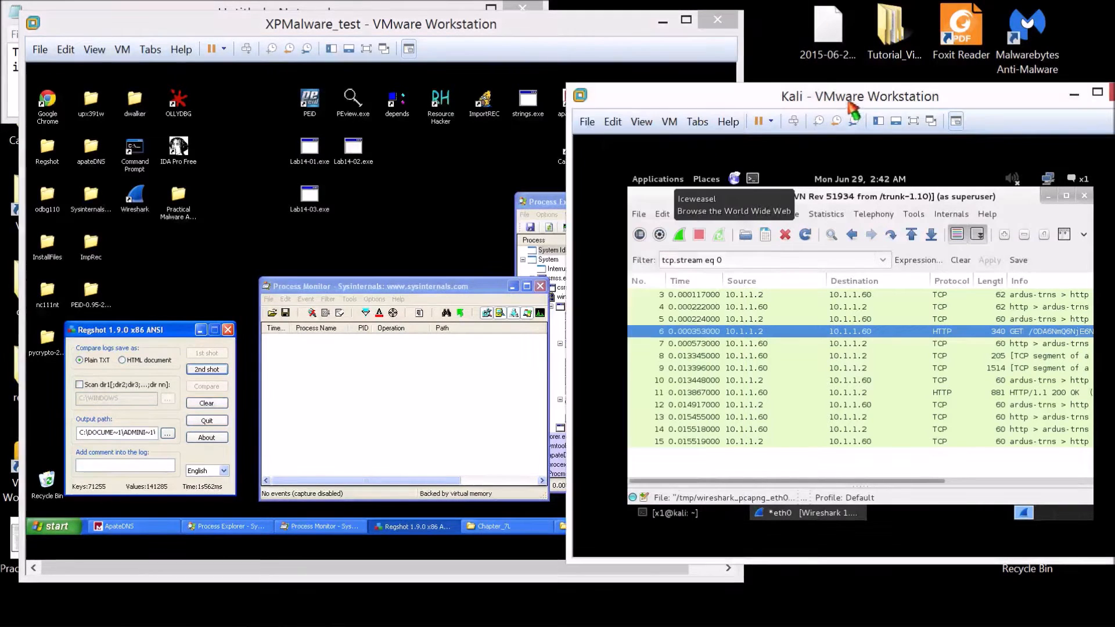
left_click(677, 238)
left_click(854, 405)
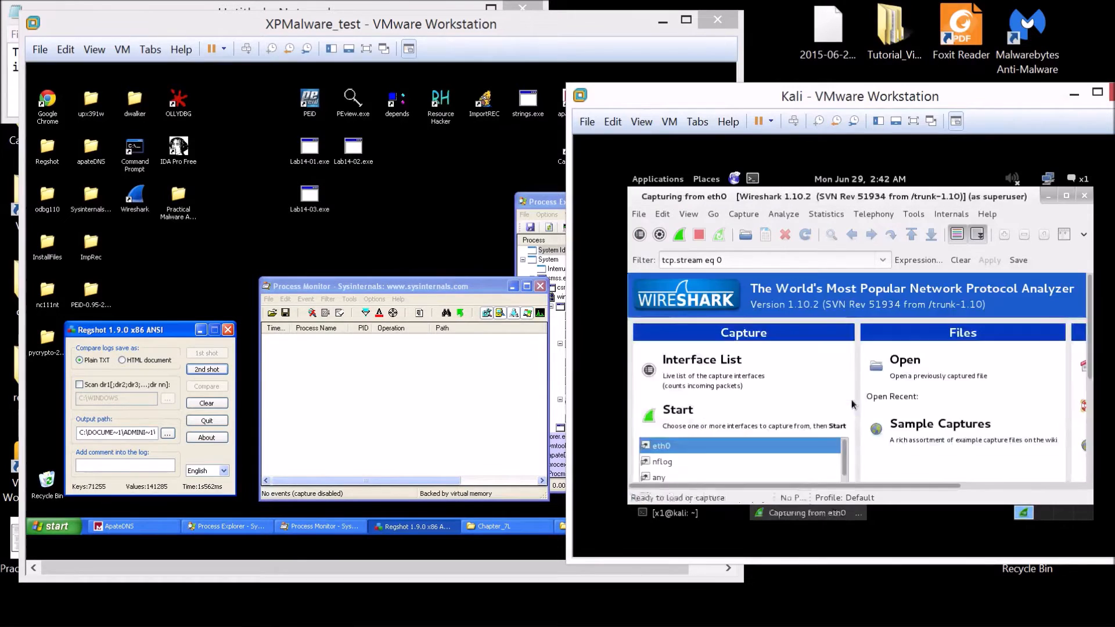
left_click(961, 261)
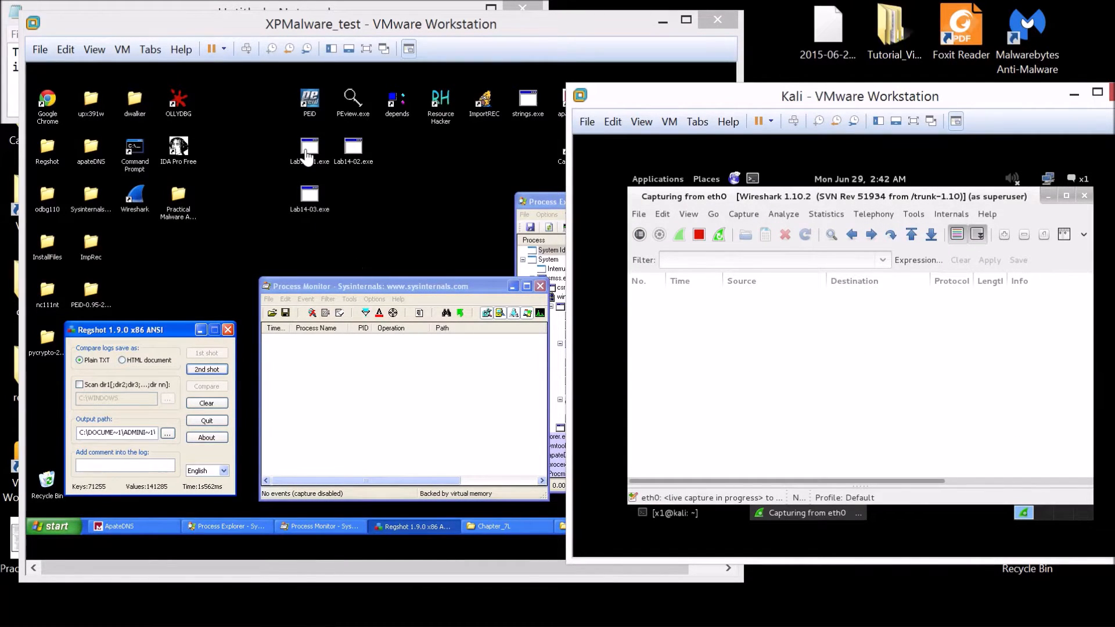
Run Lab14-01.exe on the XP virtual machine, then follow the TCP stream of captured packet 3 in Kali.
left_click(312, 155)
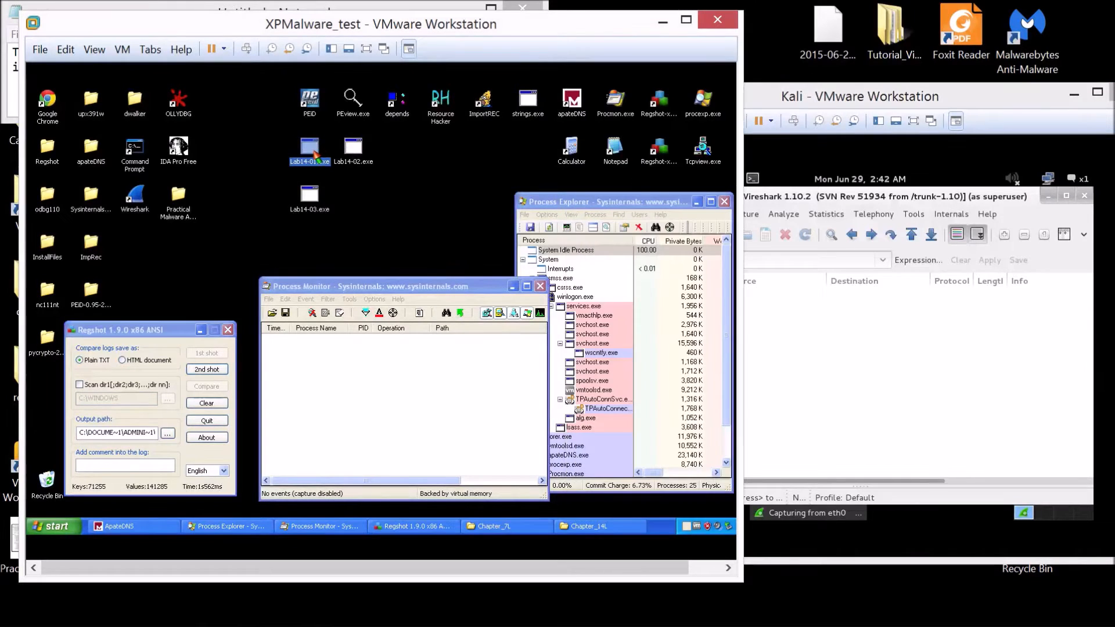
double_click(314, 156)
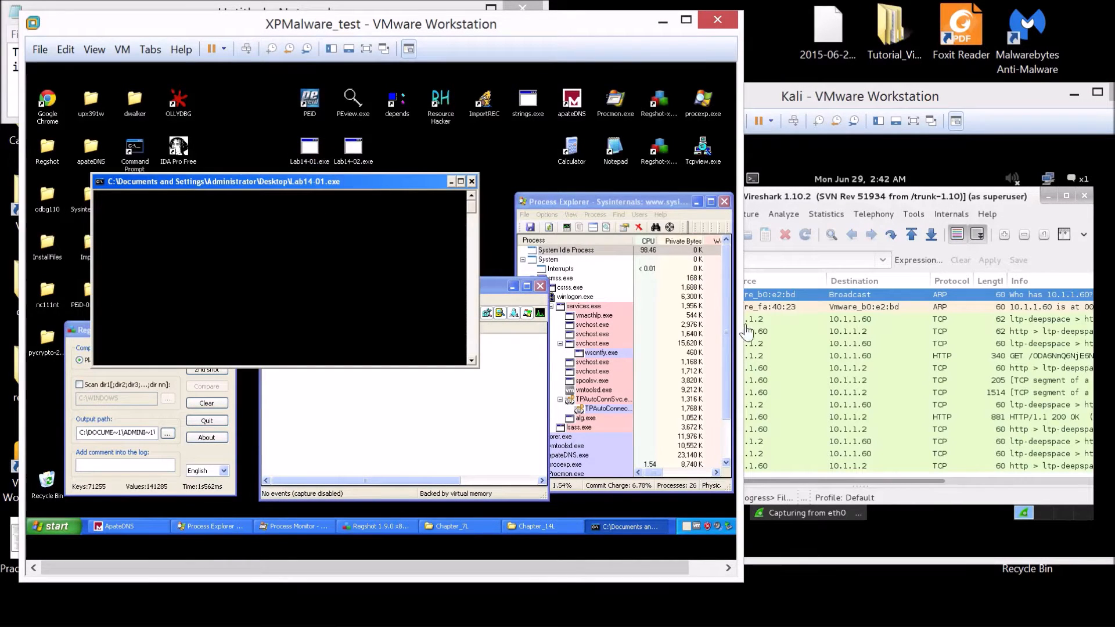
left_click(788, 323)
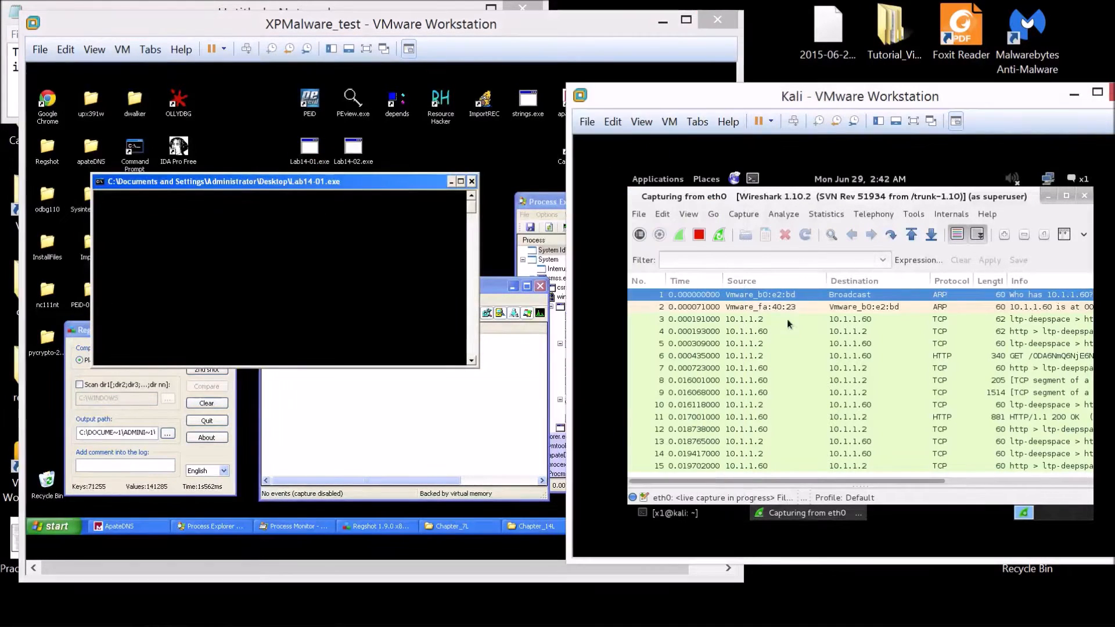
left_click(786, 319)
right_click(787, 319)
mouse_move(786, 319)
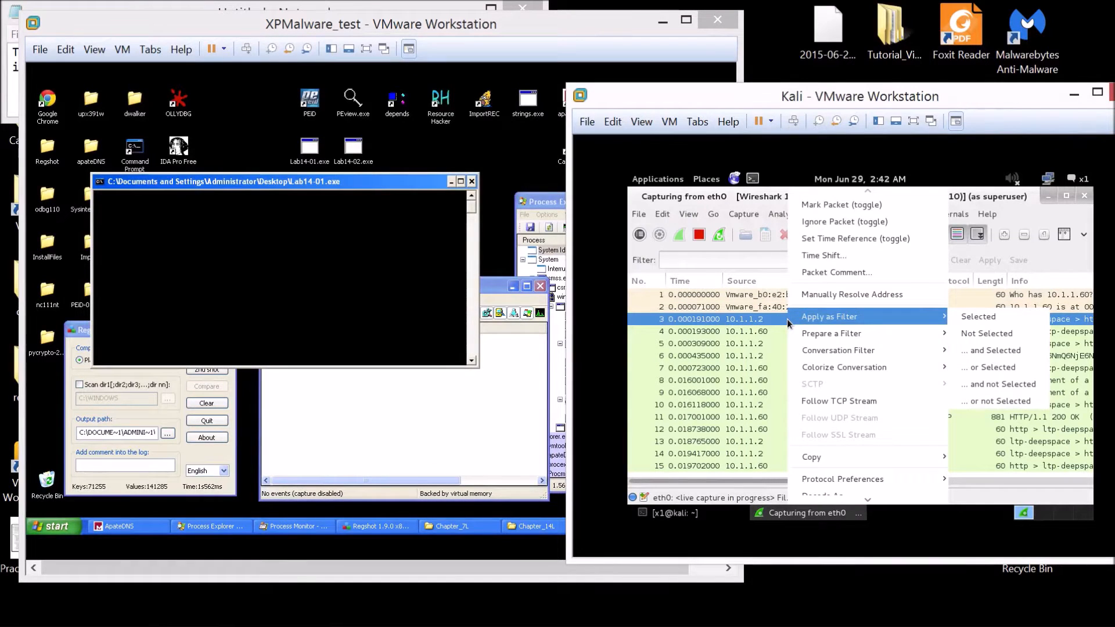
left_click(819, 400)
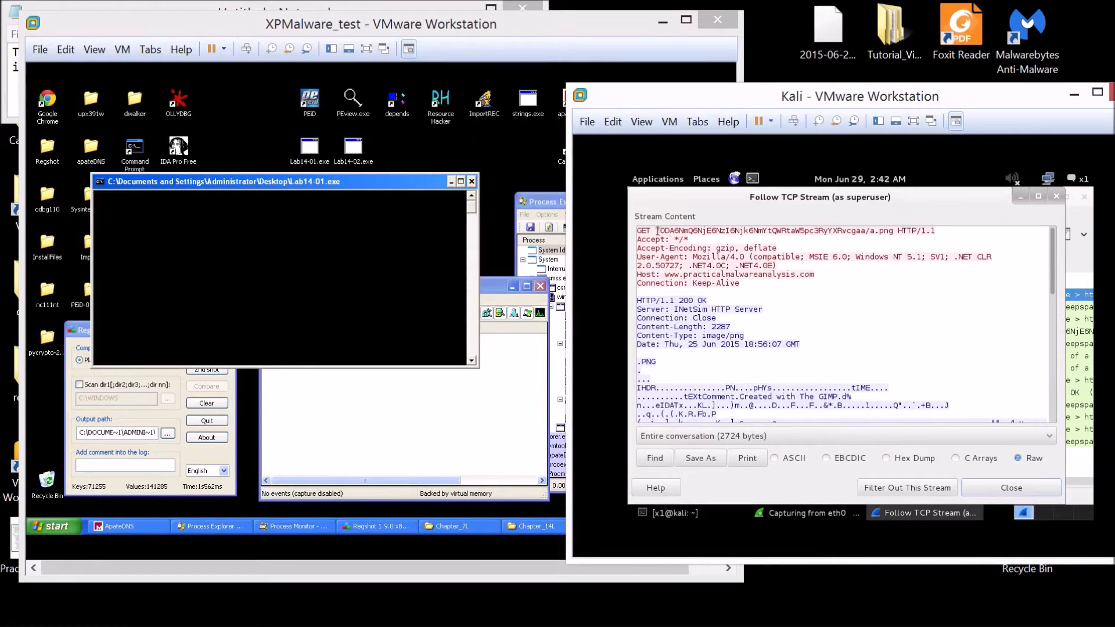
Examine the encoded path of the GET request and the Host header in the followed TCP stream.
left_click_drag(656, 232, 870, 224)
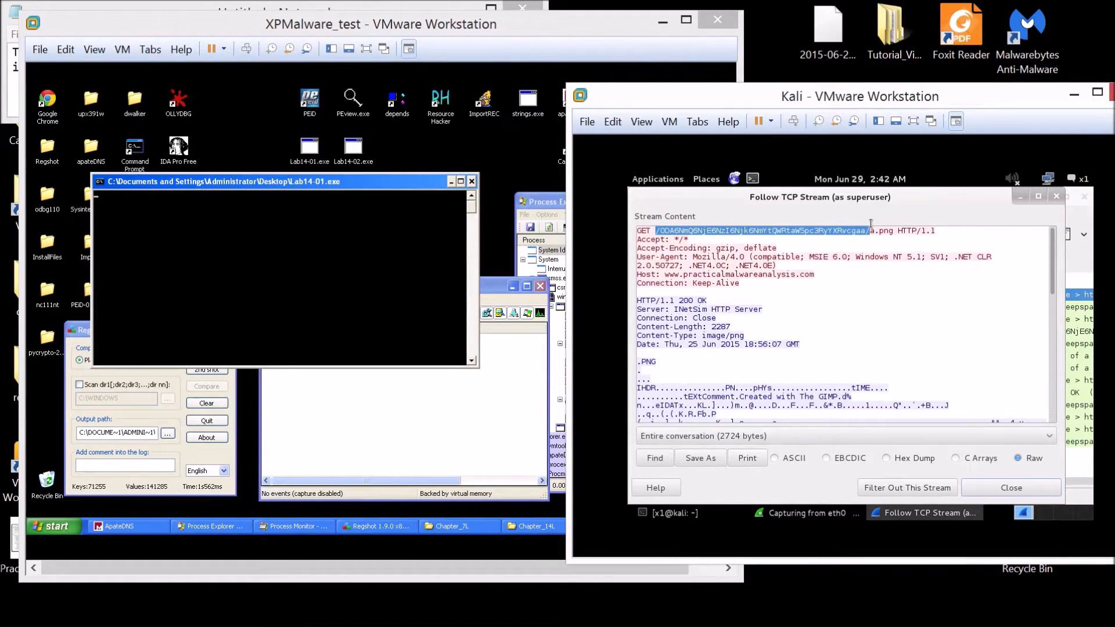
left_click(851, 282)
left_click_drag(660, 231, 873, 229)
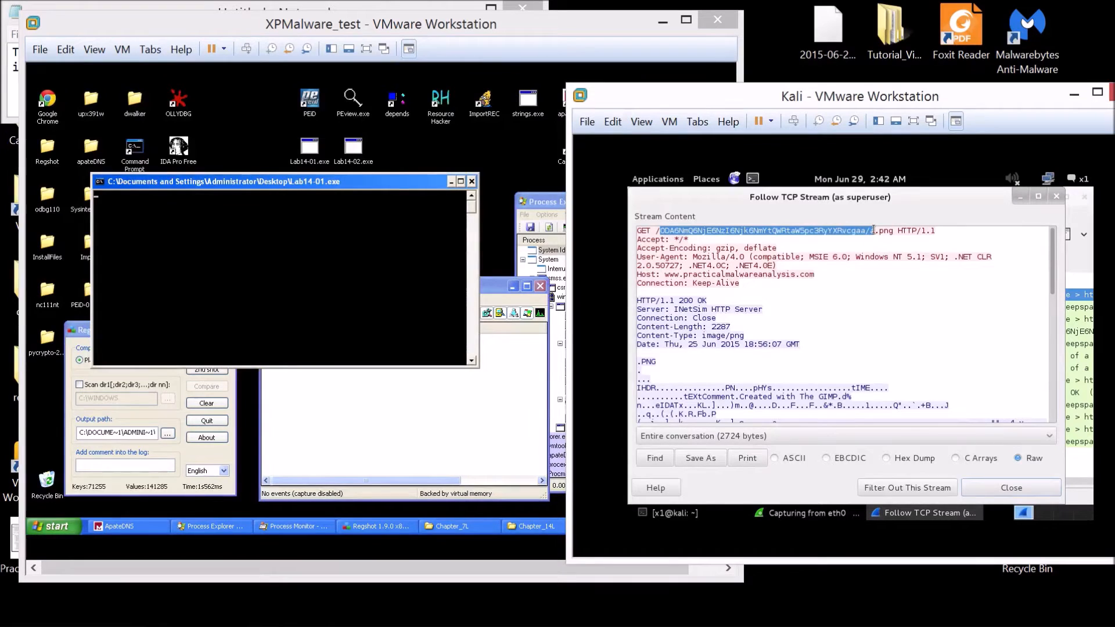
left_click(862, 293)
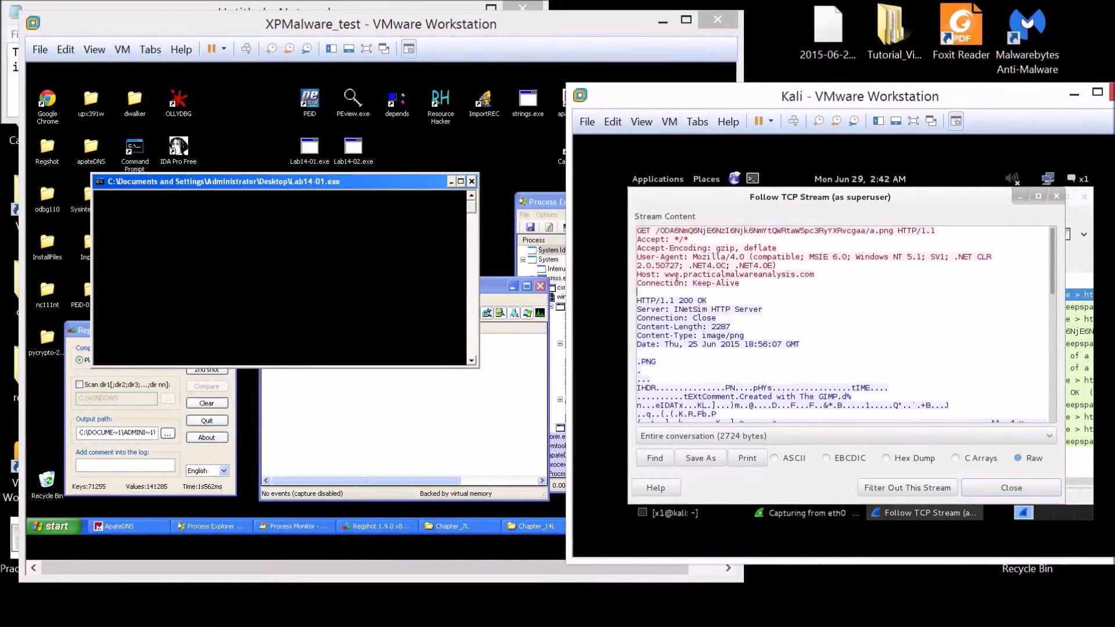
left_click_drag(665, 274, 836, 274)
left_click(837, 274)
Close the Lab14-01.exe console on the XP virtual machine and launch IDA Pro Free.
left_click(472, 182)
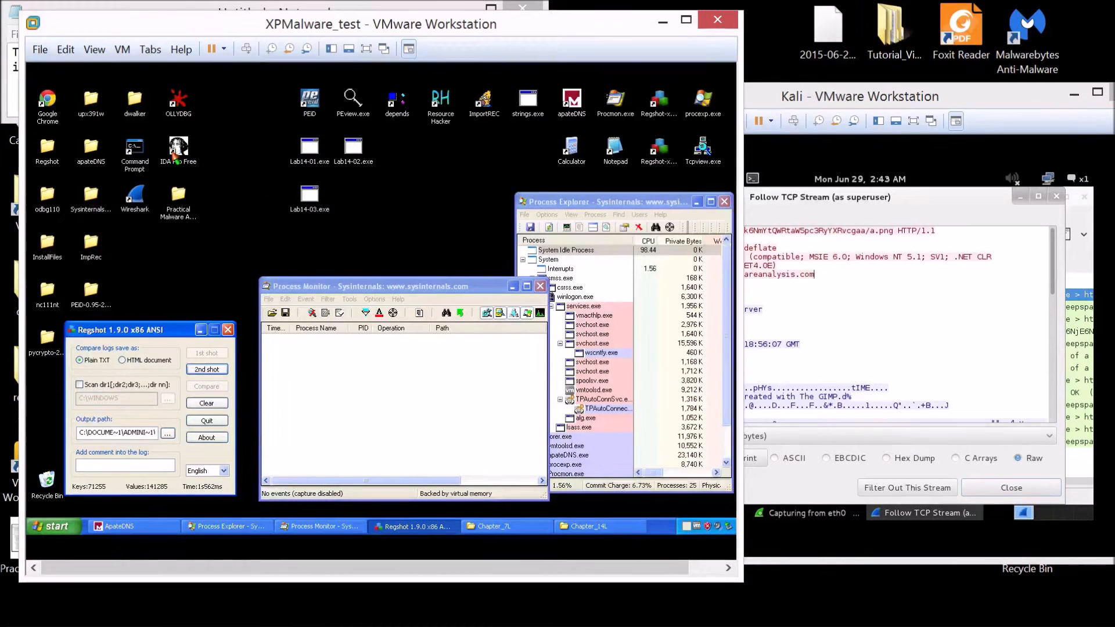
double_click(173, 154)
left_click(481, 388)
left_click(34, 108)
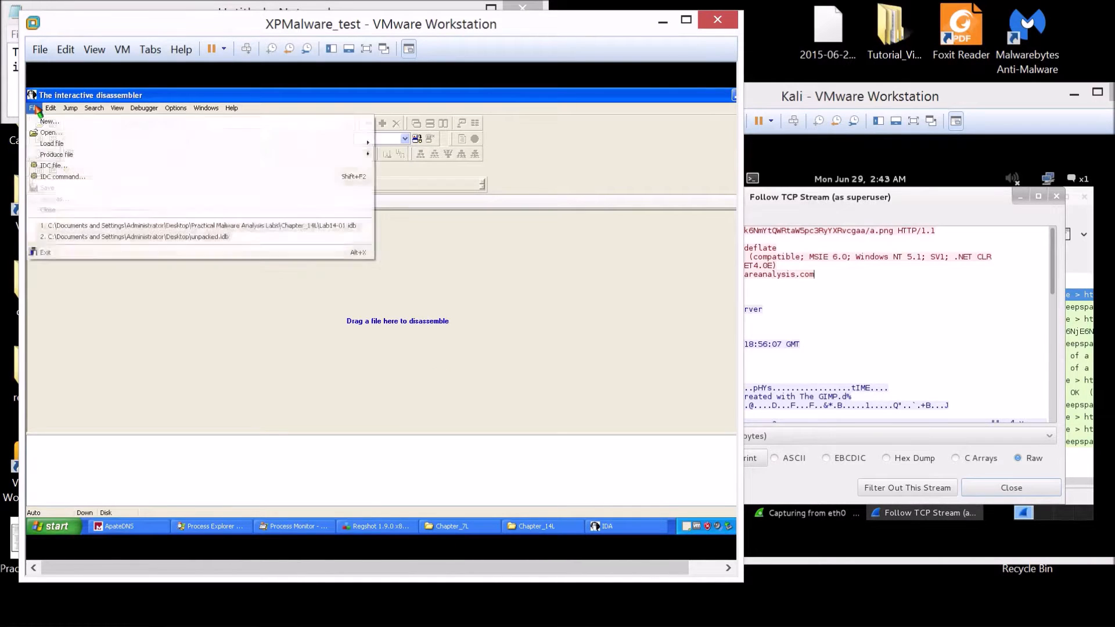
left_click(45, 133)
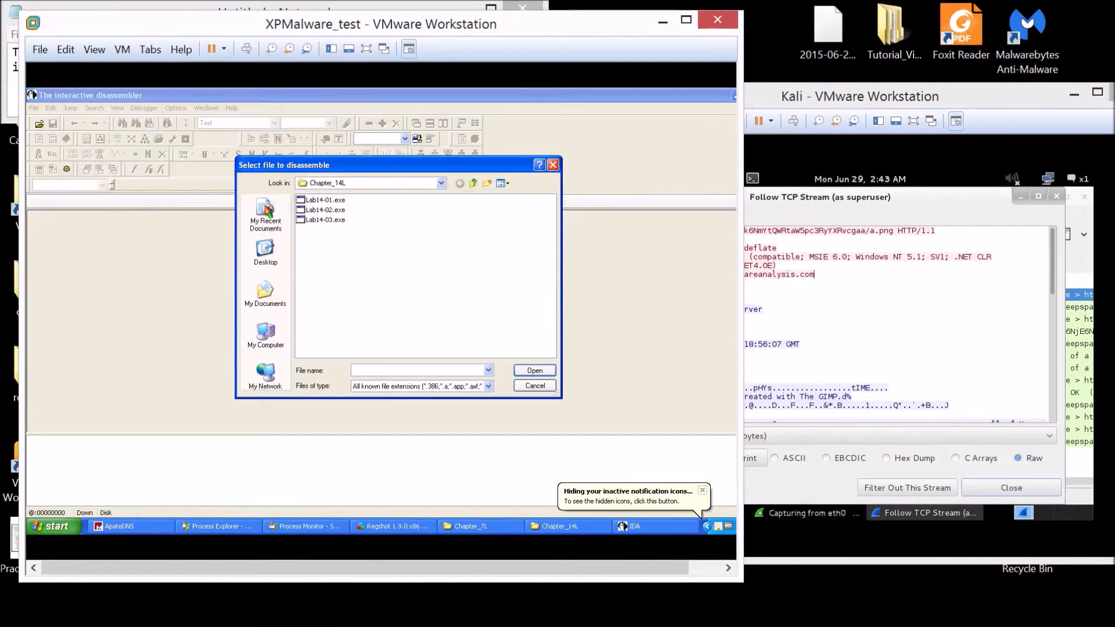
double_click(314, 201)
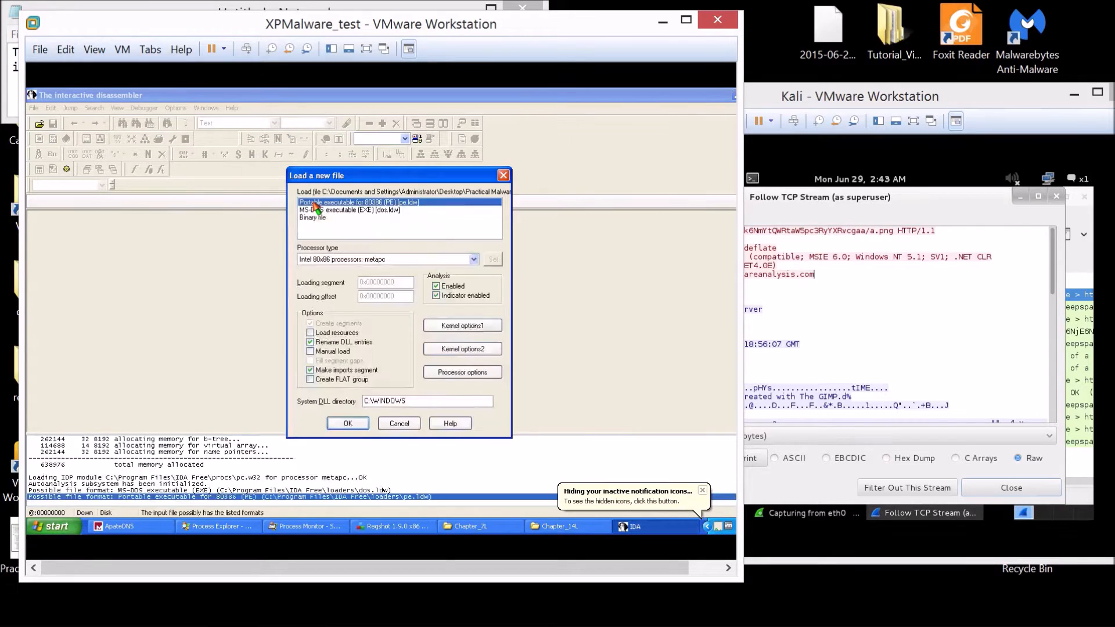
left_click(398, 423)
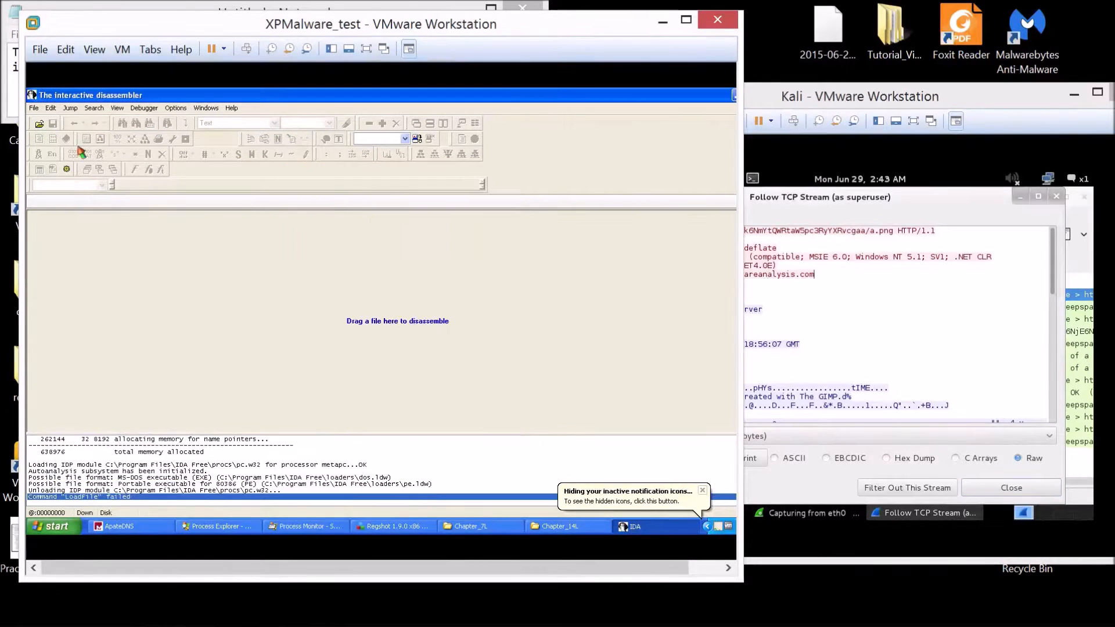
Load Lab14-01.exe from the Desktop for disassembly as a Portable executable for 80386 (PE).
left_click(34, 108)
left_click(51, 133)
left_click(266, 251)
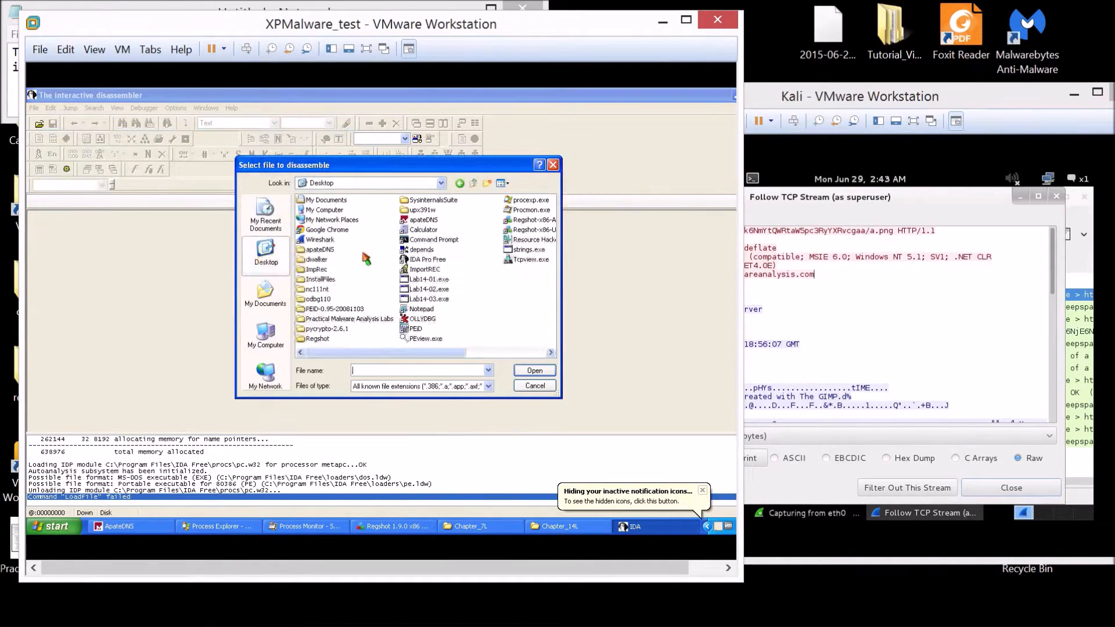
double_click(430, 280)
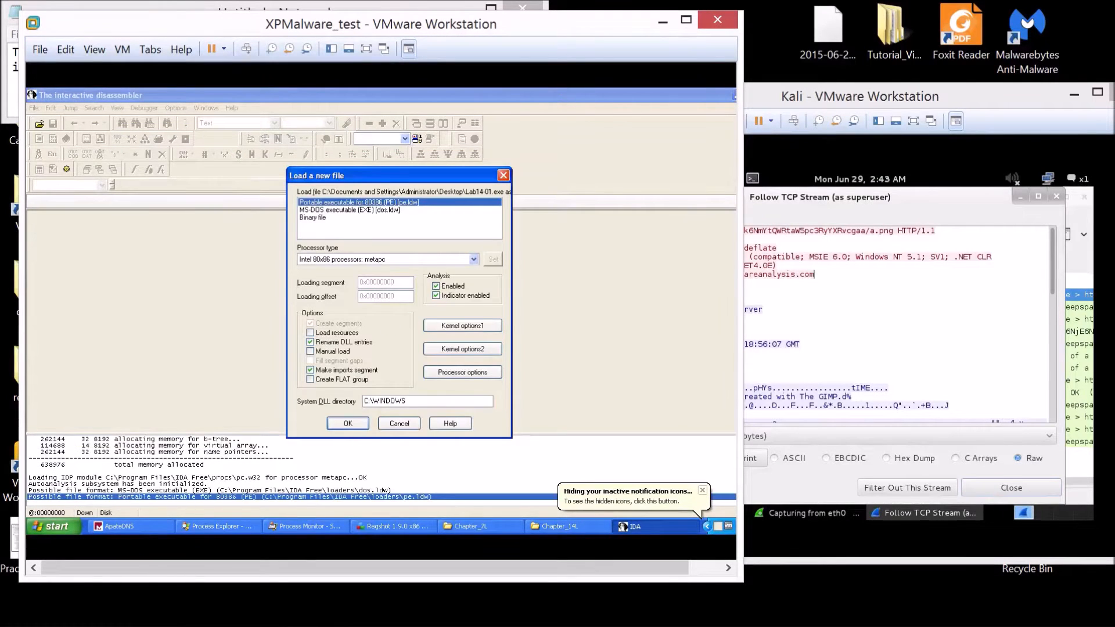
left_click(352, 432)
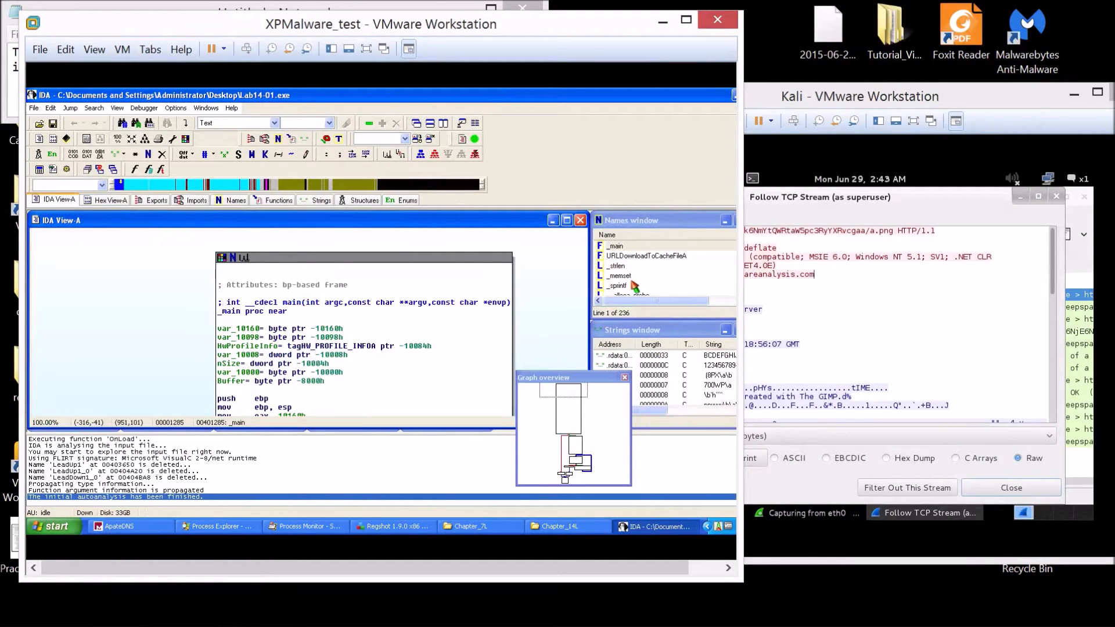
Look through the main function's disassembly and the imported functions, selecting the URLDownloadToCacheFileA import from urlmon.
scroll(345, 337, "down", 5)
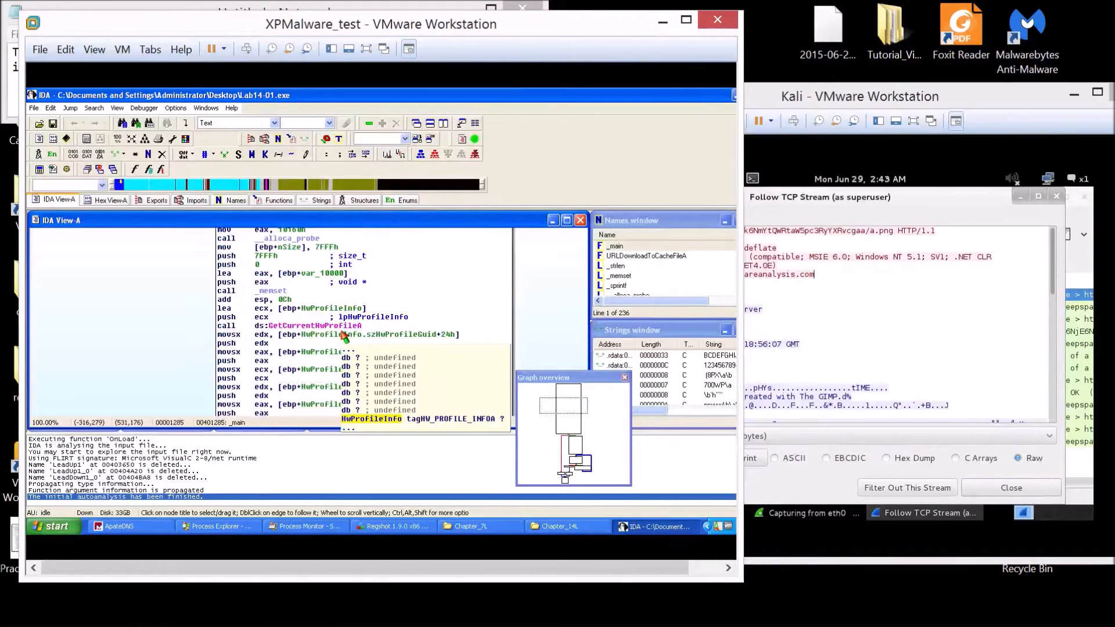
scroll(428, 348, "down", 5)
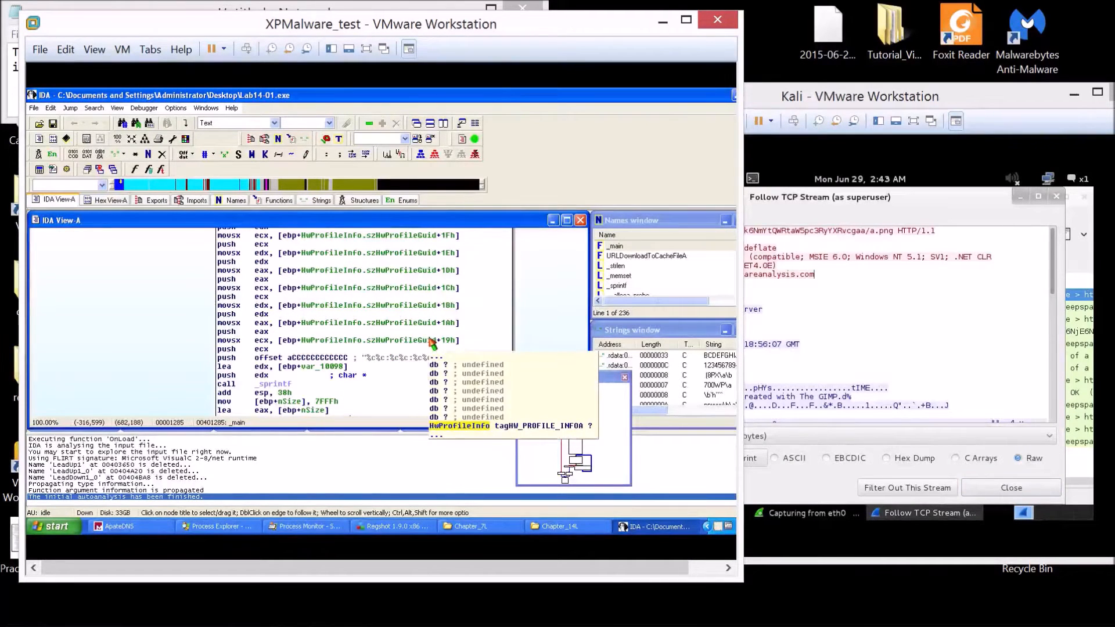
left_click(278, 201)
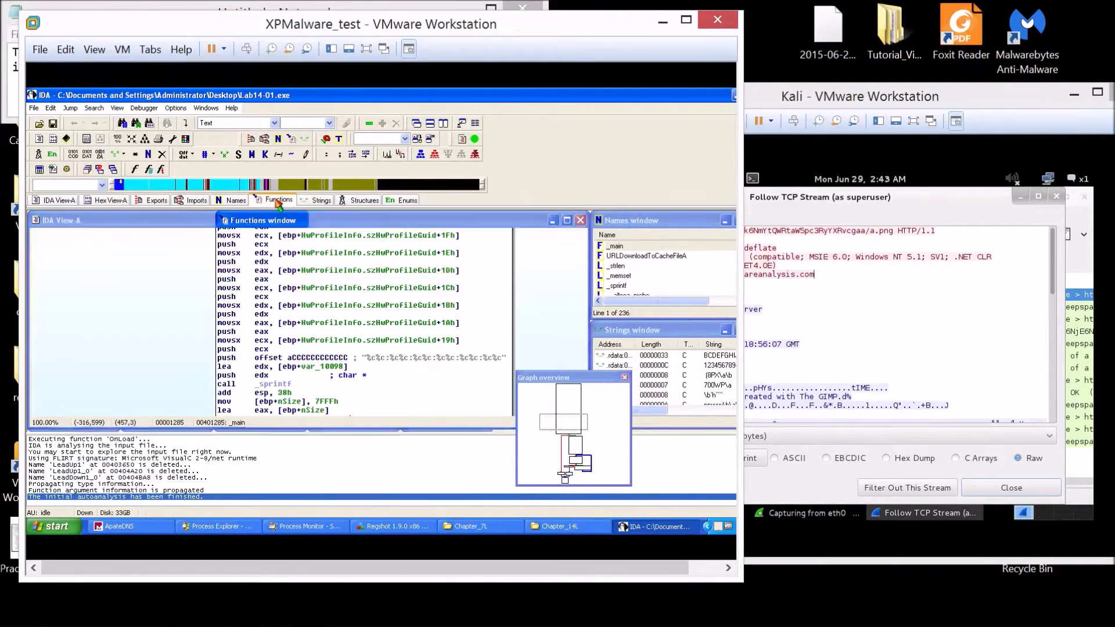
left_click(200, 201)
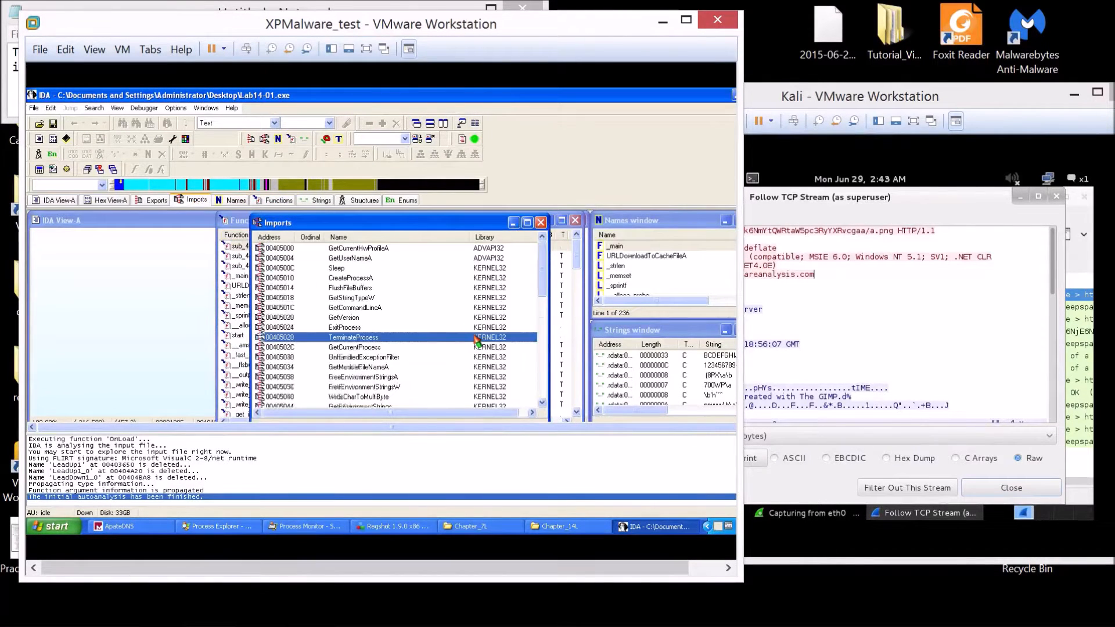
scroll(473, 343, "down", 7)
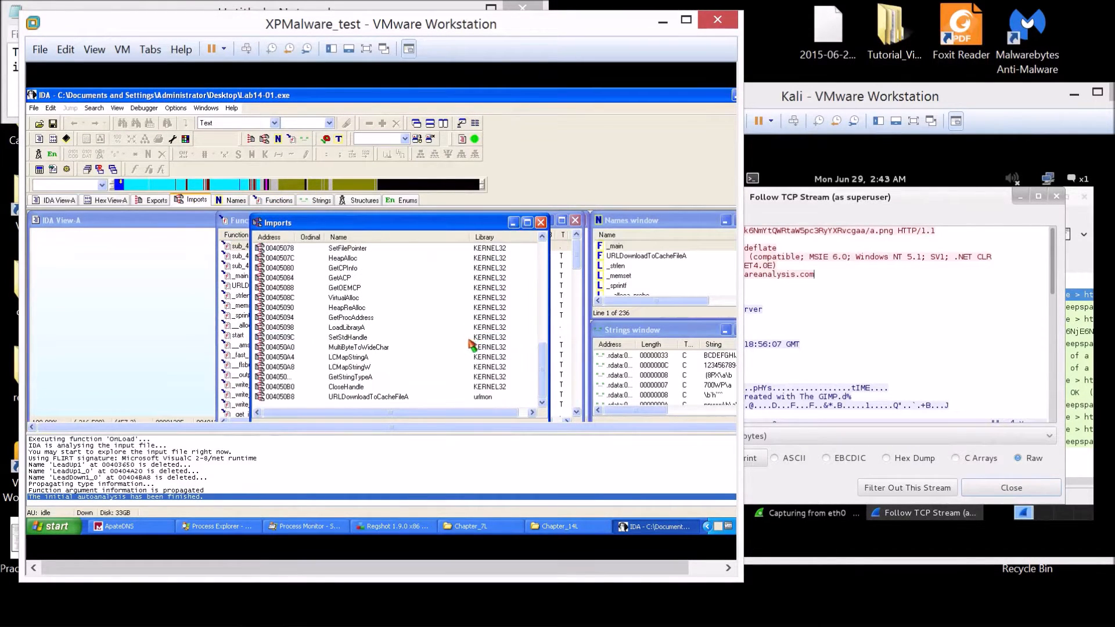
left_click(338, 398)
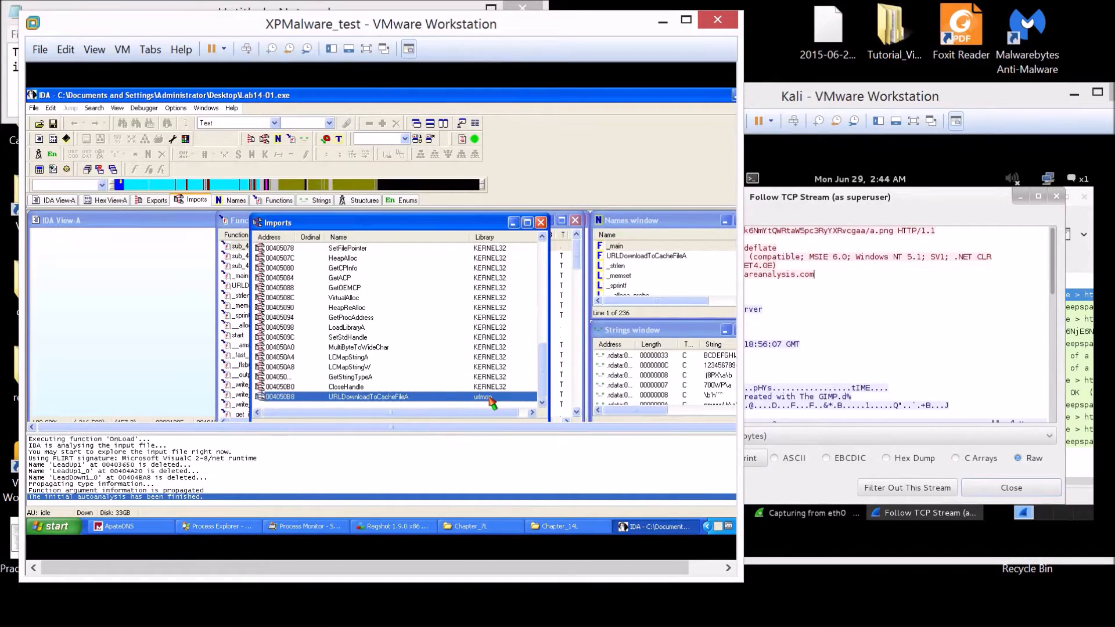
Examine the User-Agent string of the HTTP request in Kali's followed TCP stream.
left_click(779, 221)
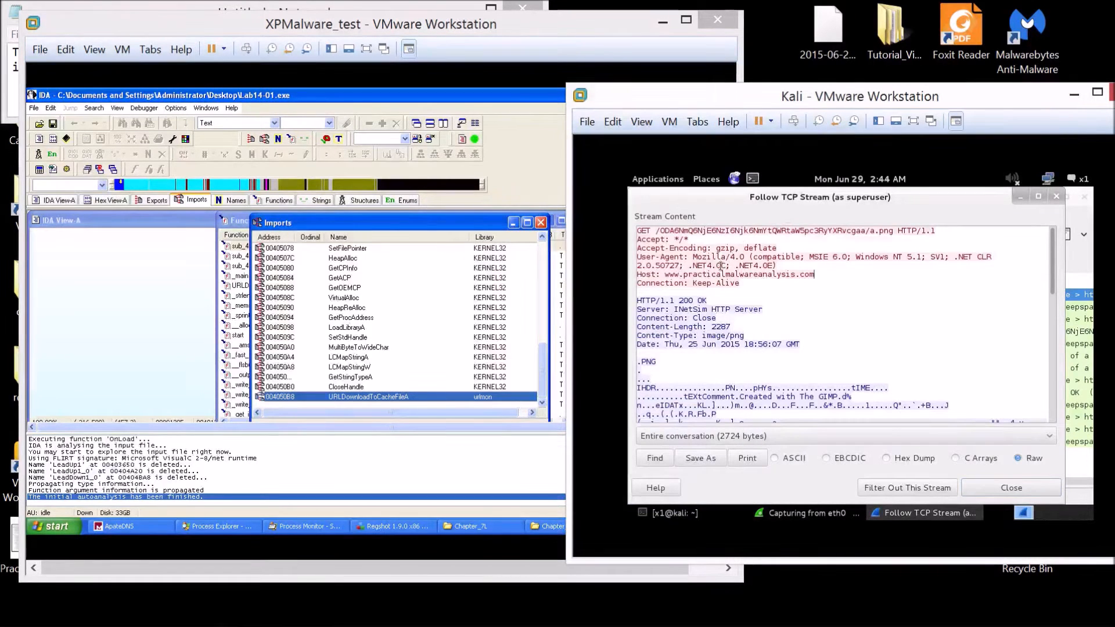
left_click_drag(692, 257, 999, 256)
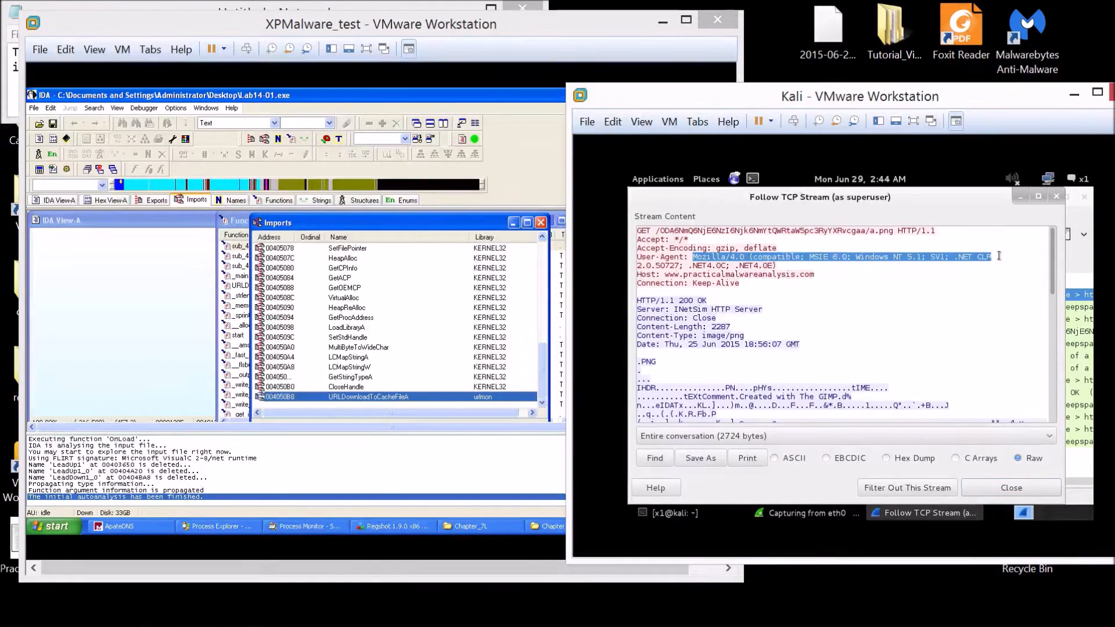
left_click(1000, 256)
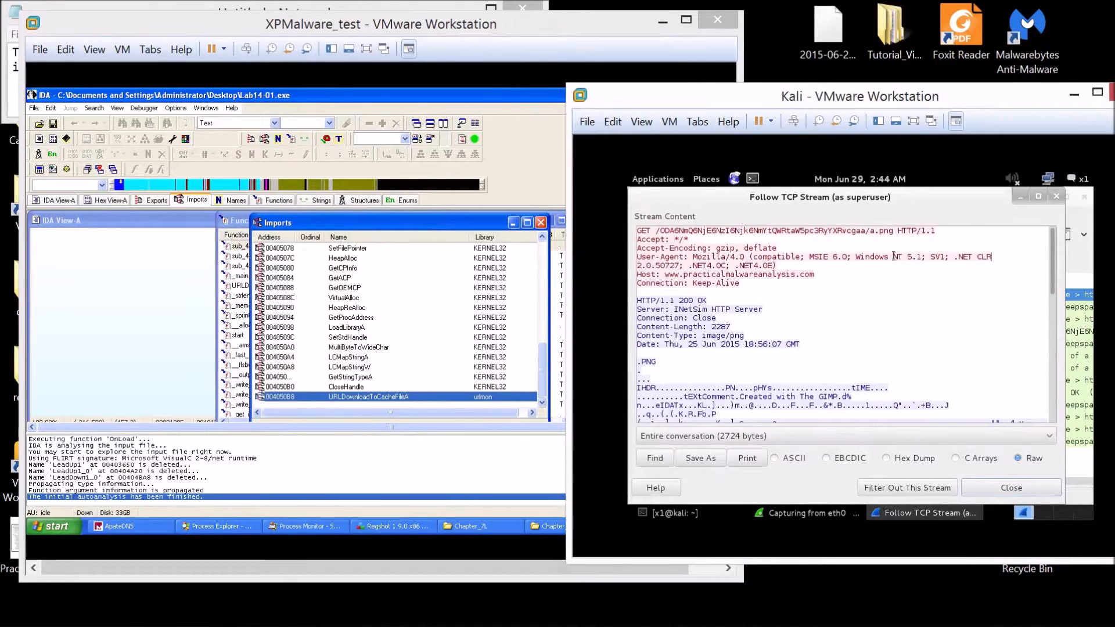
Close the Imports and Functions windows in IDA and highlight the GetCurrentHwProfileA call in the main function.
left_click(542, 225)
left_click(542, 225)
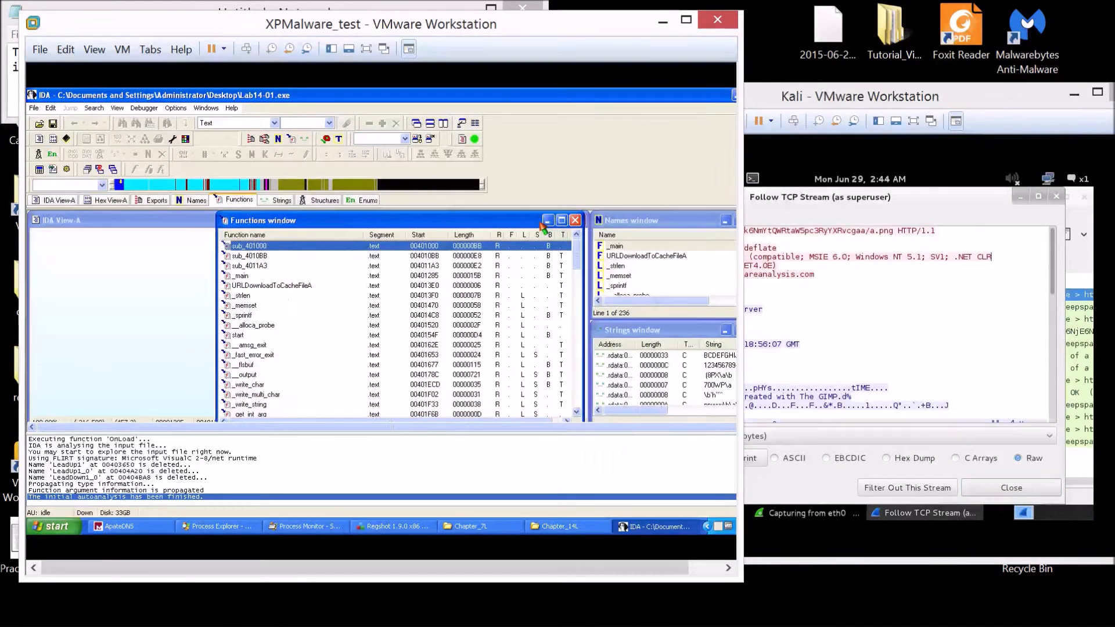
left_click(575, 221)
scroll(435, 294, "up", 5)
left_click(301, 279)
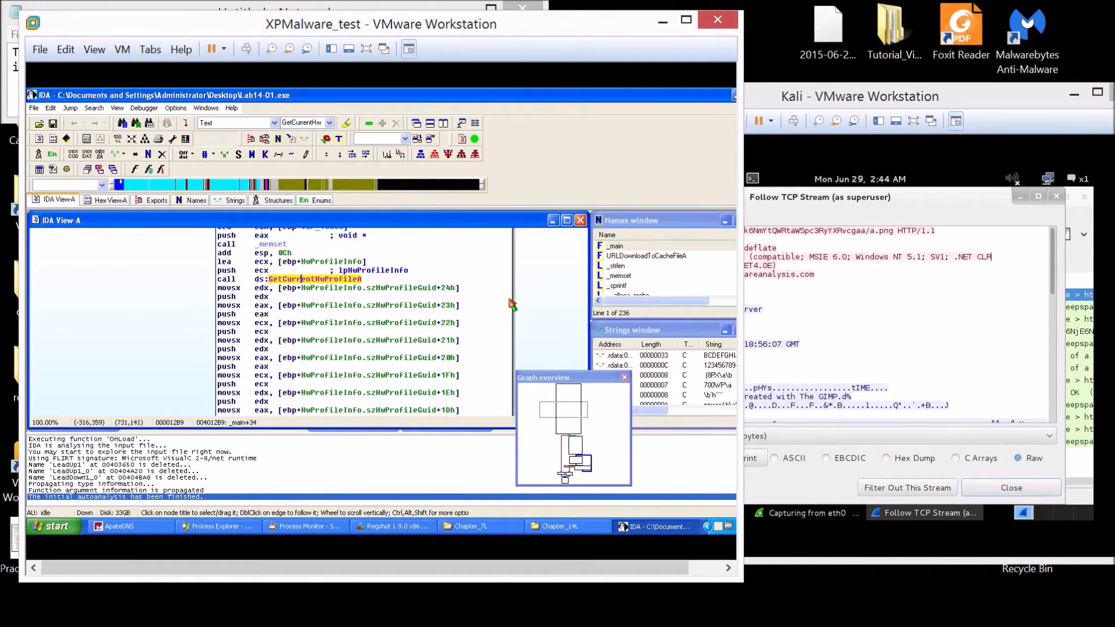
Compare the encoded GET path in the TCP stream with main's code, highlighting HwProfileInfo and tracing its use around the sprintf call.
left_click(772, 237)
left_click_drag(661, 232, 884, 227)
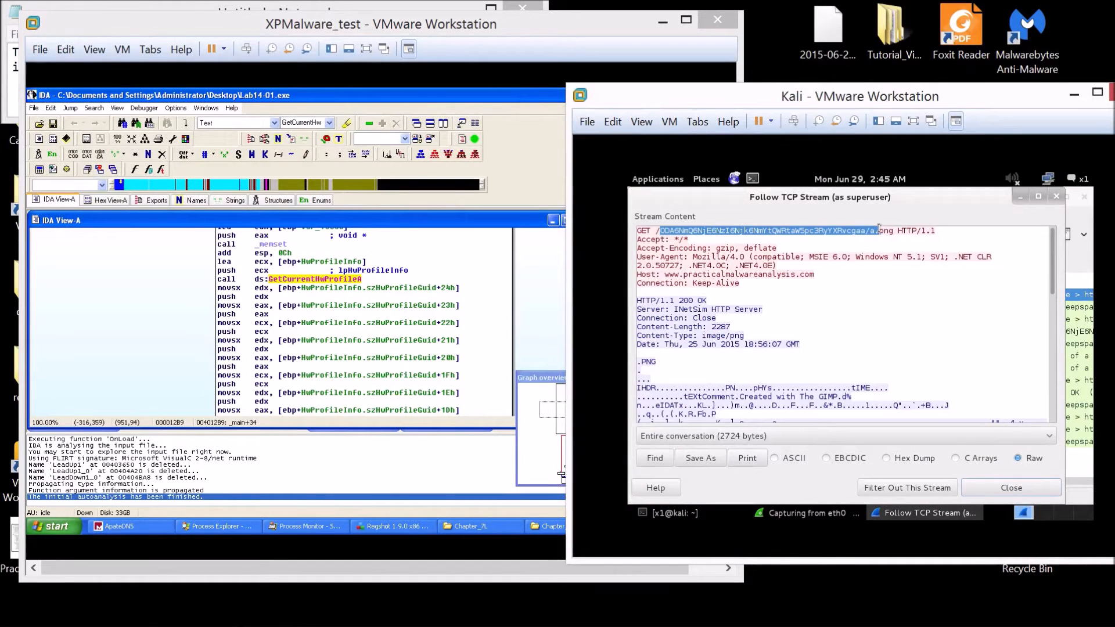
left_click(378, 312)
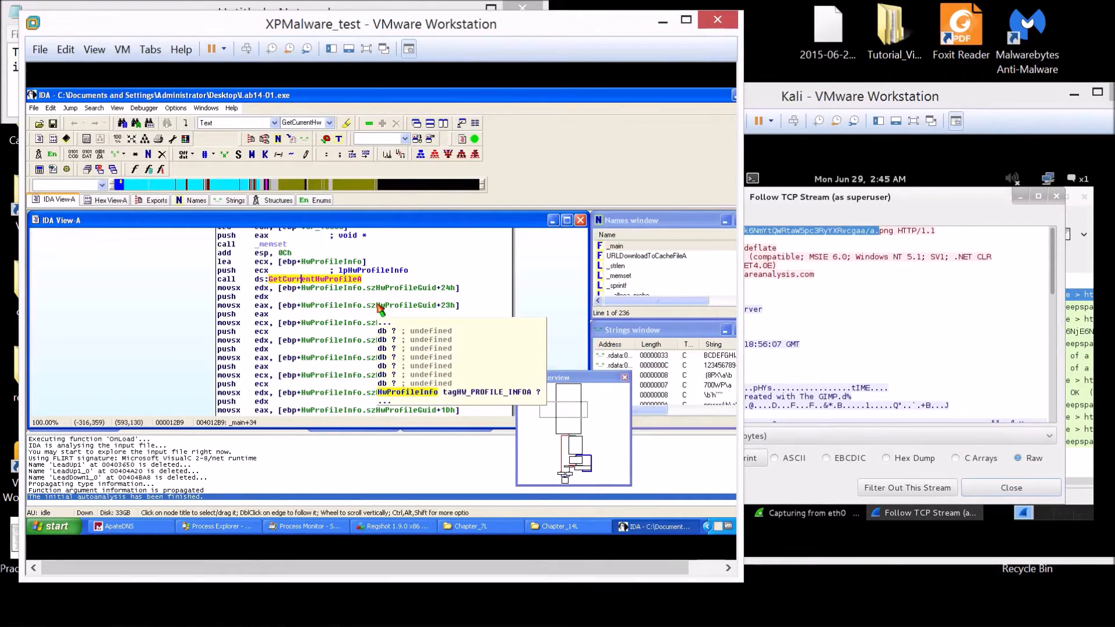
left_click(345, 307)
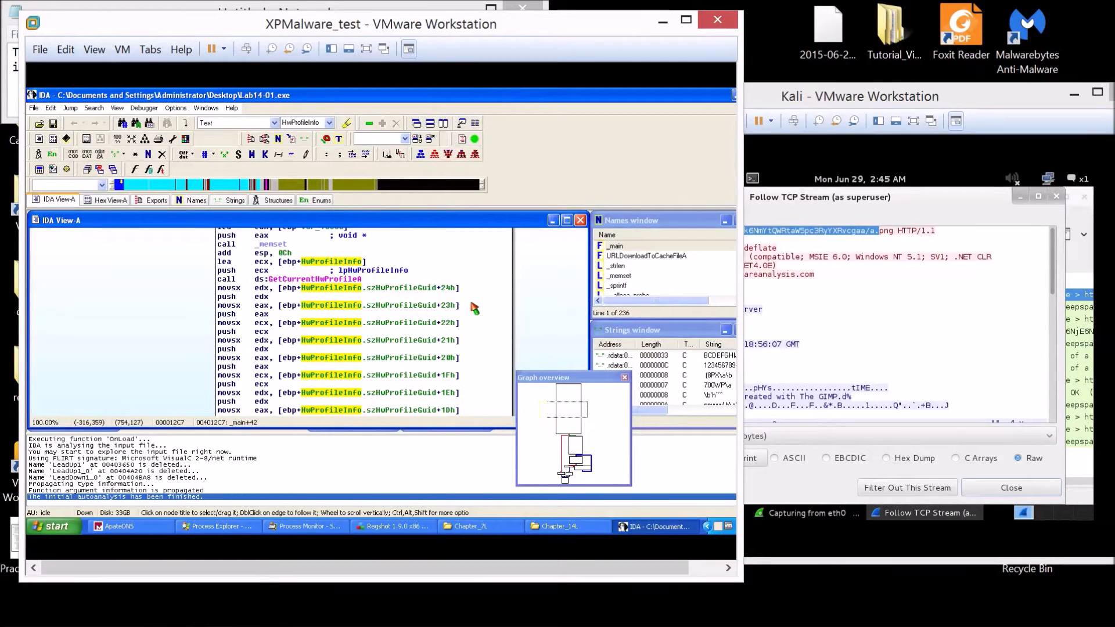
scroll(474, 308, "down", 3)
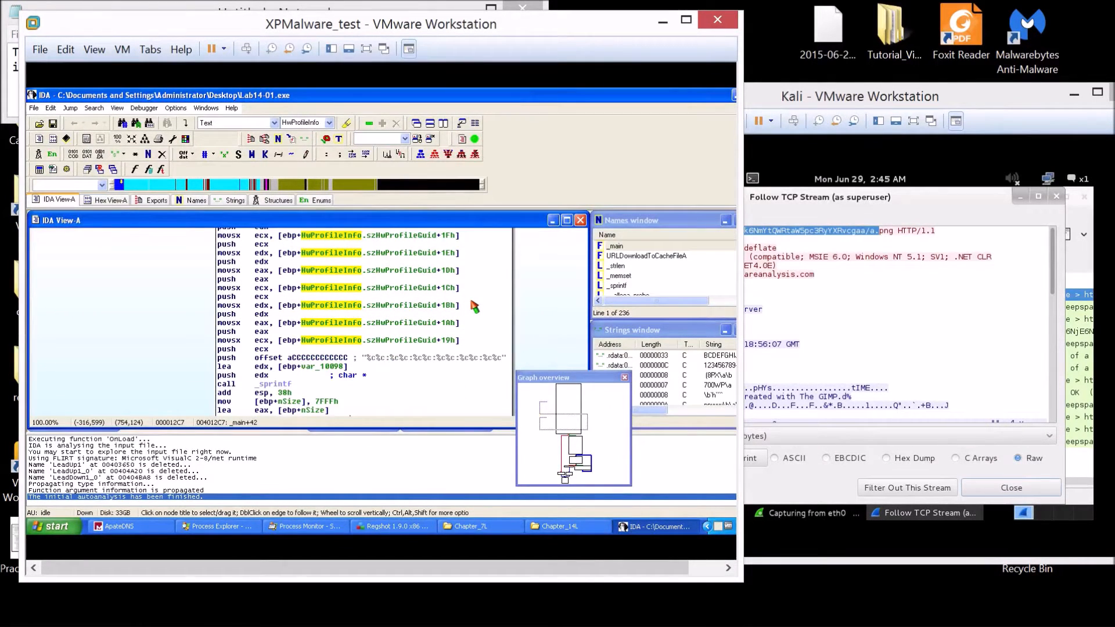
scroll(474, 308, "down", 2)
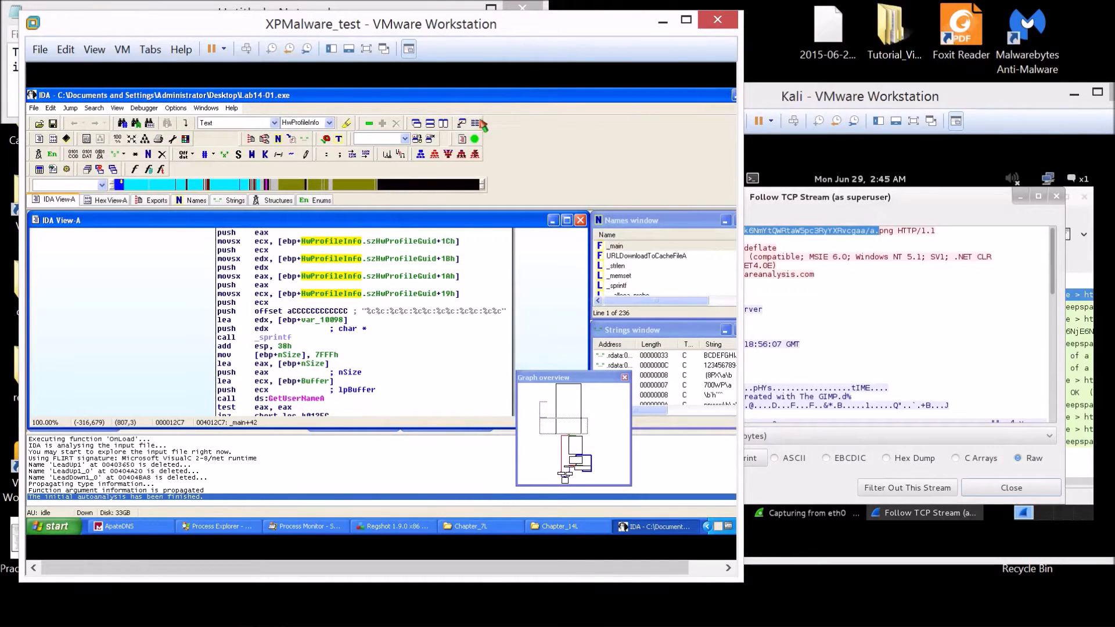
Restore the IDA window to a smaller size, launch OllyDbg from the desktop, and load Lab14-01.exe from the Desktop folder into it.
double_click(427, 96)
double_click(180, 110)
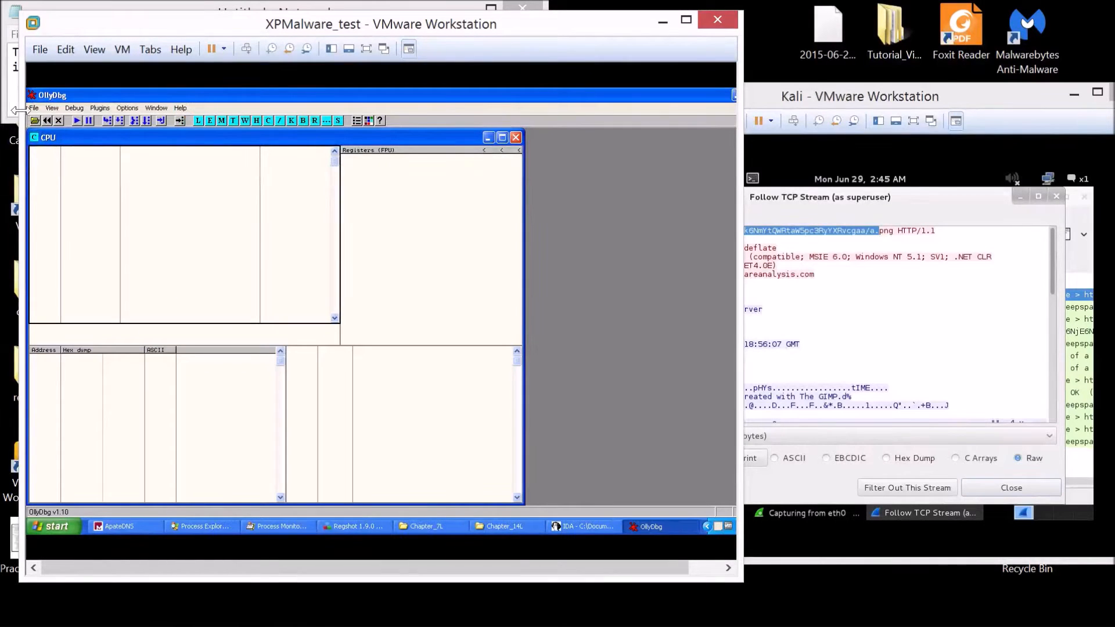
left_click(33, 121)
key("Escape")
left_click(33, 108)
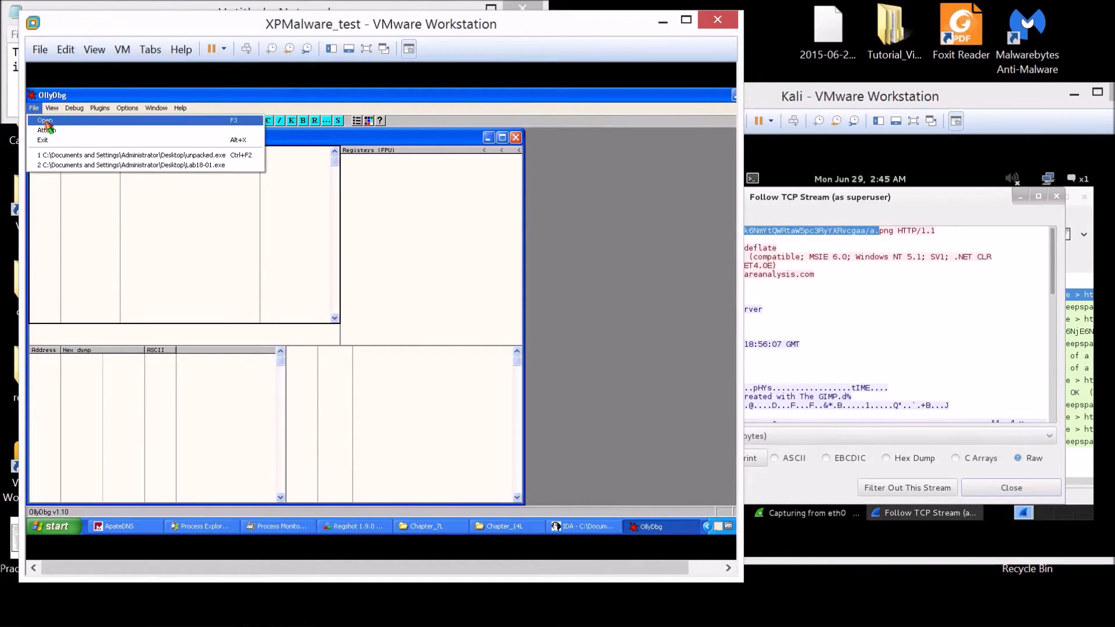
left_click(46, 120)
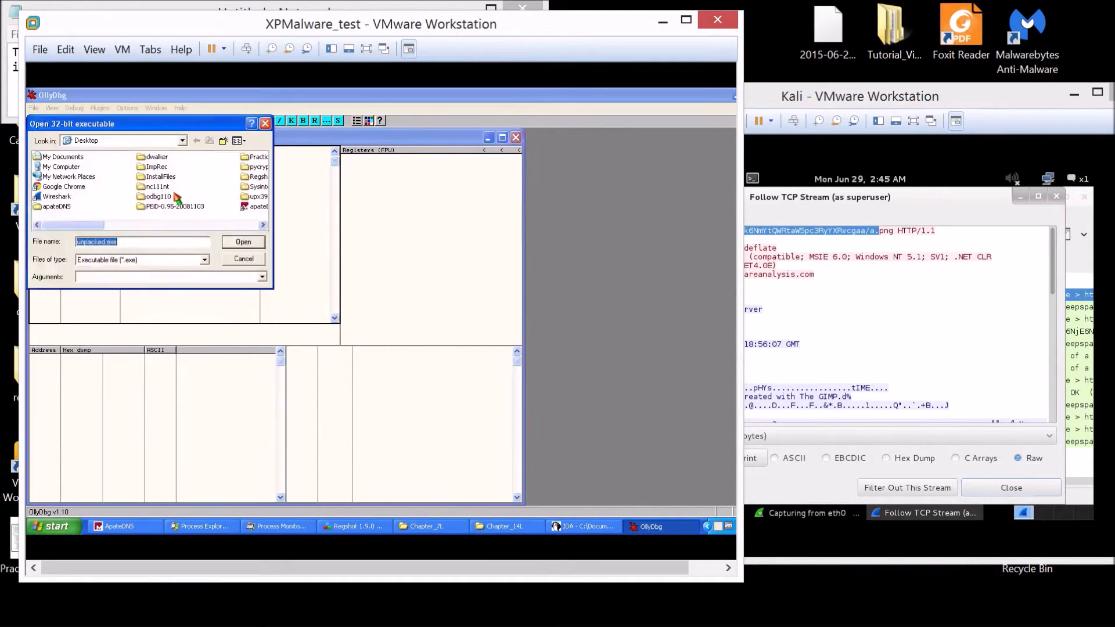
left_click(176, 226)
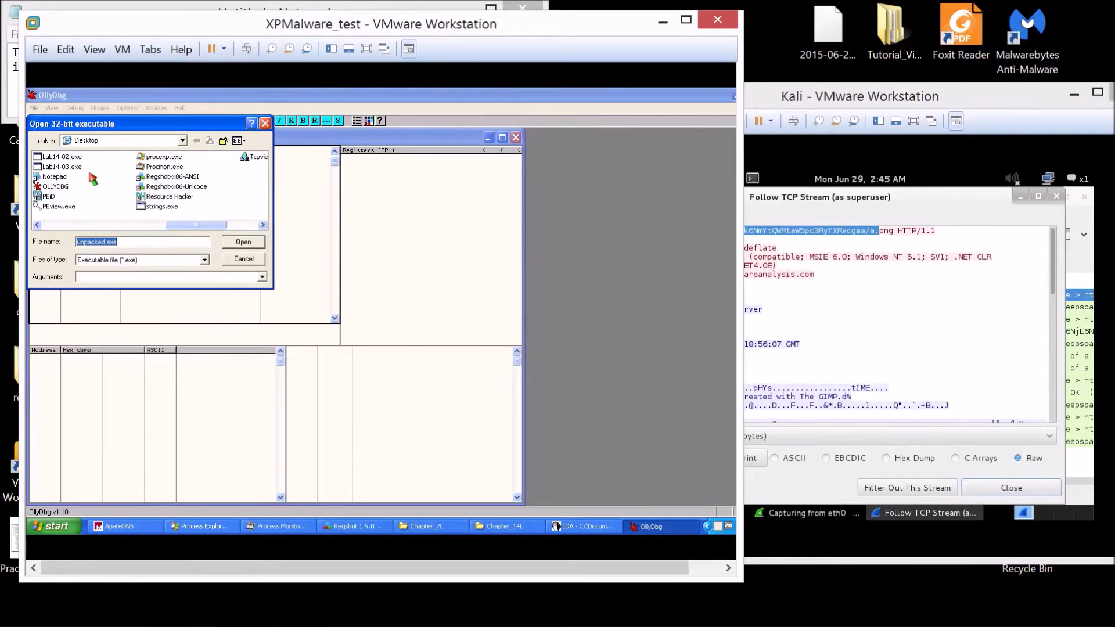
left_click_drag(176, 226, 152, 227)
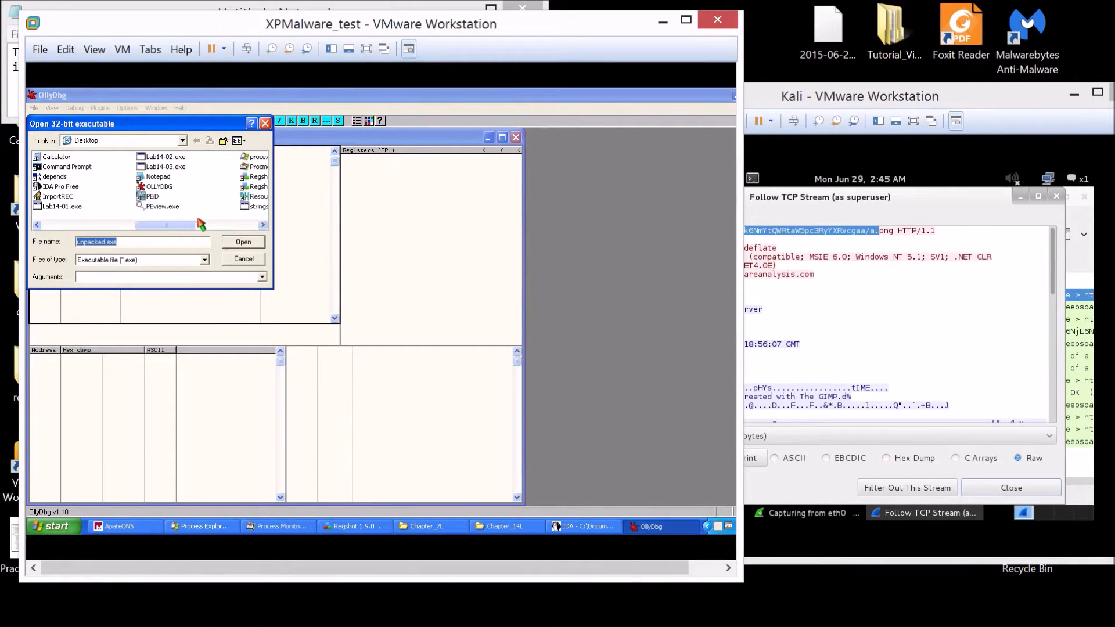
double_click(58, 207)
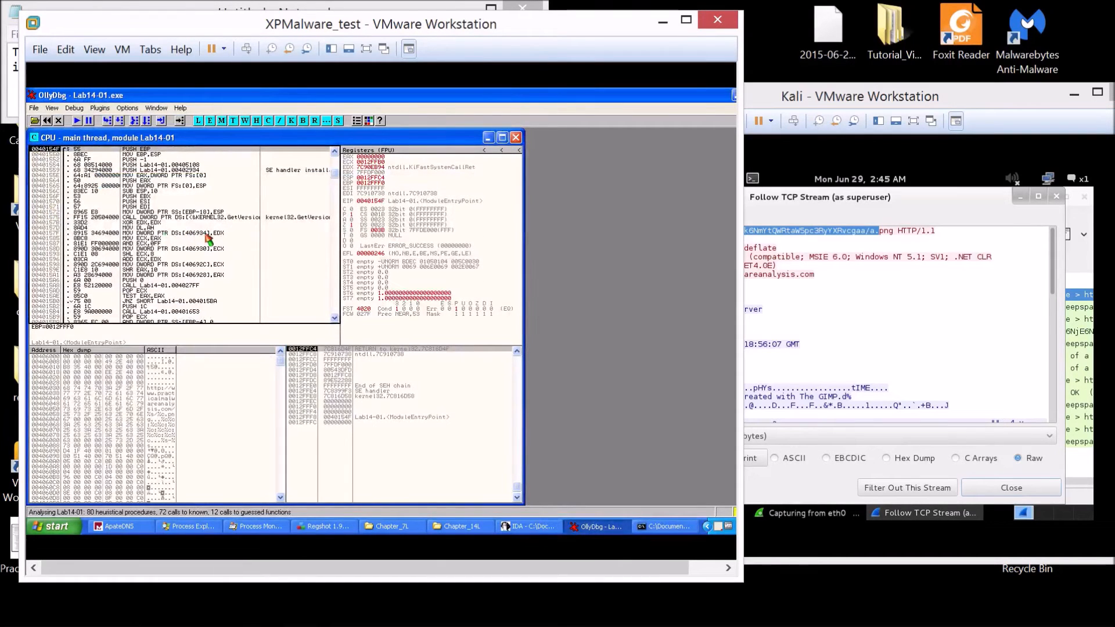
Switch back to IDA, maximize it, and inspect main's final blocks, highlighting the calls to sub_4010BB and sub_4011A3.
left_click(513, 526)
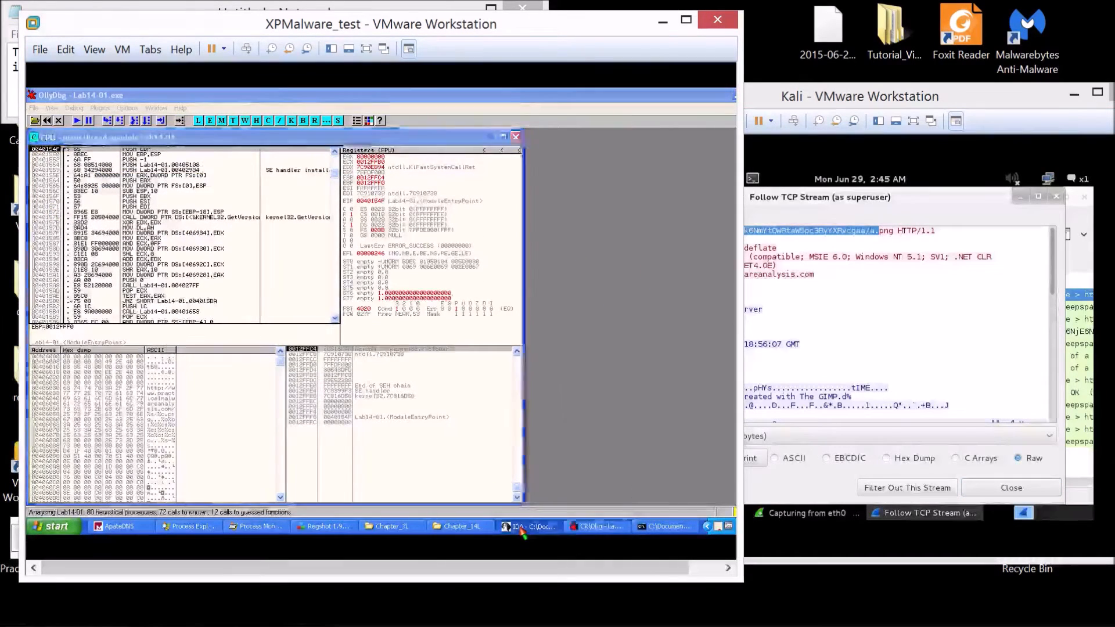
scroll(424, 346, "down", 5)
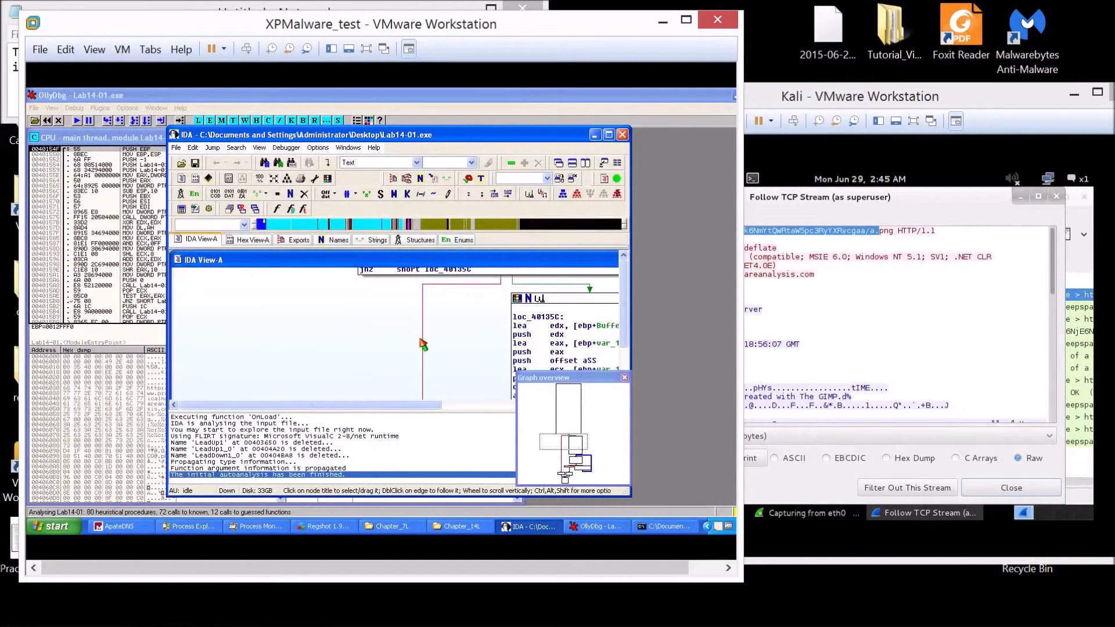
left_click_drag(378, 341, 260, 291)
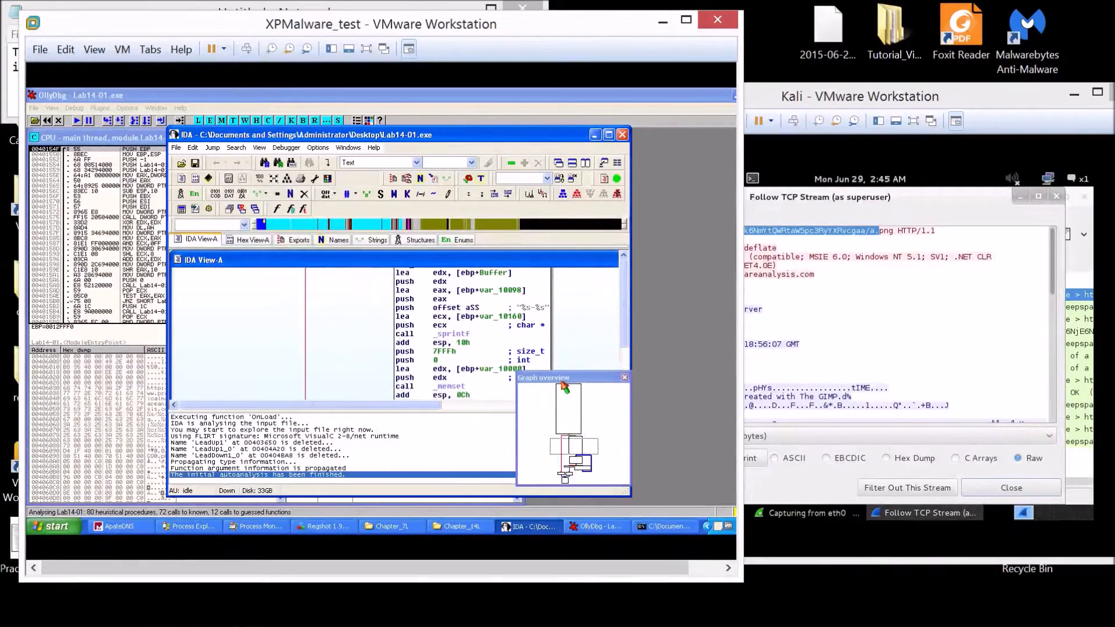
double_click(565, 137)
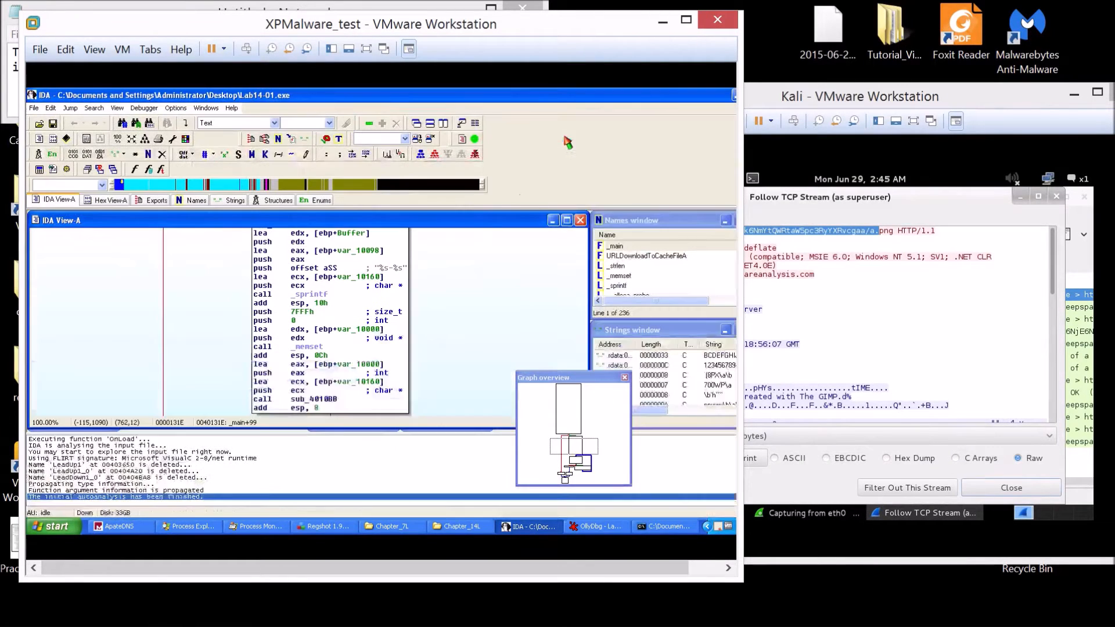
scroll(163, 359, "down", 2)
scroll(233, 358, "down", 2)
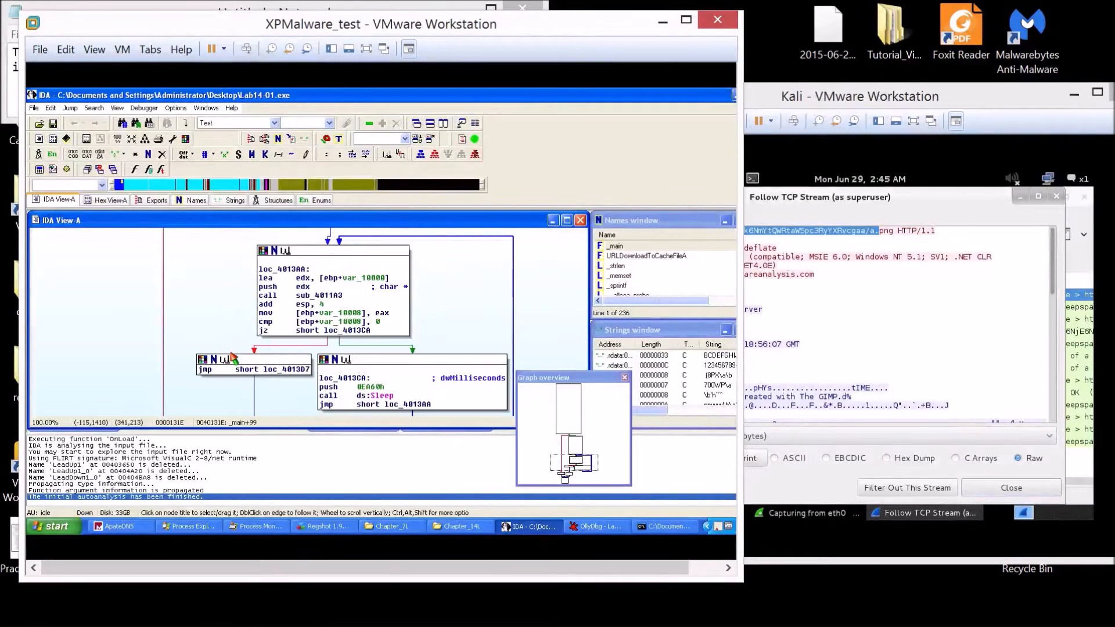
scroll(232, 357, "up", 3)
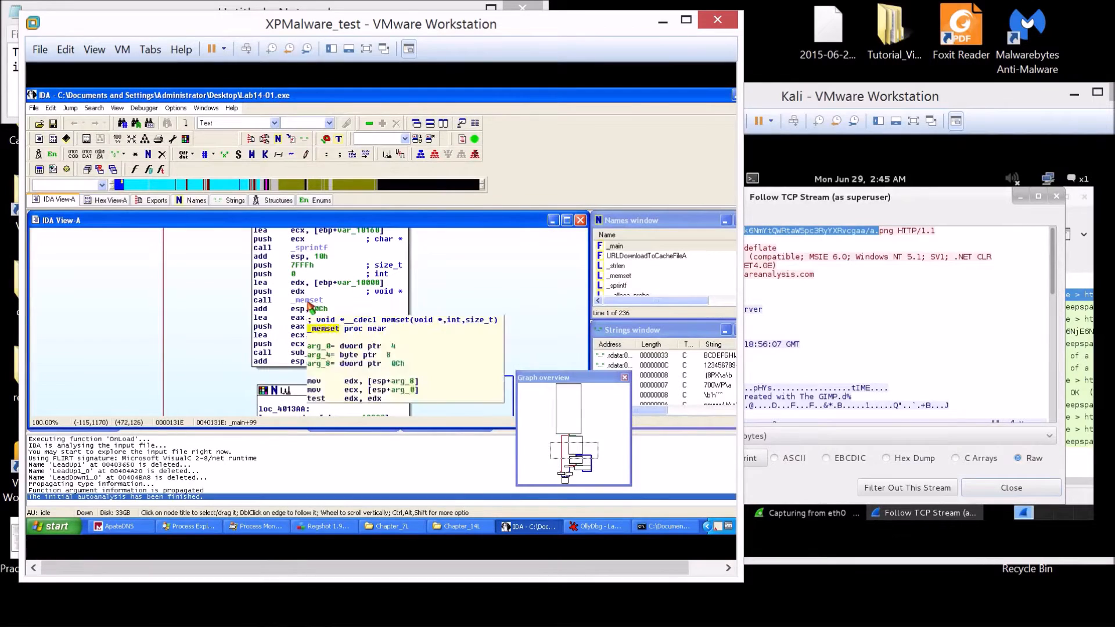
left_click(312, 353)
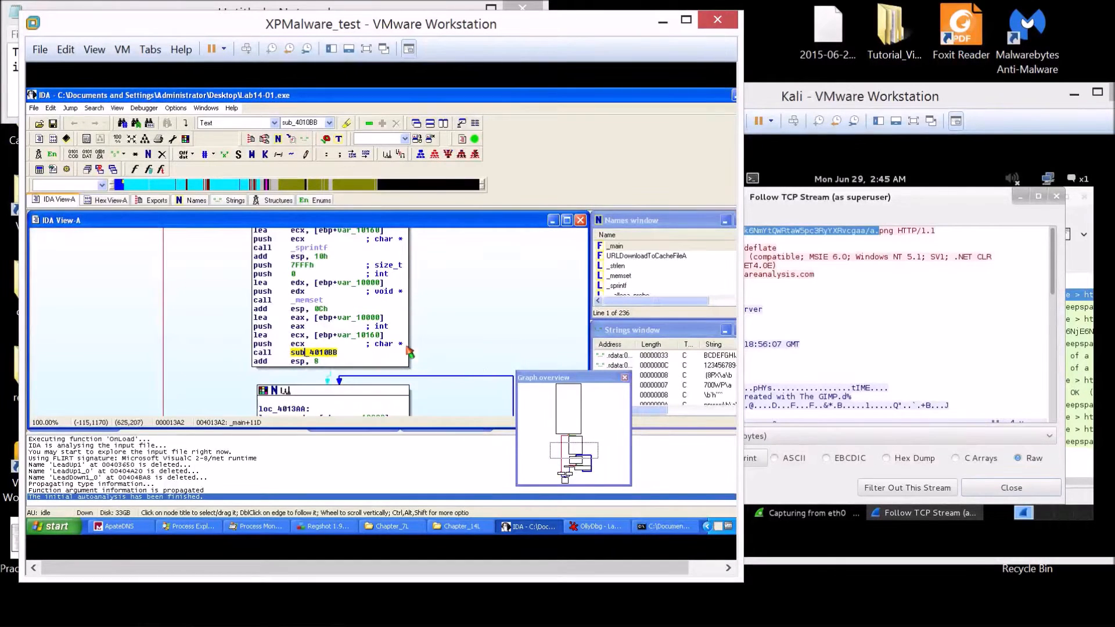
scroll(422, 343, "down", 2)
left_click(325, 342)
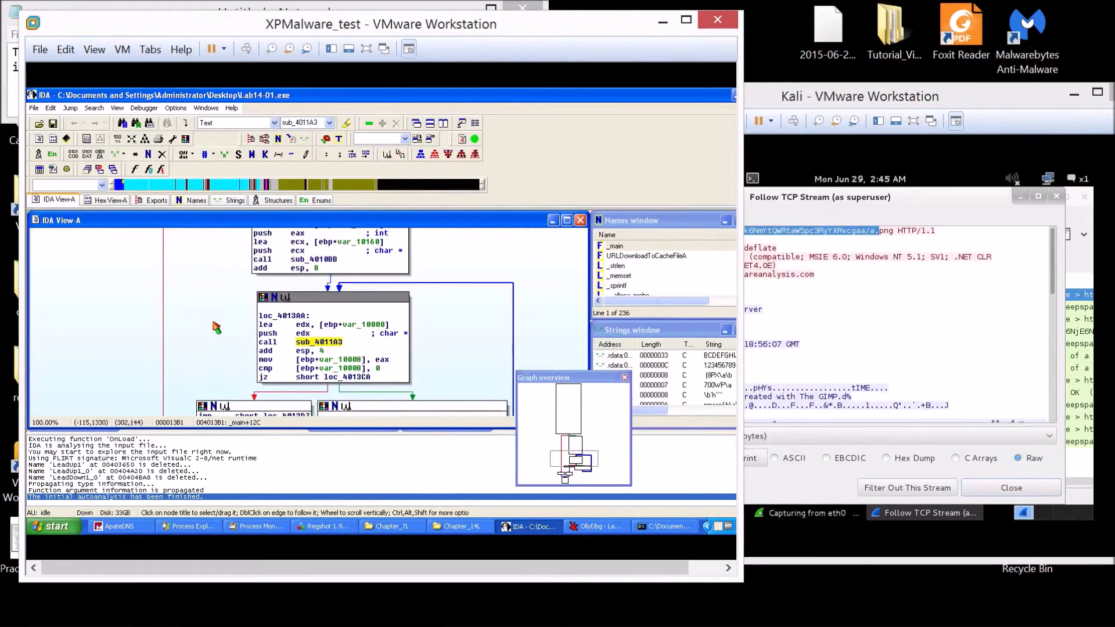
Trace main from its beginning, highlighting the __alloca_probe and GetCurrentHwProfileA calls and following the hardware profile GUID bytes into sprintf.
scroll(209, 311, "up", 17)
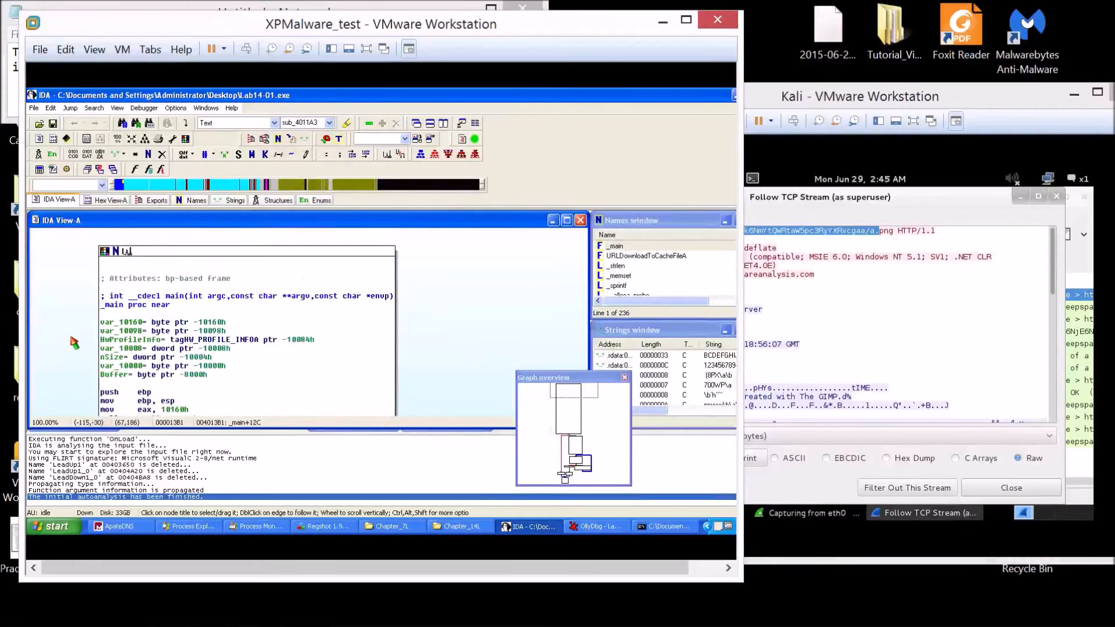
scroll(71, 337, "down", 2)
left_click(165, 324)
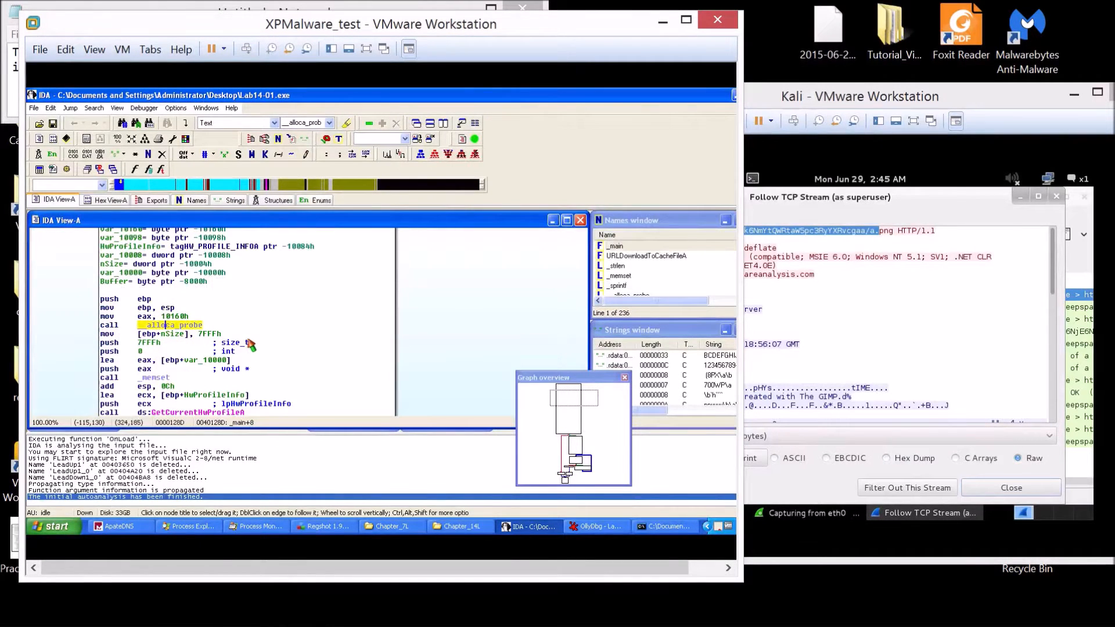
scroll(254, 345, "down", 2)
left_click(224, 319)
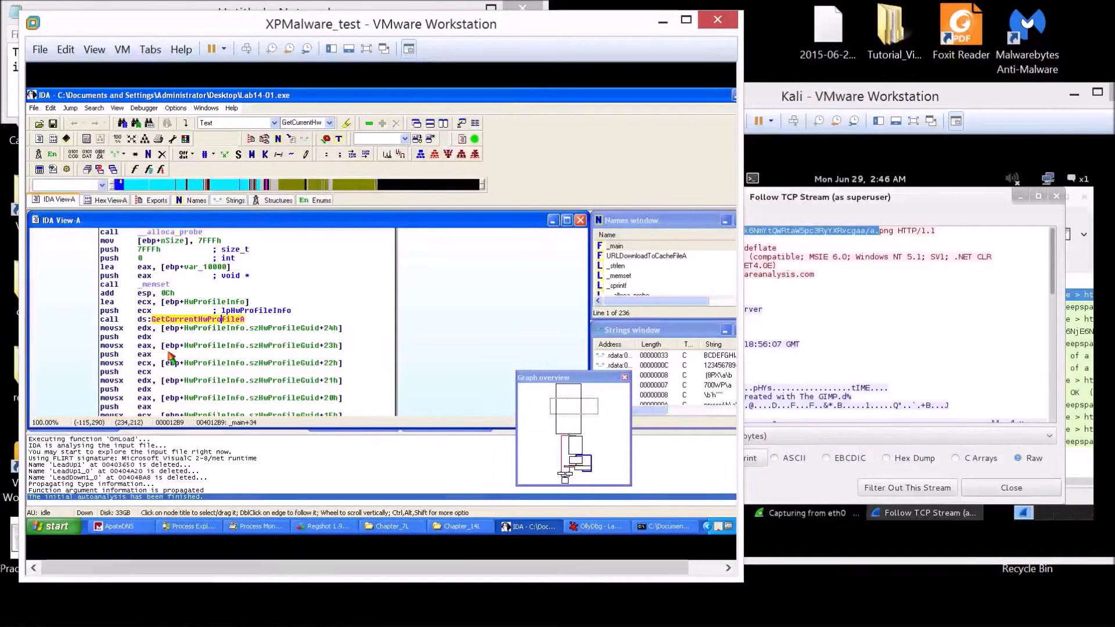
scroll(243, 323, "down", 3)
scroll(243, 323, "down", 2)
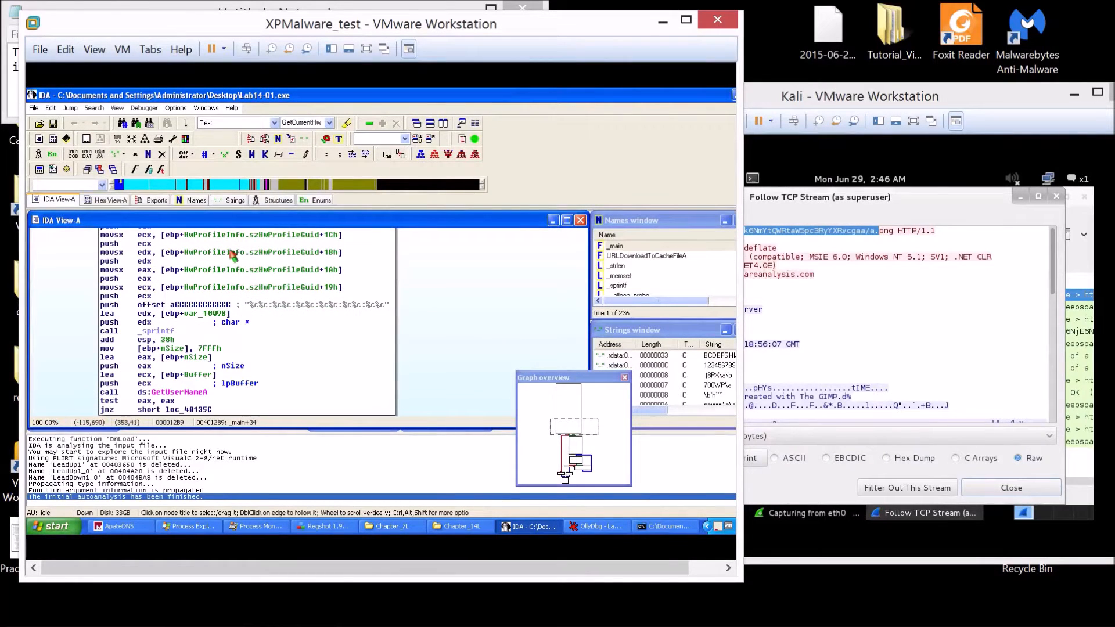
Follow main through the GetUserNameA call and the "%s-%s" sprintf call, highlighting both, down to the loop containing Sleep.
mouse_move(196, 375)
scroll(316, 375, "down", 2)
left_click(183, 299)
scroll(198, 360, "down", 2)
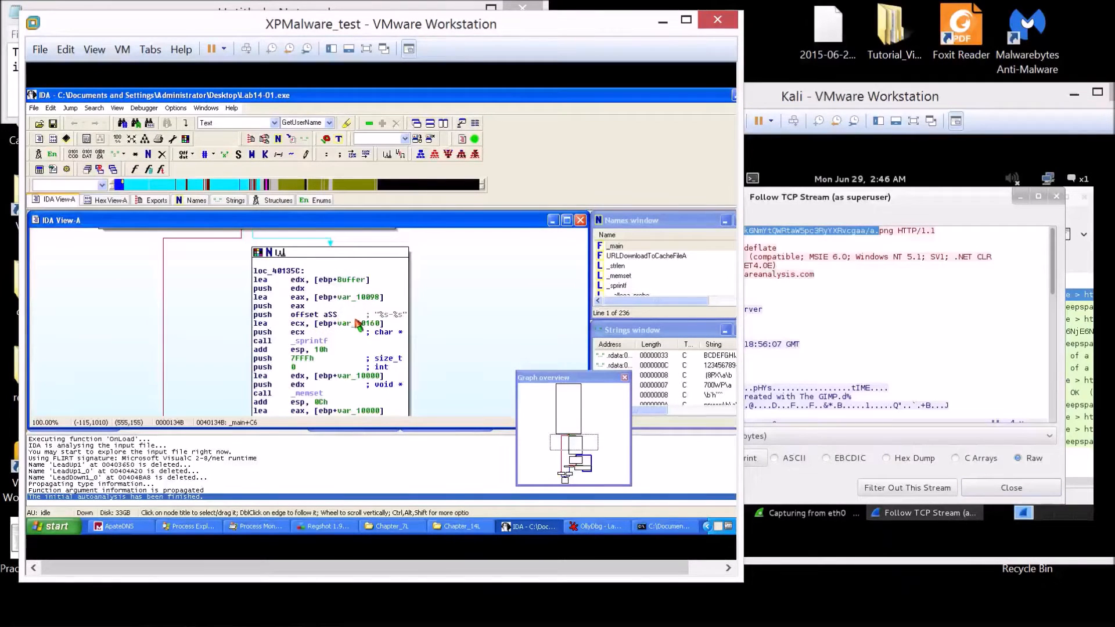
scroll(358, 324, "down", 1)
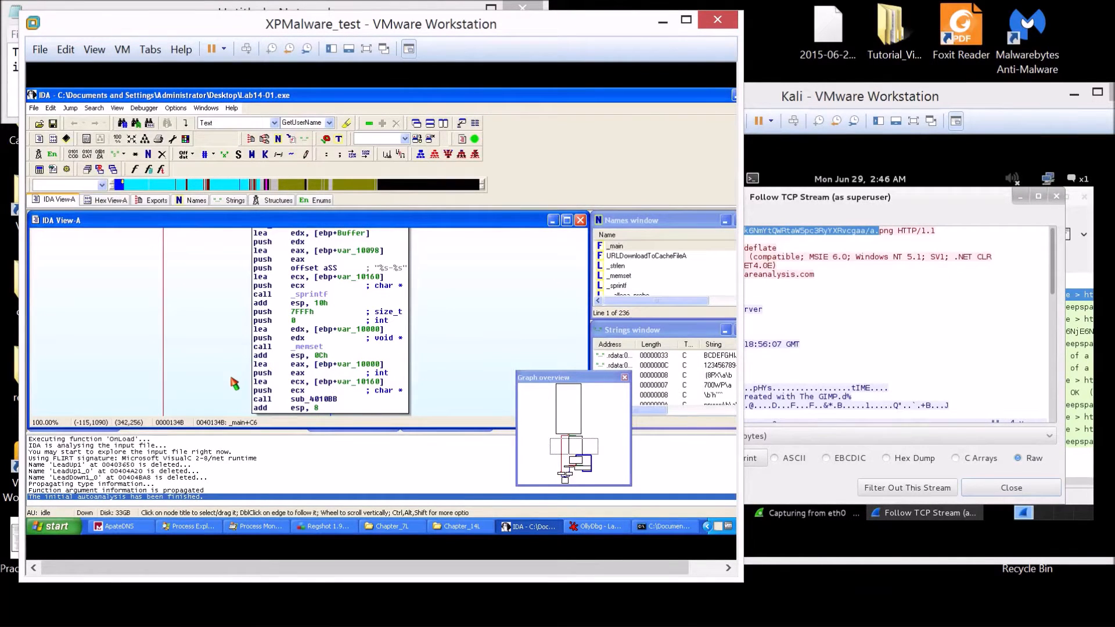
left_click(308, 294)
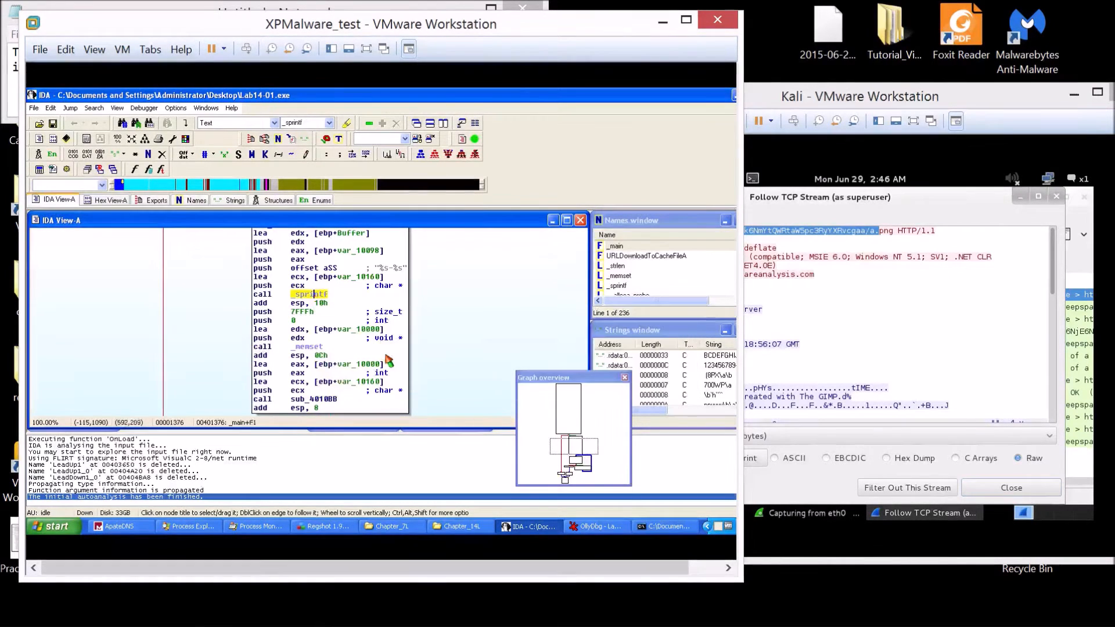
scroll(391, 361, "down", 2)
scroll(435, 364, "down", 2)
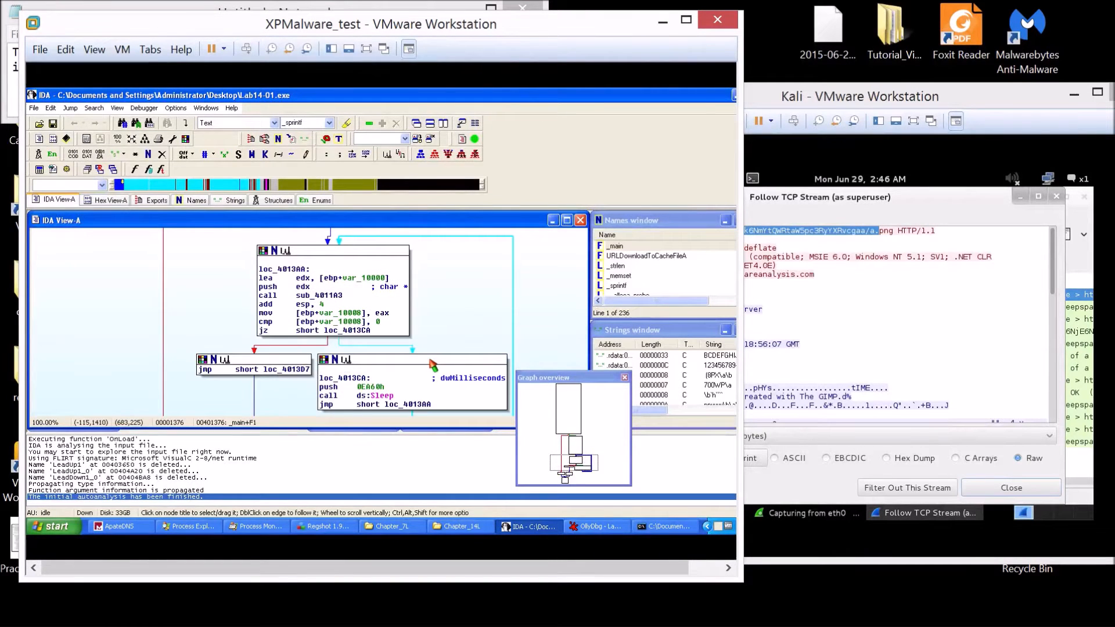
Open sub_4011A3 from main and examine its URL formatting, URLDownloadToCacheFileA call and CreateProcessA setup, highlighting the call instructions.
double_click(323, 296)
scroll(325, 303, "down", 2)
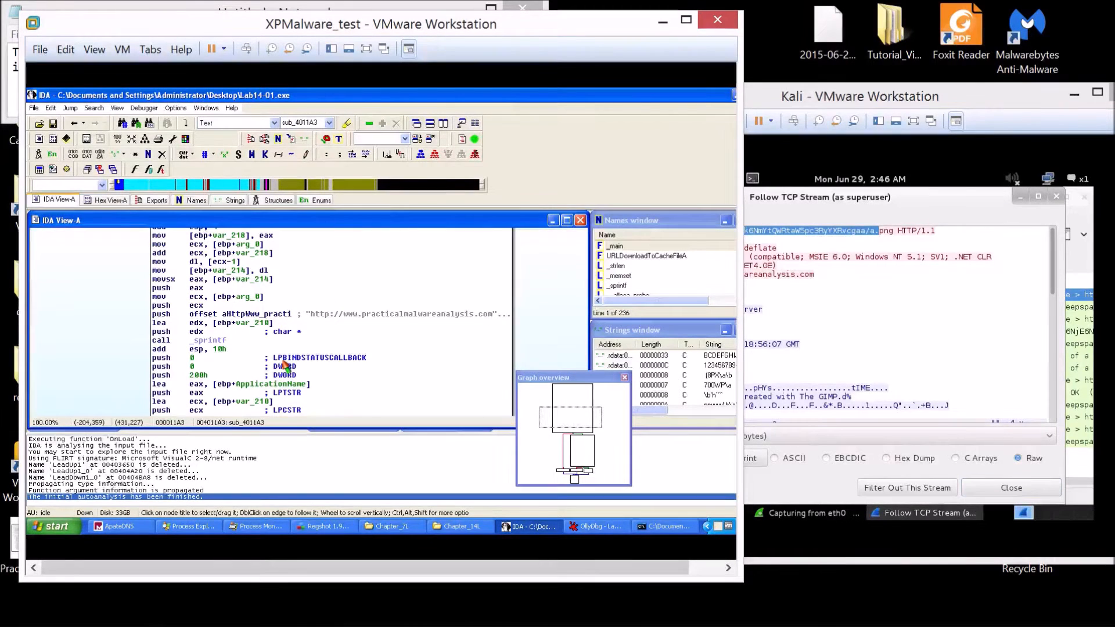
scroll(287, 367, "down", 3)
scroll(286, 366, "down", 2)
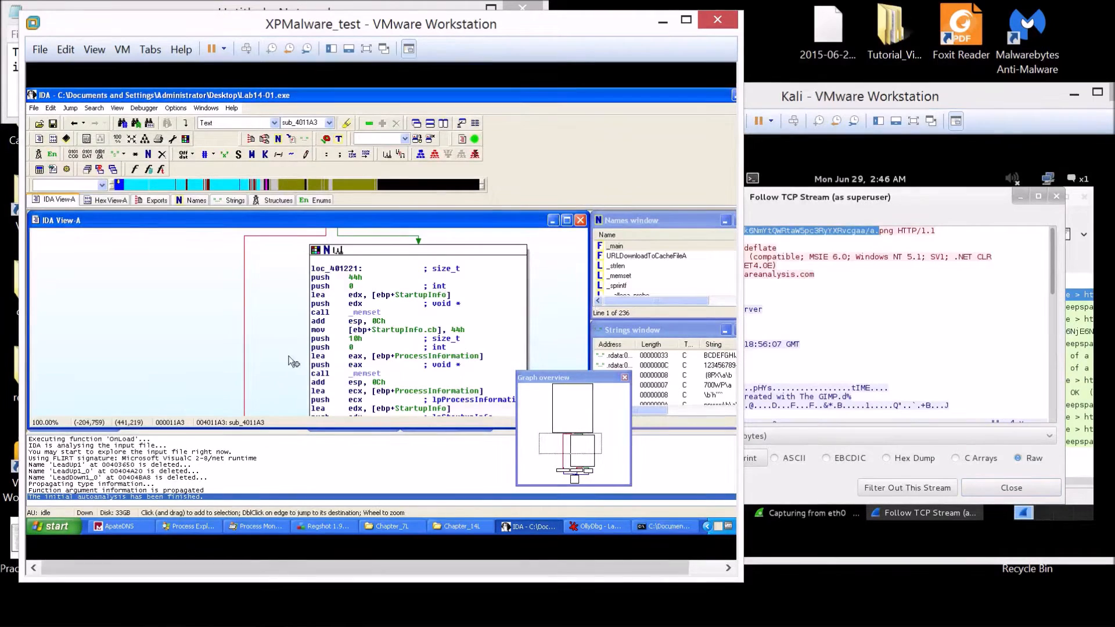
left_click(320, 313)
scroll(274, 336, "down", 3)
scroll(283, 342, "up", 5)
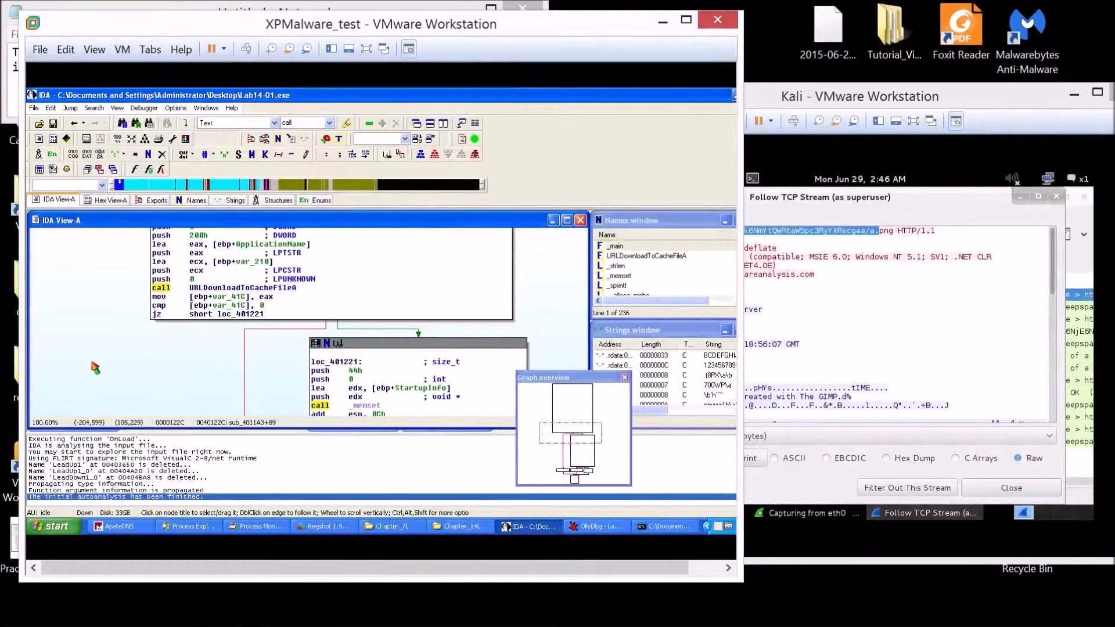
scroll(109, 376, "down", 4)
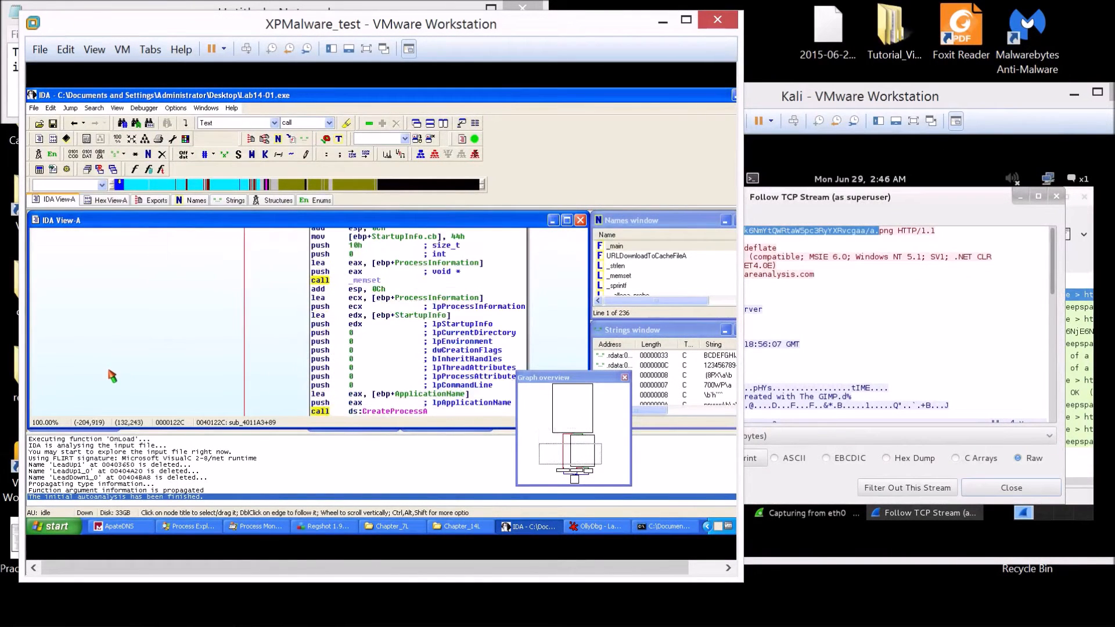
scroll(110, 376, "up", 5)
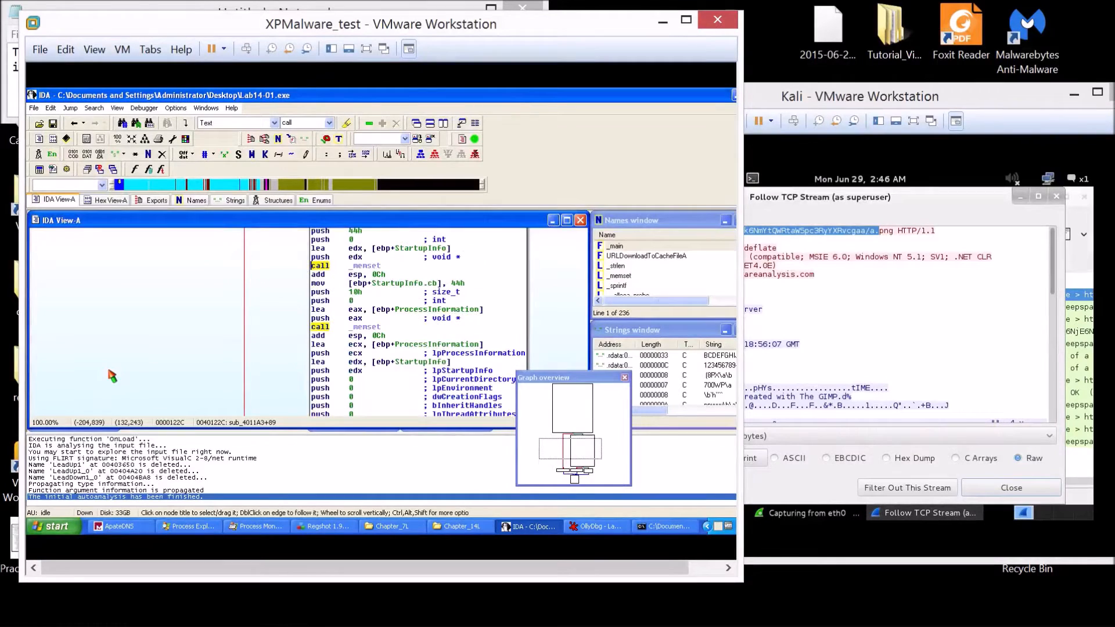
Return to main and open the sub_4010BB function called just before the loc_4013AA loop.
left_click(75, 123)
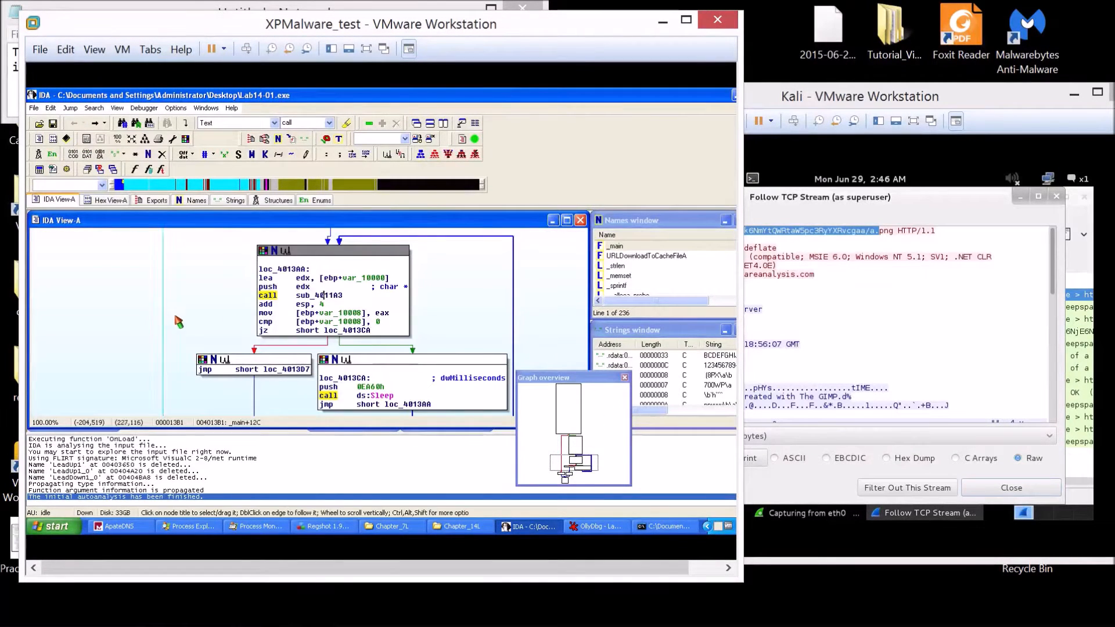
scroll(241, 354, "up", 5)
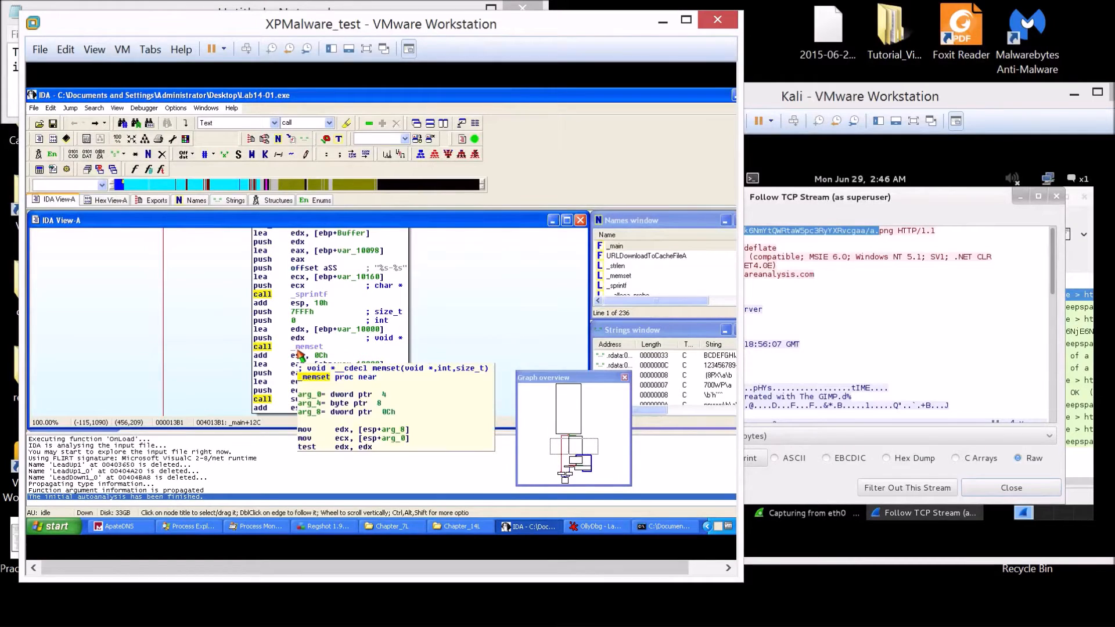
scroll(218, 363, "down", 3)
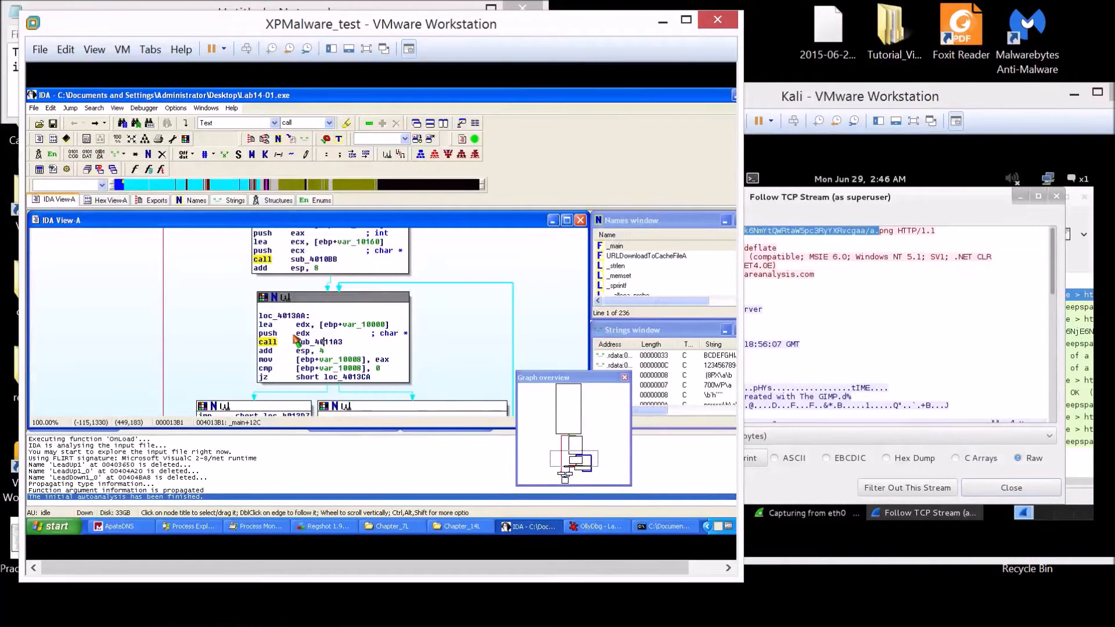
left_click(303, 259)
double_click(303, 259)
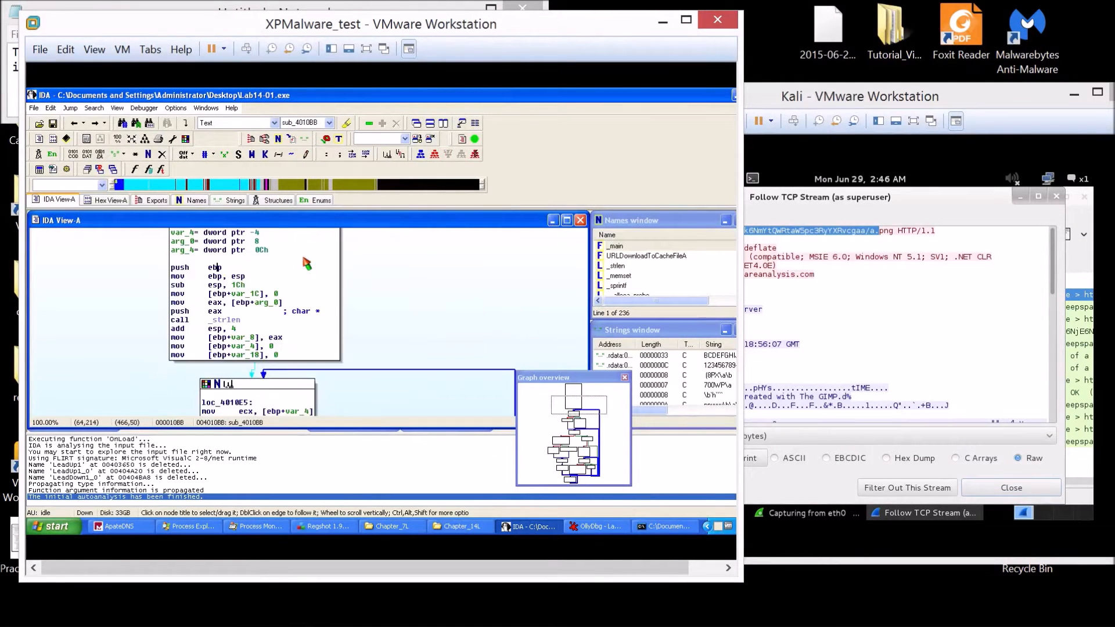
Examine sub_4010BB's loop blocks from loc_4010E5 down to the sub_401000 call, highlighting ebp and recentring the graph on the upper blocks.
scroll(125, 319, "down", 3)
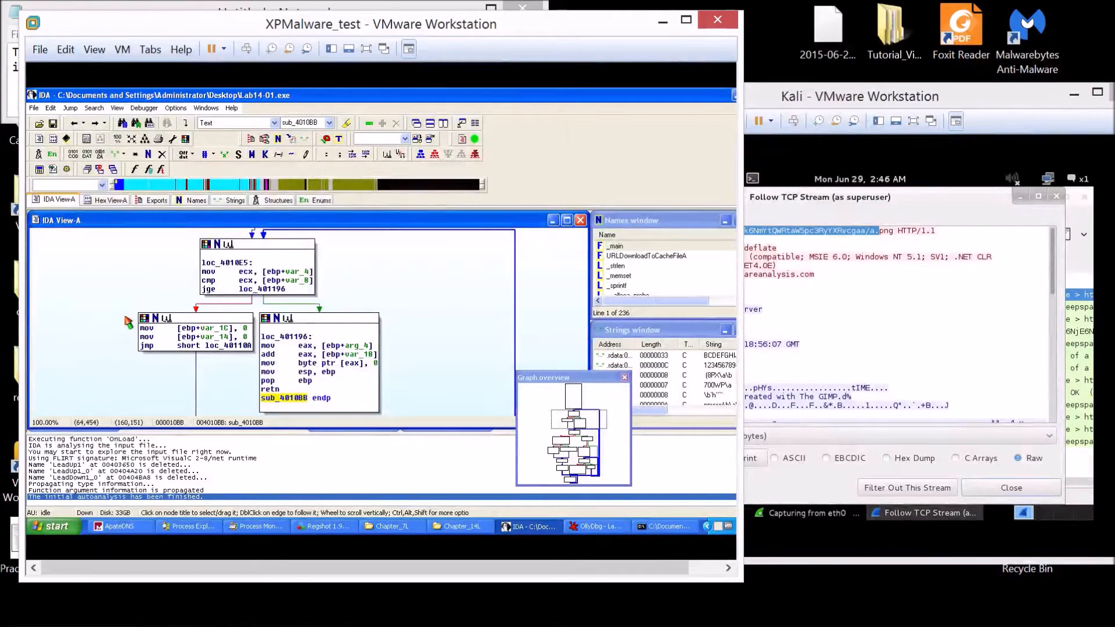
scroll(119, 328, "down", 3)
scroll(115, 334, "down", 3)
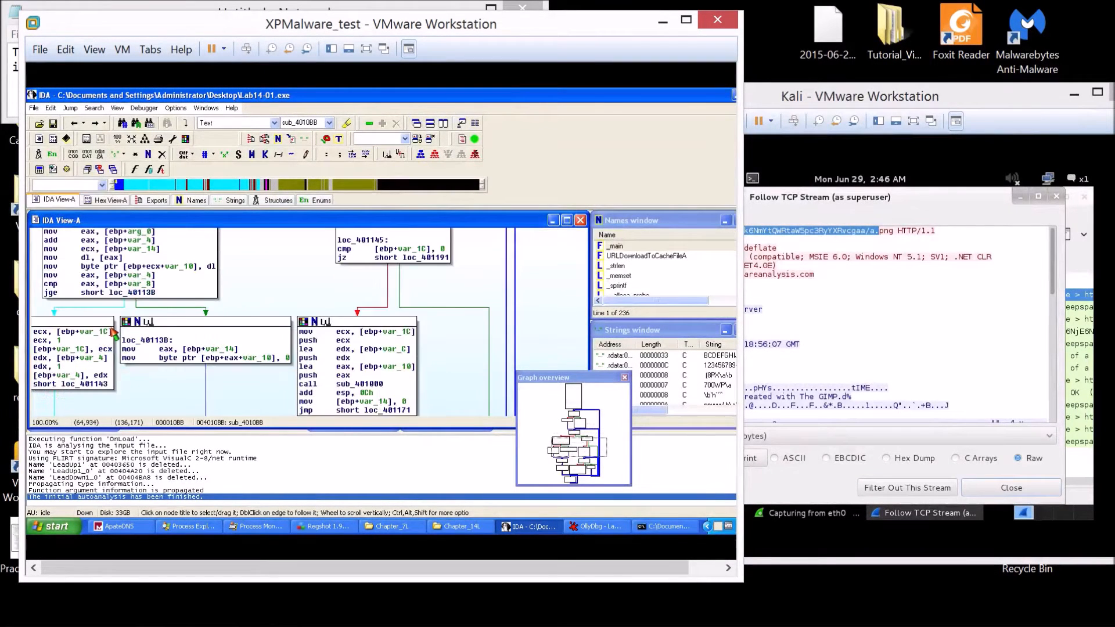
scroll(115, 334, "up", 4)
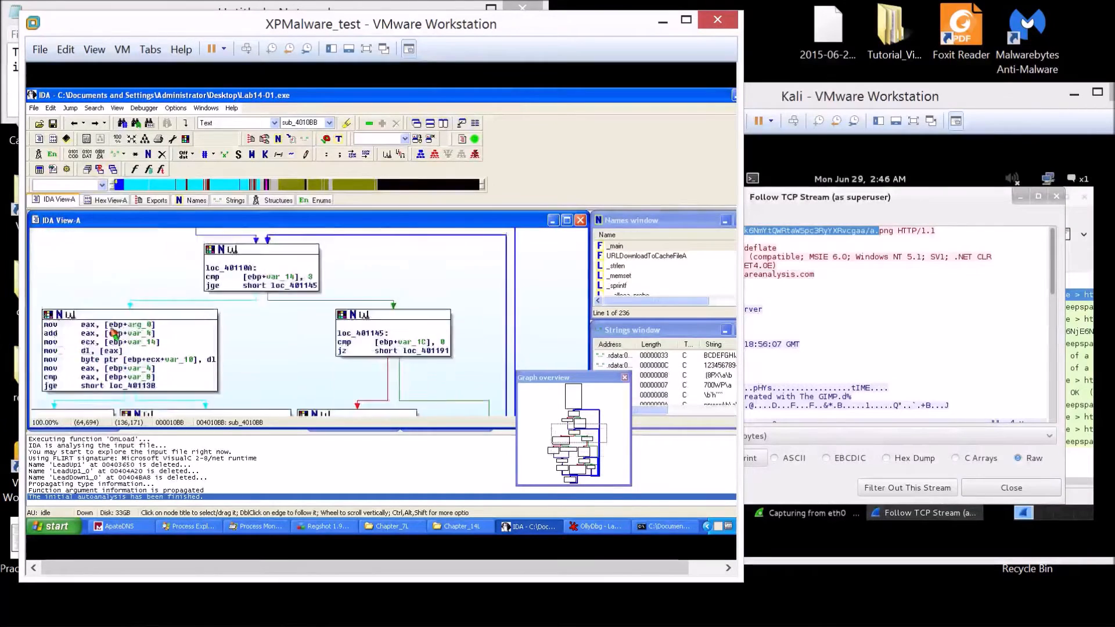
left_click_drag(121, 328, 187, 321)
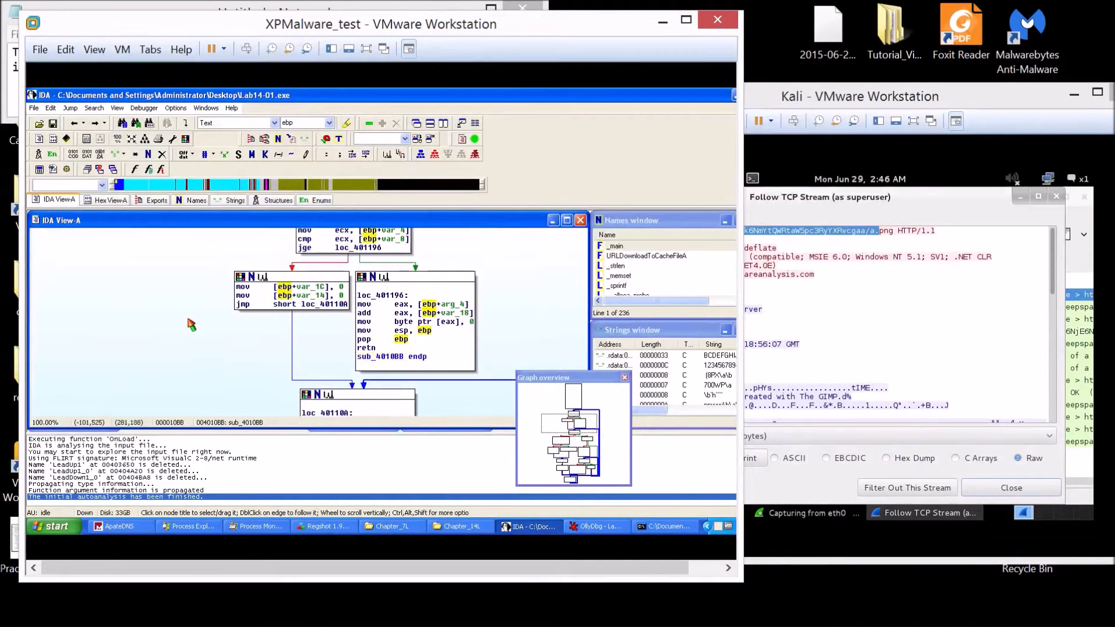
Examine sub_4010BB's entry block from its prototype and variables down through the _strlen call to the loc_4010E5 loop check.
left_click(200, 288)
scroll(201, 288, "up", 3)
scroll(200, 378, "up", 4)
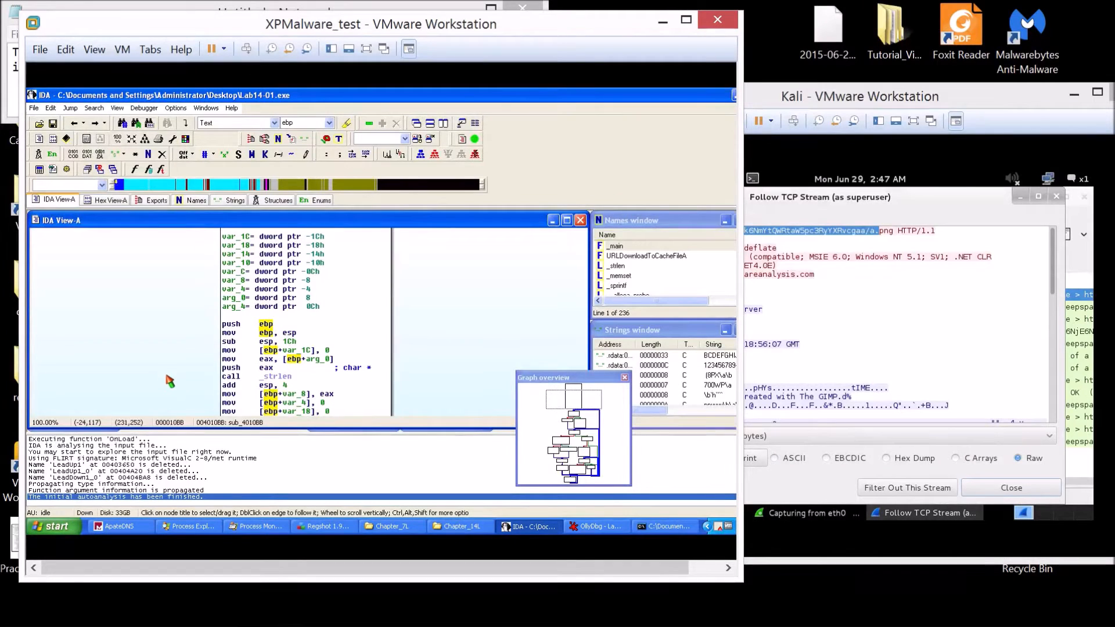
scroll(169, 381, "up", 3)
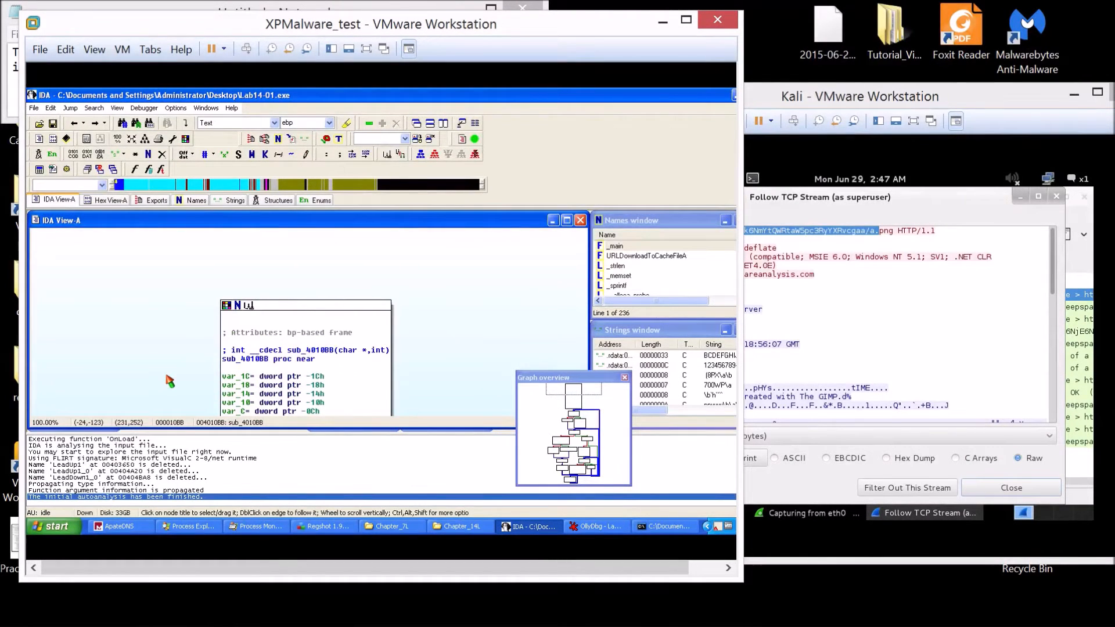
scroll(169, 381, "down", 5)
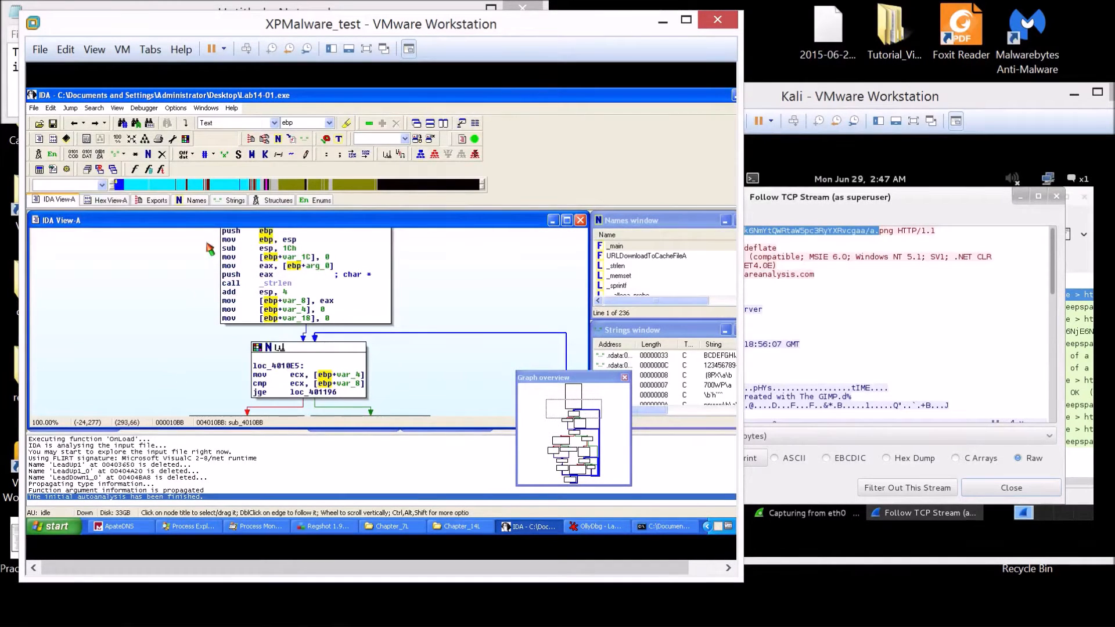
left_click(234, 200)
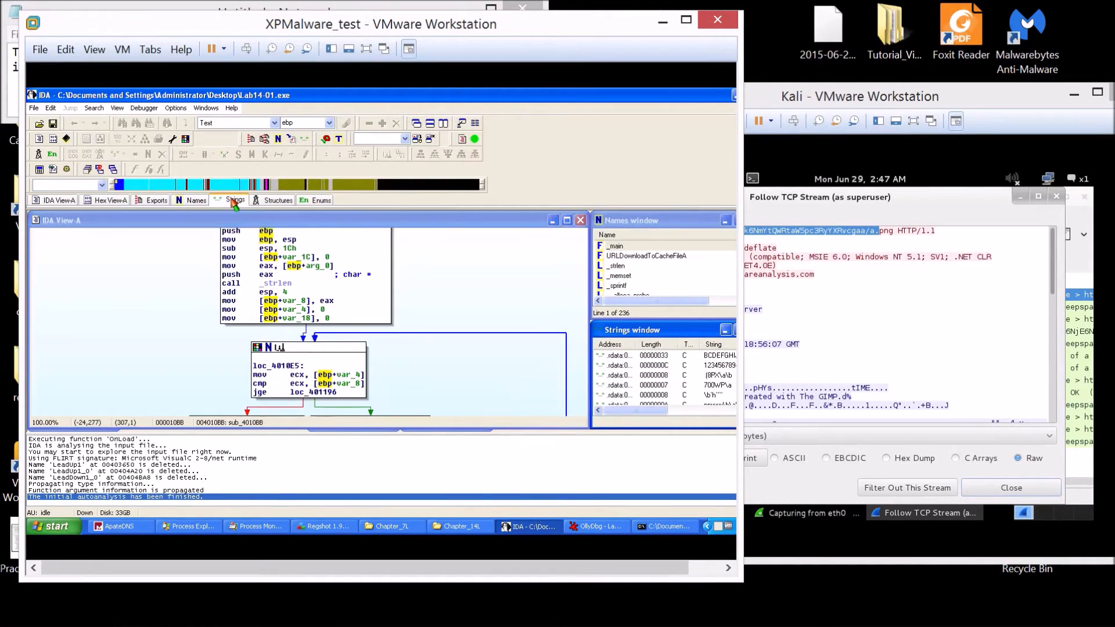
left_click(187, 311)
scroll(186, 311, "up", 5)
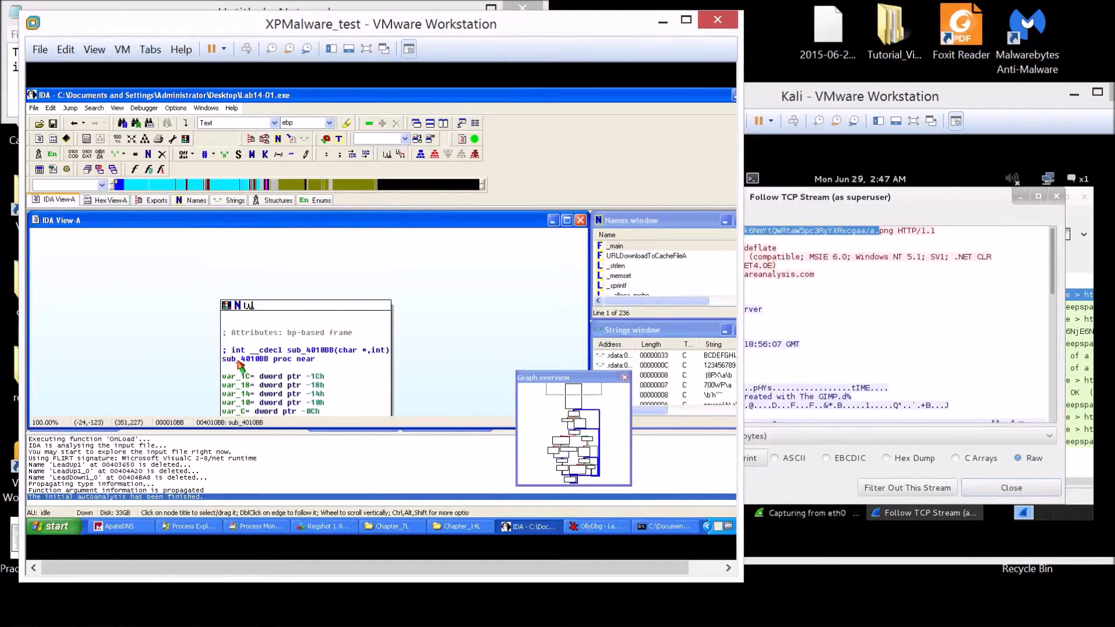
Enlarge the list of strings and jump to the string starting with BCDEFGHI in .rdata.
left_click(235, 200)
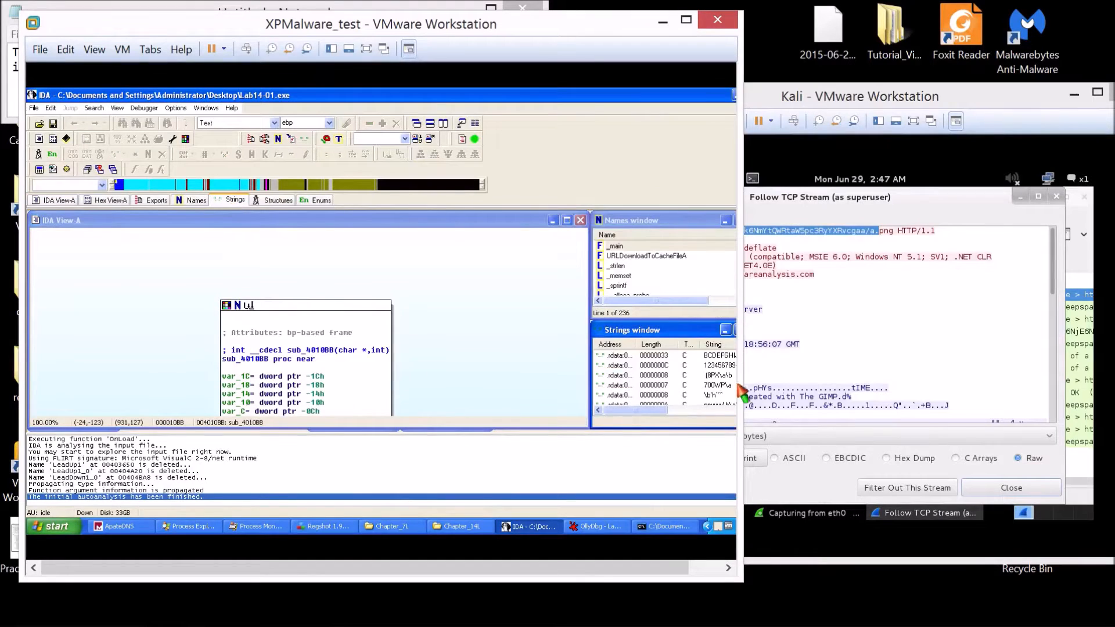
double_click(679, 332)
double_click(188, 228)
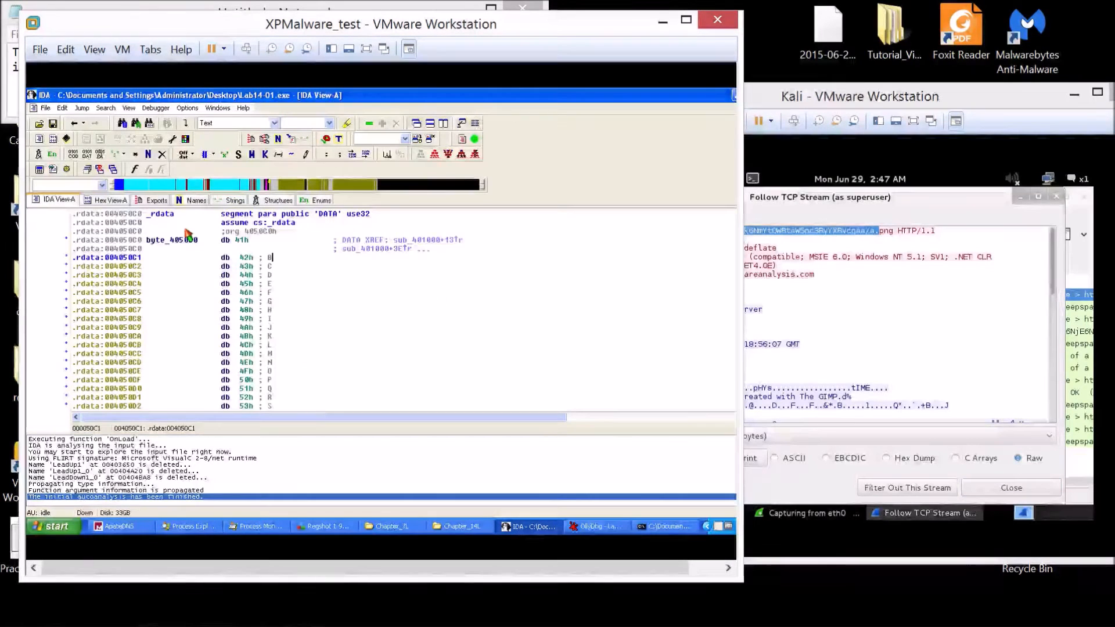
List the cross-references to byte_4050C0, follow the one at sub_401000+13 and examine the surrounding code.
left_click(171, 241)
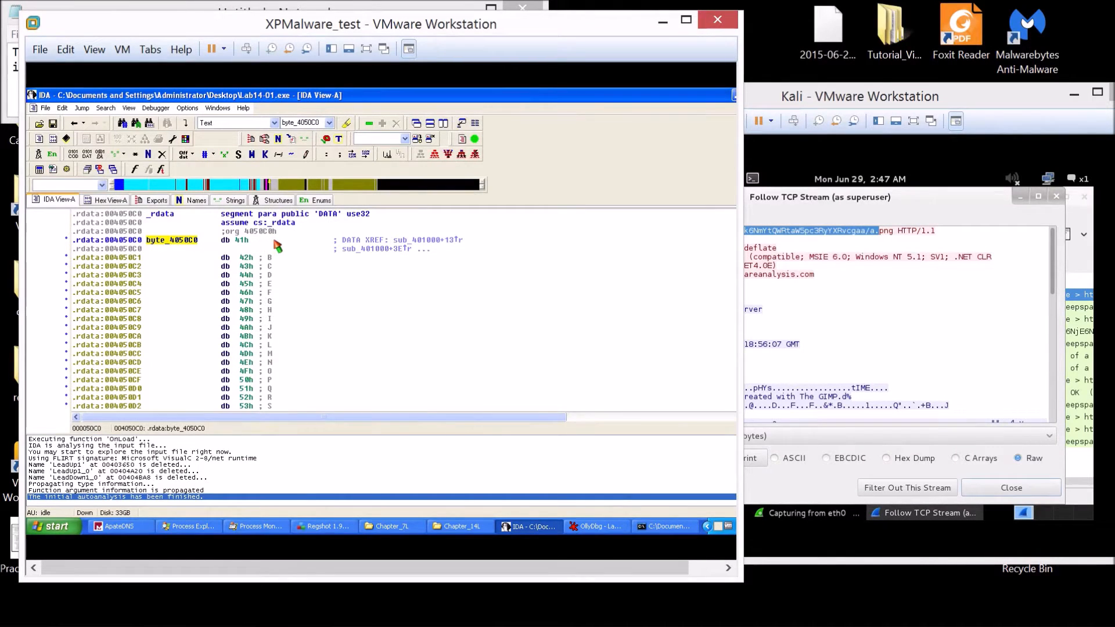
key("x")
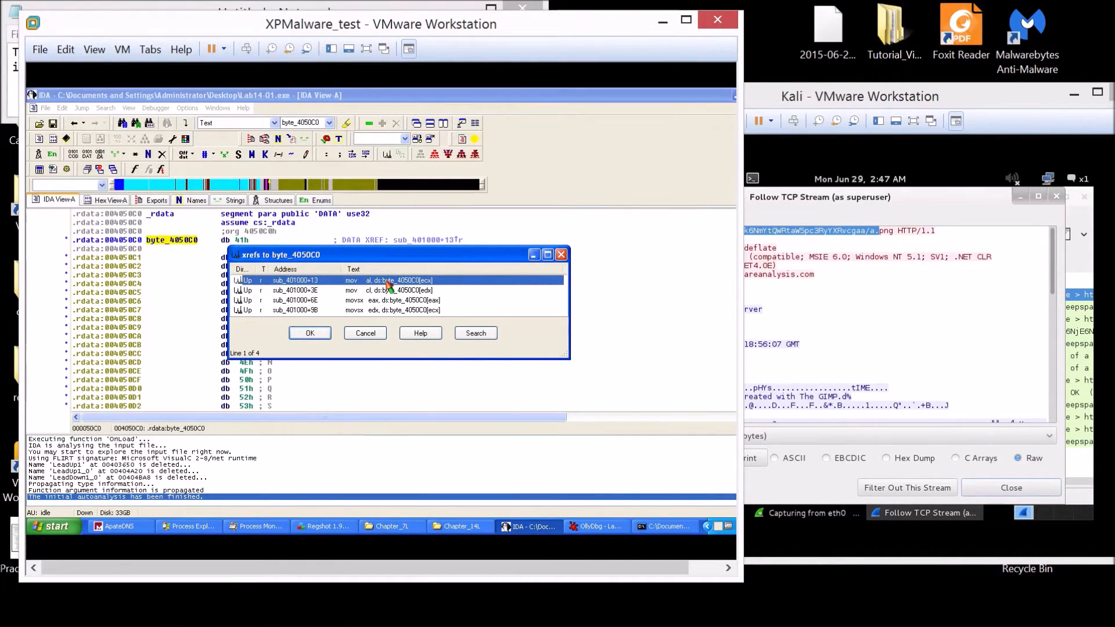
double_click(312, 284)
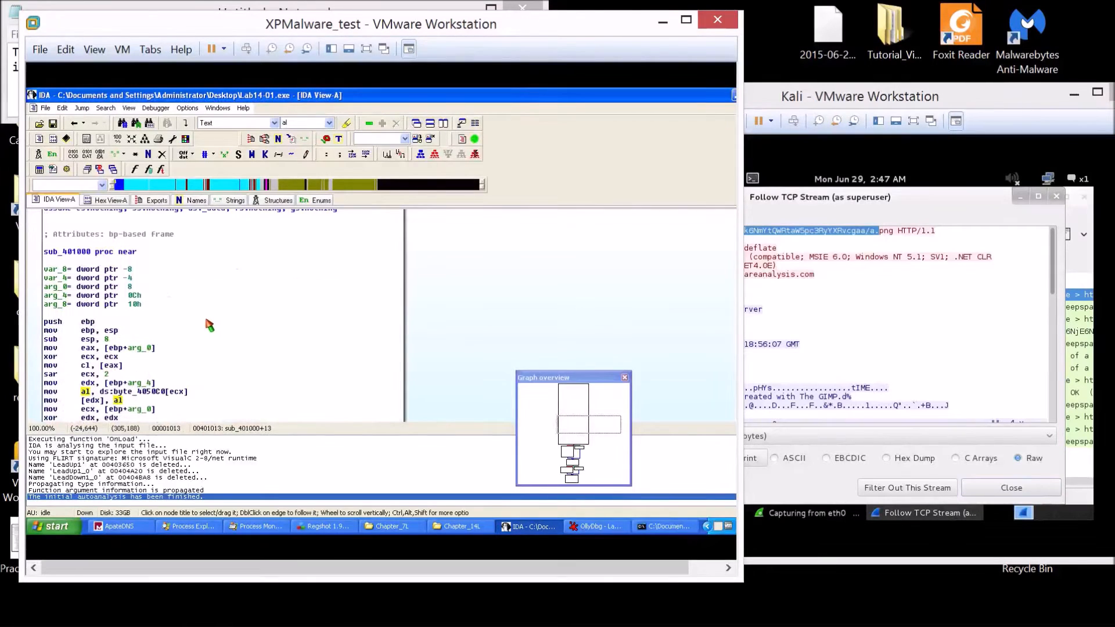
scroll(515, 296, "down", 5)
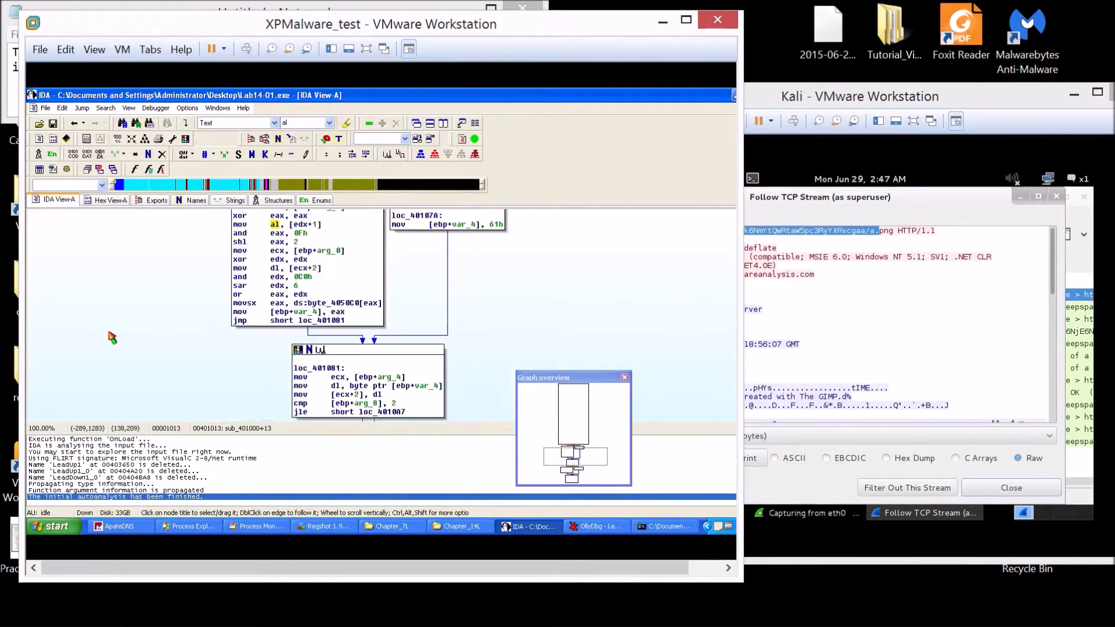
scroll(112, 338, "up", 8)
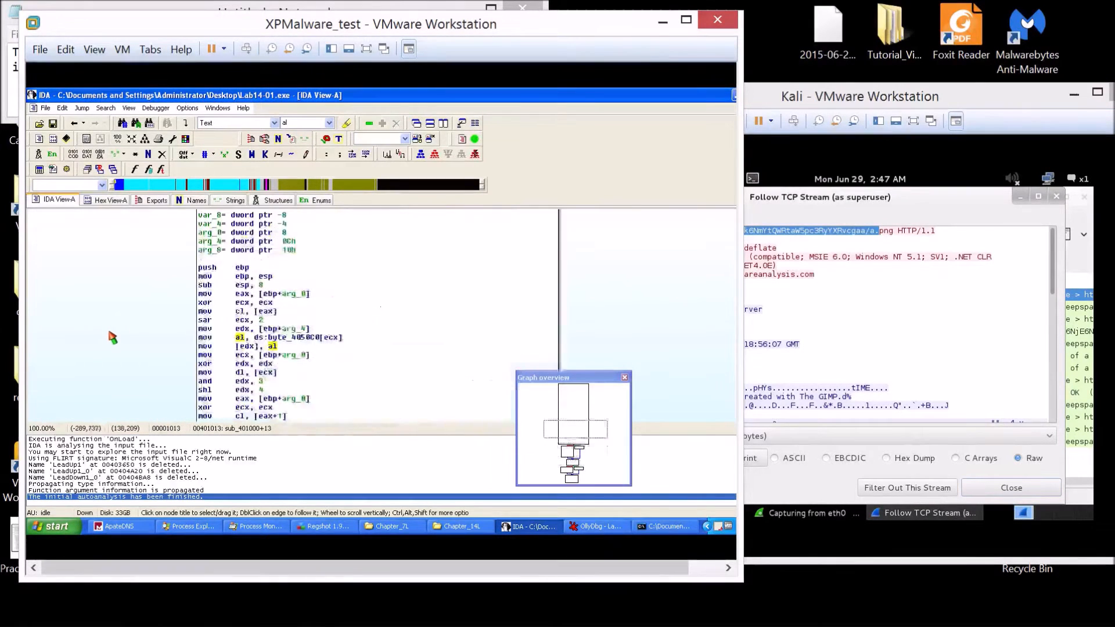
Go back to sub_4010BB's header, then forward again to the byte_4050C0 lookup in sub_401000.
left_click(75, 125)
left_click(75, 124)
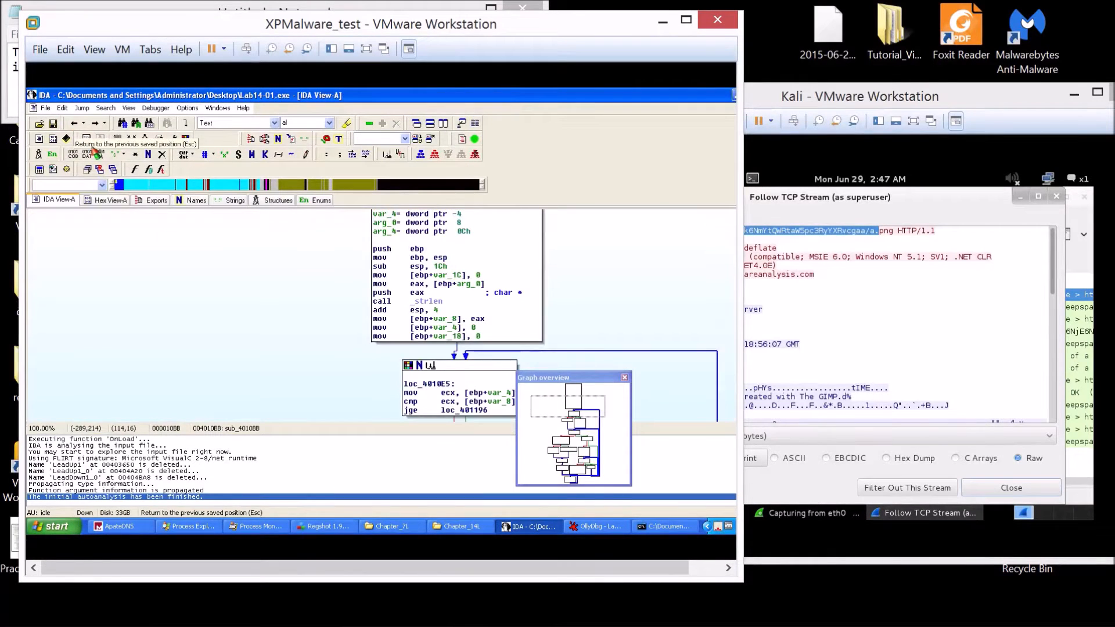
scroll(311, 331, "up", 3)
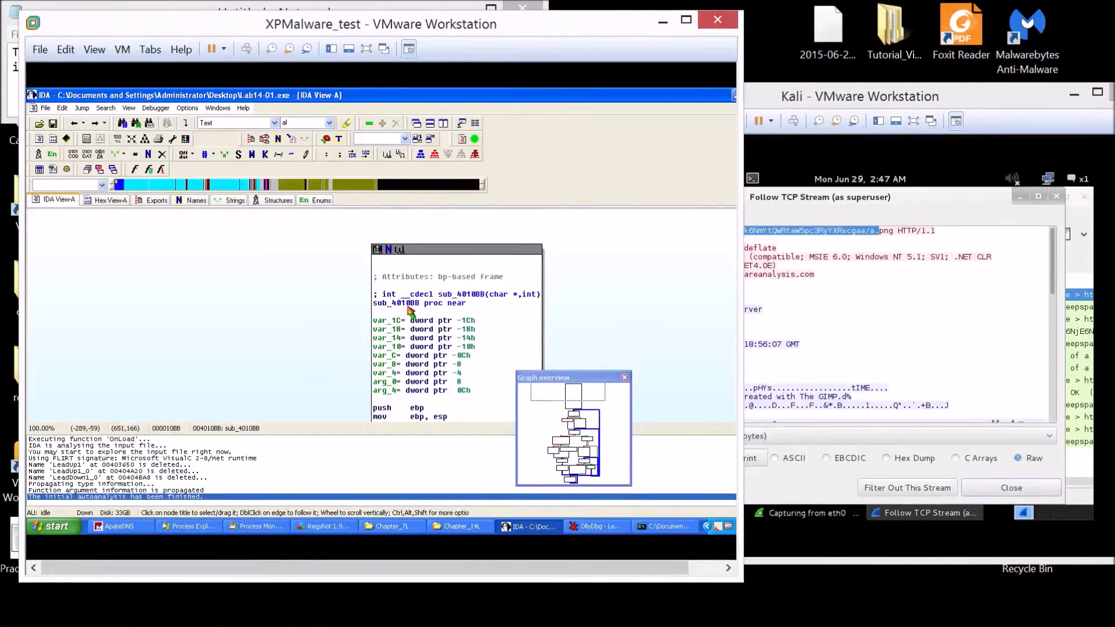
left_click(95, 124)
left_click(96, 125)
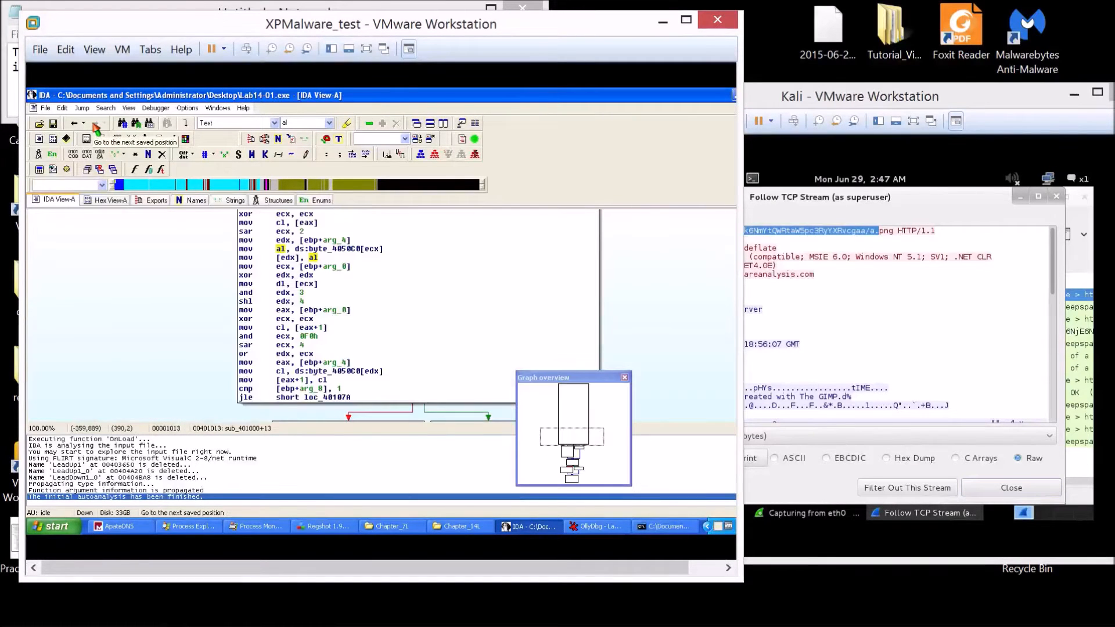
Find sub_401000's declaration, list its cross-references and follow the one to its call inside sub_4010BB.
scroll(160, 348, "up", 5)
scroll(162, 350, "down", 5)
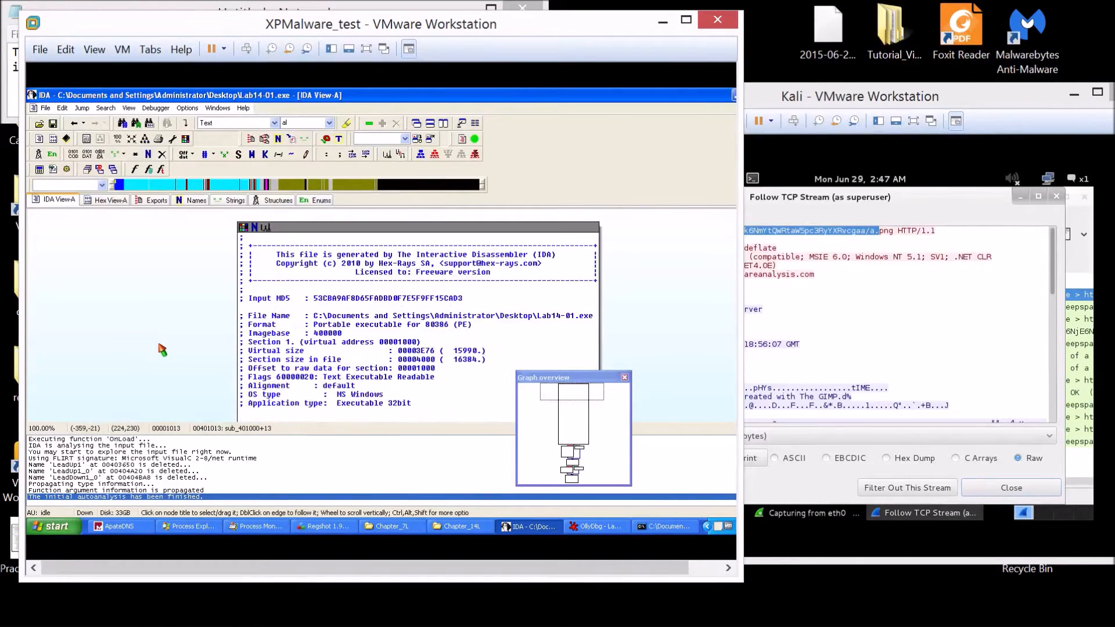
scroll(162, 350, "down", 3)
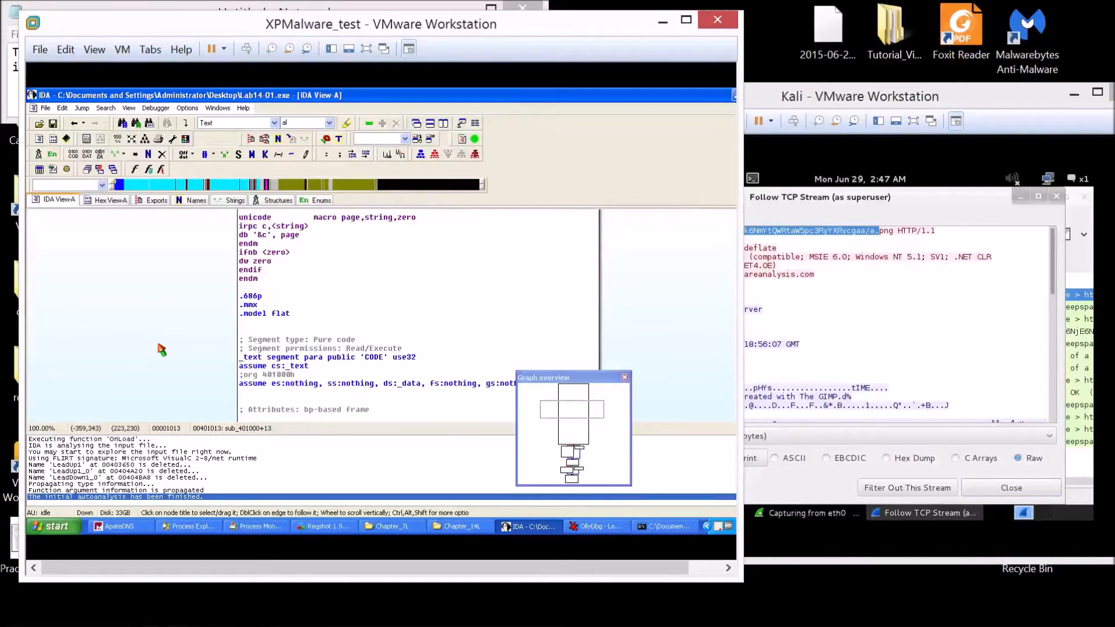
scroll(162, 350, "up", 3)
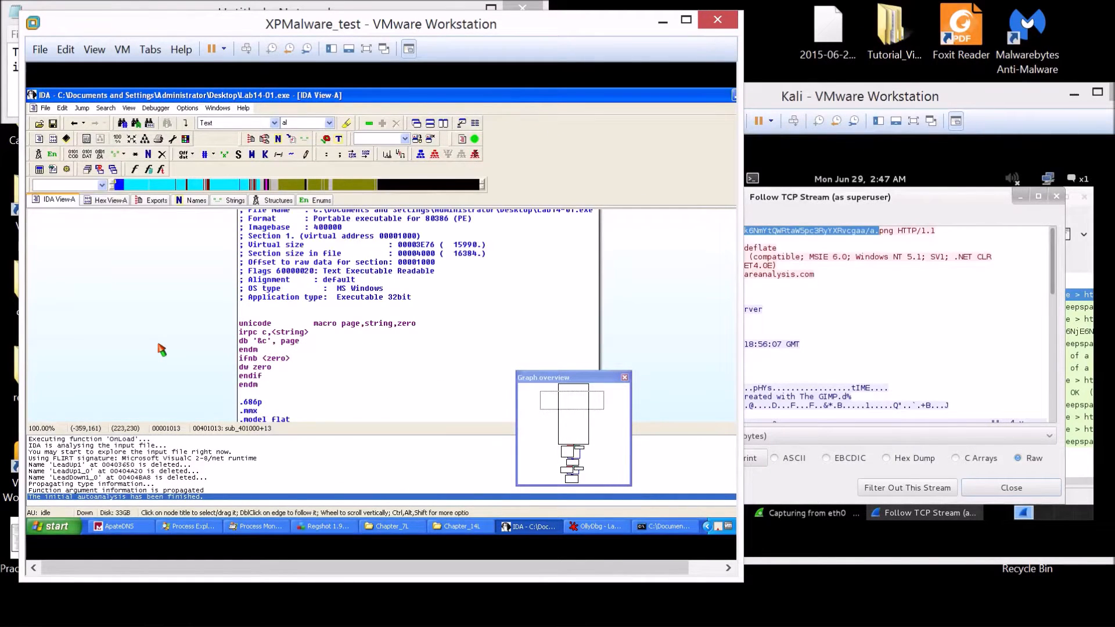
scroll(162, 350, "down", 5)
left_click(263, 322)
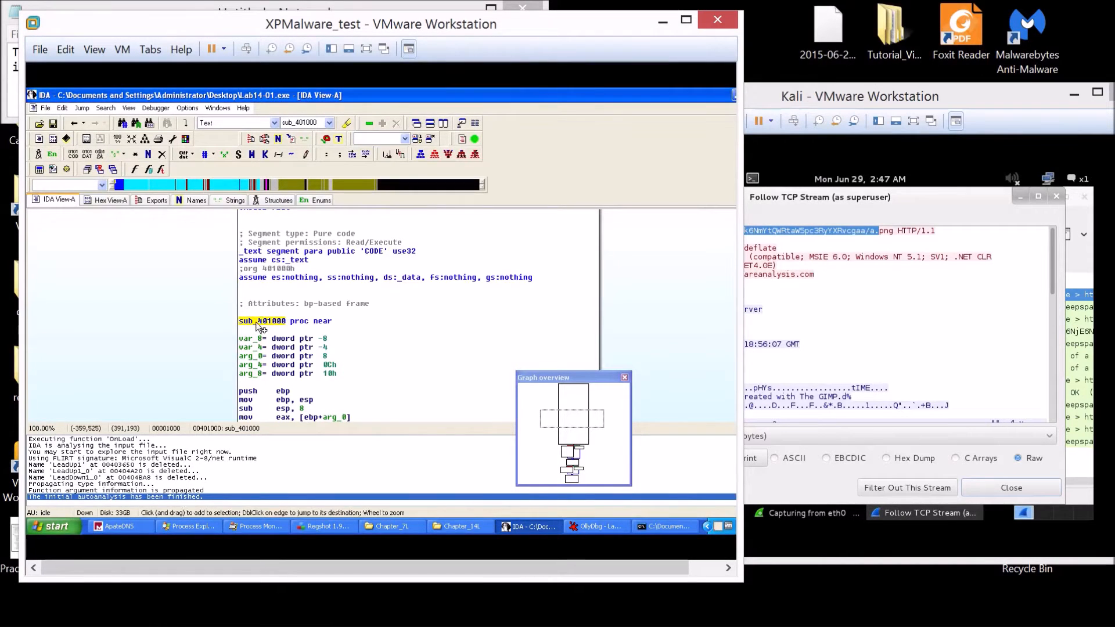
key("x")
double_click(272, 293)
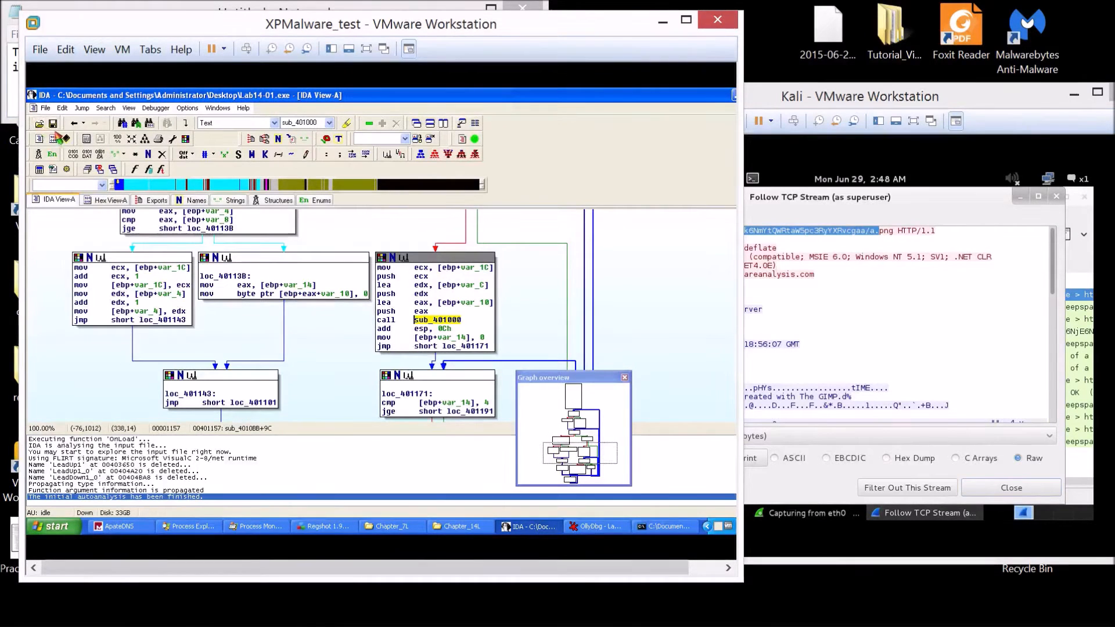
Examine sub_4010BB's blocks around the sub_401000 call and highlight the function's name at its declaration.
scroll(168, 264, "up", 5)
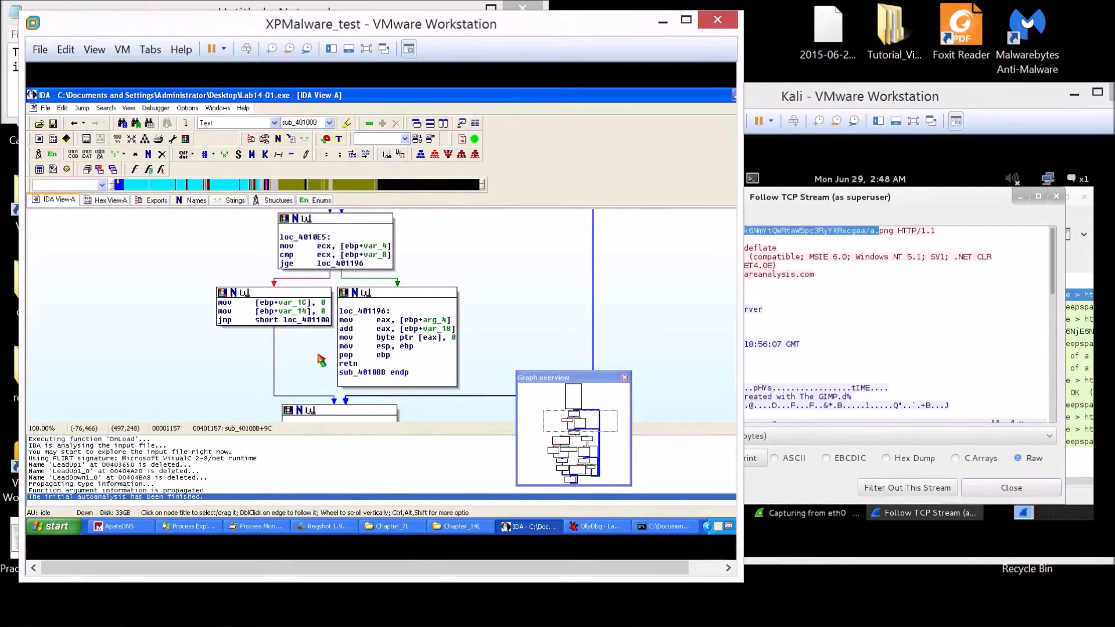
scroll(319, 355, "down", 5)
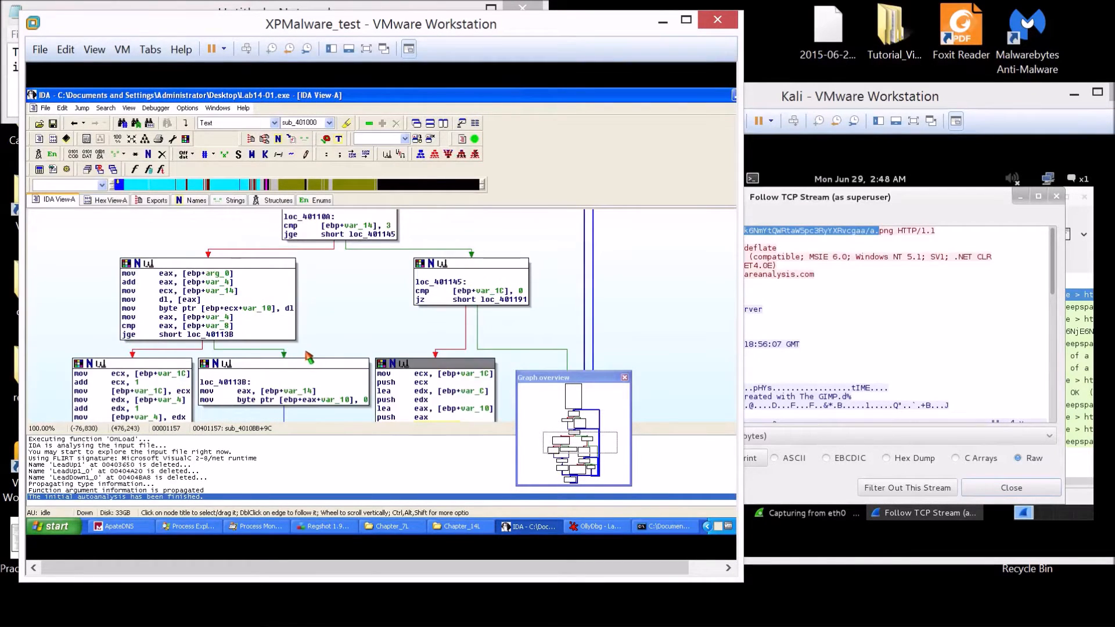
scroll(308, 357, "down", 5)
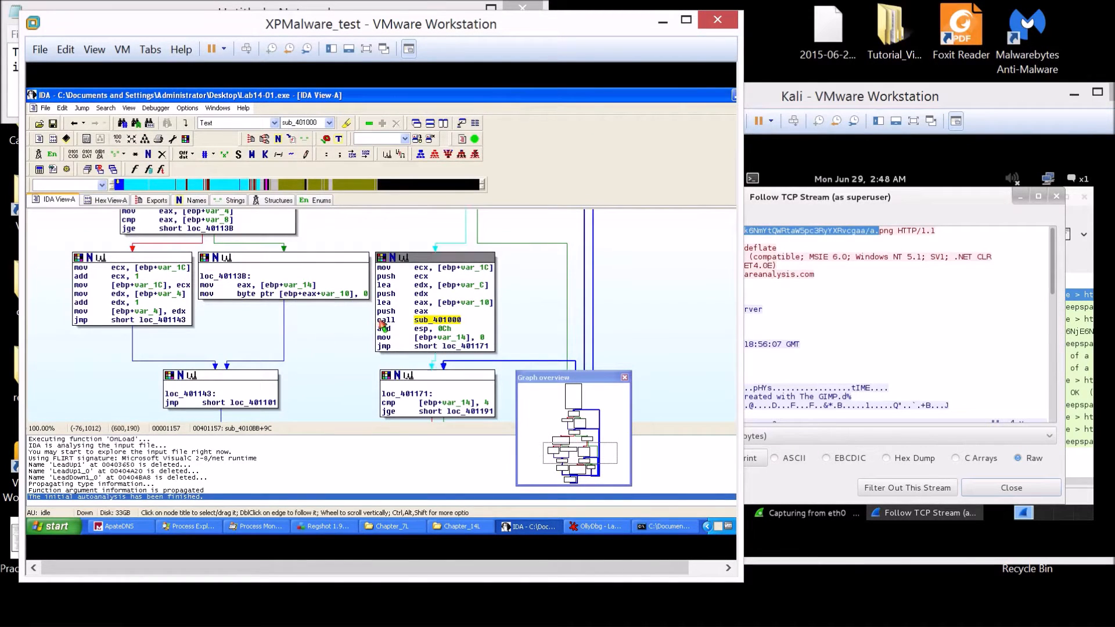
scroll(360, 340, "up", 20)
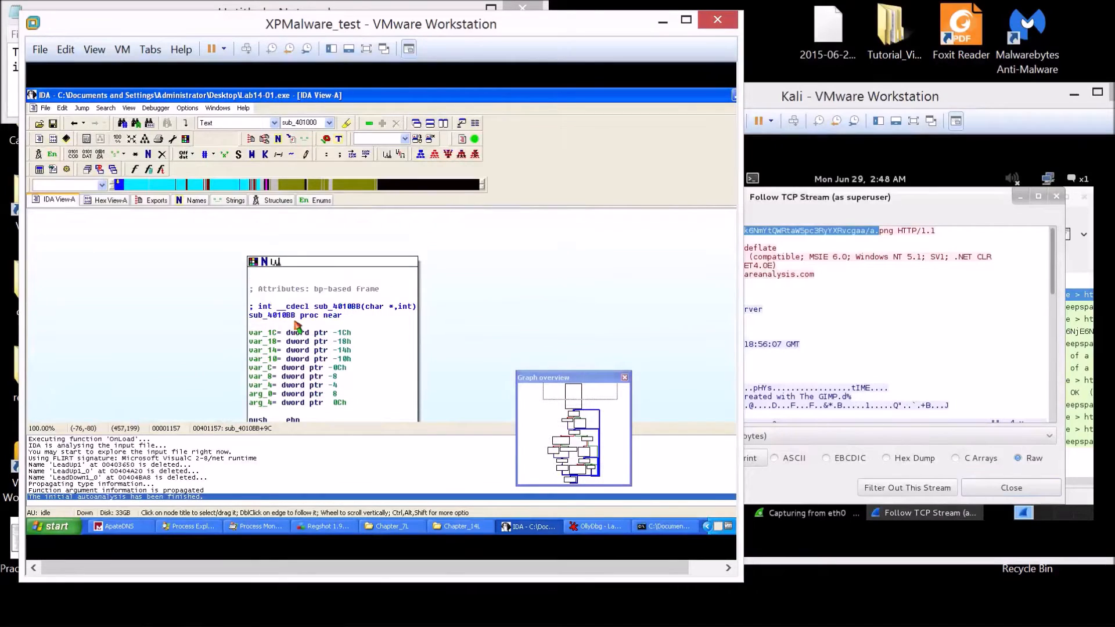
left_click(286, 315)
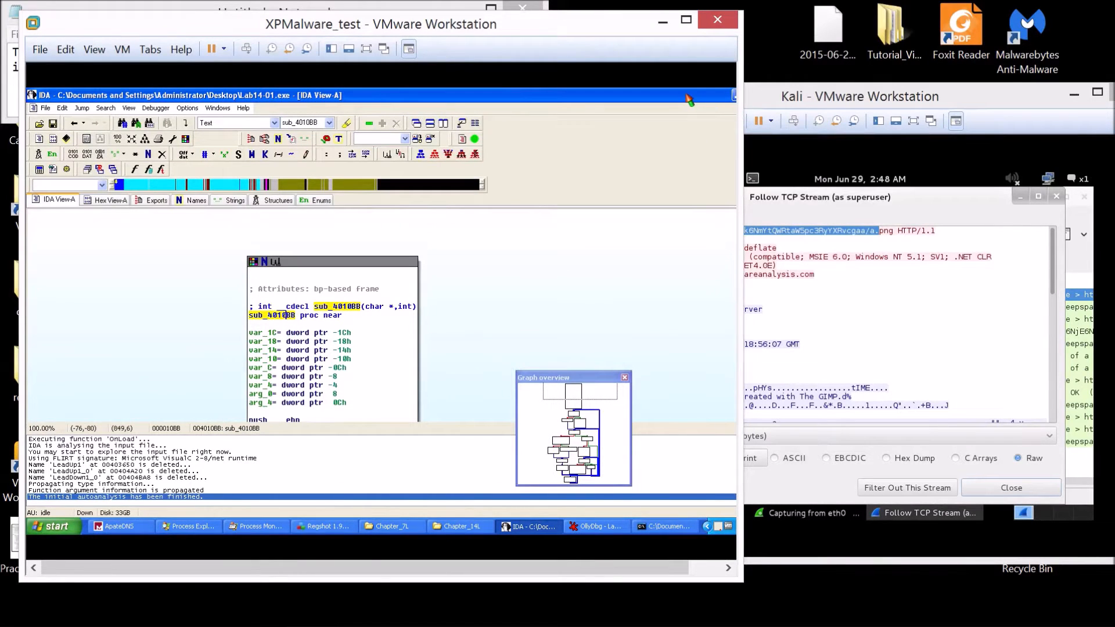
Switch to OllyDbg and set a breakpoint at address 004010BB, the start of the encoding function.
left_click(574, 527)
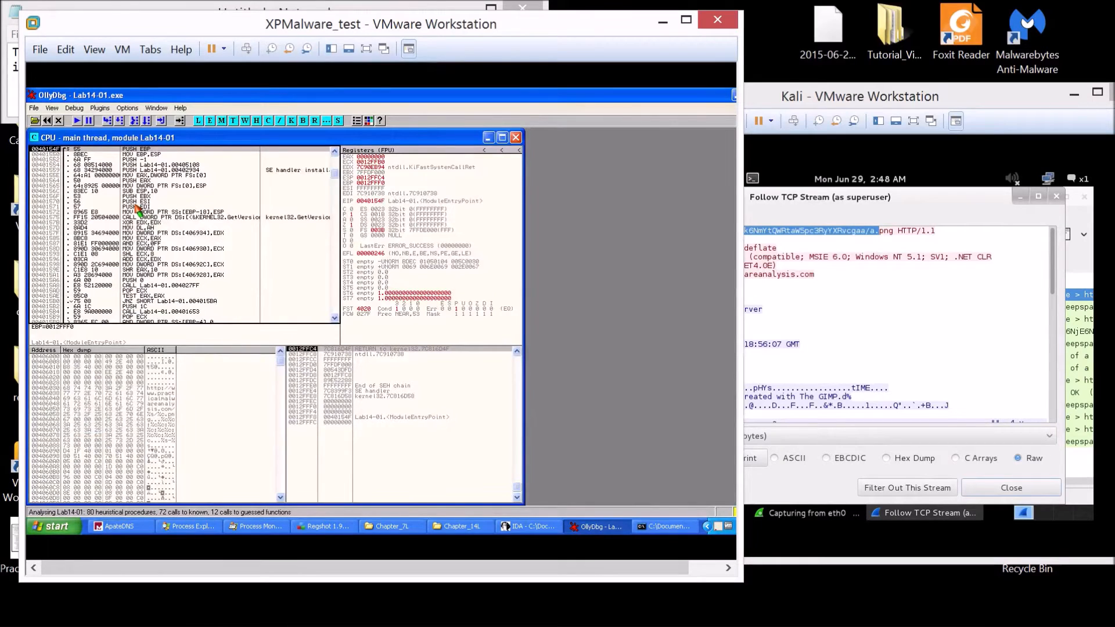
key("ctrl+g")
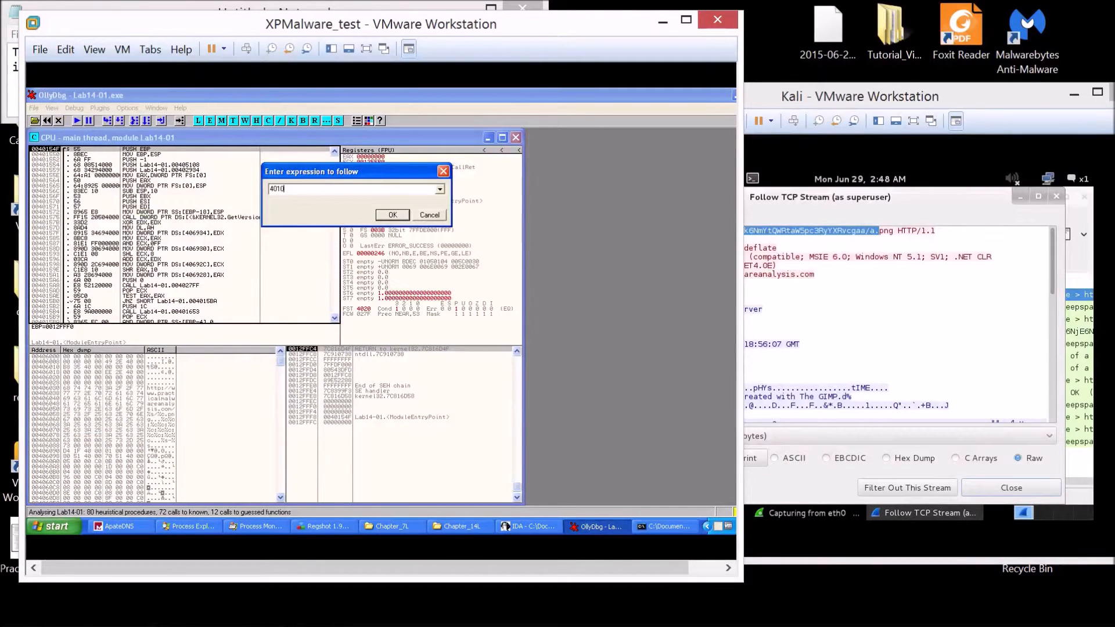
key("Return")
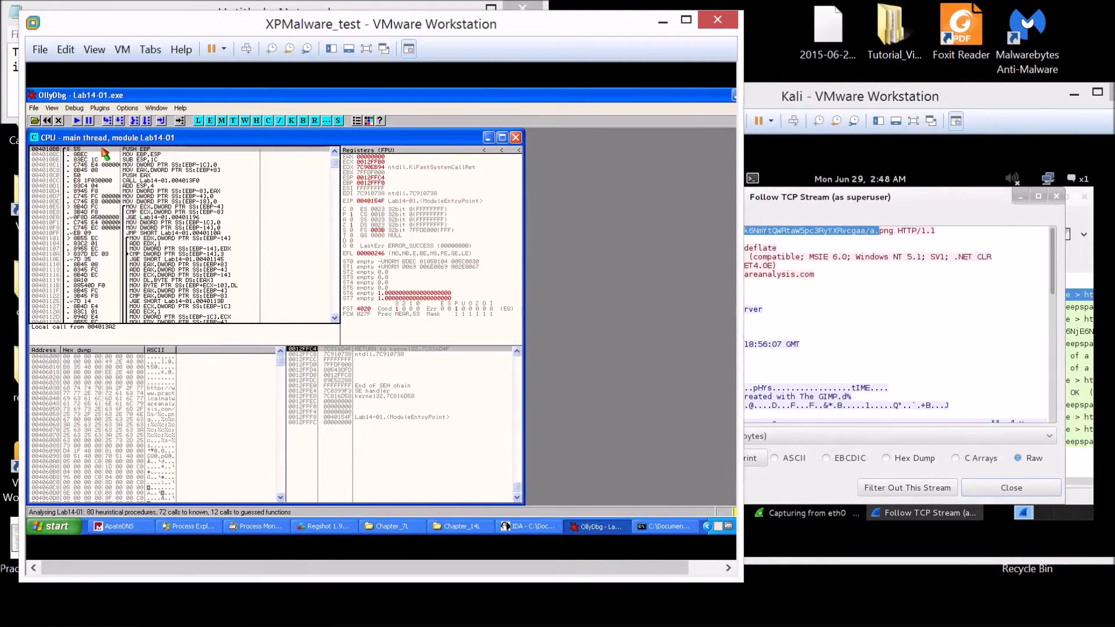
key("F2")
Run Lab14-01.exe to the breakpoint and widen the CPU window to show the full register and stack strings.
key("F9")
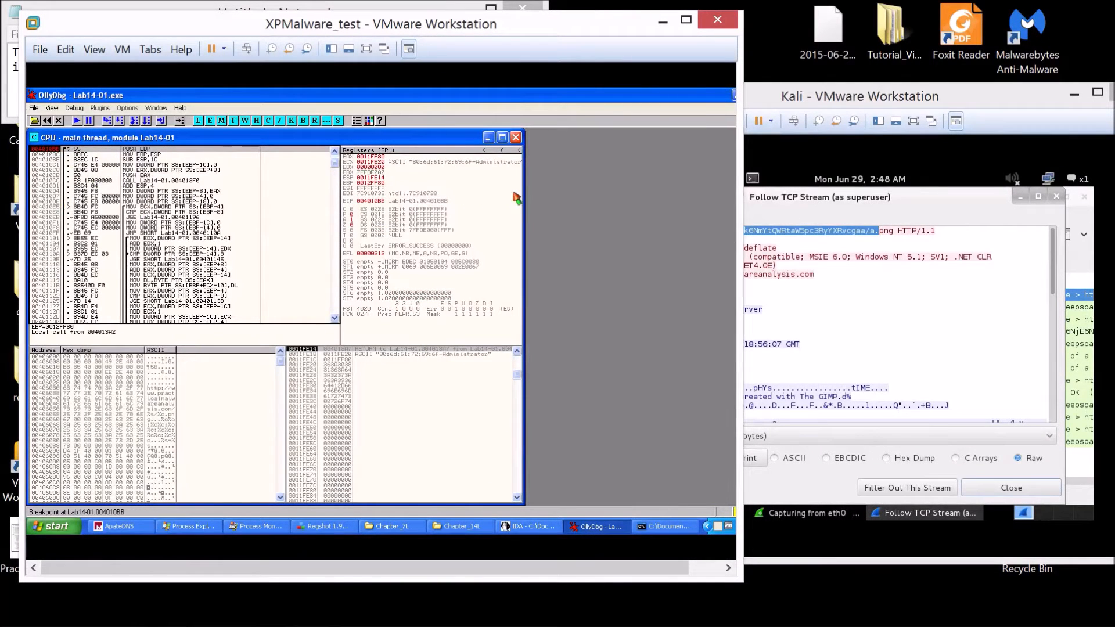
left_click_drag(523, 193, 620, 197)
left_click_drag(703, 198, 707, 199)
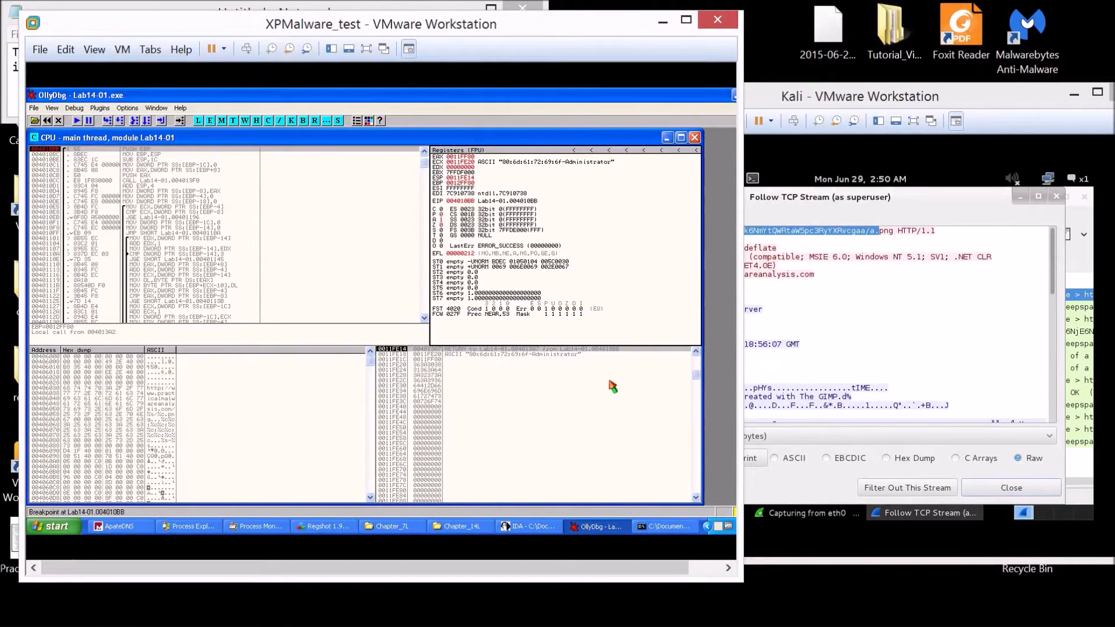
Switch to IDA and return through the saved positions to main's sub_4010BB call just before loc_4013AA.
left_click(530, 526)
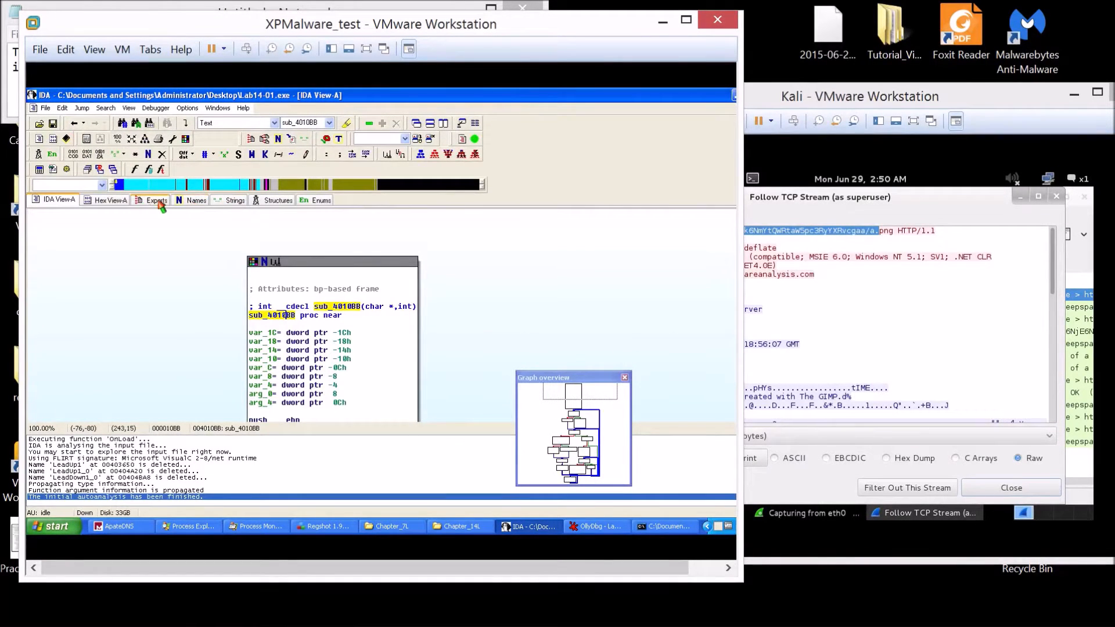
left_click(181, 204)
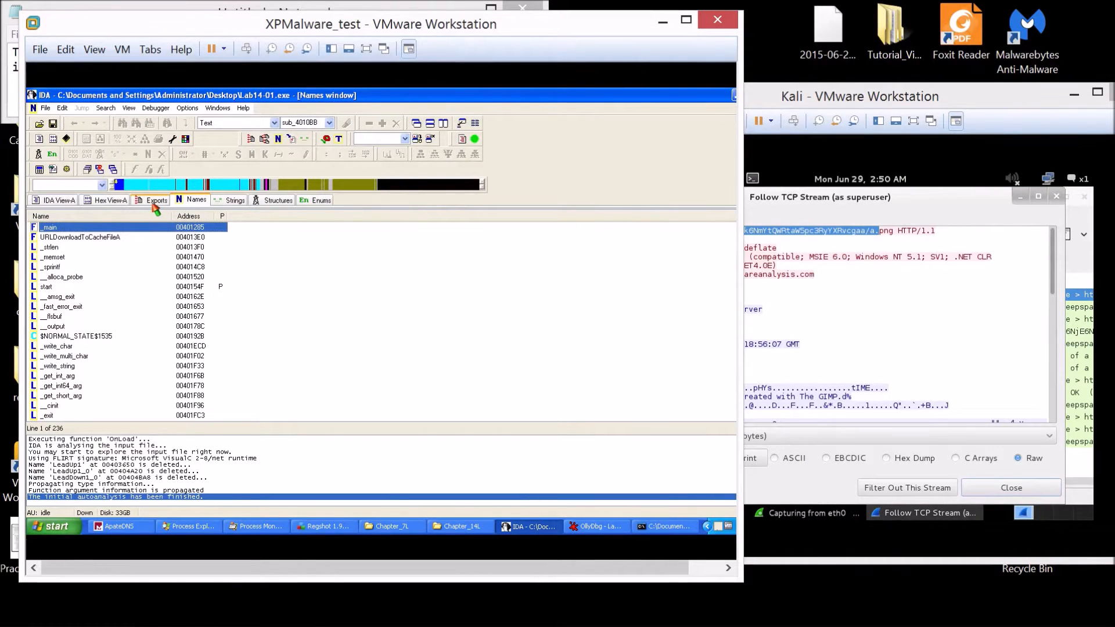
left_click(60, 200)
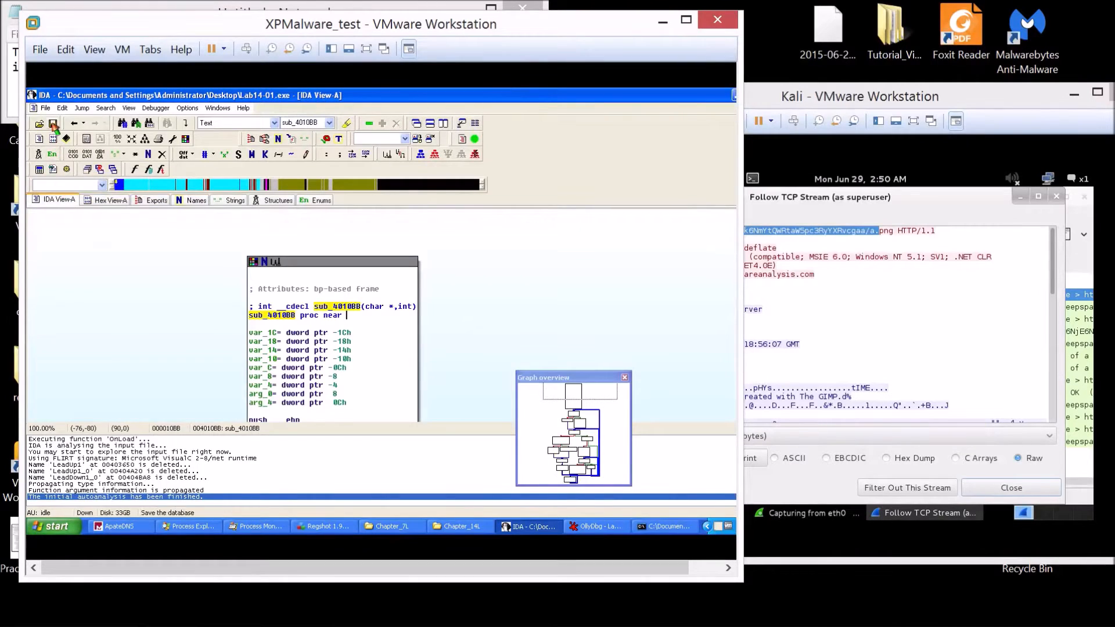
left_click(75, 124)
left_click(74, 123)
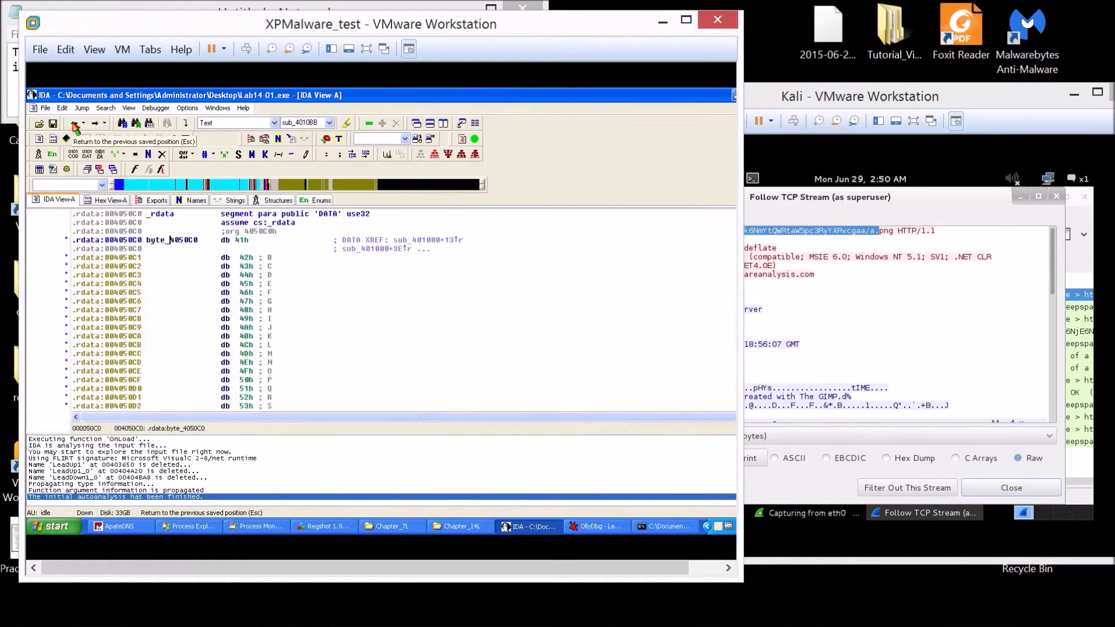
left_click(74, 124)
left_click(74, 124)
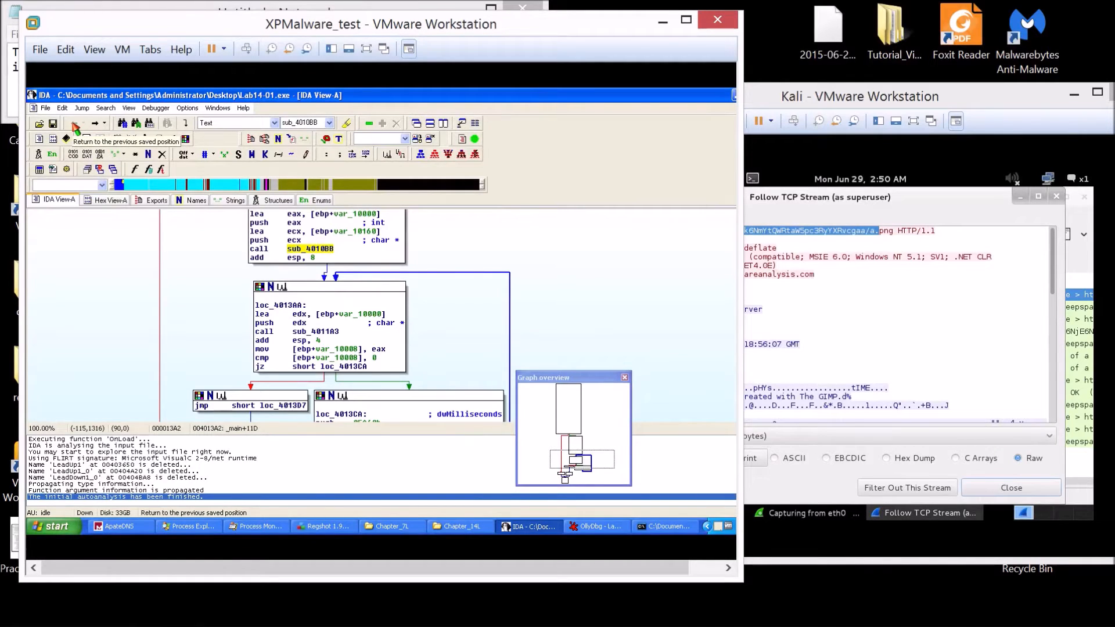
Examine main's blocks from the sub_4010BB call through loc_4013AA to its Sleep loop.
scroll(100, 272, "up", 5)
scroll(89, 262, "down", 4)
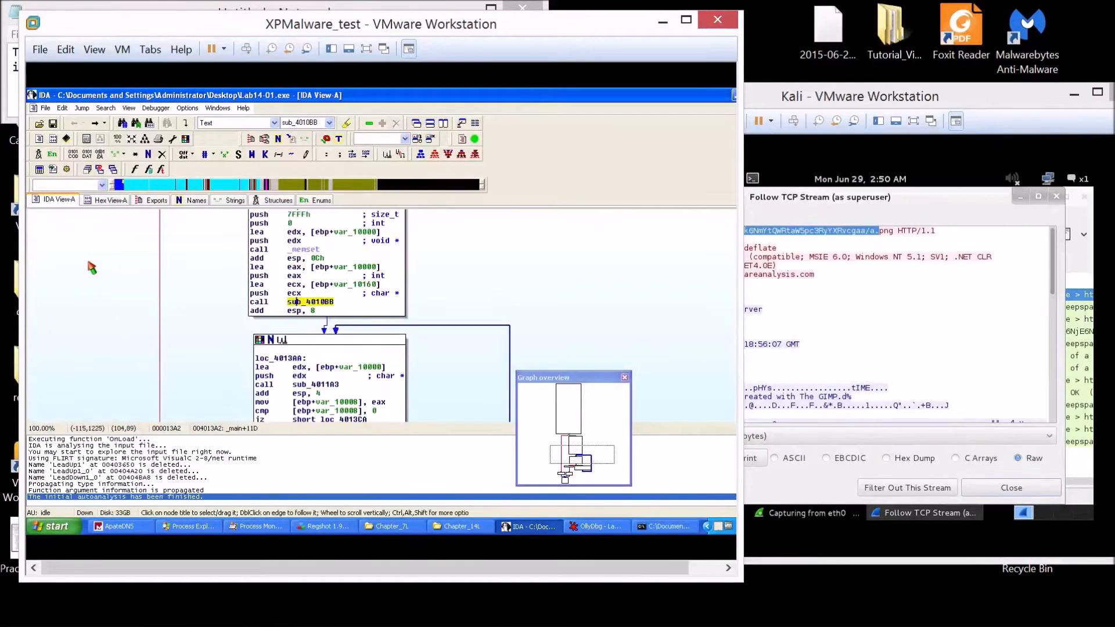
scroll(91, 267, "down", 4)
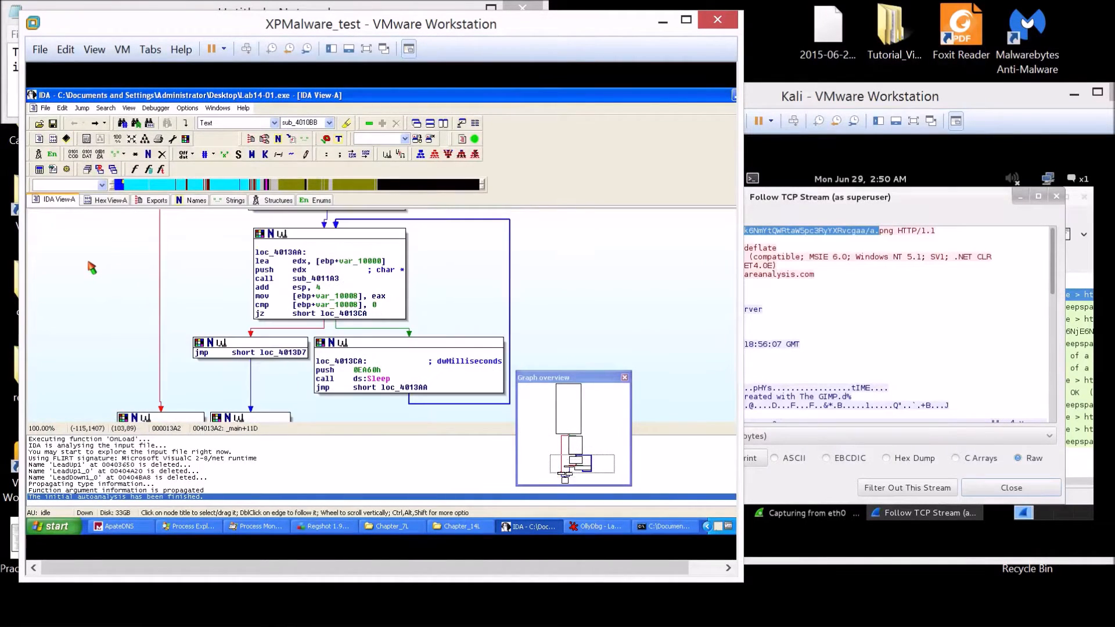
scroll(92, 268, "up", 6)
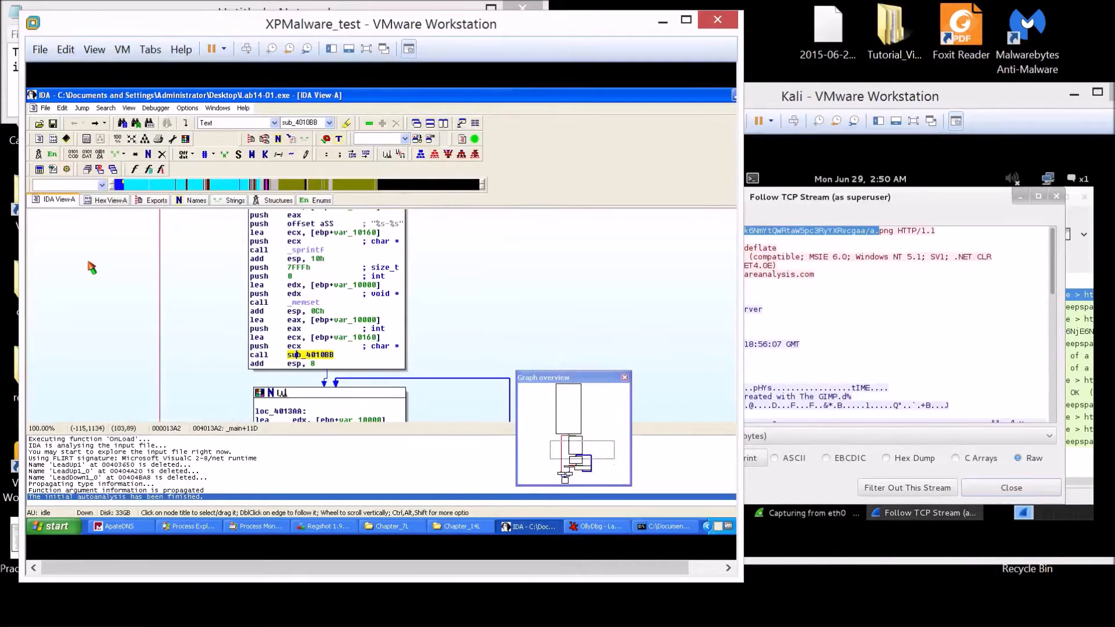
scroll(92, 267, "up", 6)
scroll(91, 267, "down", 10)
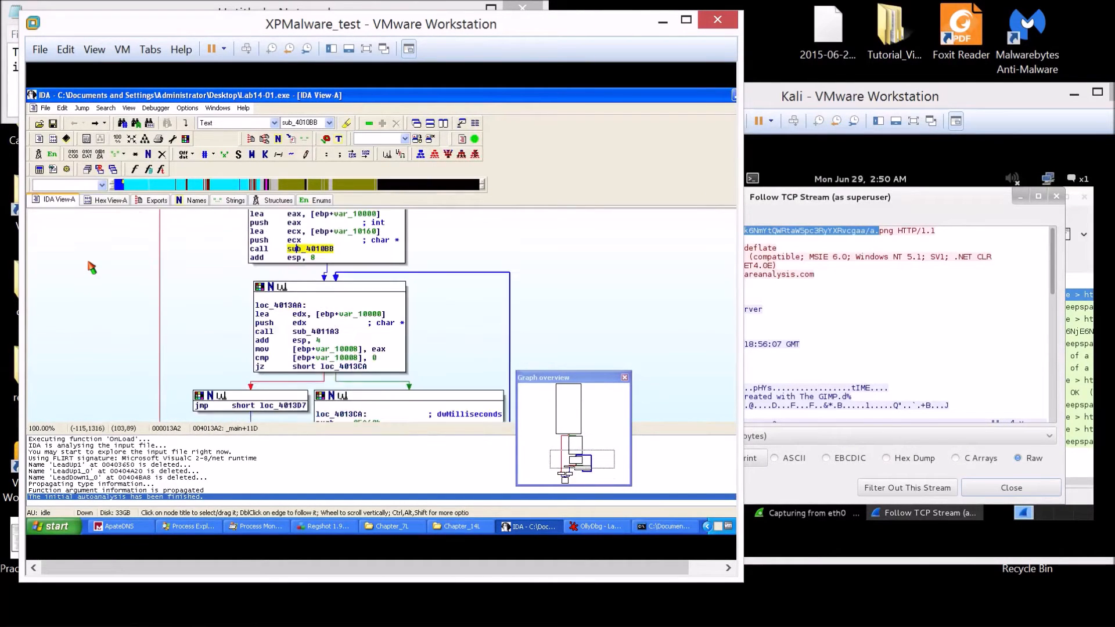
Open sub_4011A3 from its call in loc_4013AA and highlight the URLDownloadToCacheFileA call in its first block.
left_click(329, 333)
double_click(328, 333)
scroll(325, 325, "down", 5)
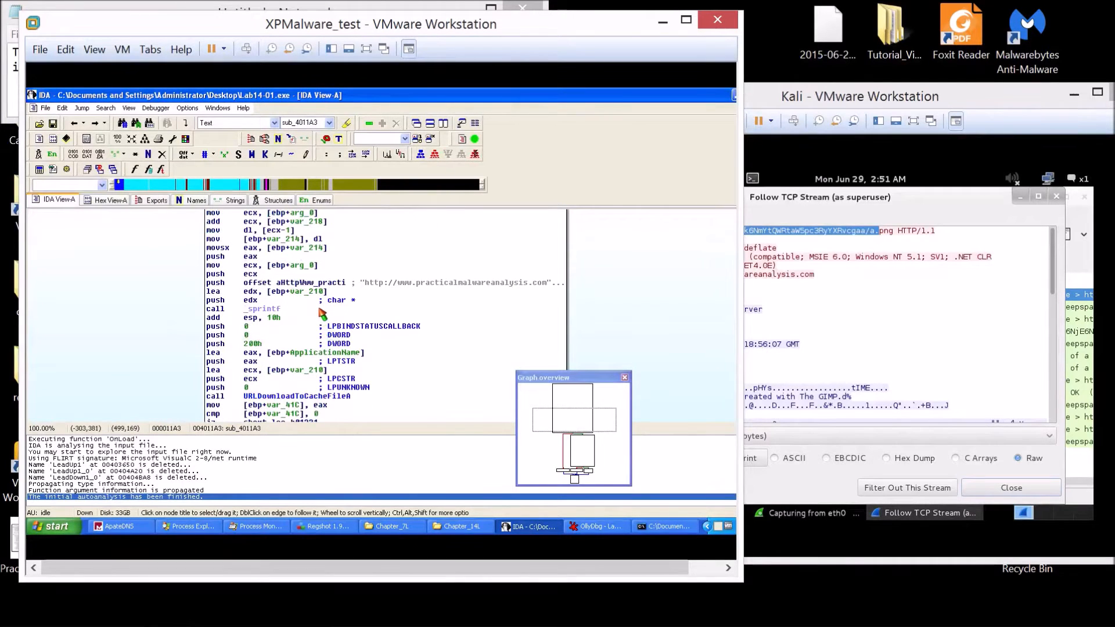
scroll(323, 314, "down", 4)
left_click(320, 299)
left_click(319, 291)
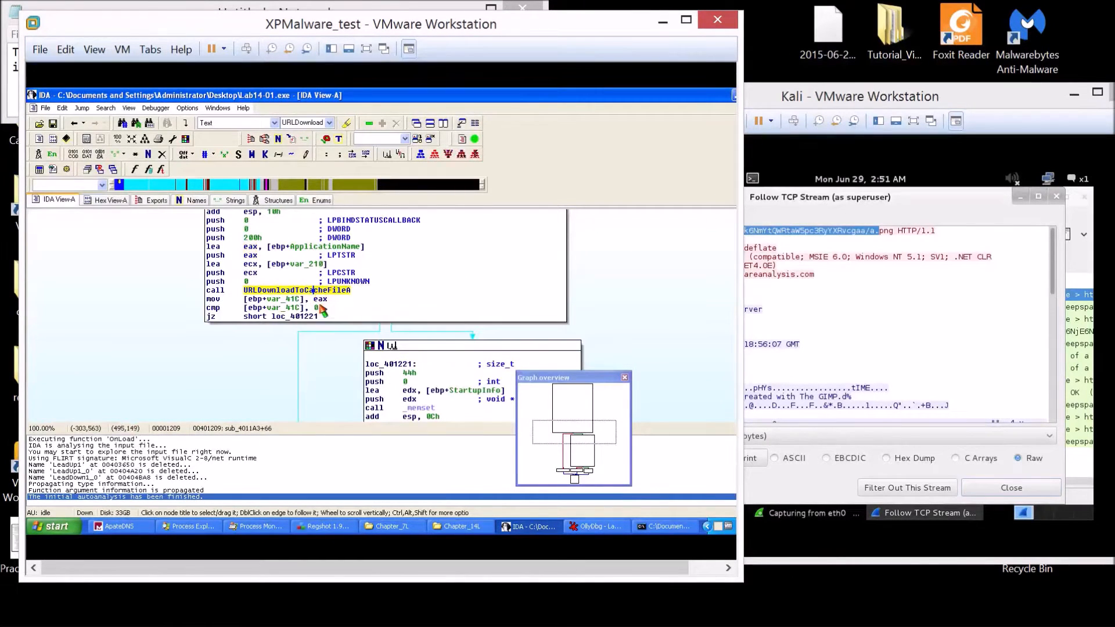
Highlight the CreateProcessA call at the end of sub_4011A3's loc_401221 block.
scroll(331, 353, "down", 6)
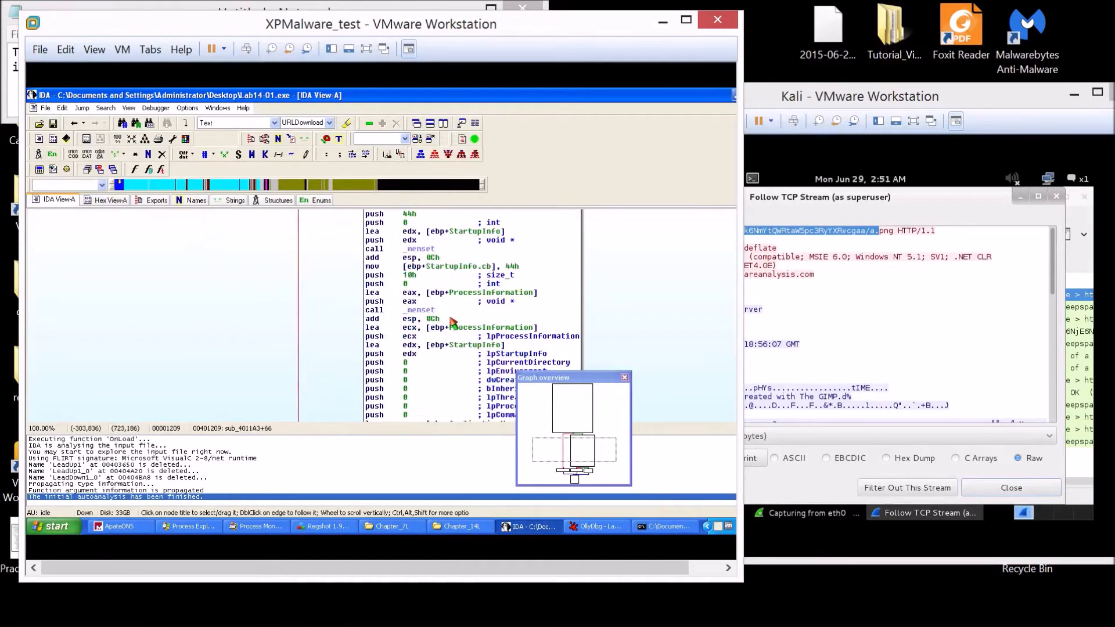
scroll(436, 269, "down", 4)
left_click(472, 335)
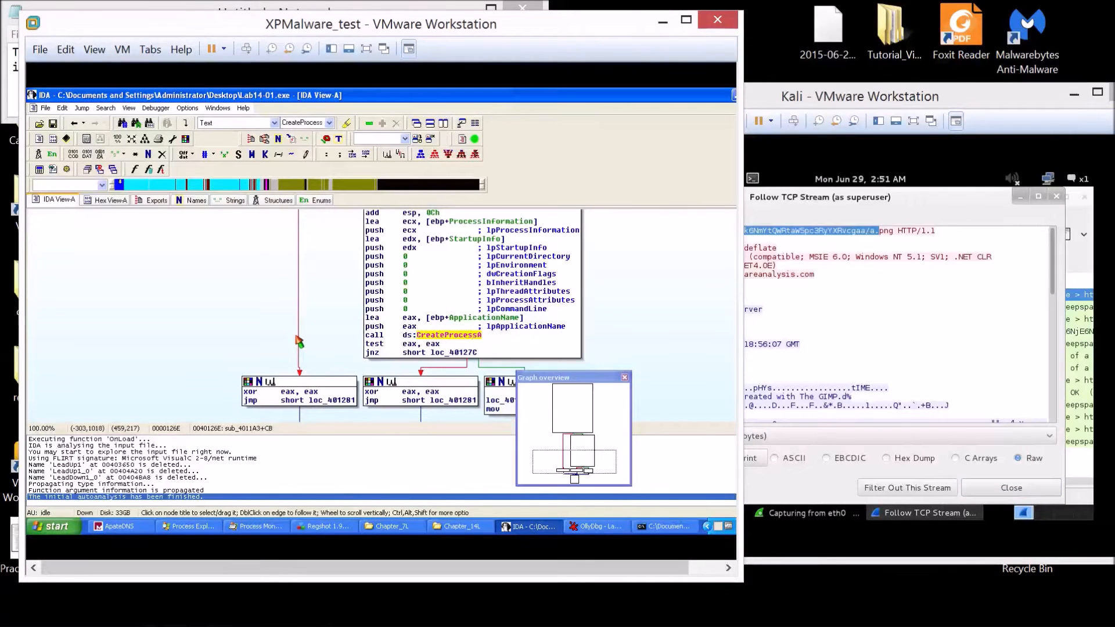
Retrace sub_4011A3's download-and-execute path, highlighting URLDownloadToCacheFileA and CreateProcessA in turn.
scroll(299, 341, "up", 4)
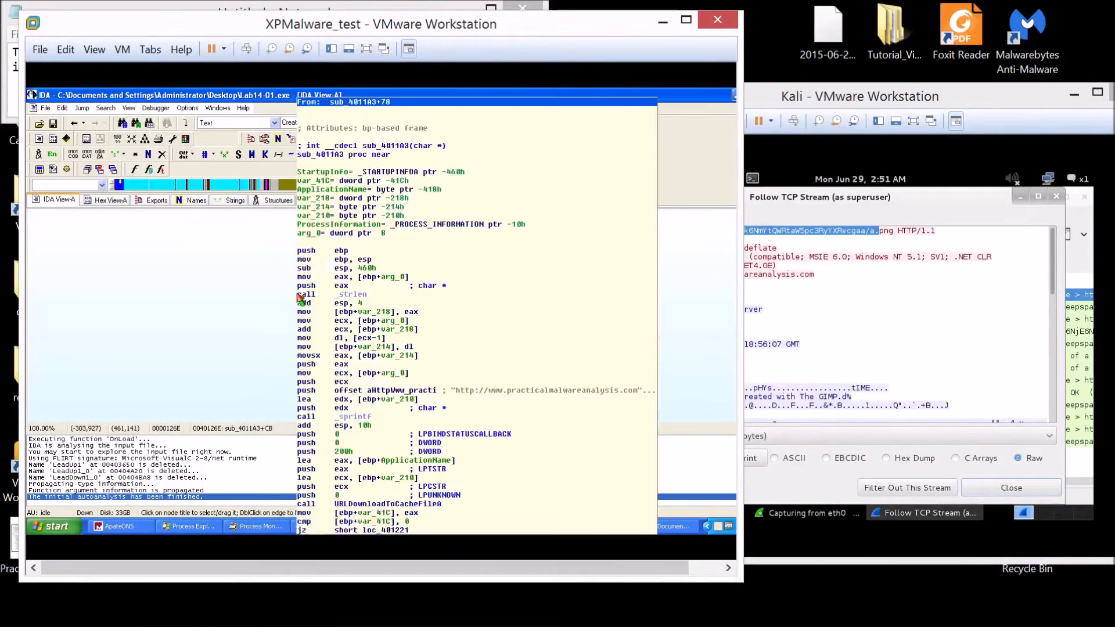
scroll(222, 317, "up", 4)
scroll(223, 317, "up", 2)
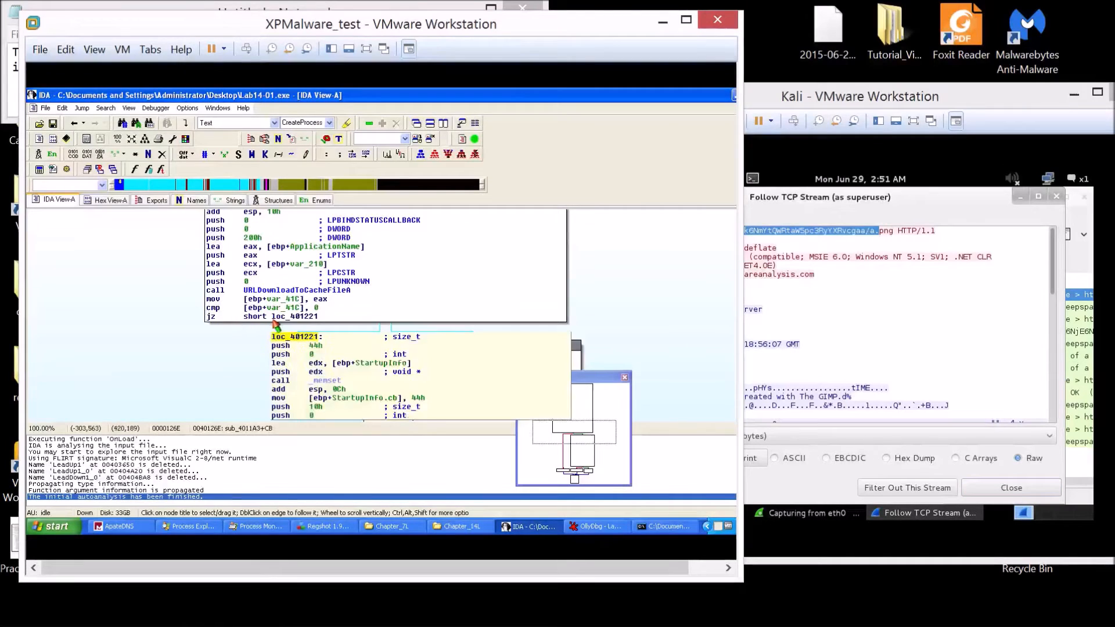
left_click(319, 292)
scroll(302, 319, "down", 8)
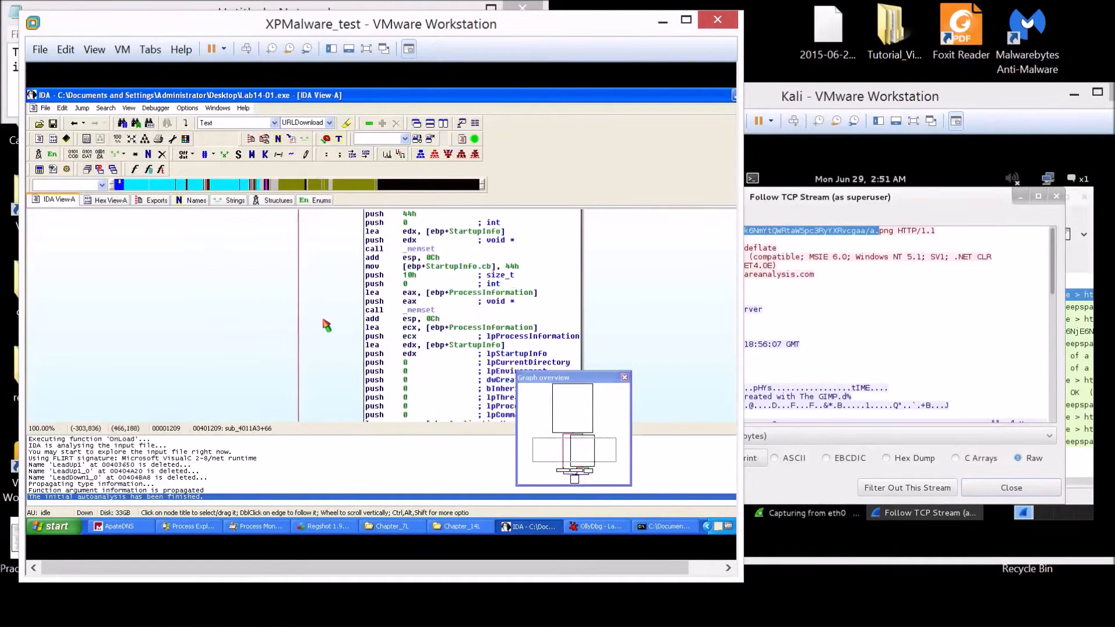
left_click(442, 283)
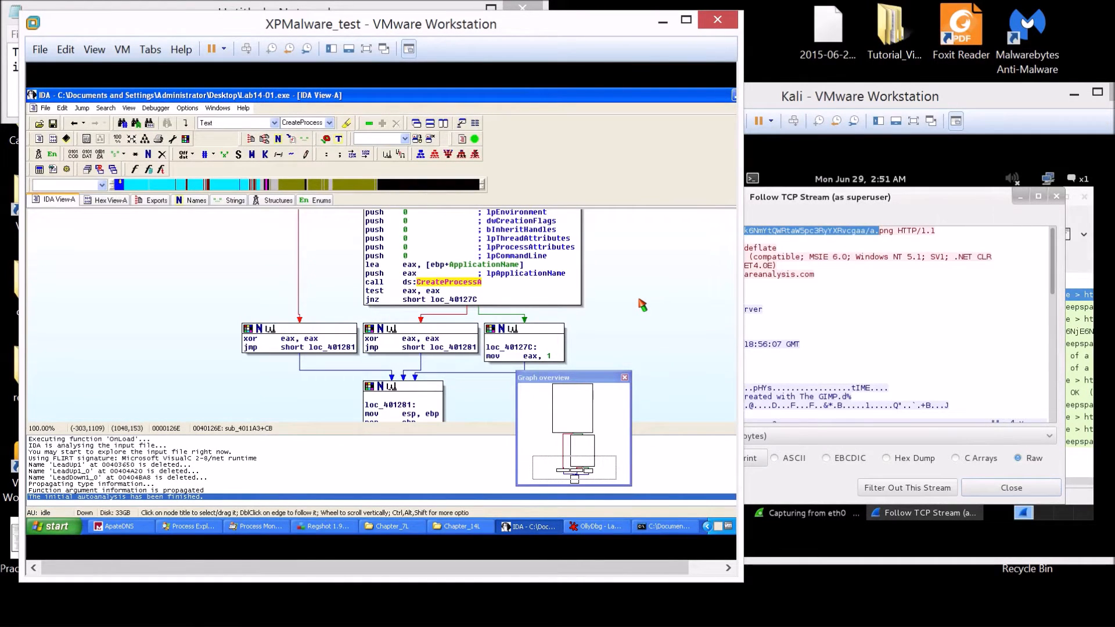
left_click(865, 278)
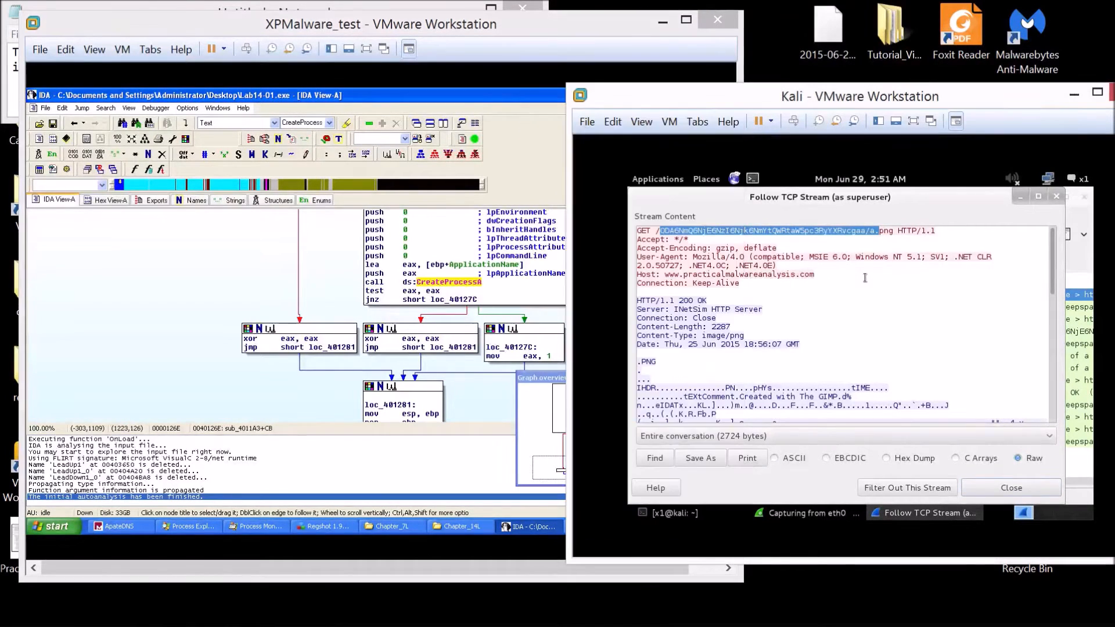
left_click(865, 278)
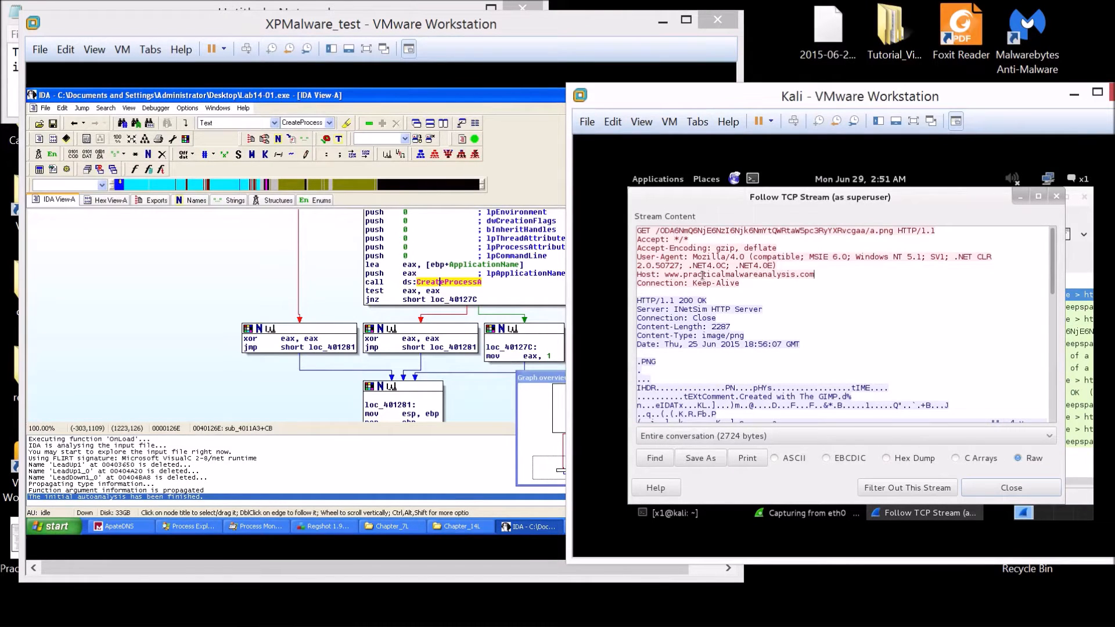
left_click_drag(665, 274, 815, 276)
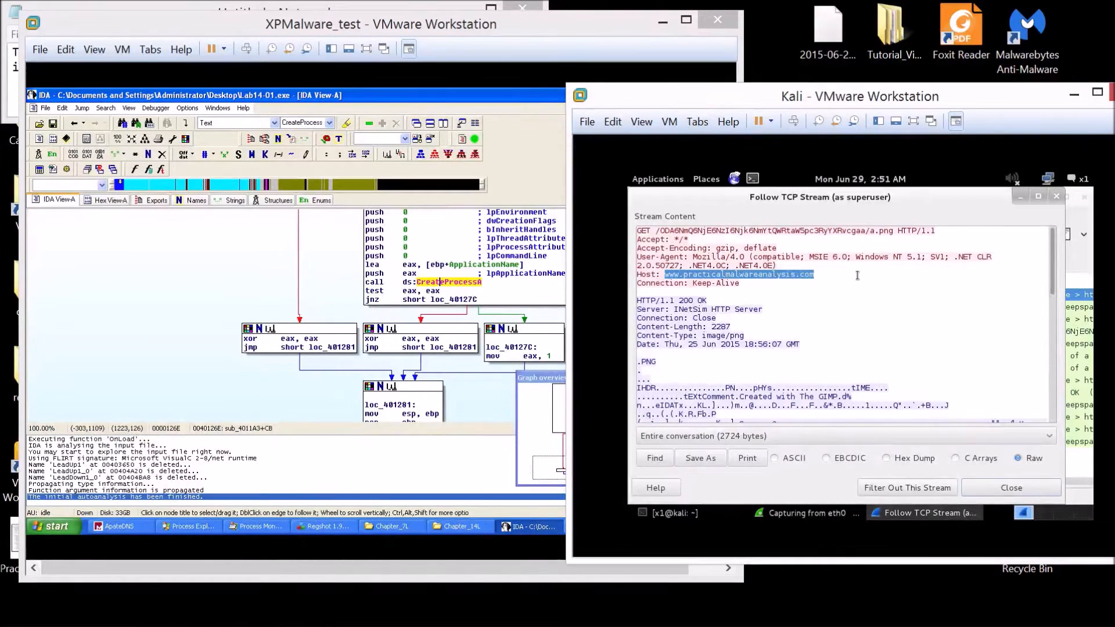
left_click(853, 274)
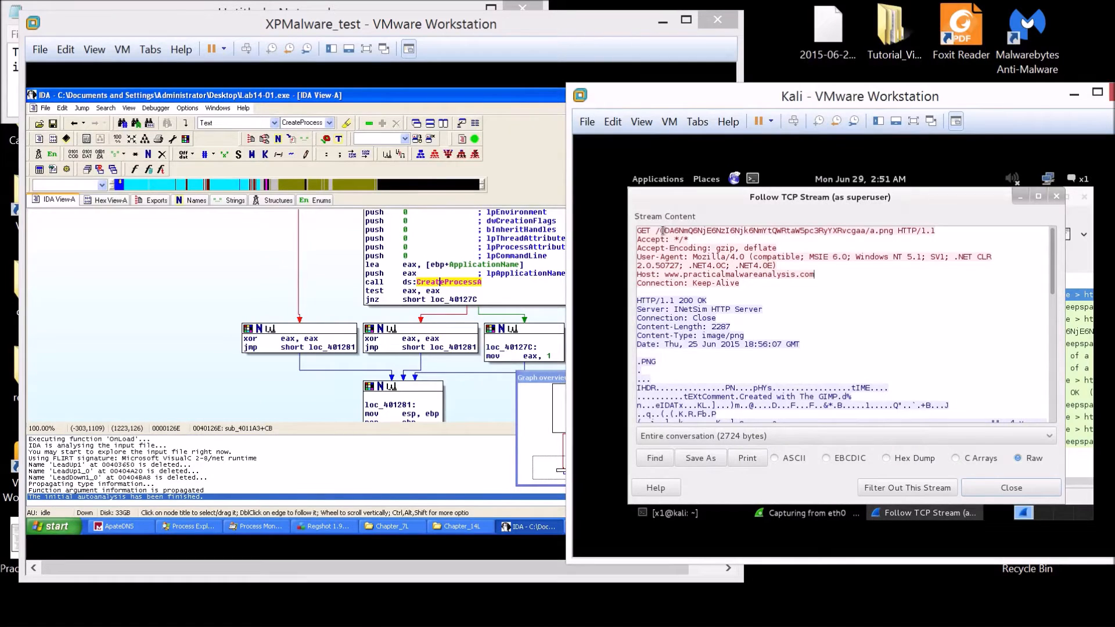
Highlight the encoded string at the start of the GET request's path.
left_click_drag(661, 231, 819, 231)
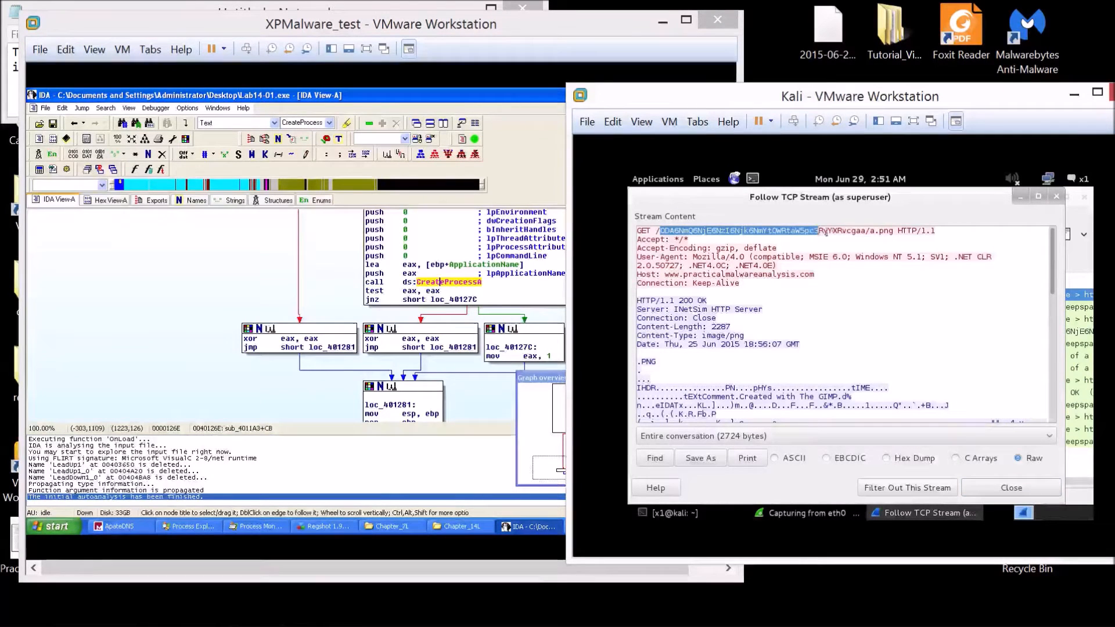
left_click(867, 232)
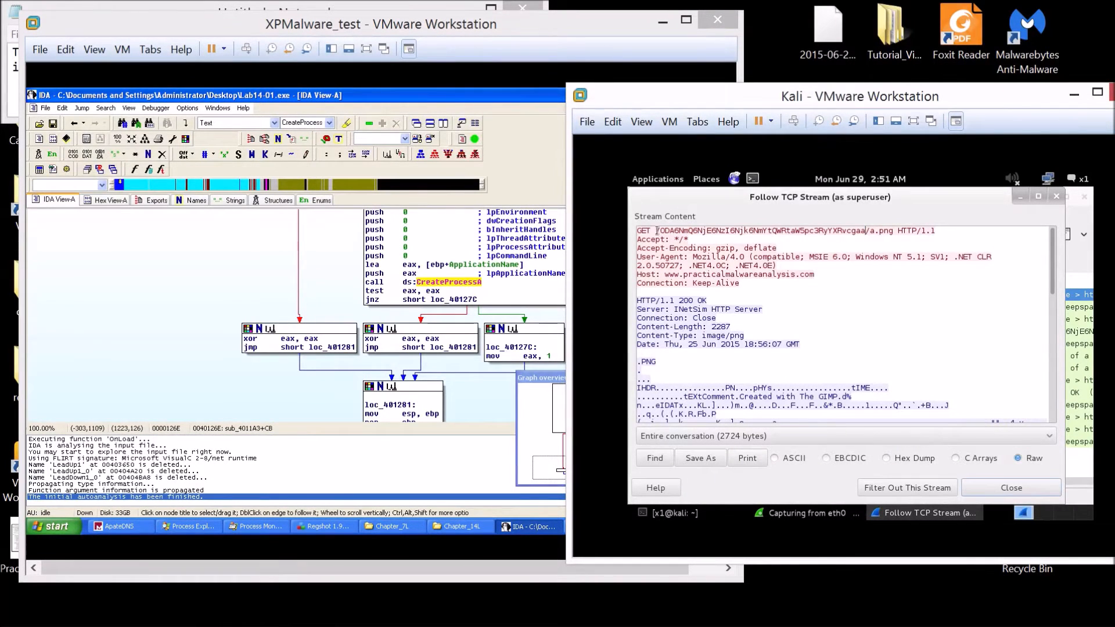
left_click_drag(660, 231, 819, 231)
left_click(819, 231)
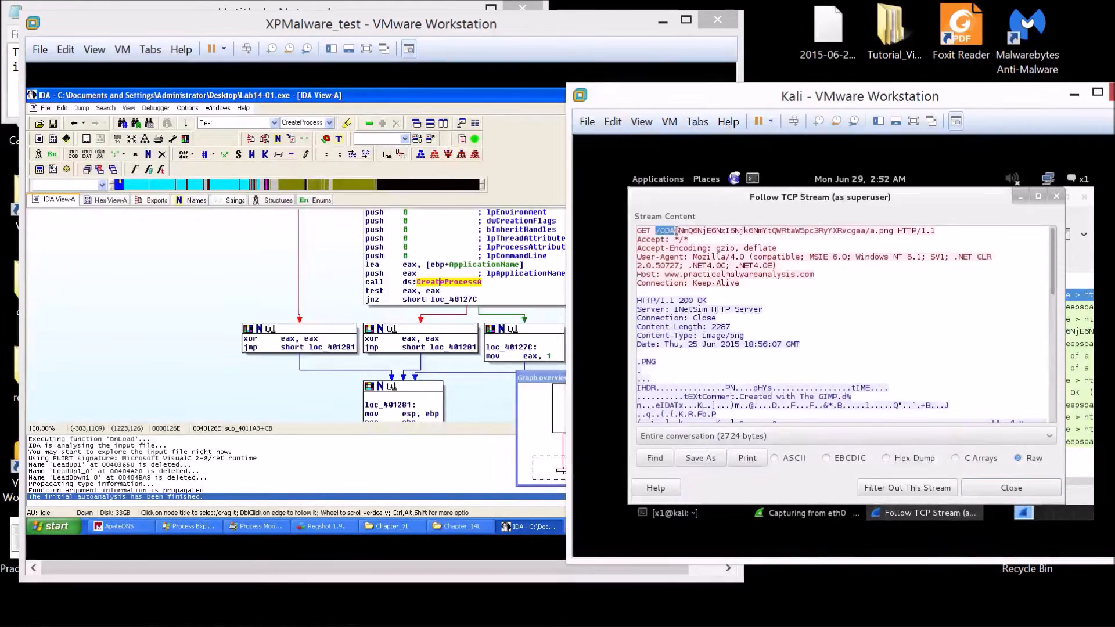
Highlight the encoded path's character groups in turn, finishing with its opening portion ODA6NmQ6NjE6NzI6Njk6NmYt.
left_click_drag(661, 231, 677, 231)
left_click_drag(677, 232, 717, 232)
left_click_drag(753, 231, 766, 230)
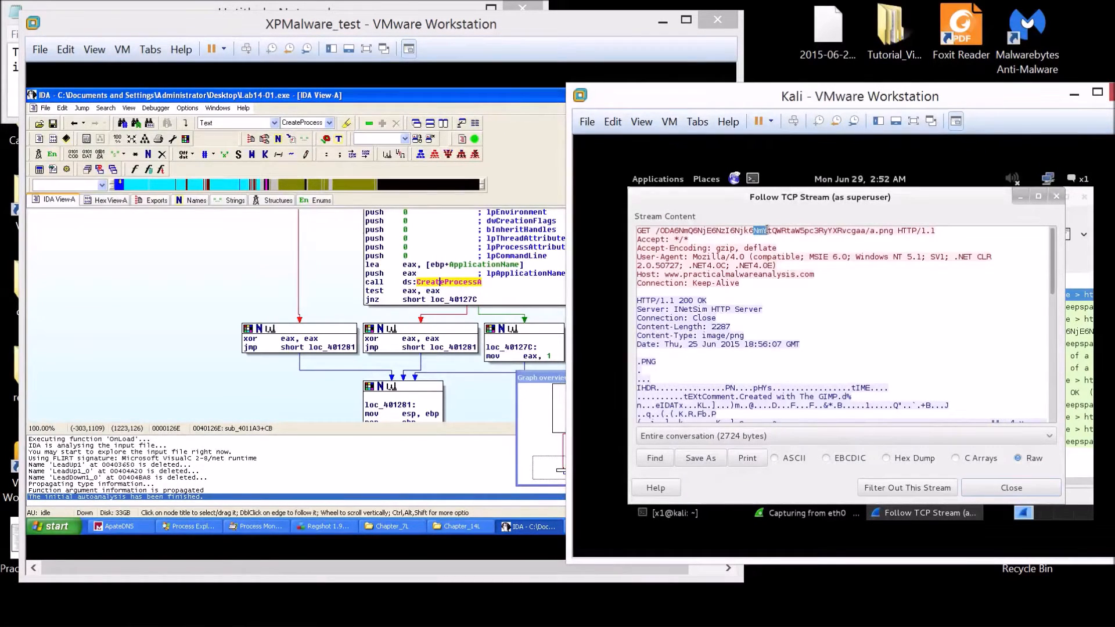
left_click(770, 231)
left_click_drag(771, 231, 659, 235)
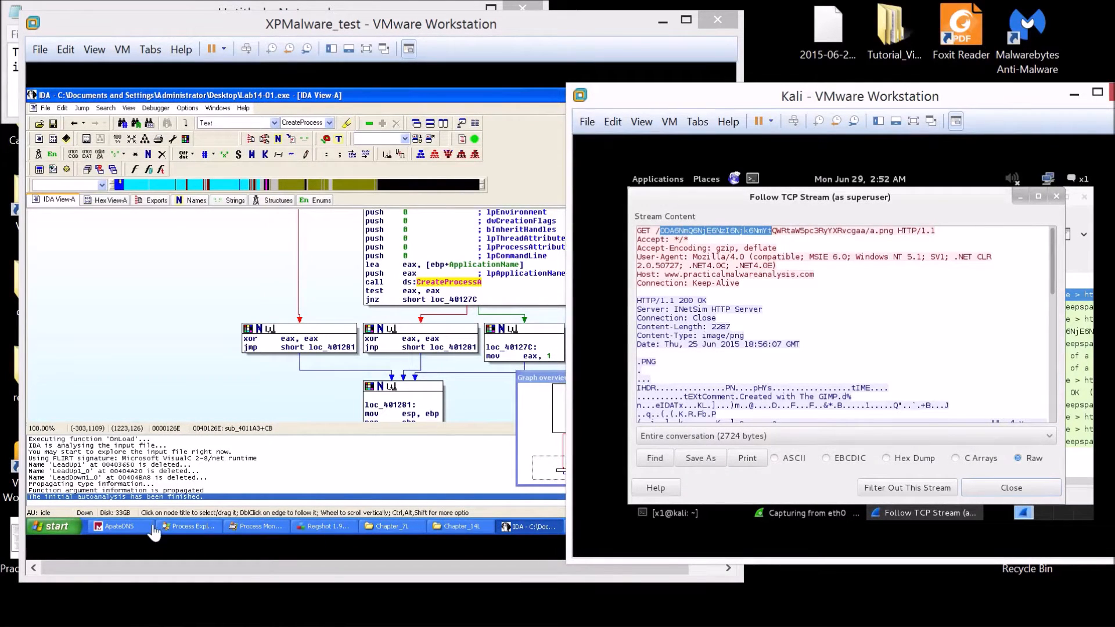
Switch between OllyDbg and the Kali TCP stream to compare the ECX register's ASCII string with the encoded GET path.
left_click(462, 474)
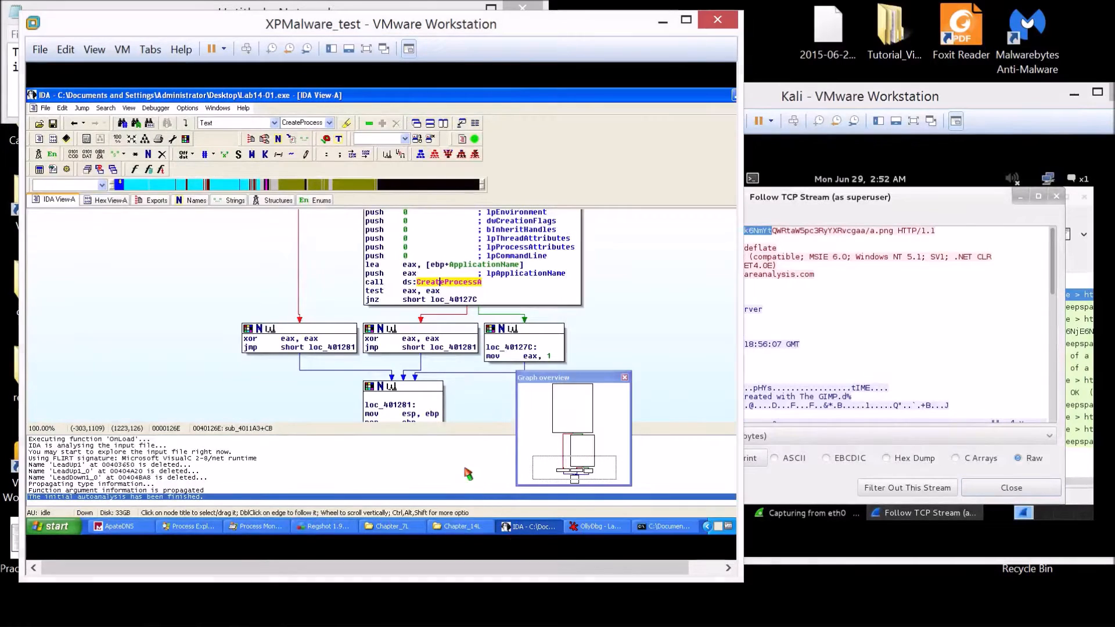
left_click(595, 527)
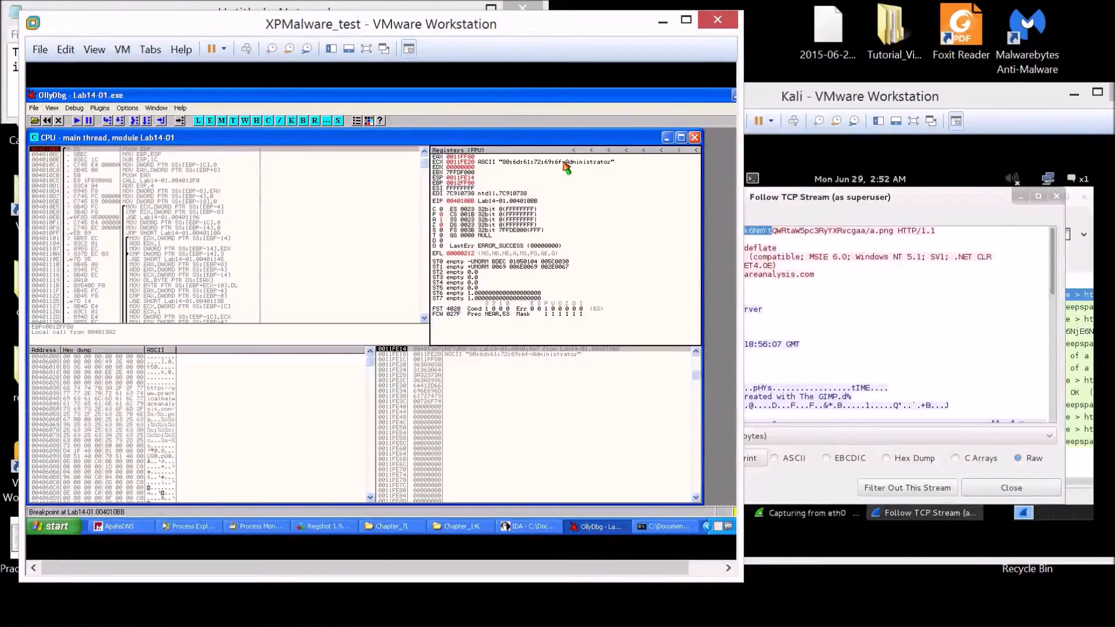
left_click(804, 199)
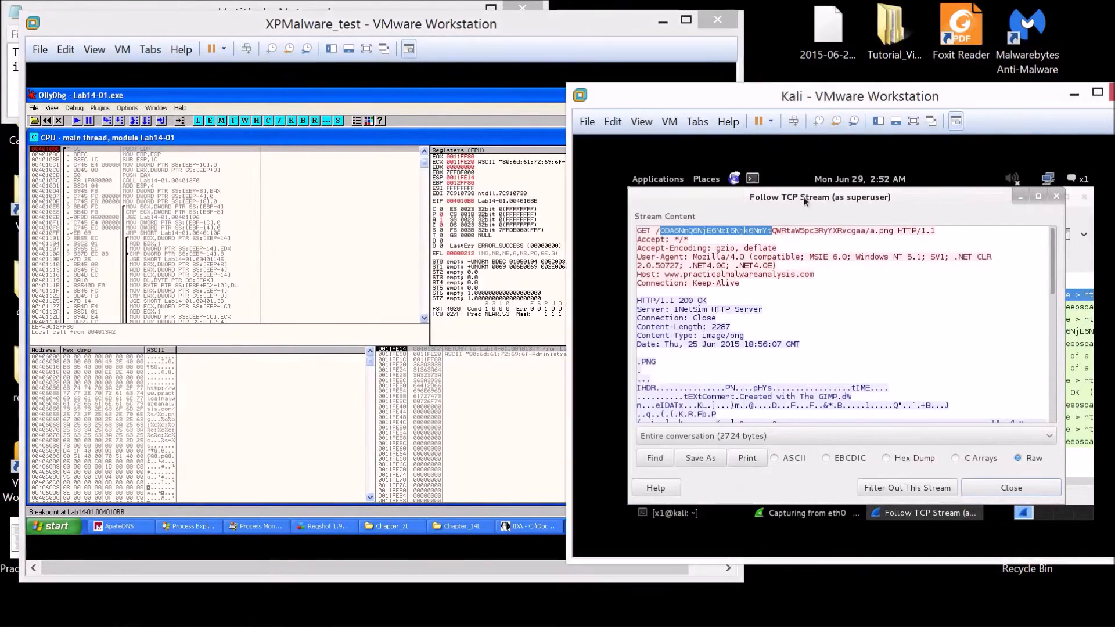
left_click(676, 230)
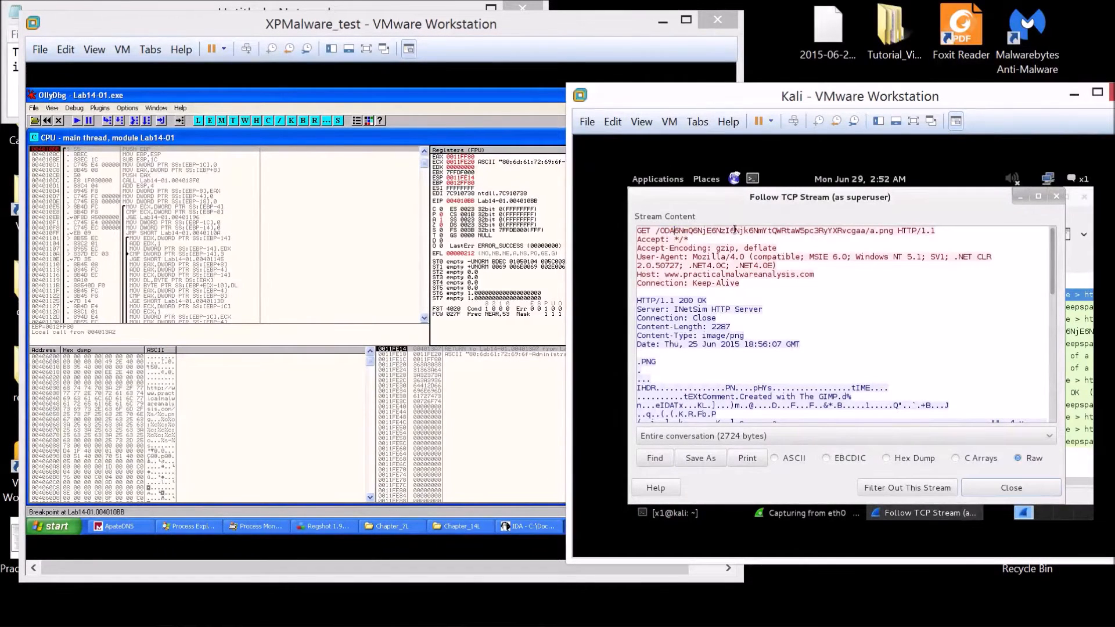
left_click(521, 171)
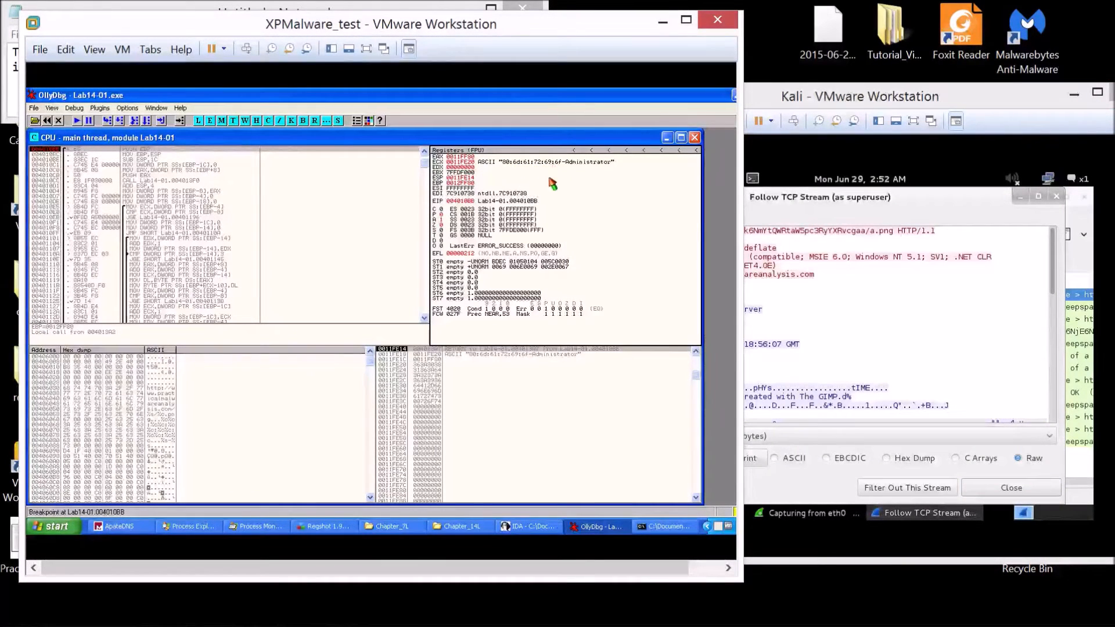
left_click(828, 206)
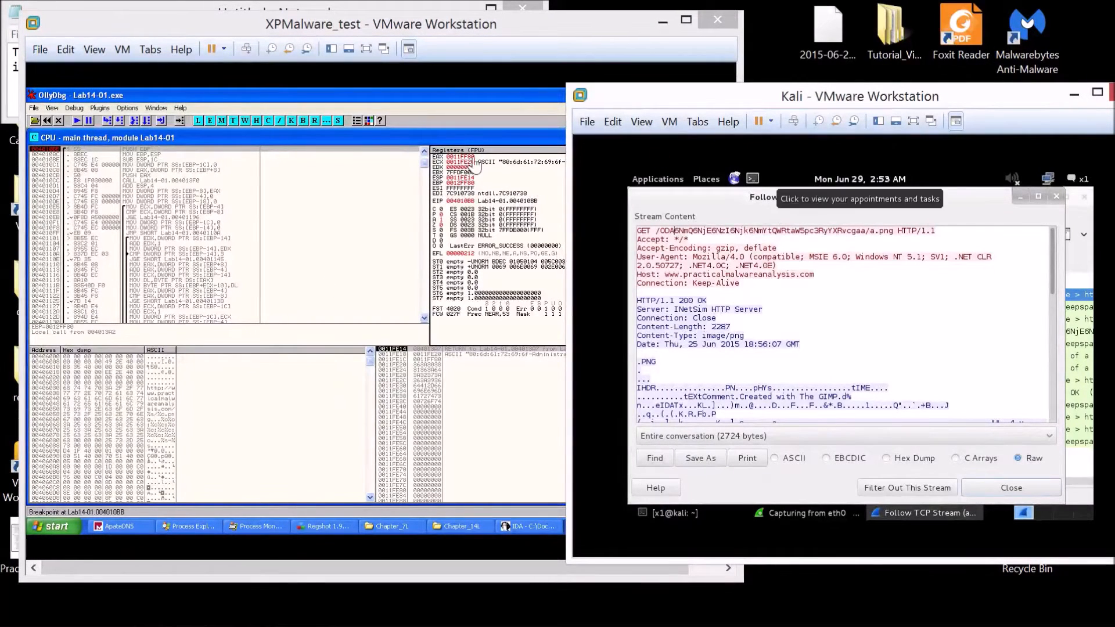
left_click(509, 168)
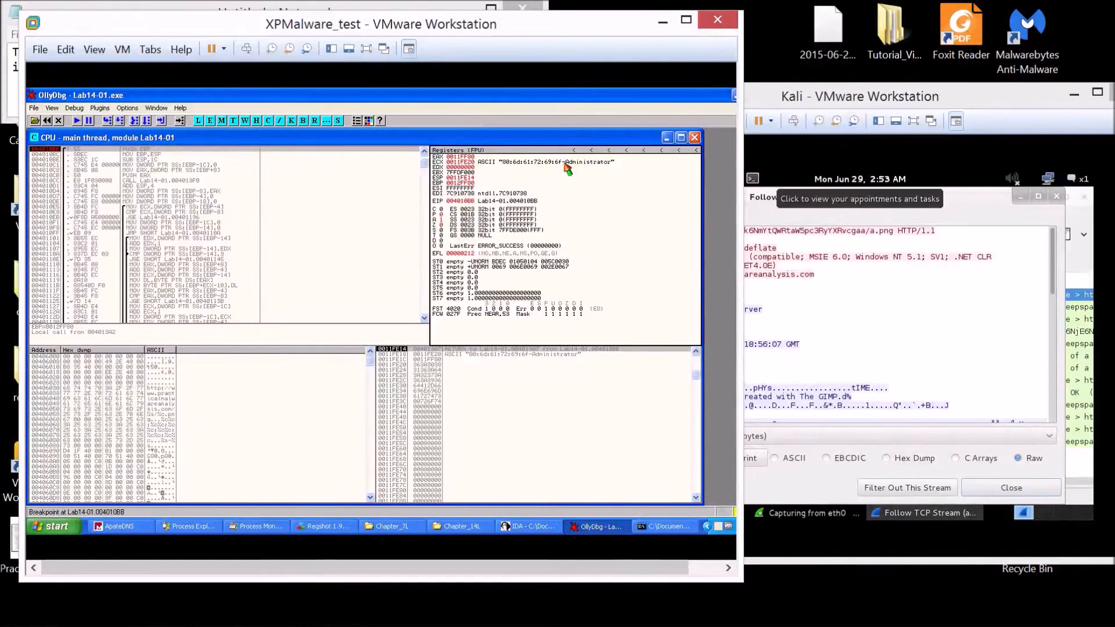
left_click(837, 104)
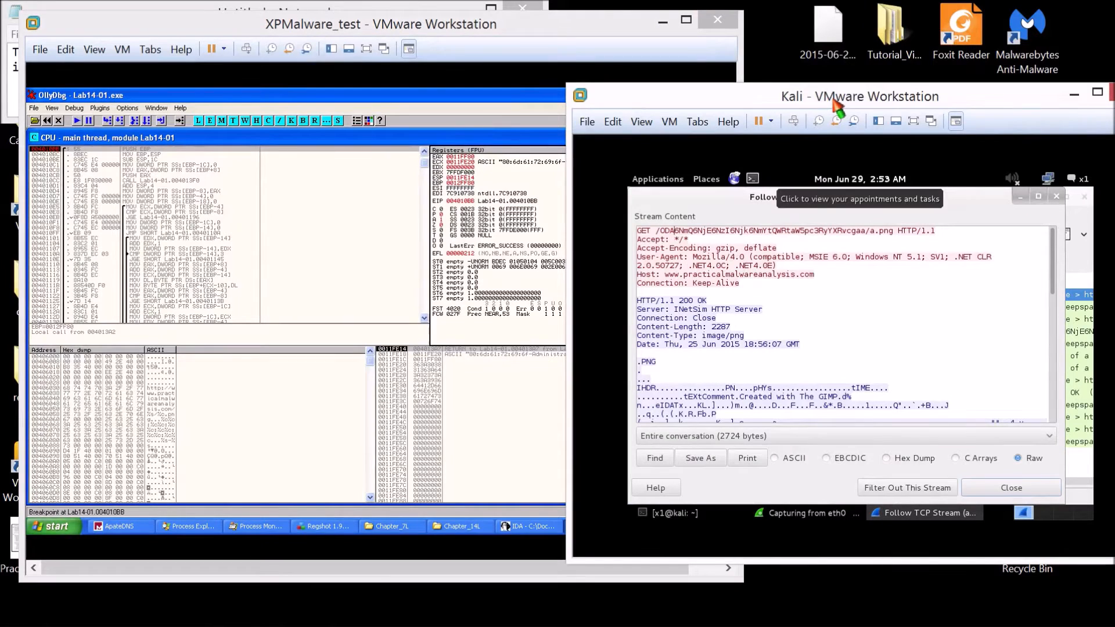
left_click(530, 137)
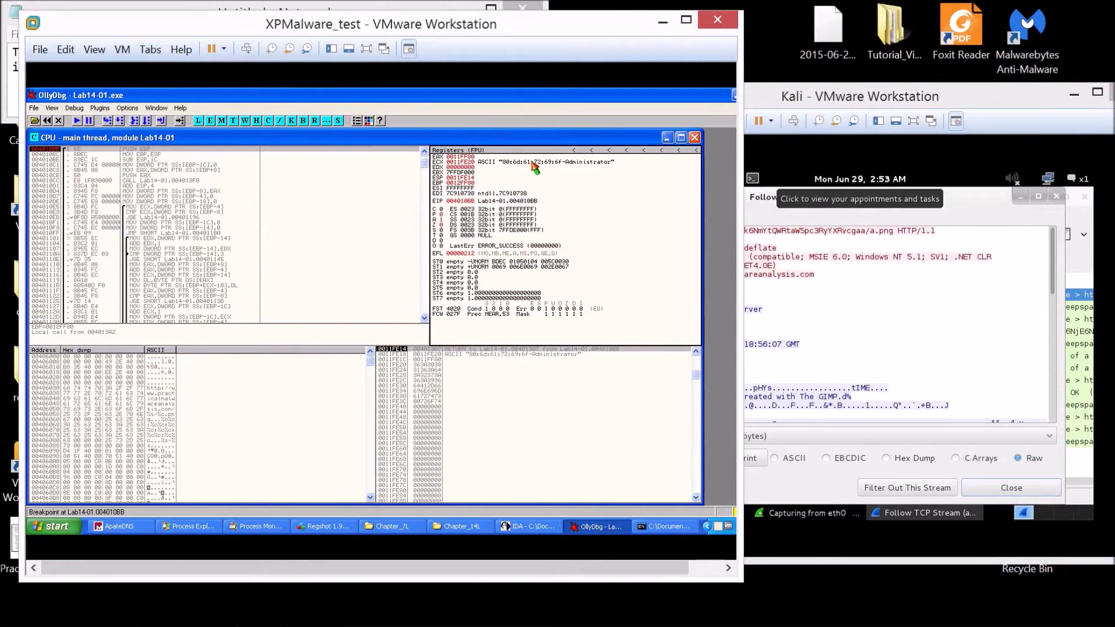
Return to the Kali TCP stream and highlight the full encoded directory string preceding /a.png in the GET request.
left_click(768, 237)
left_click_drag(660, 231, 867, 232)
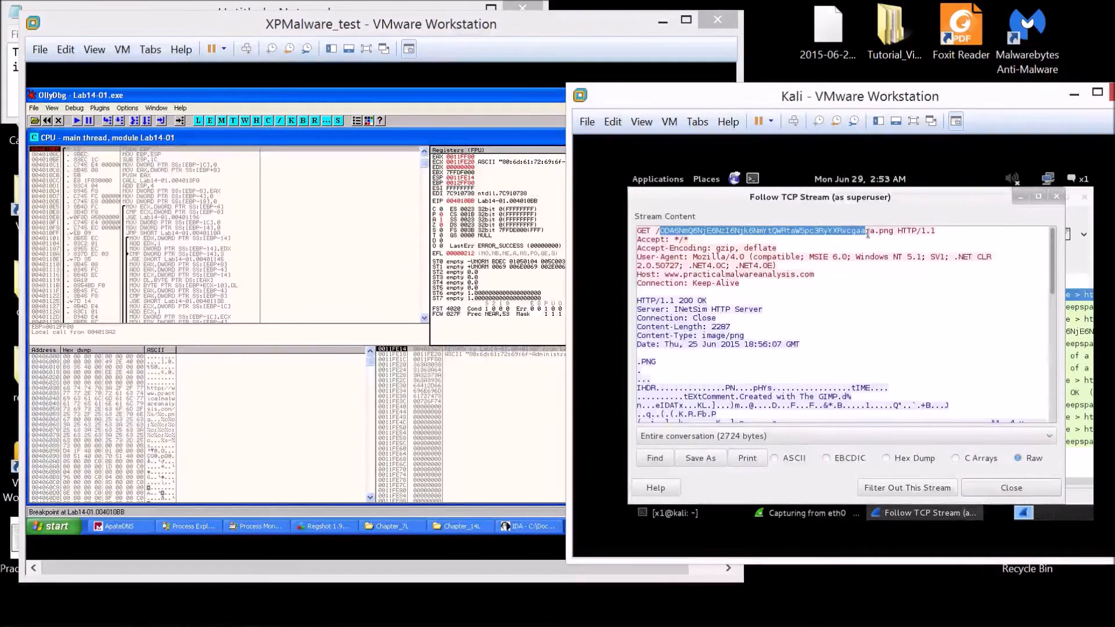
left_click(872, 232)
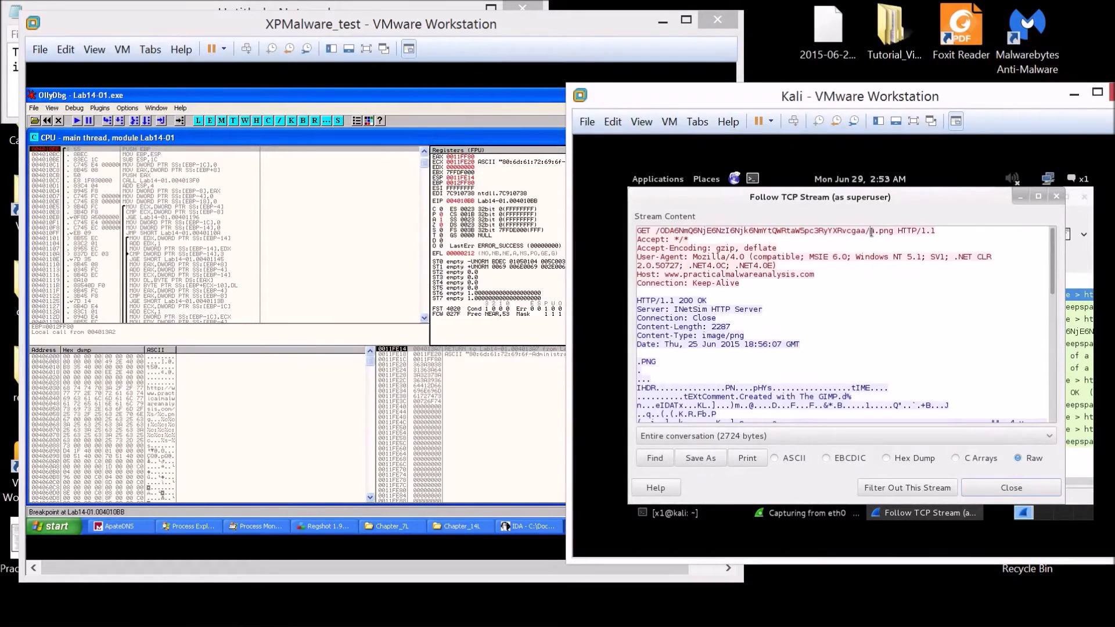
left_click_drag(657, 232, 870, 231)
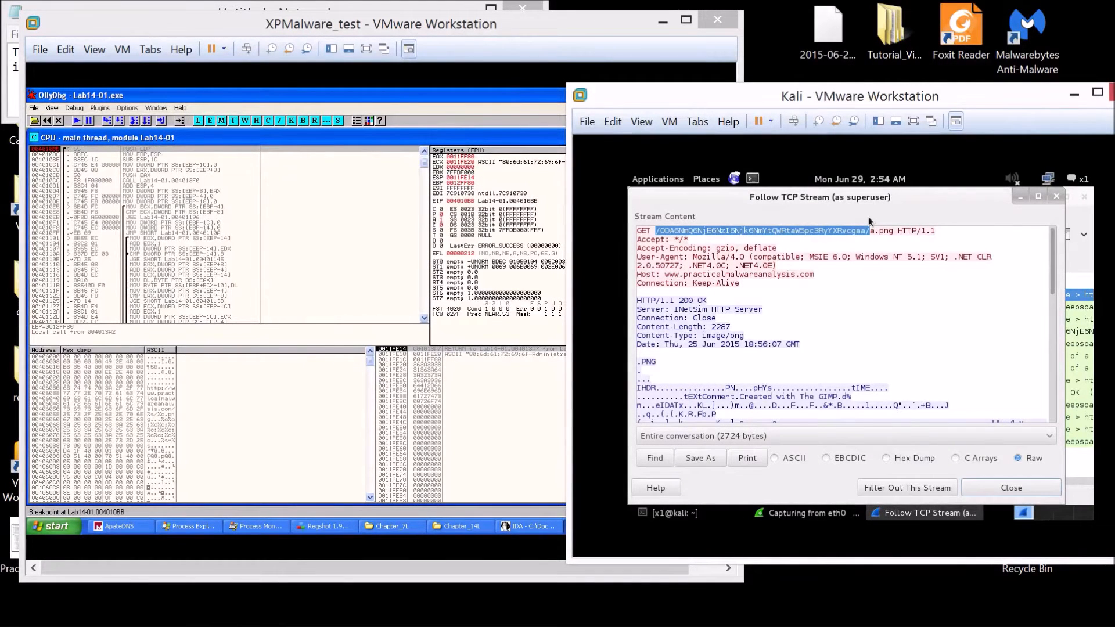
left_click(862, 231)
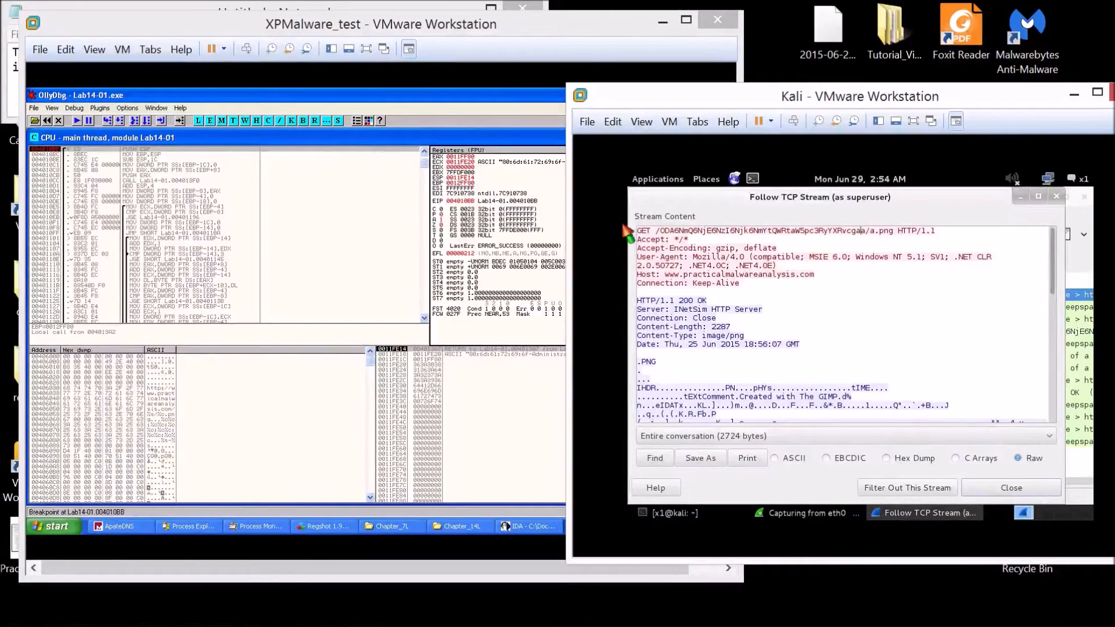
left_click_drag(659, 232, 867, 234)
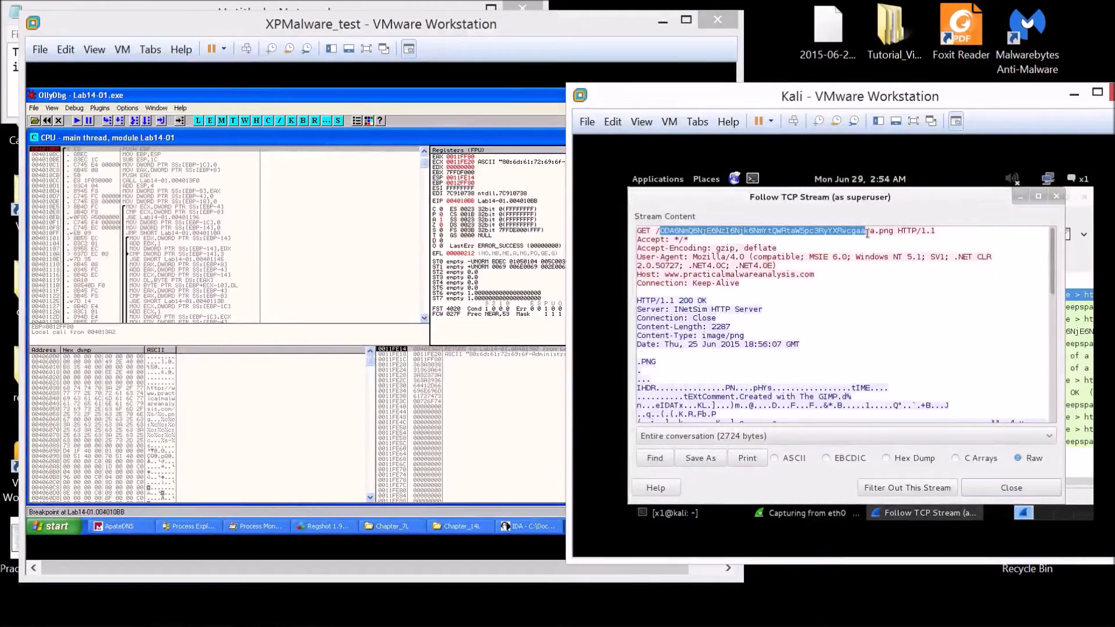
Highlight the encoded GET directory string again and compare it with the ECX register's ASCII string in OllyDbg.
left_click(873, 233)
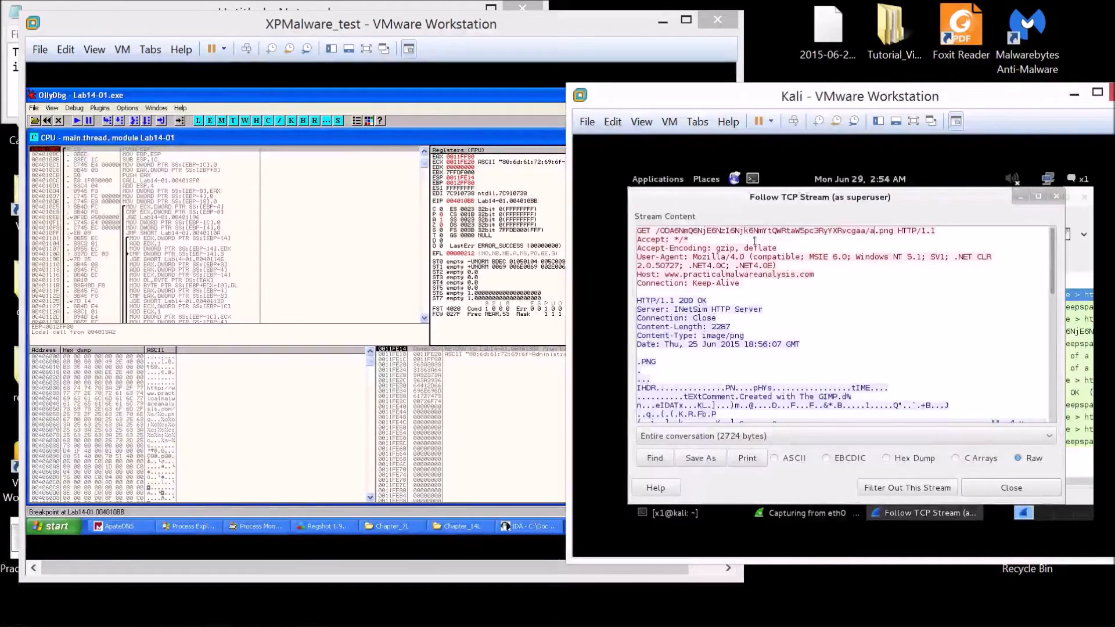
left_click_drag(662, 230, 868, 231)
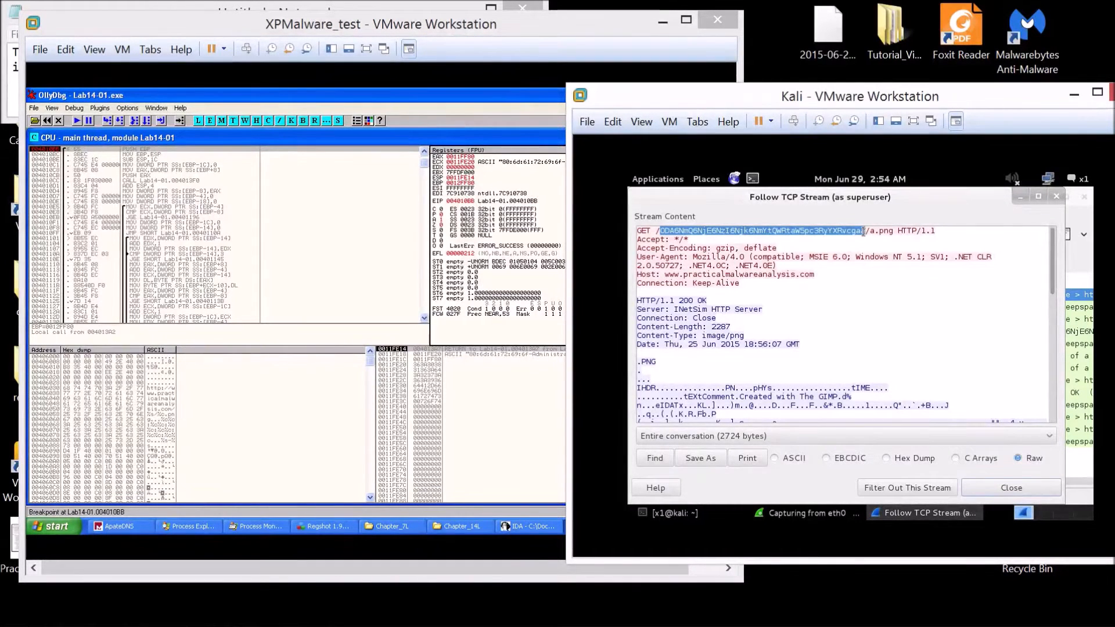
left_click(465, 138)
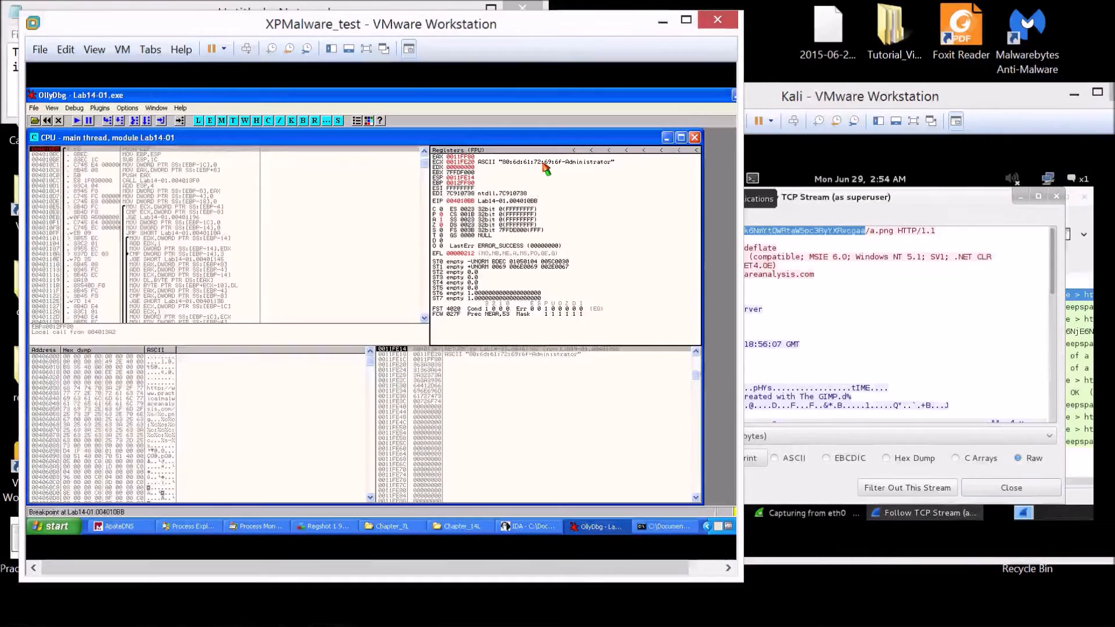
left_click(794, 245)
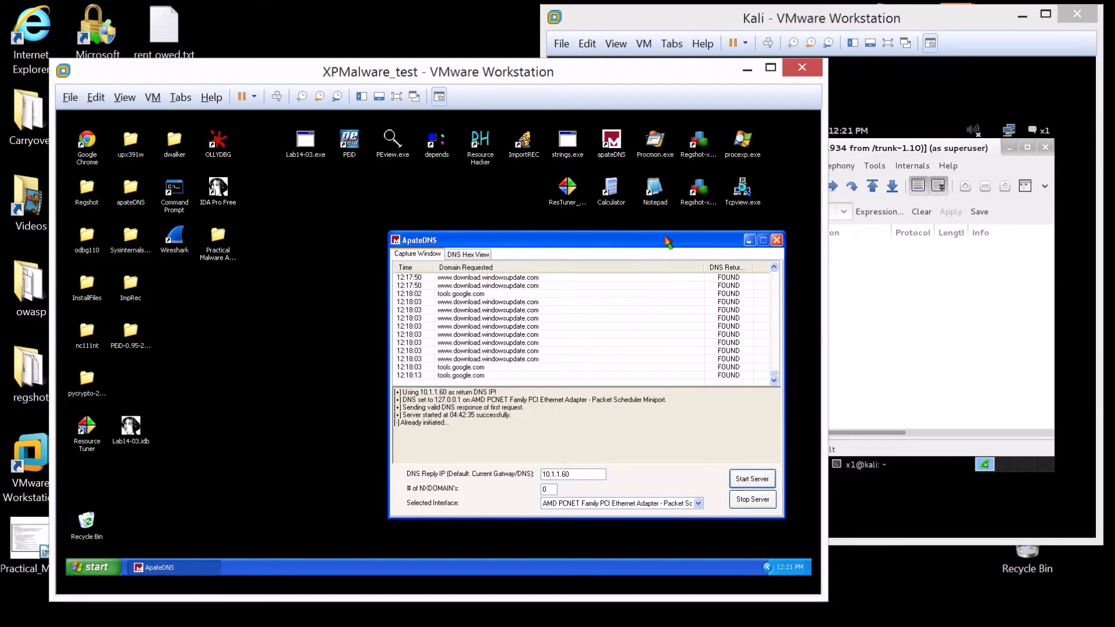
Launch Resource Hacker from the XP desktop, narrow its window and move it clear of the desktop icons.
left_click_drag(640, 241, 608, 244)
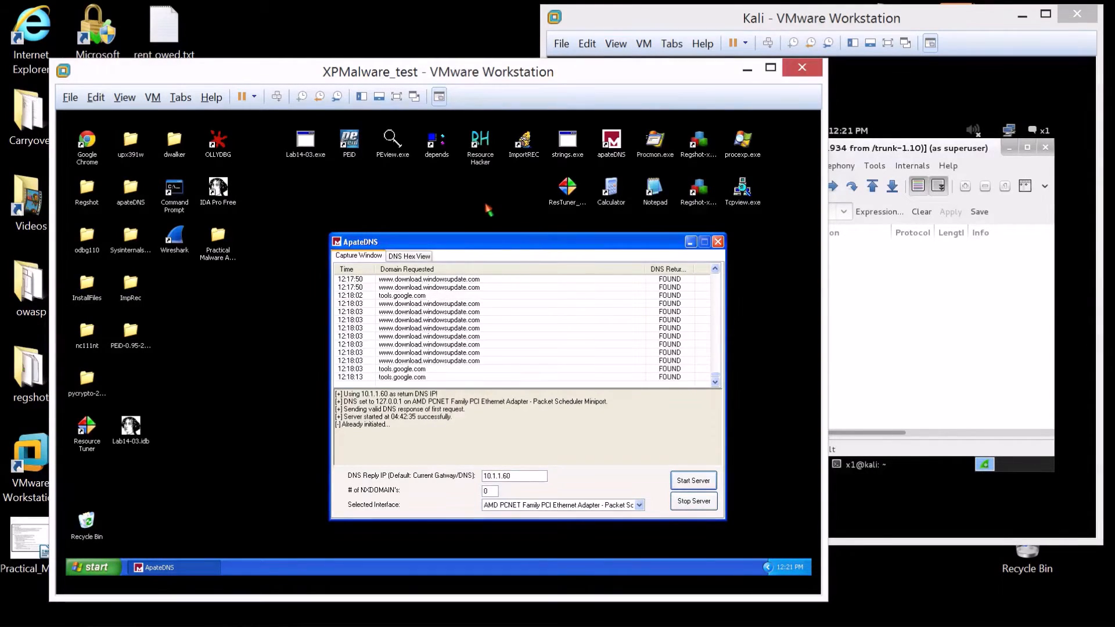
double_click(478, 153)
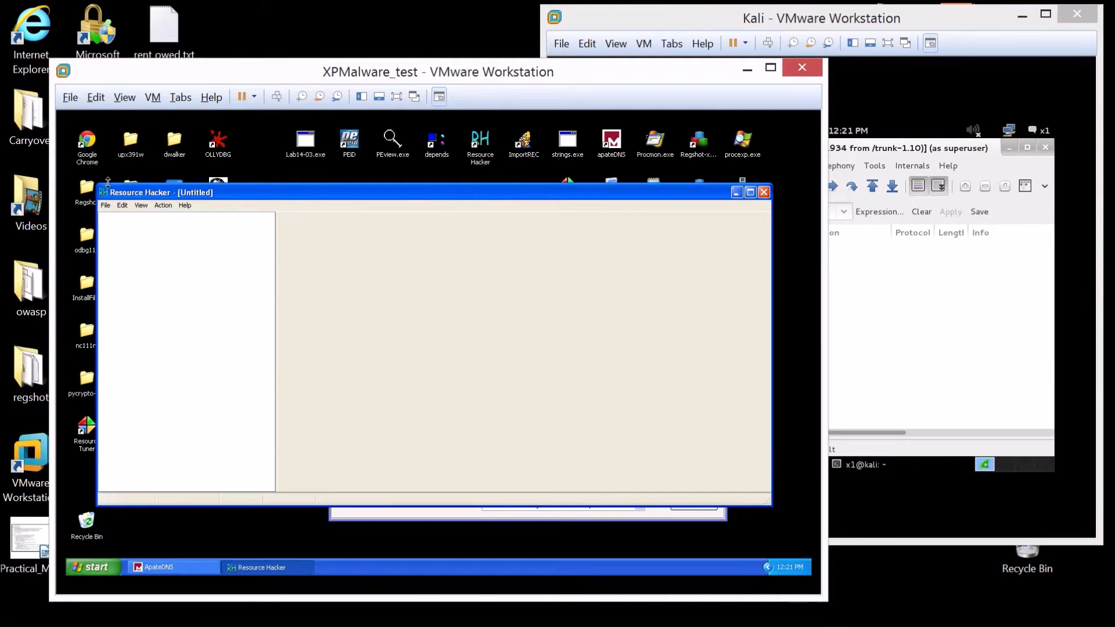
left_click_drag(99, 185, 415, 181)
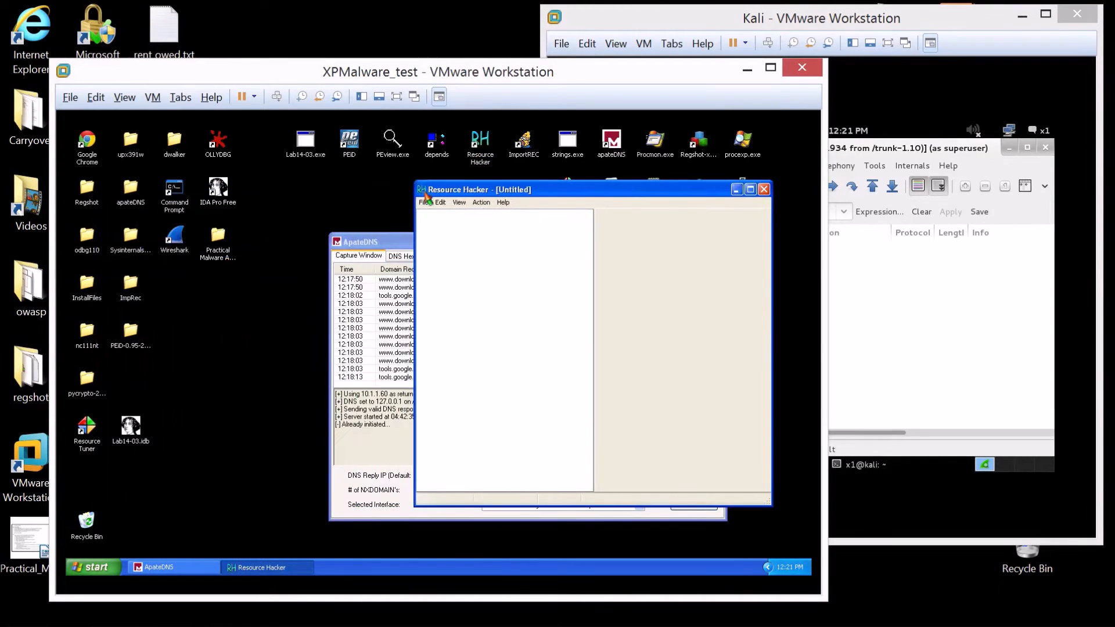
left_click(423, 202)
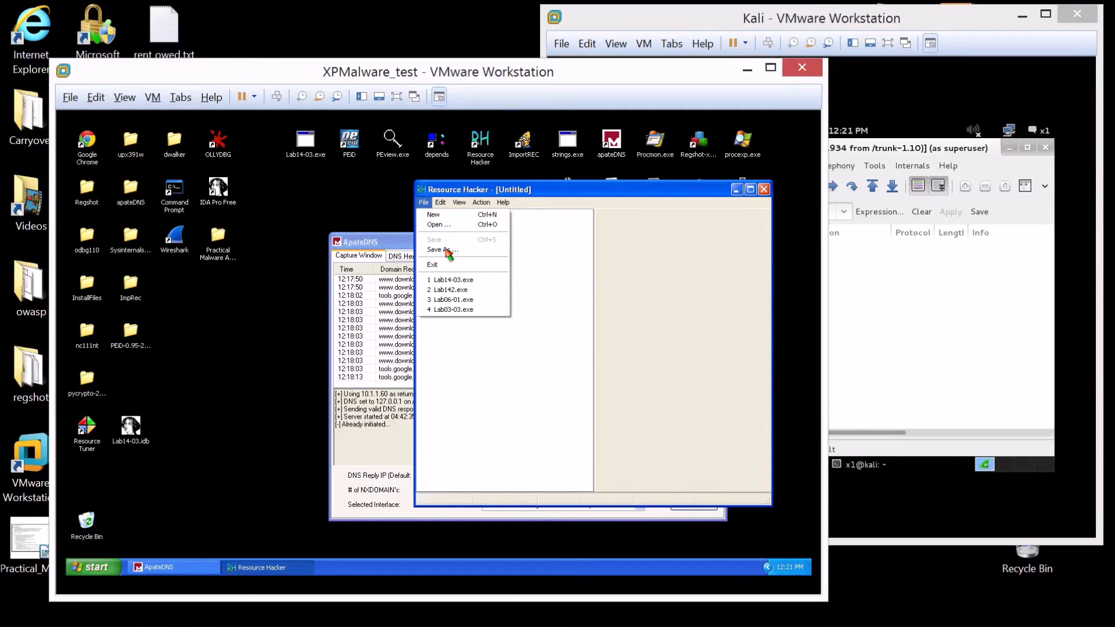
left_click(193, 332)
left_click_drag(491, 195, 440, 203)
left_click(200, 316)
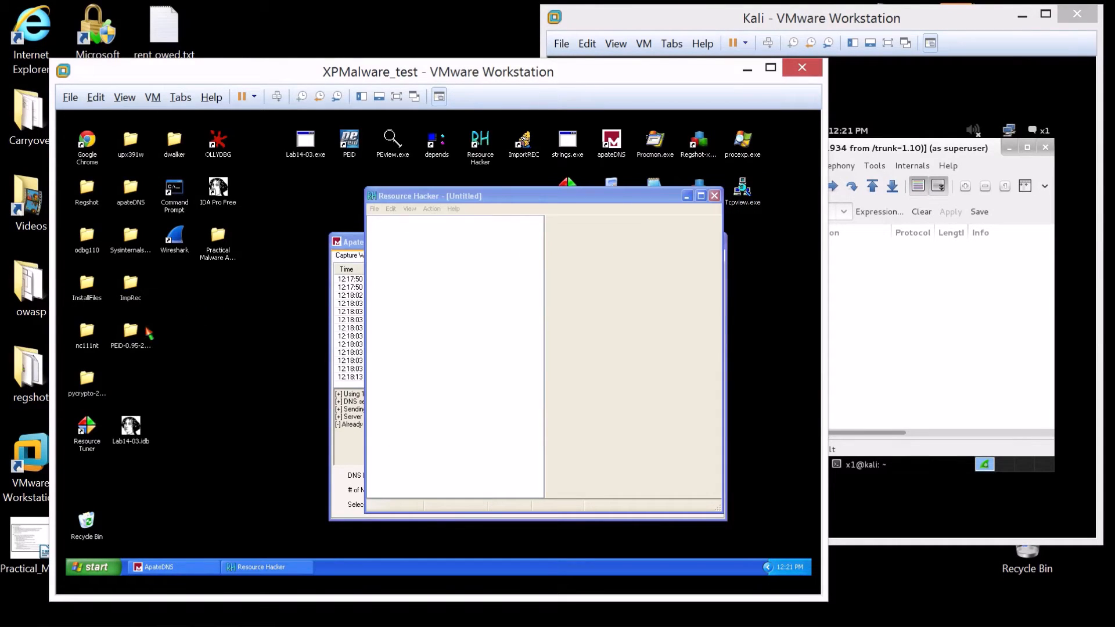
left_click(93, 386)
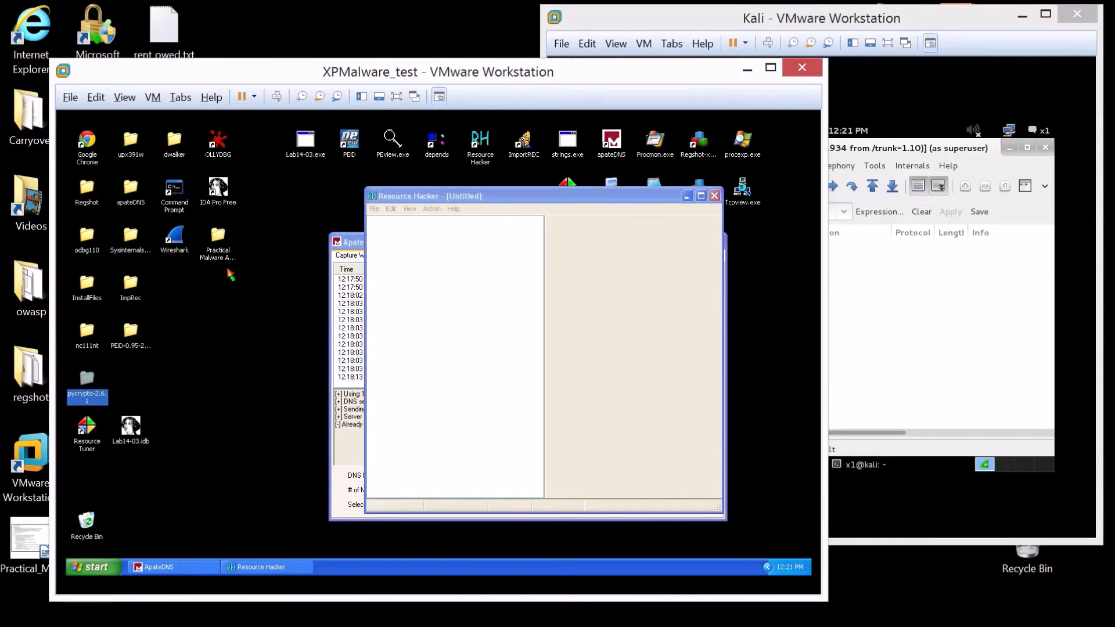
Copy Lab14-02.exe from the Chapter_14L labs folder to the desktop and place its icon beside Lab14-03.exe.
double_click(220, 248)
left_click(319, 384)
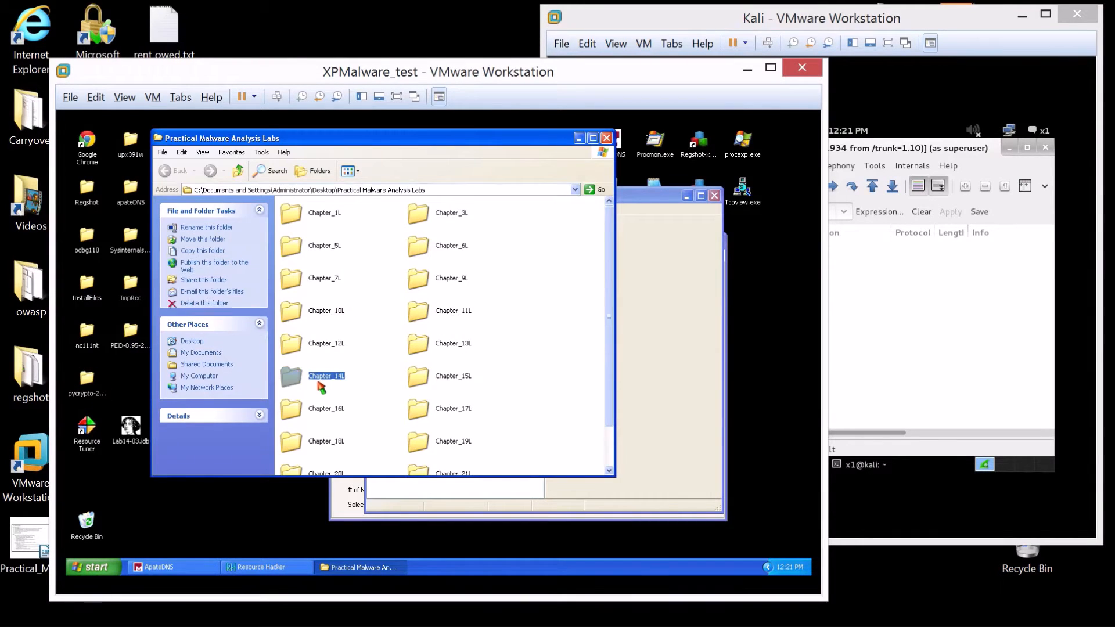
double_click(321, 383)
left_click(439, 224)
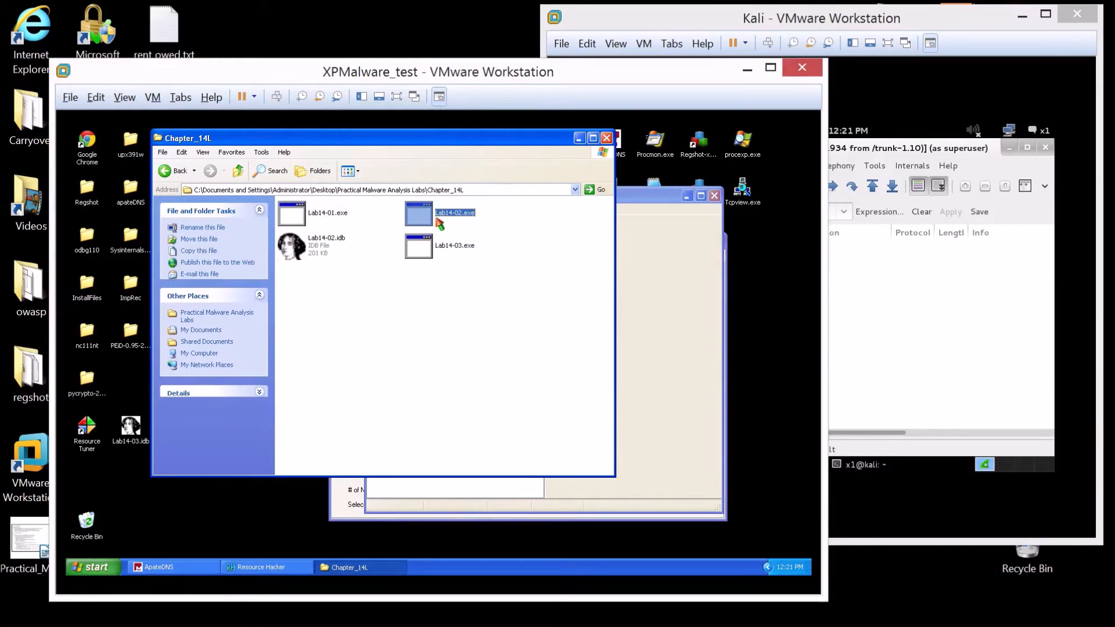
left_click(606, 138)
left_click(276, 212)
key("ctrl+v")
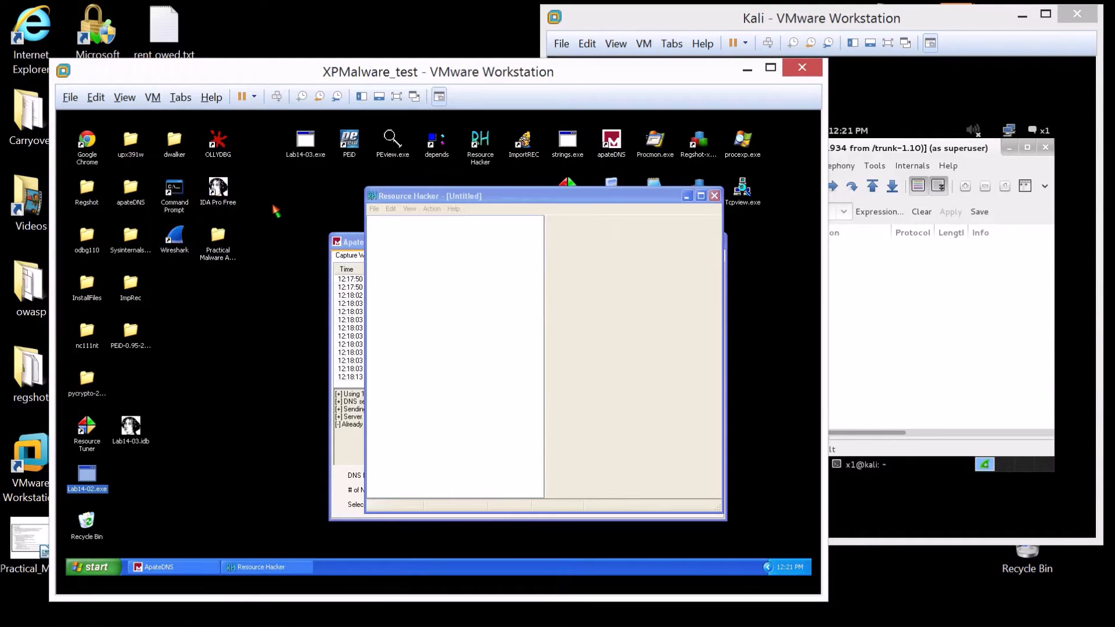
left_click_drag(96, 485, 260, 197)
left_click_drag(138, 449, 95, 497)
Open Lab14-02.exe from the desktop in Resource Hacker and display String Table resource 1033 under entry 1.
left_click(433, 210)
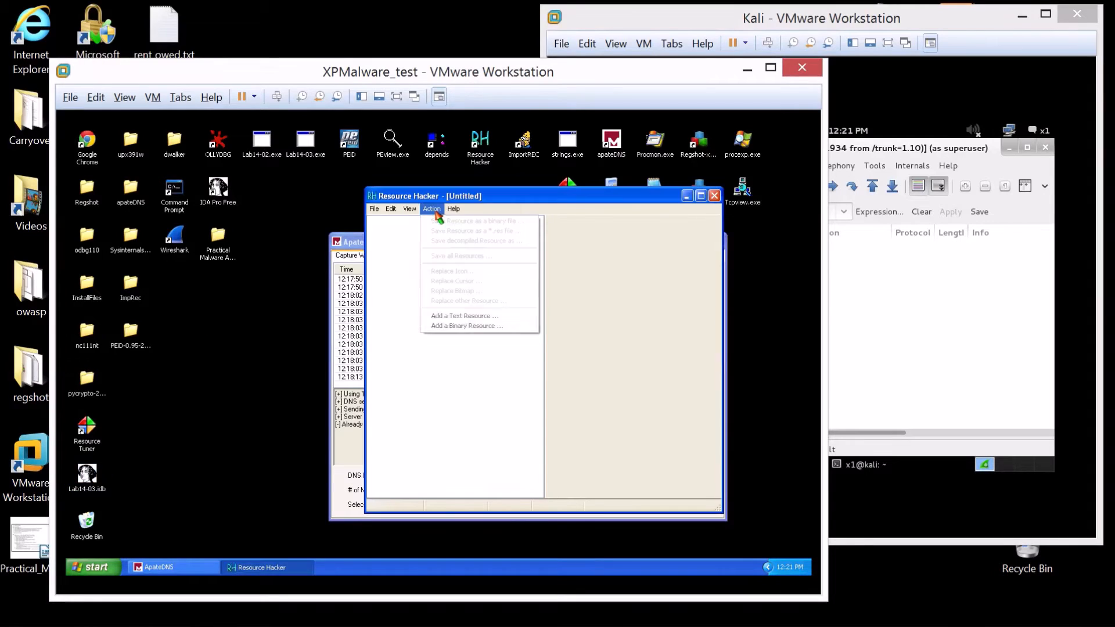
mouse_move(373, 210)
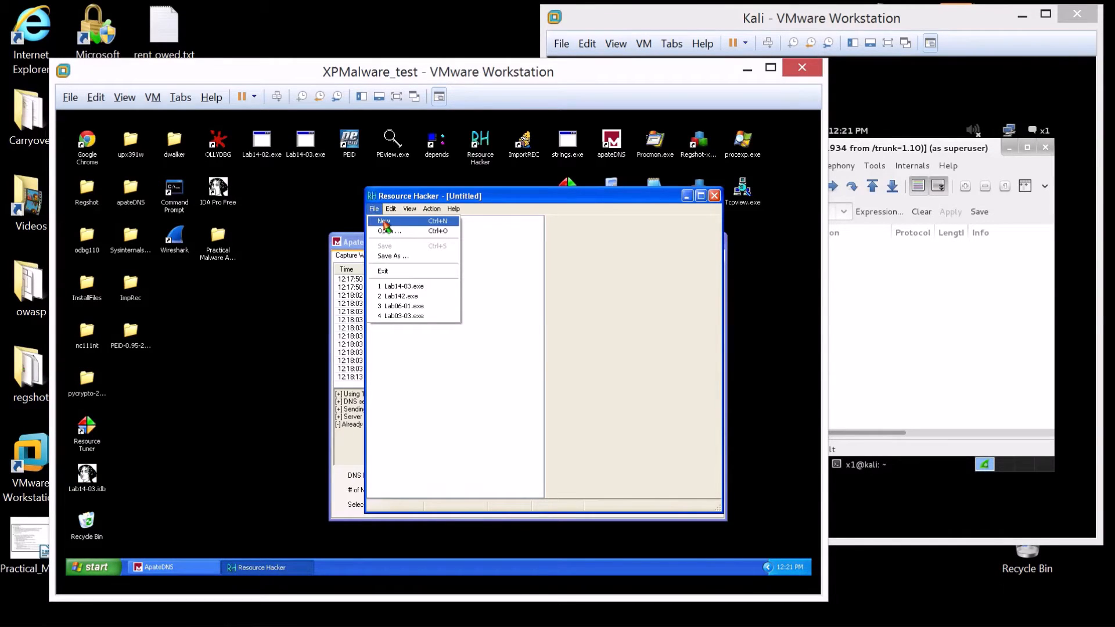
left_click(388, 231)
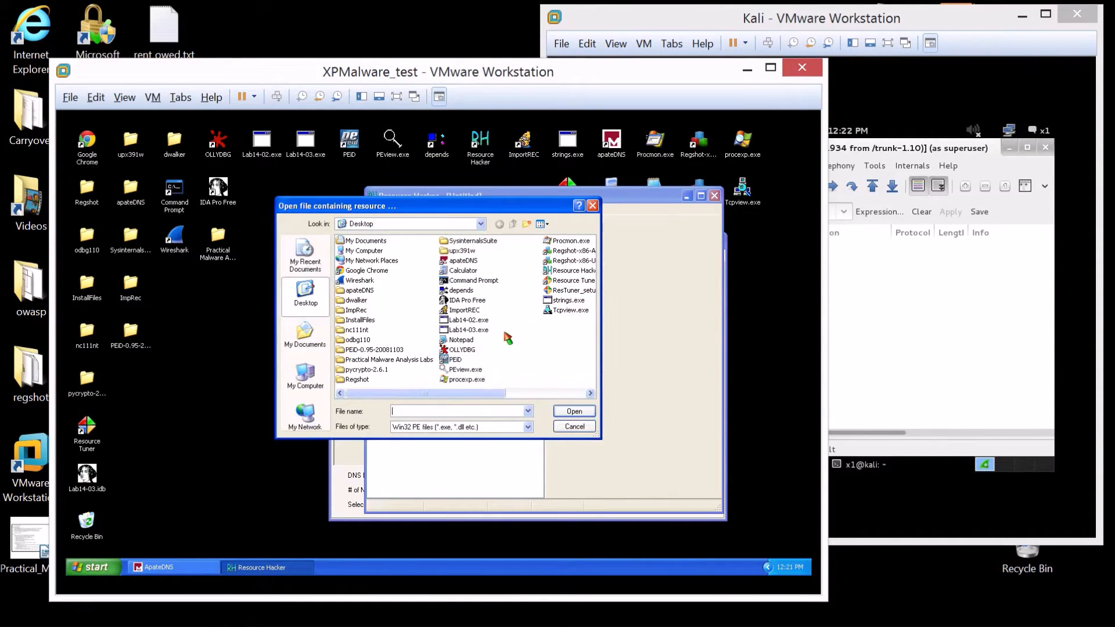
double_click(460, 322)
left_click(374, 222)
left_click(385, 233)
left_click(422, 243)
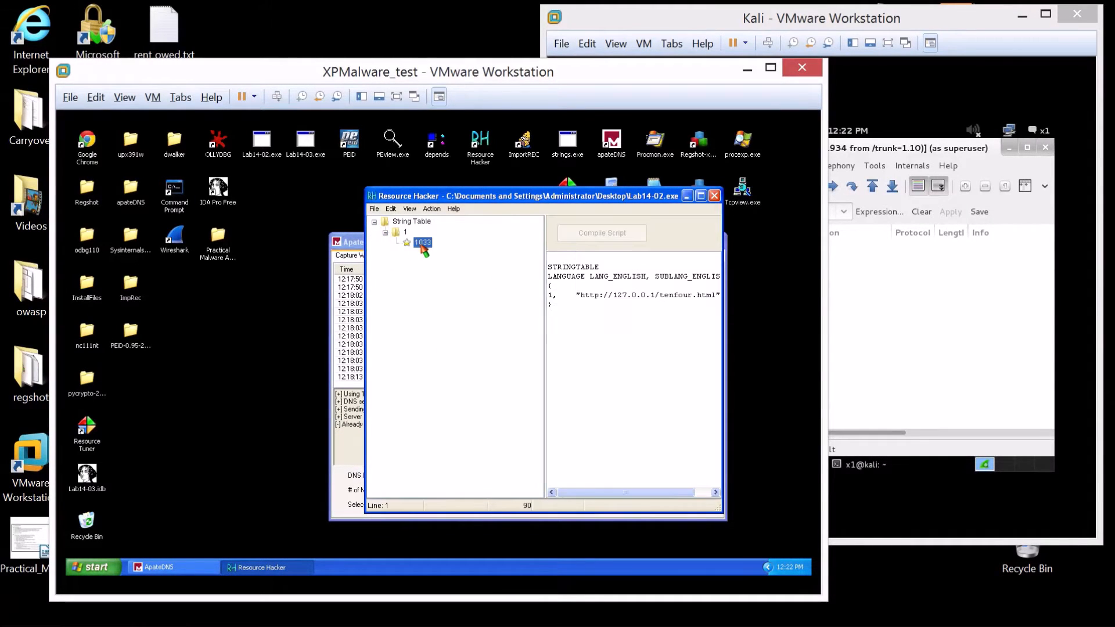
Widen the window to examine the full URL in the string table, and close Resource Hacker.
left_click_drag(724, 324, 790, 323)
left_click_drag(721, 295, 604, 295)
left_click(725, 295)
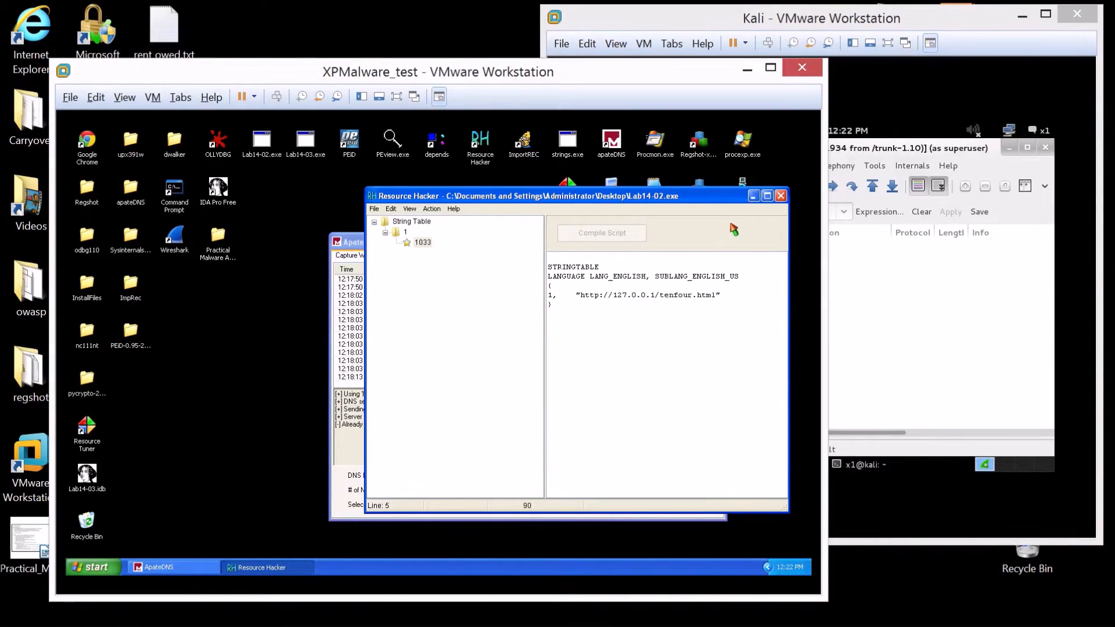
left_click(782, 196)
left_click_drag(604, 242, 532, 248)
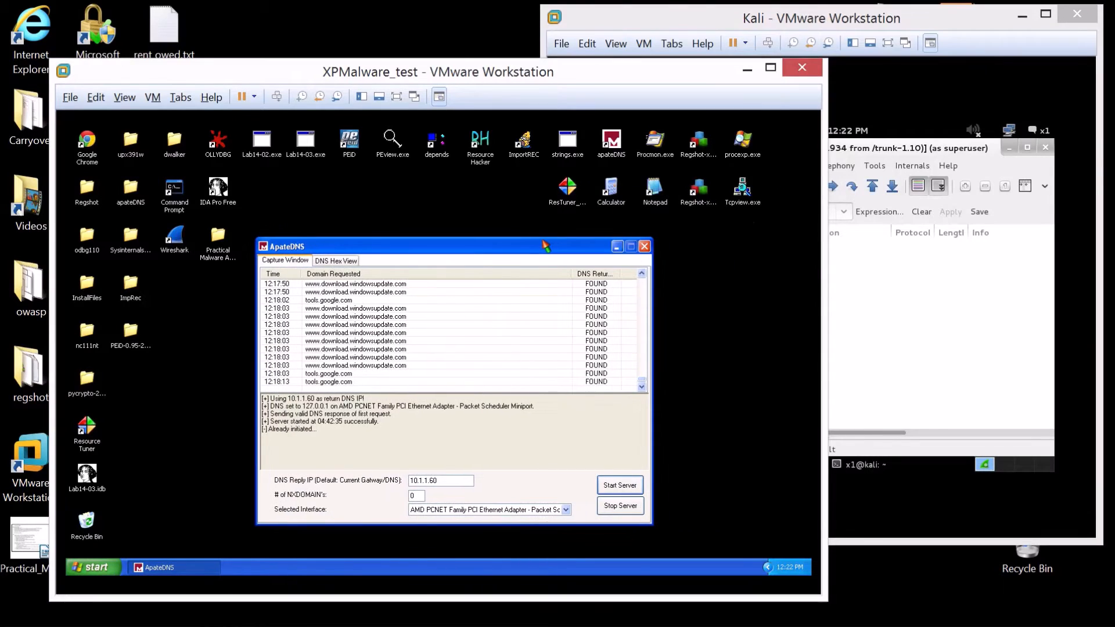
Install Resource Tuner in English with the licence accepted and default options, finishing with the program and User's Guide launched.
left_click(574, 202)
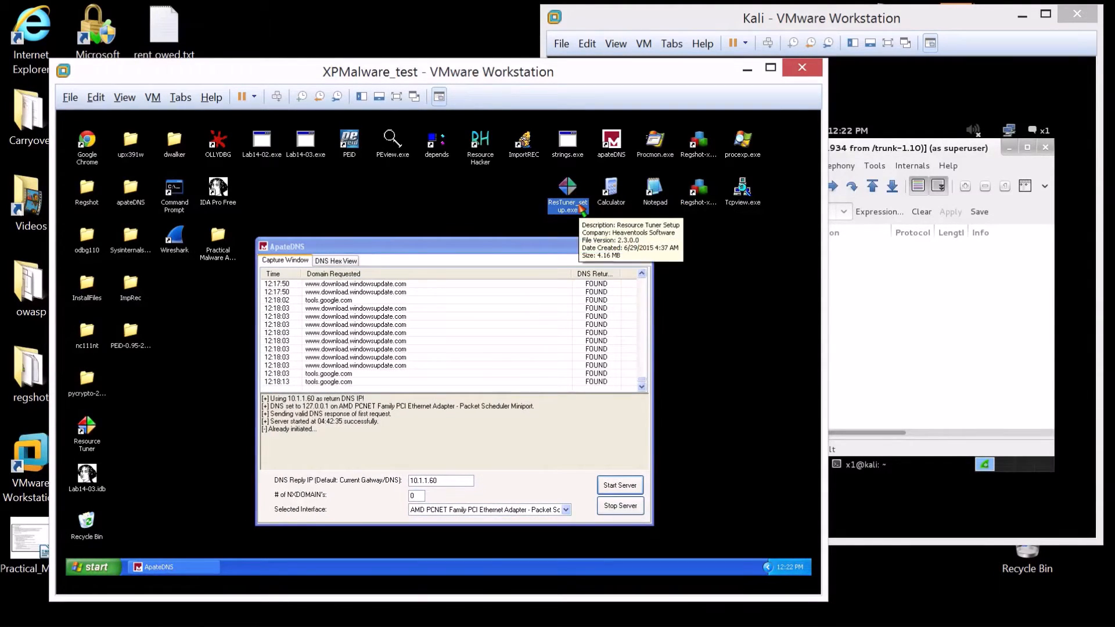
double_click(568, 191)
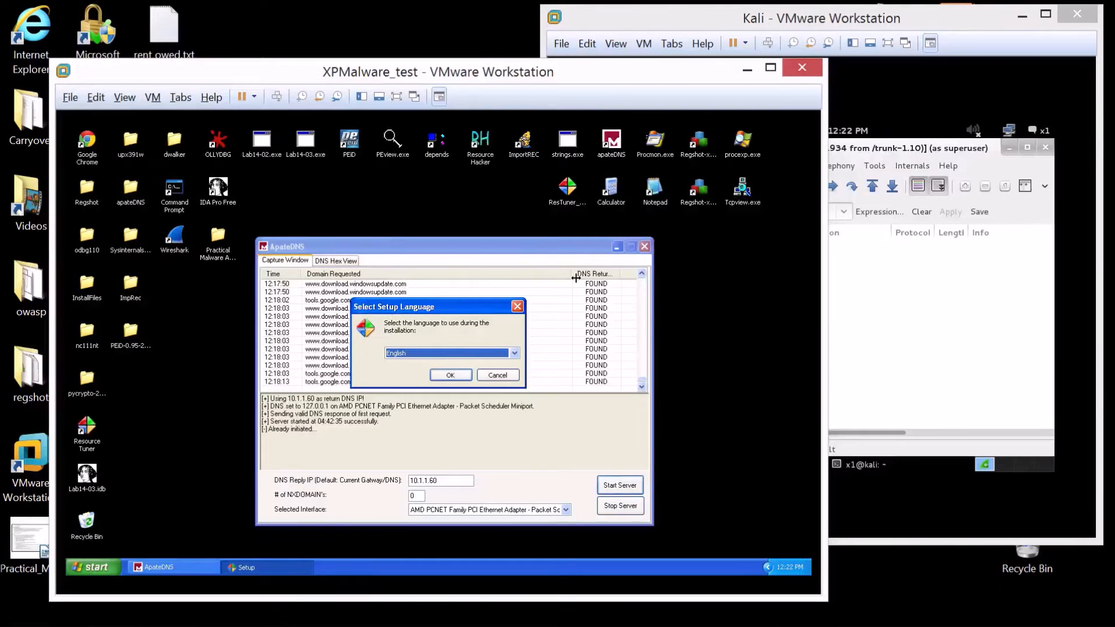
left_click(455, 382)
left_click(501, 444)
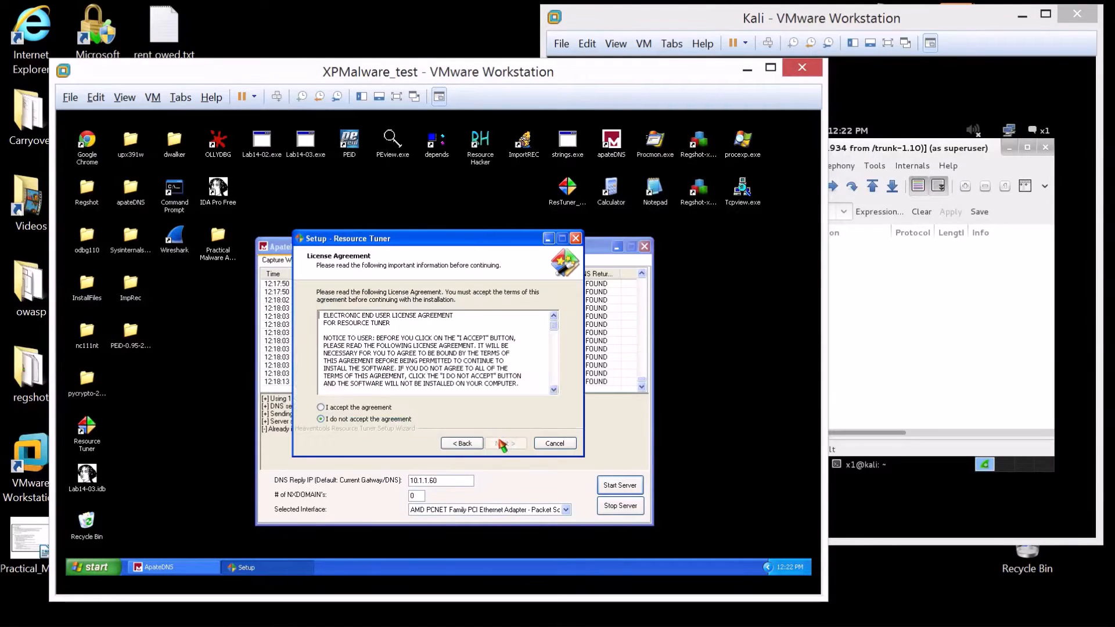
left_click(321, 407)
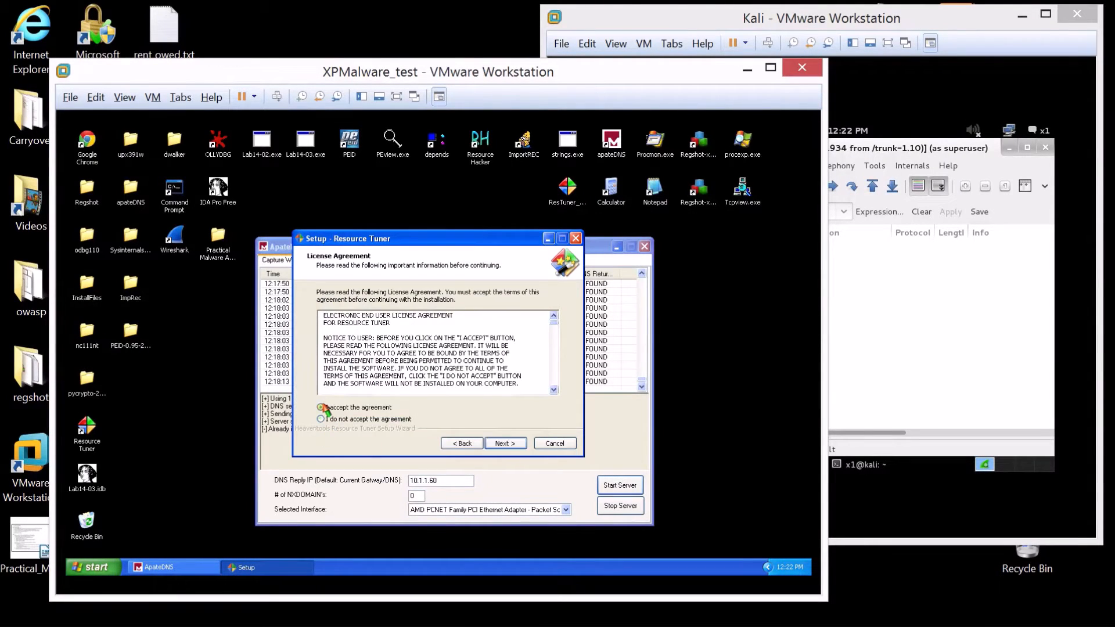
left_click(505, 443)
left_click(505, 443)
left_click(505, 444)
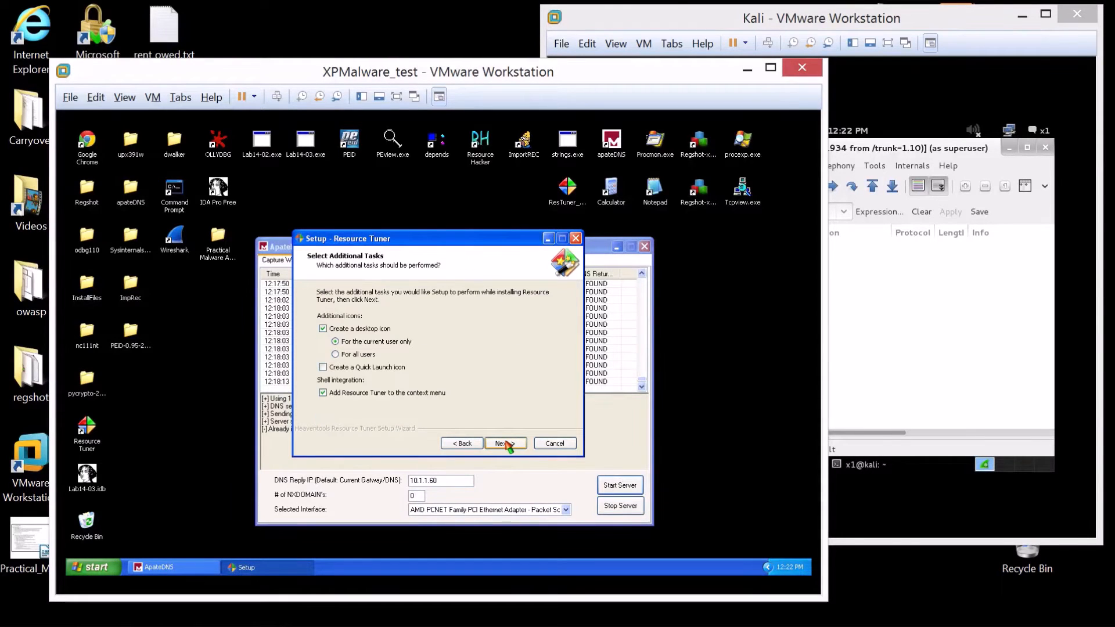
left_click(505, 443)
left_click(506, 443)
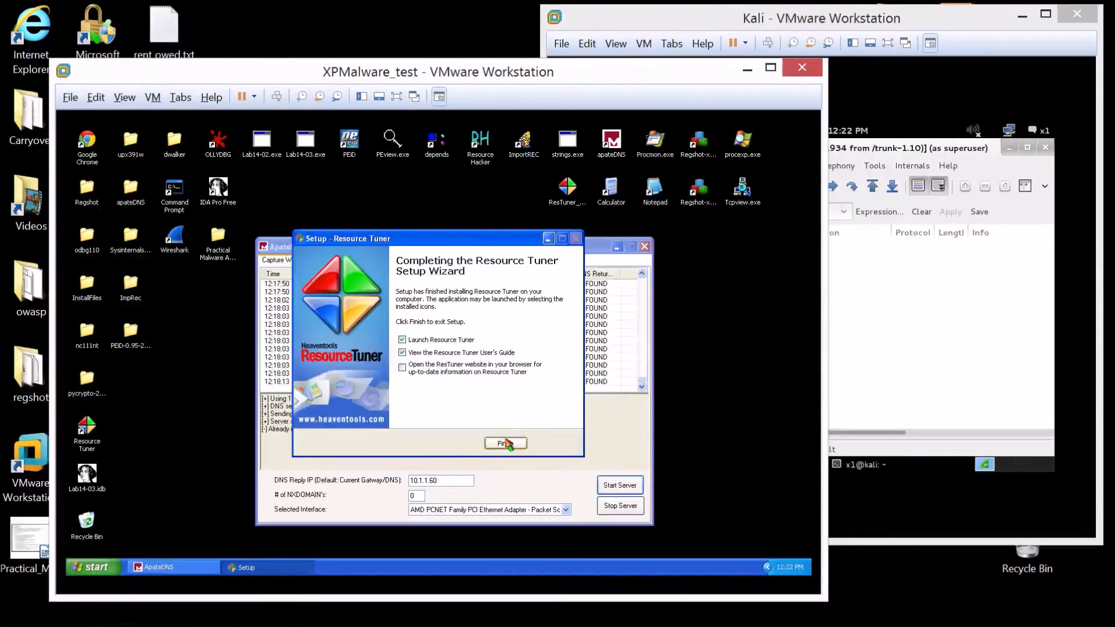
left_click(505, 443)
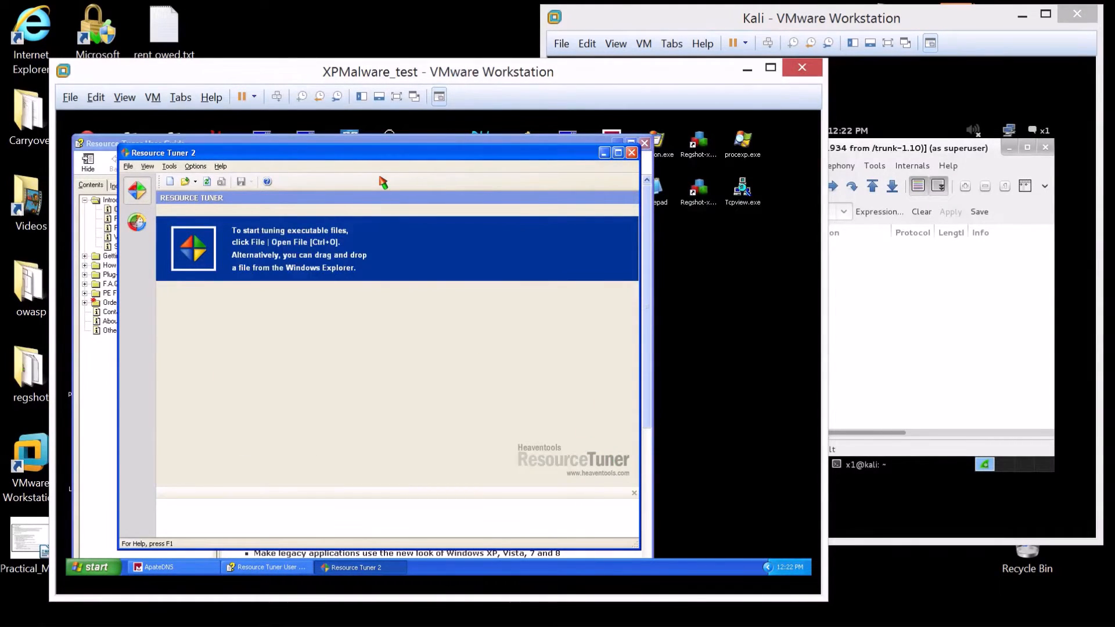
Close the Resource Tuner User Guide and open Lab14-02.exe from the desktop in Resource Tuner.
left_click_drag(394, 156, 544, 164)
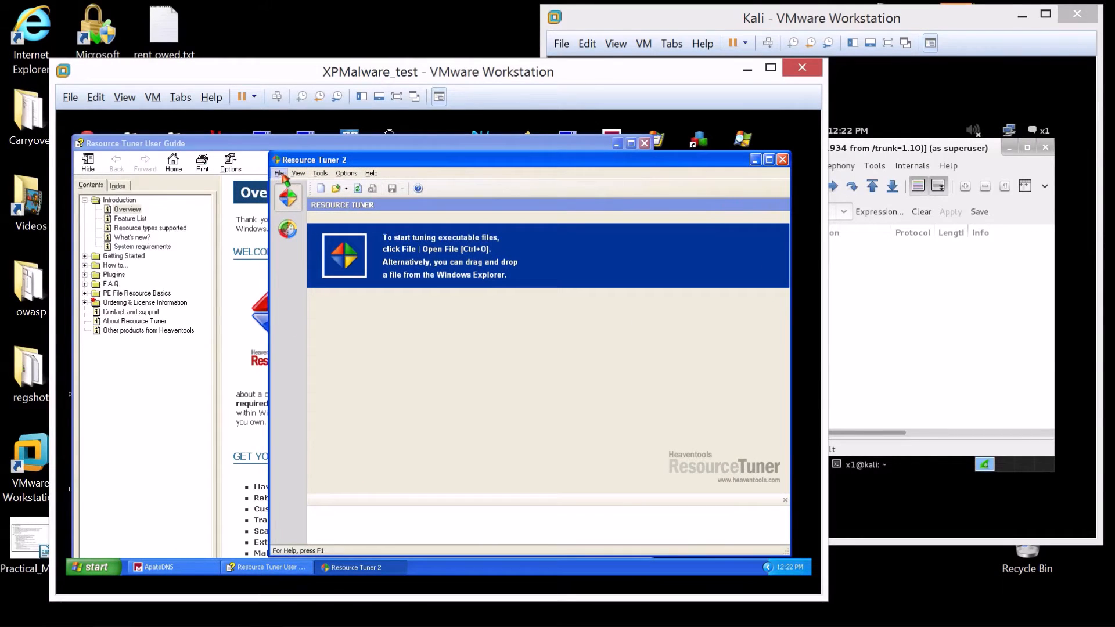
left_click(644, 143)
left_click(279, 173)
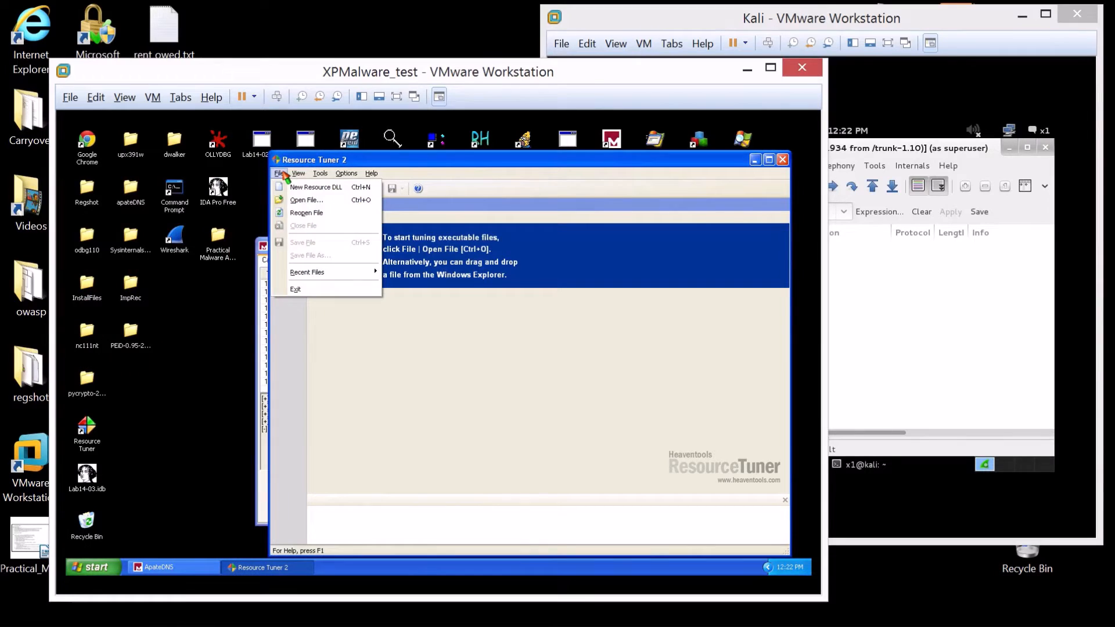
left_click(304, 199)
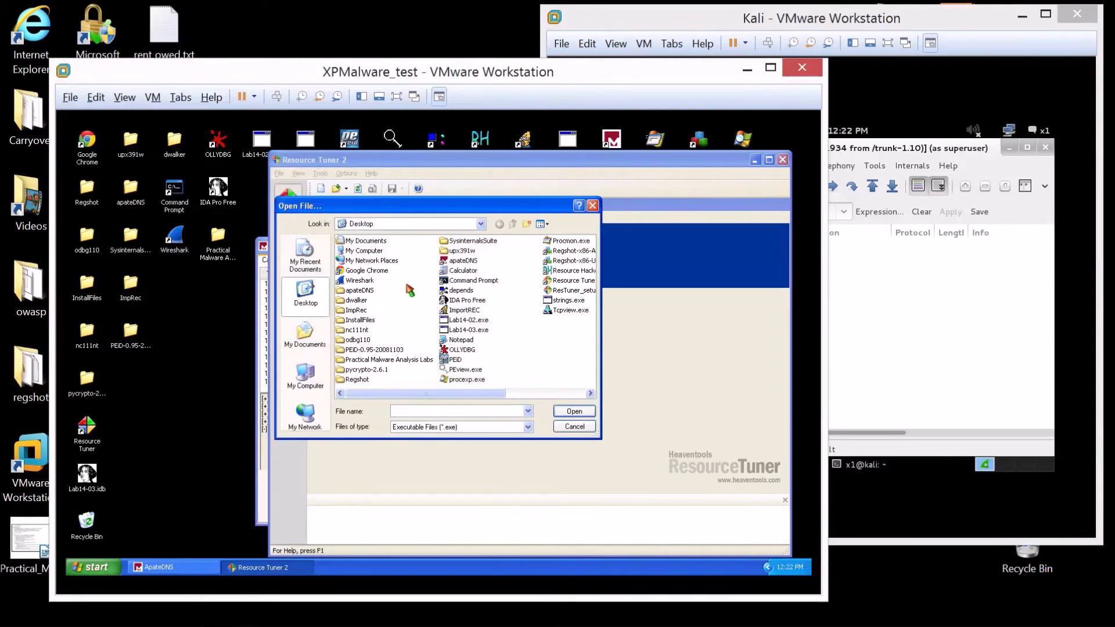
double_click(470, 324)
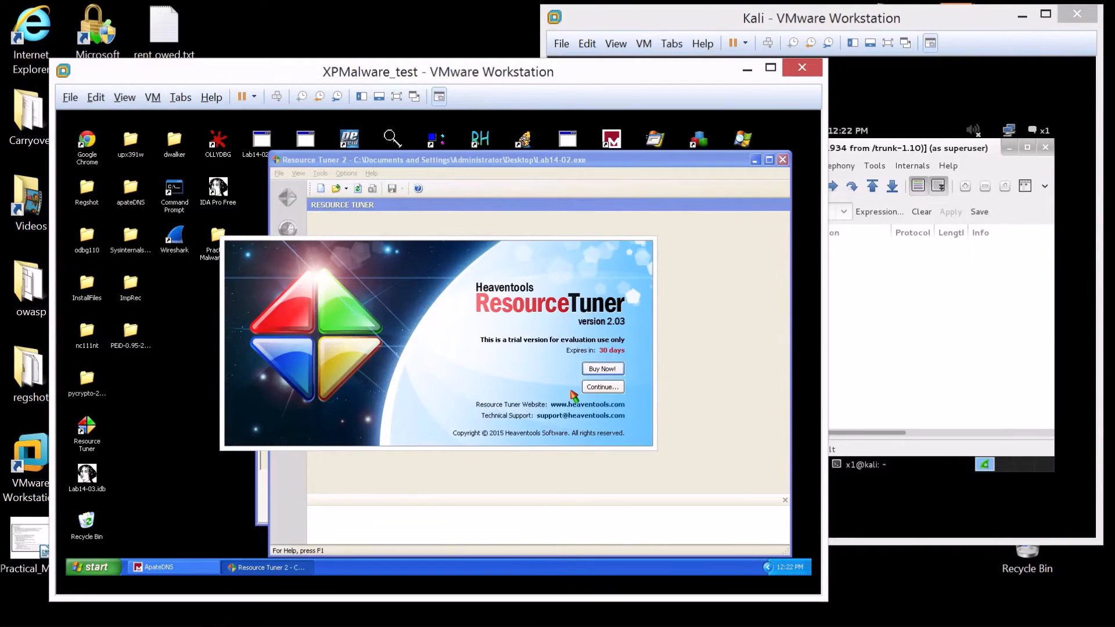
left_click(312, 255)
left_click(378, 265)
left_click(532, 277)
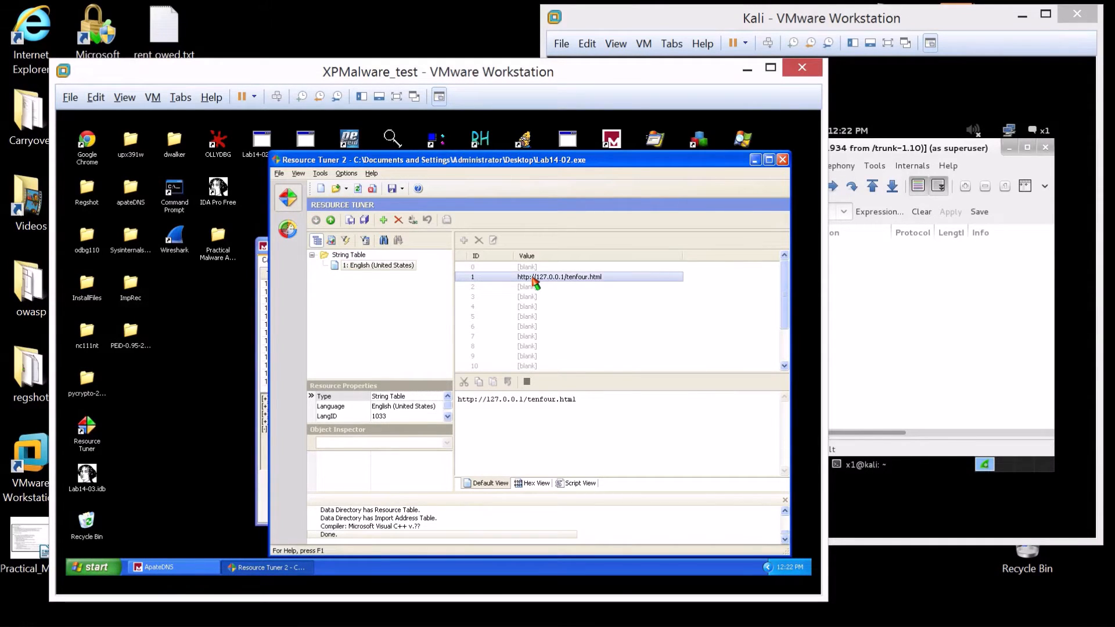
left_click_drag(486, 399, 524, 399)
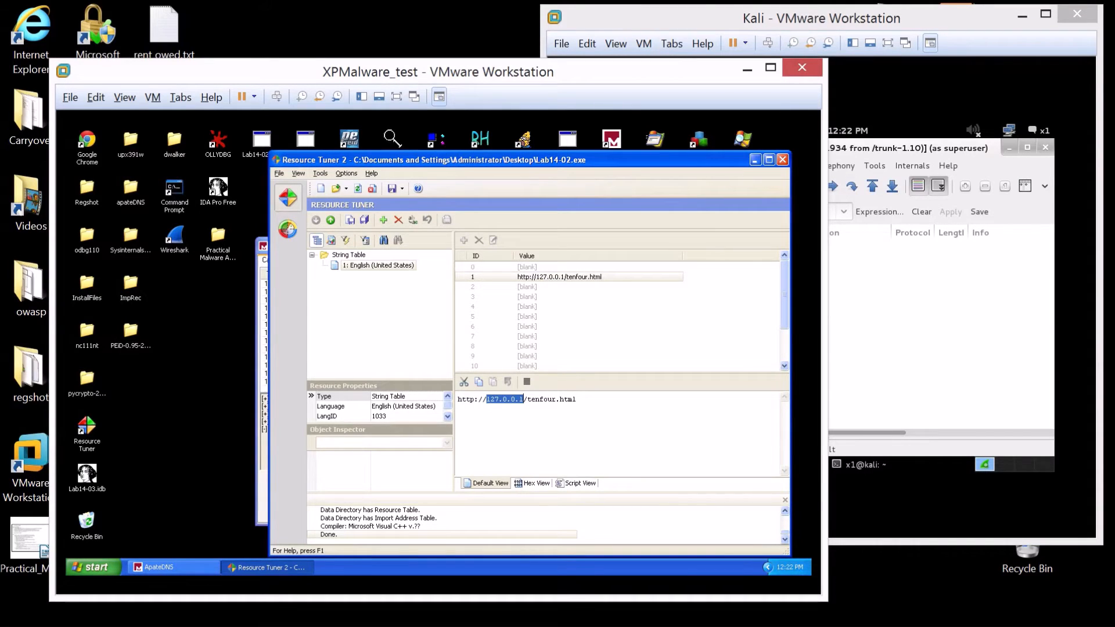
type("10.1.1")
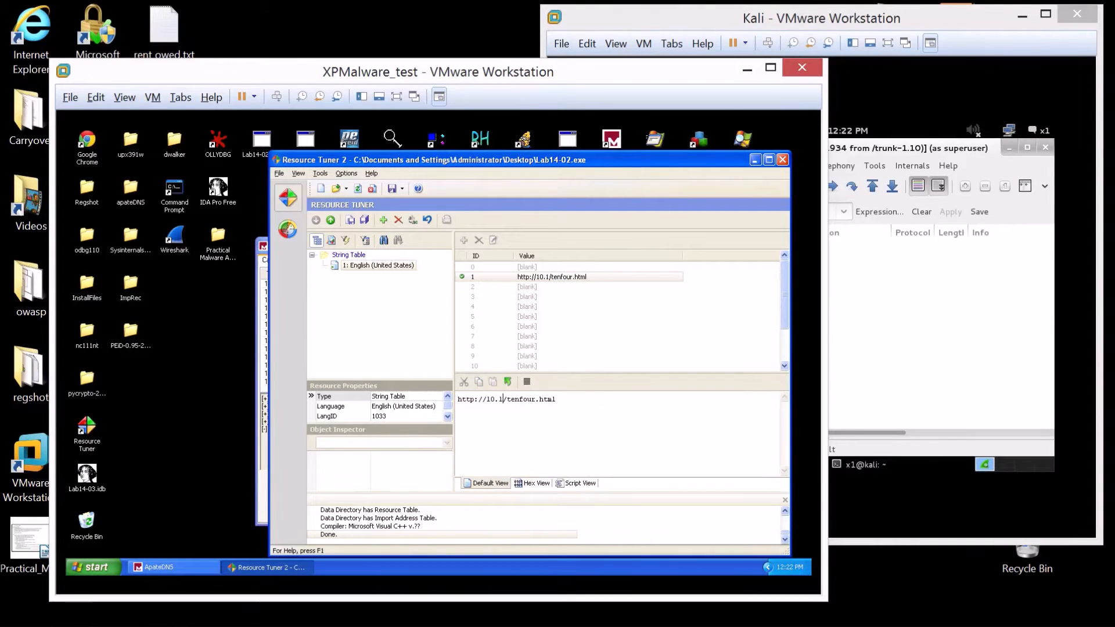
type(".60")
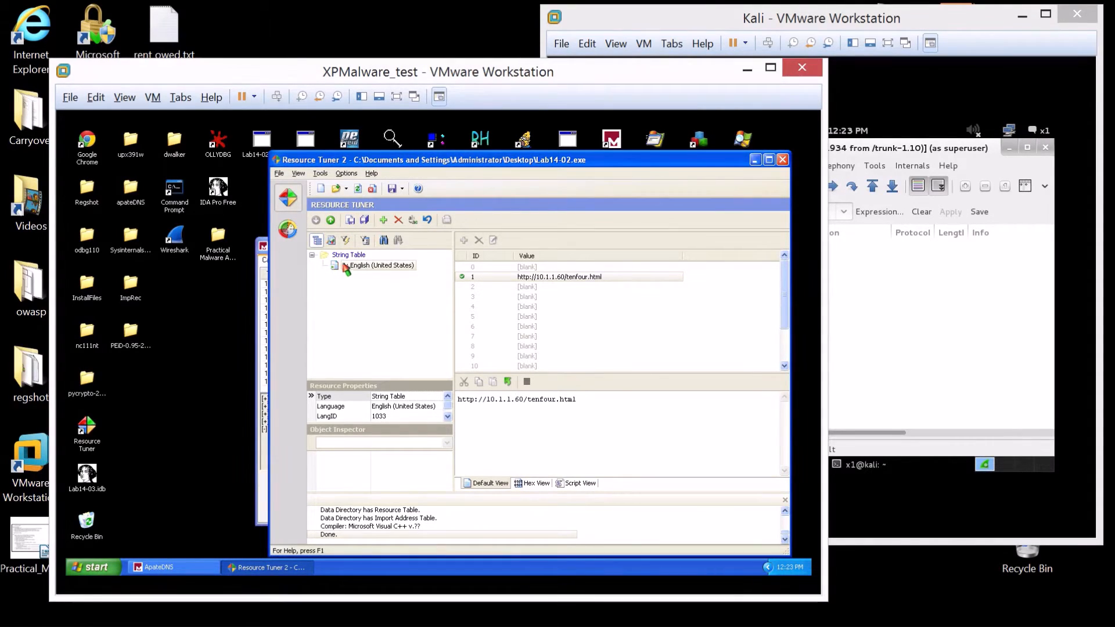
left_click(783, 162)
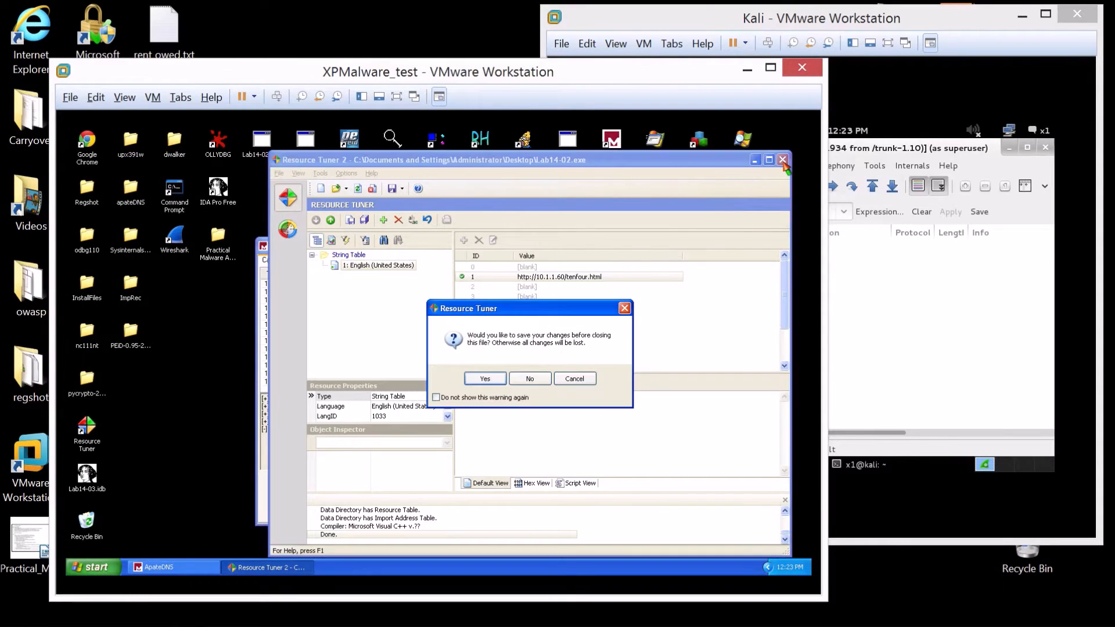
left_click(488, 378)
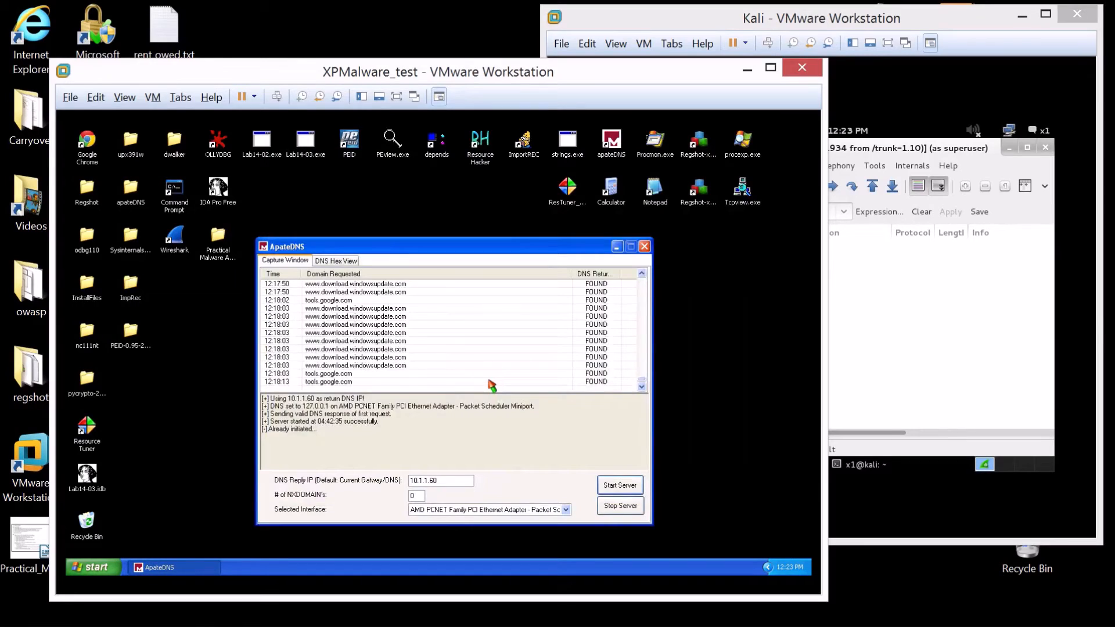
Duplicate Lab14-02.exe on the desktop, place the copy directly below the original, and move the ApateDNS window clear of it.
left_click(119, 400)
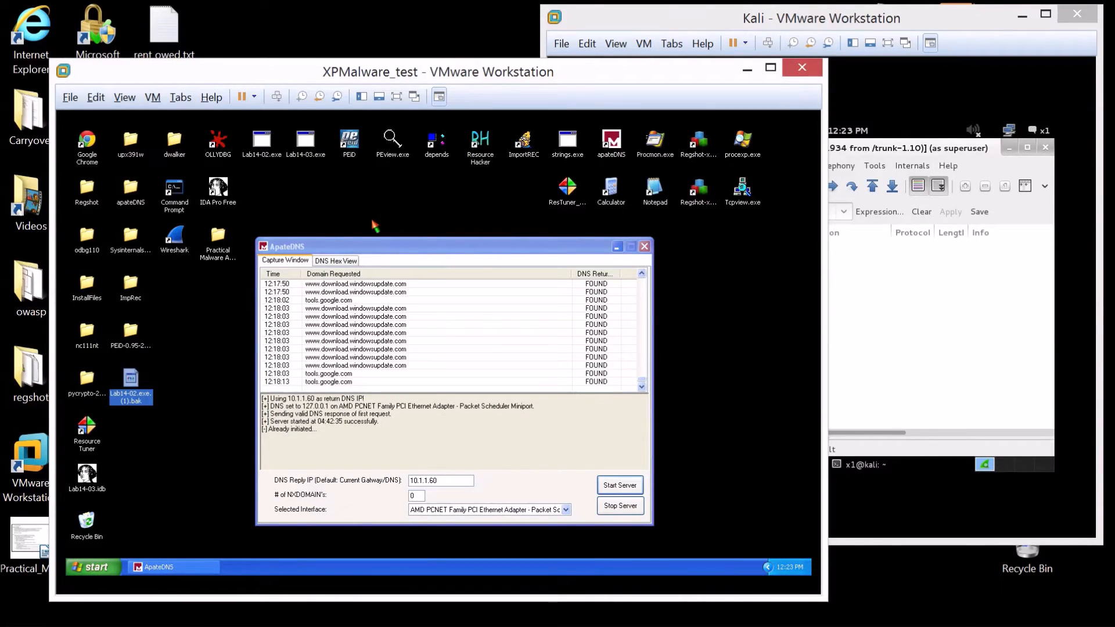
left_click(264, 153)
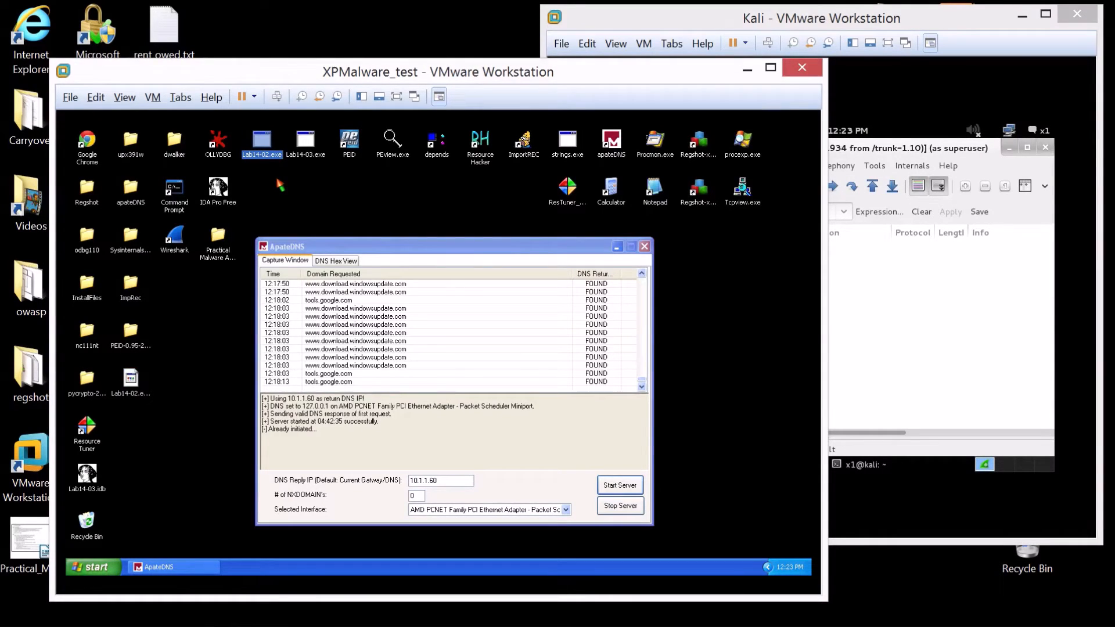
key("ctrl+c")
key("ctrl+v")
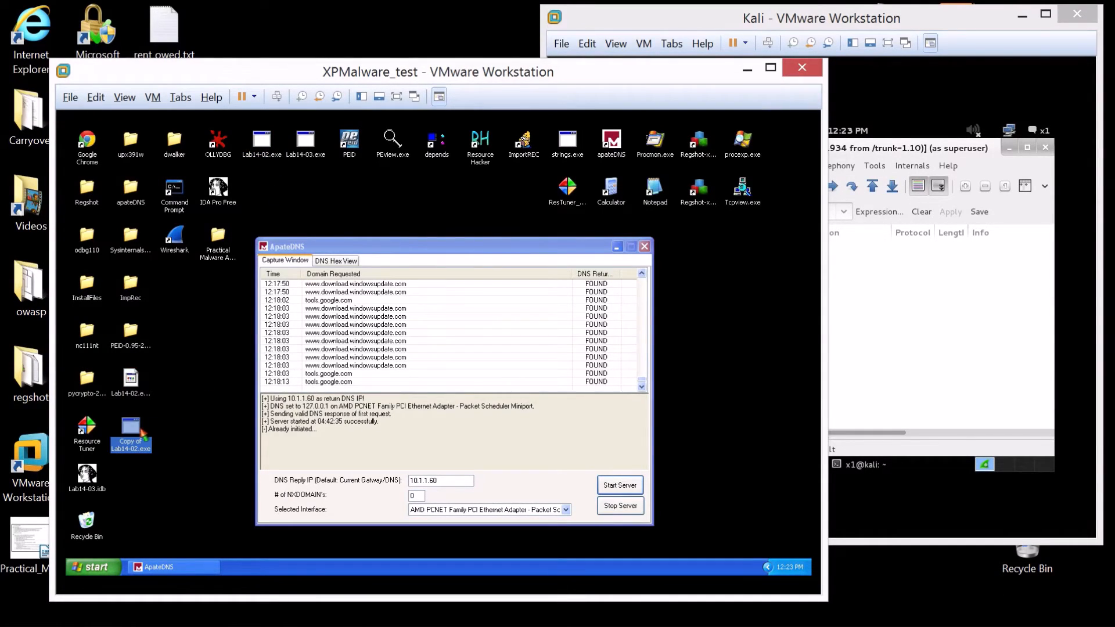
left_click_drag(272, 239, 260, 188)
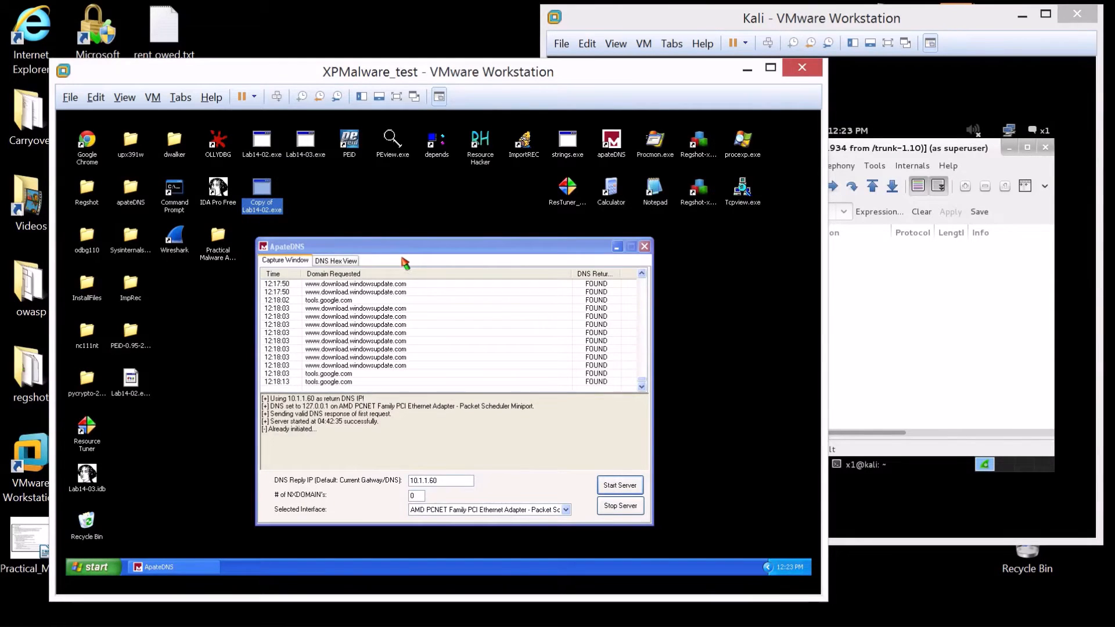
left_click_drag(409, 250, 513, 236)
left_click(261, 195)
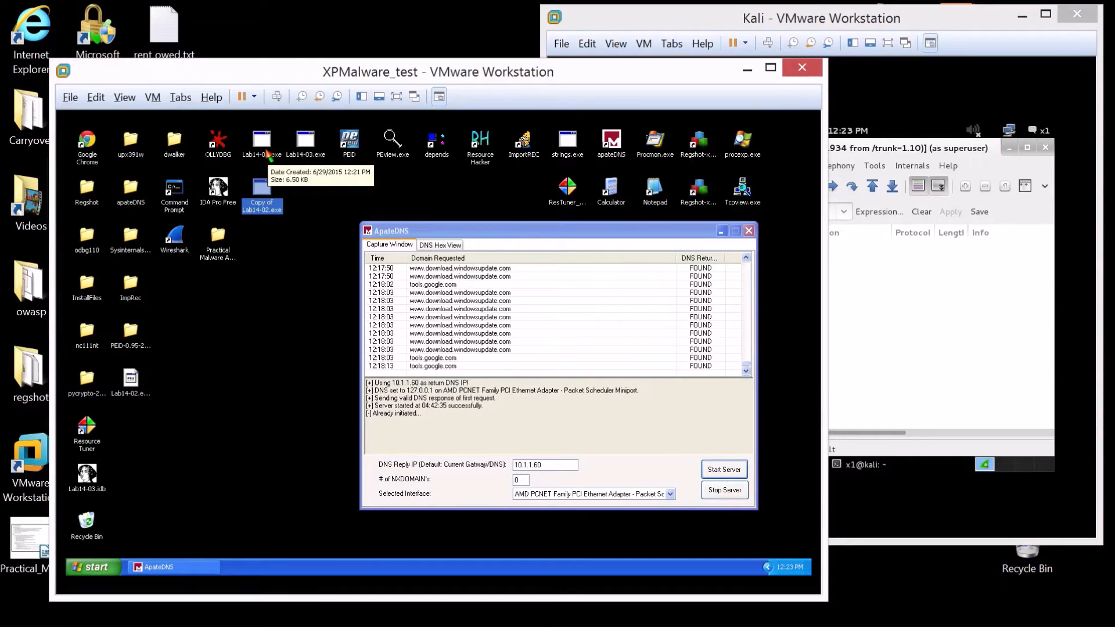
Restart the Wireshark capture on eth0 in the Kali machine and clear the tcp.stream eq 0 filter.
left_click(897, 168)
left_click(660, 186)
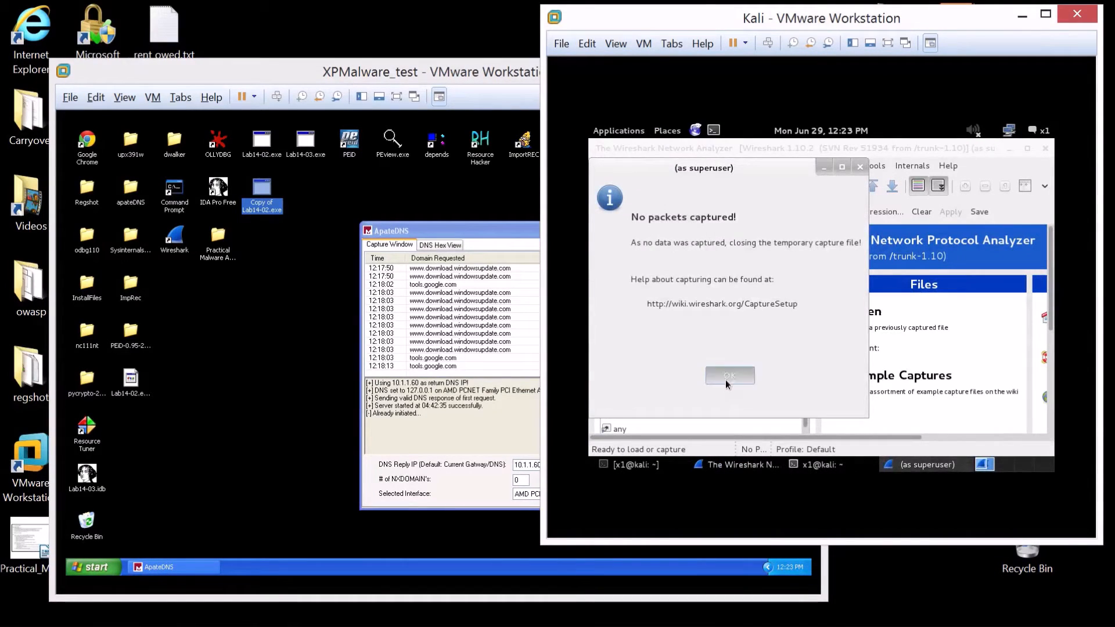
left_click(726, 384)
left_click(640, 186)
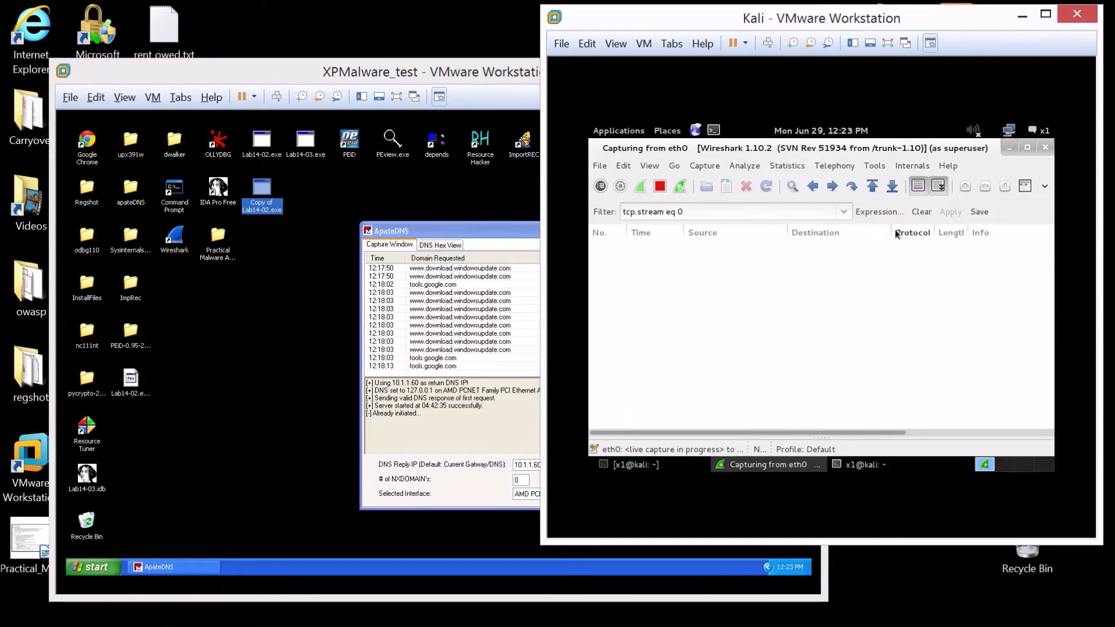
left_click(912, 215)
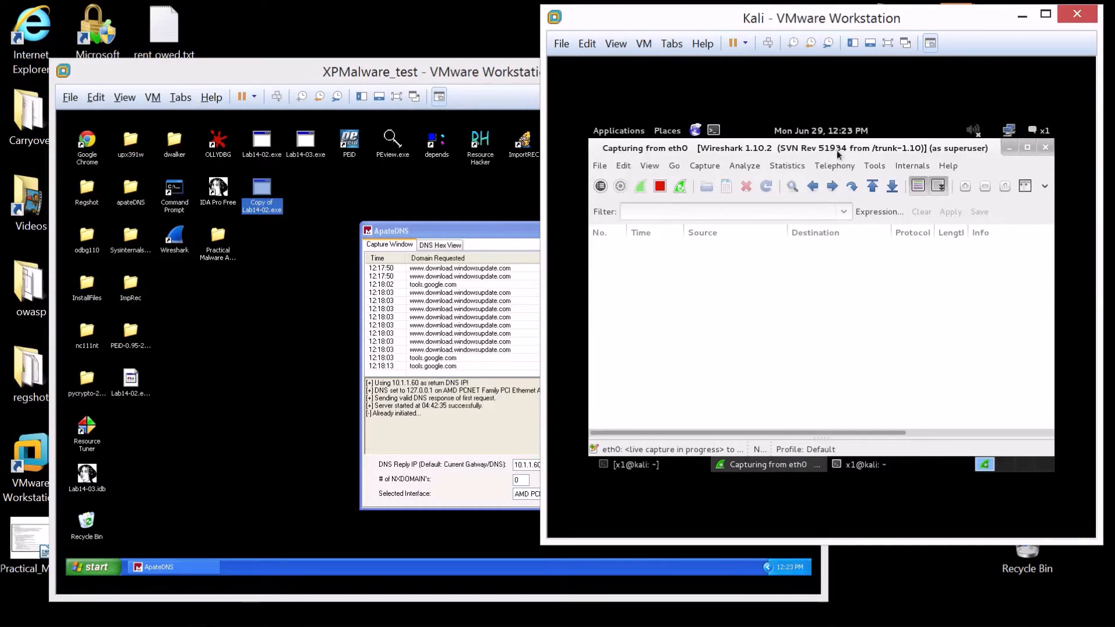
Run Copy of Lab14-02.exe on the XP machine, review its captured packets from the start, and dismiss the crash report without sending it.
left_click(264, 200)
left_click(917, 185)
left_click(924, 154)
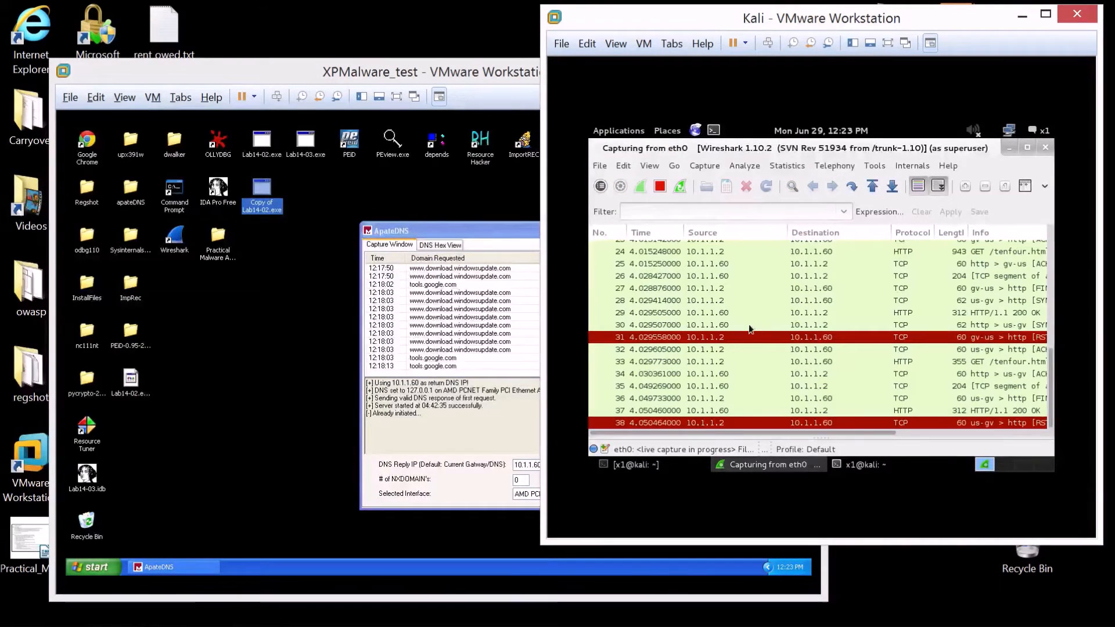
scroll(749, 285, "up", 3)
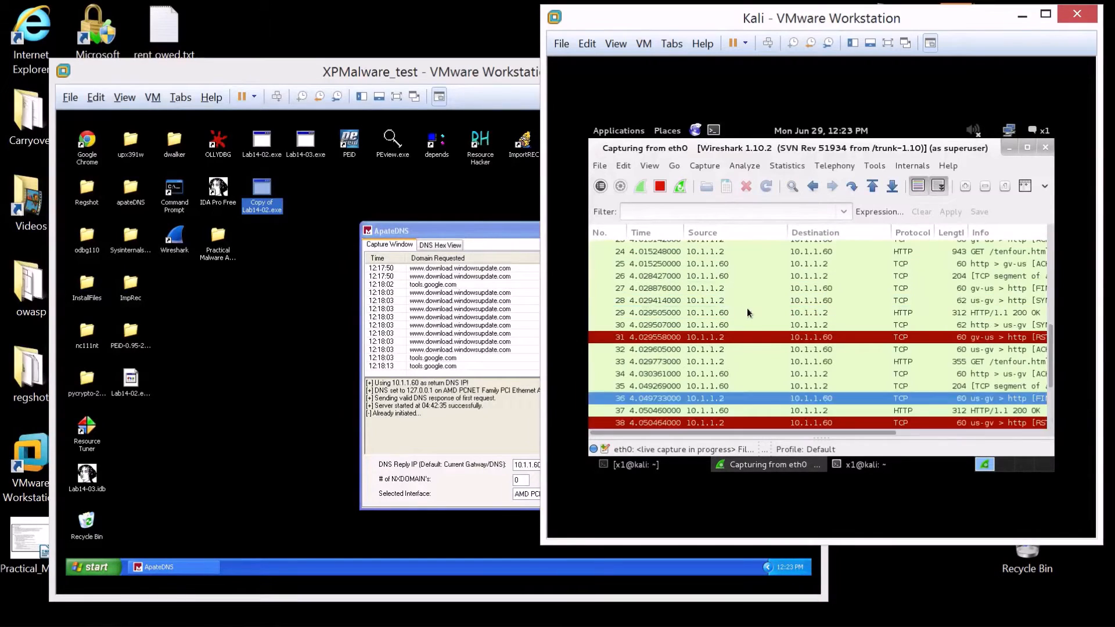
scroll(749, 312, "up", 5)
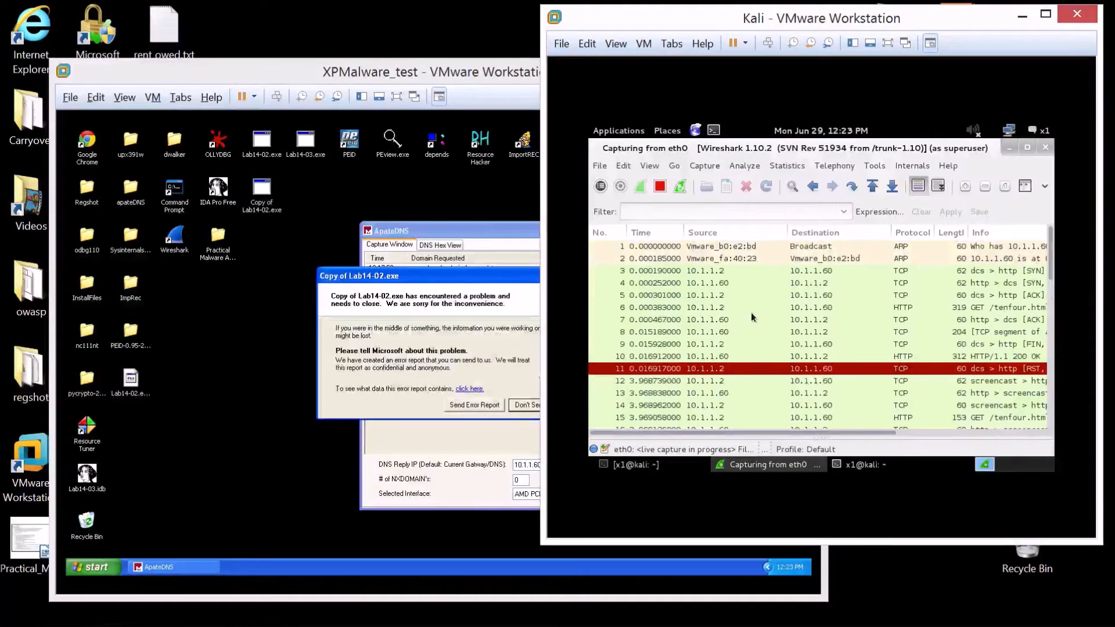
left_click(520, 407)
left_click(520, 407)
left_click(940, 149)
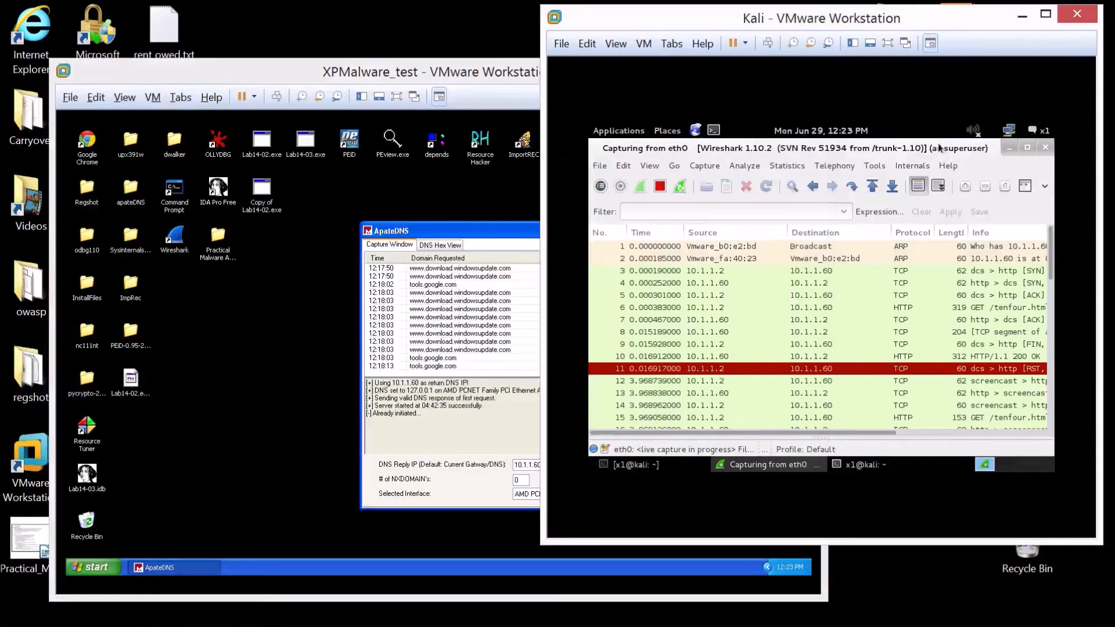
Follow the TCP stream of packet 3, the first SYN from 10.1.1.2 to 10.1.1.60.
left_click(719, 274)
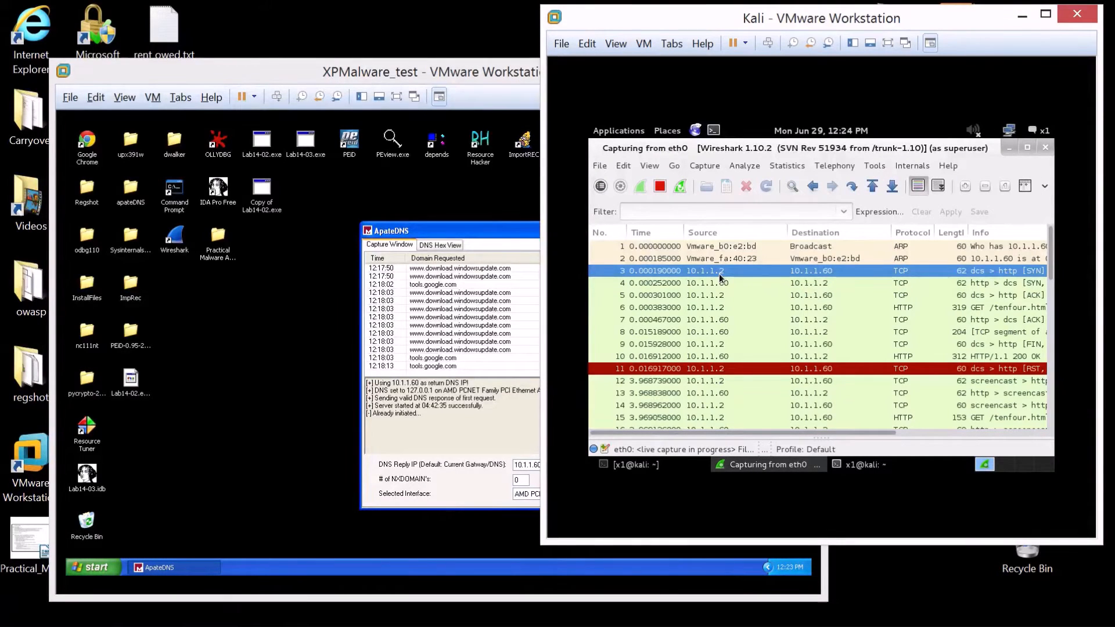
right_click(720, 274)
mouse_move(719, 273)
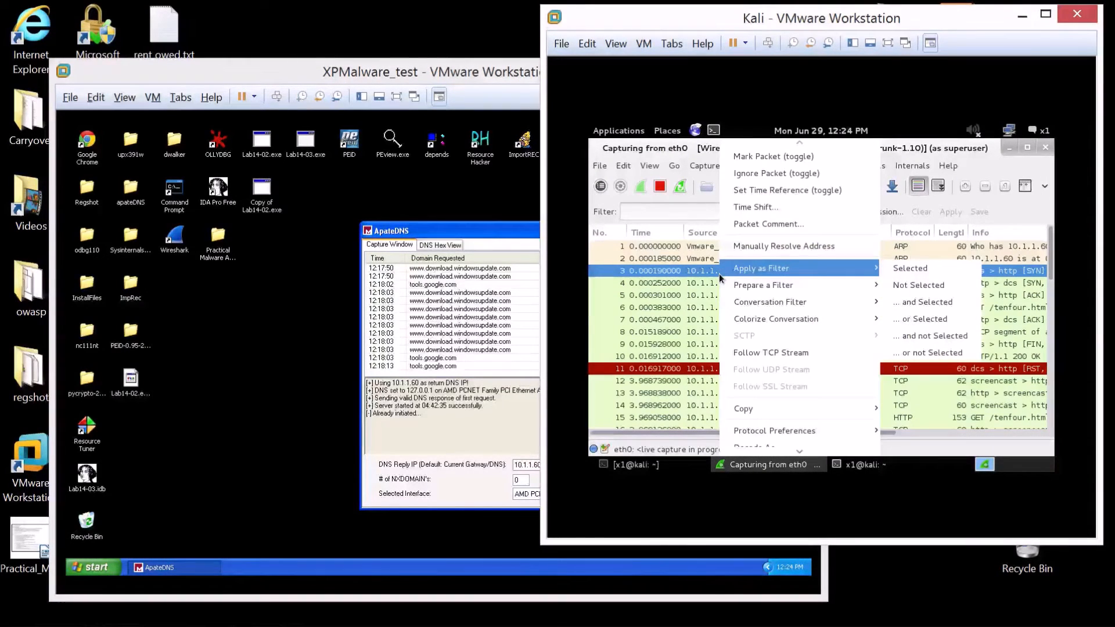
left_click(754, 352)
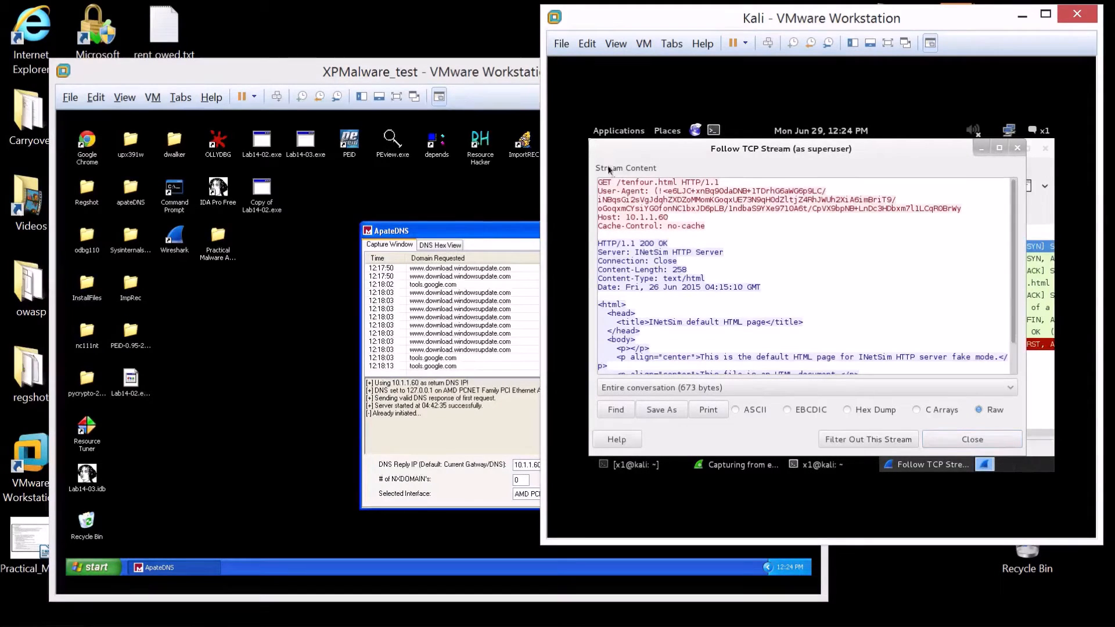
Examine the beacon's HTTP request in the TCP stream, highlighting the GET line and the Host address.
left_click_drag(602, 182, 743, 226)
left_click(743, 223)
left_click_drag(600, 182, 670, 183)
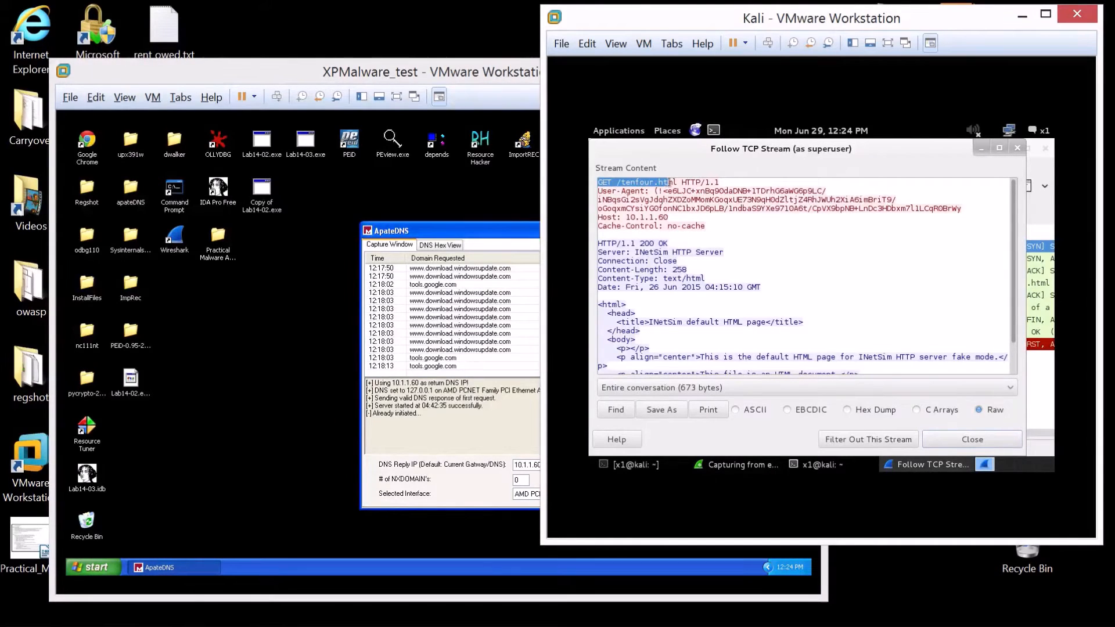
left_click(677, 182)
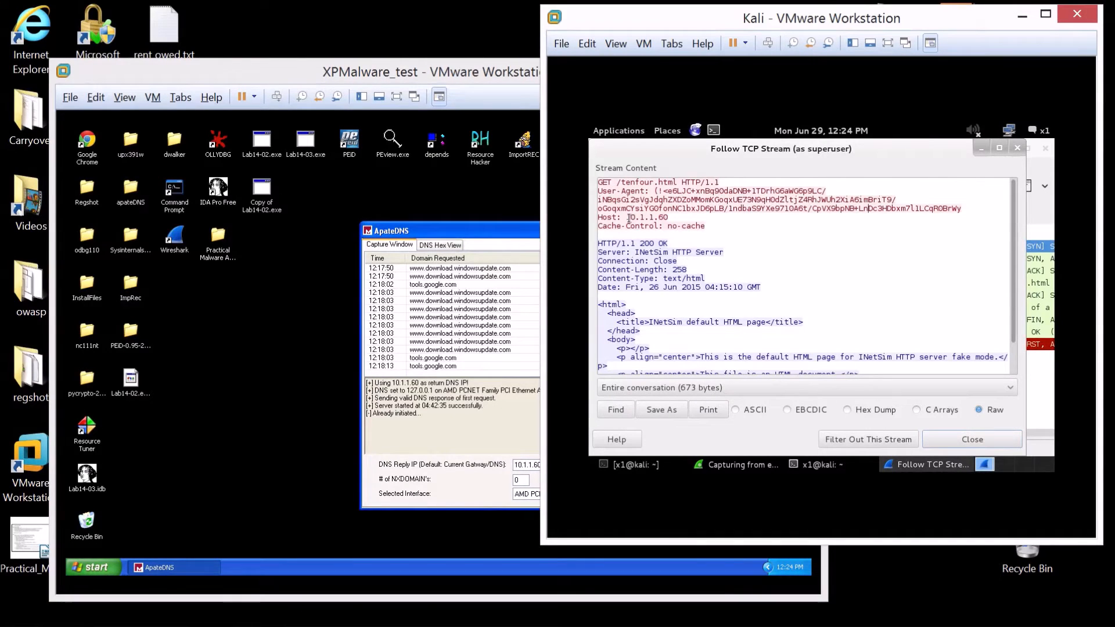
left_click_drag(627, 218, 669, 218)
left_click(688, 217)
Open Lab14-02.exe from the desktop in PEview and display the IMPORT Name Table of its .rdata section.
double_click(391, 142)
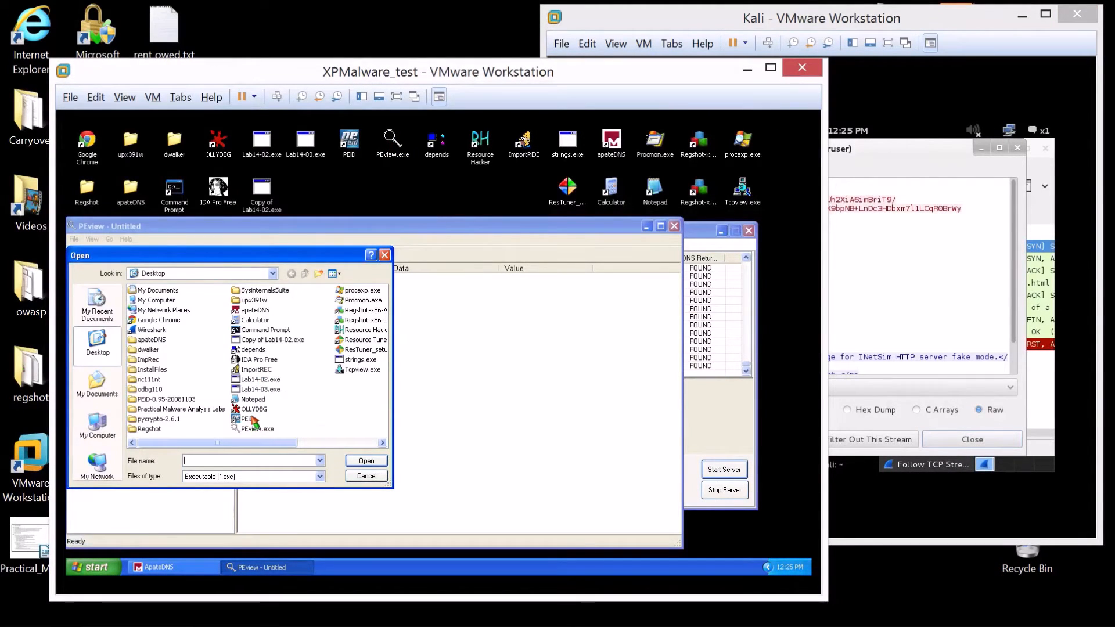
double_click(260, 380)
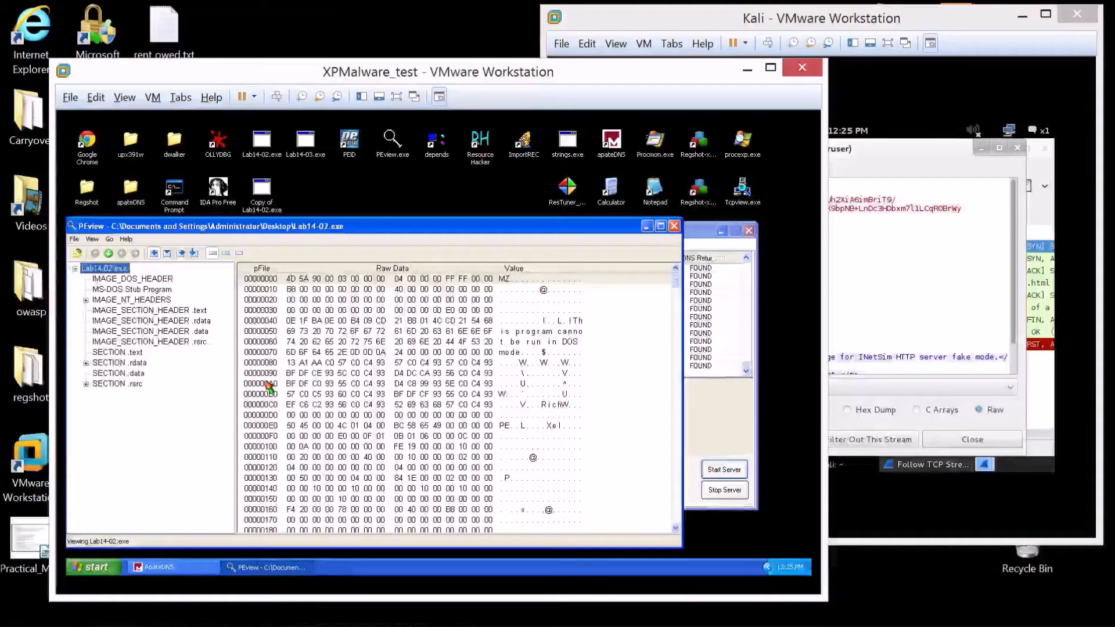
left_click(86, 363)
left_click(86, 363)
left_click(86, 363)
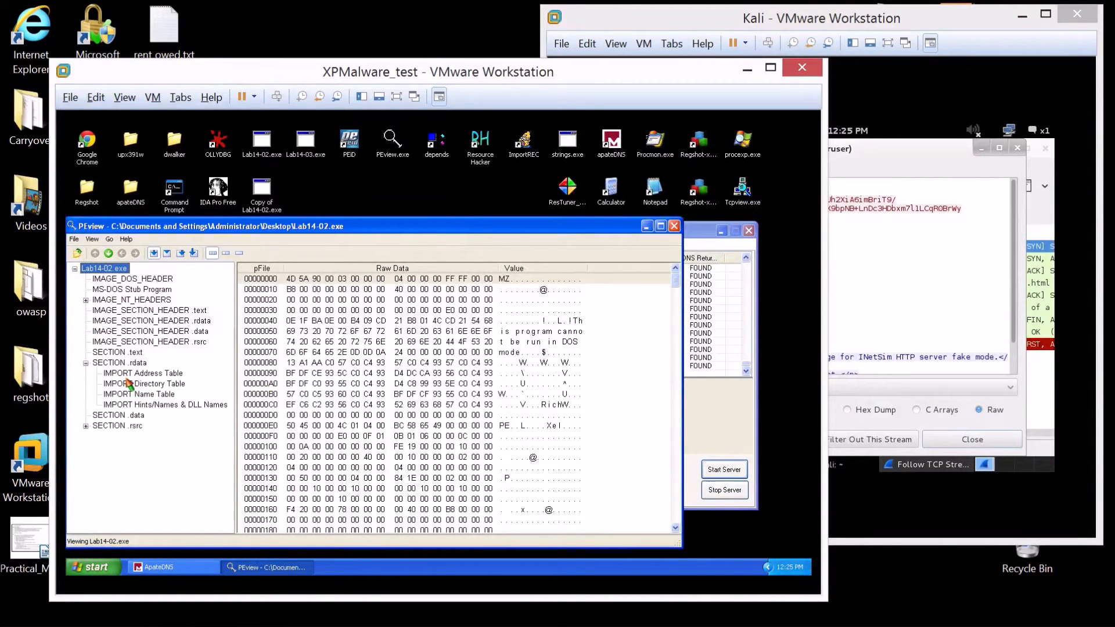
left_click(159, 396)
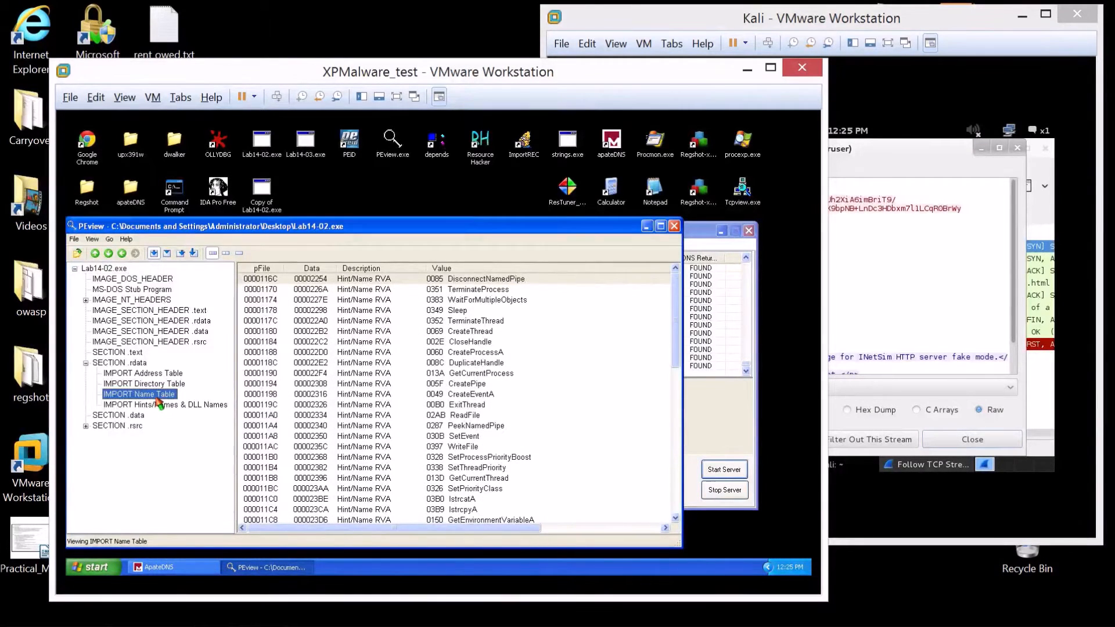
Examine the WININET.dll functions at the end of the import name table, and narrow the PEview window.
left_click(514, 390)
scroll(514, 392, "down", 12)
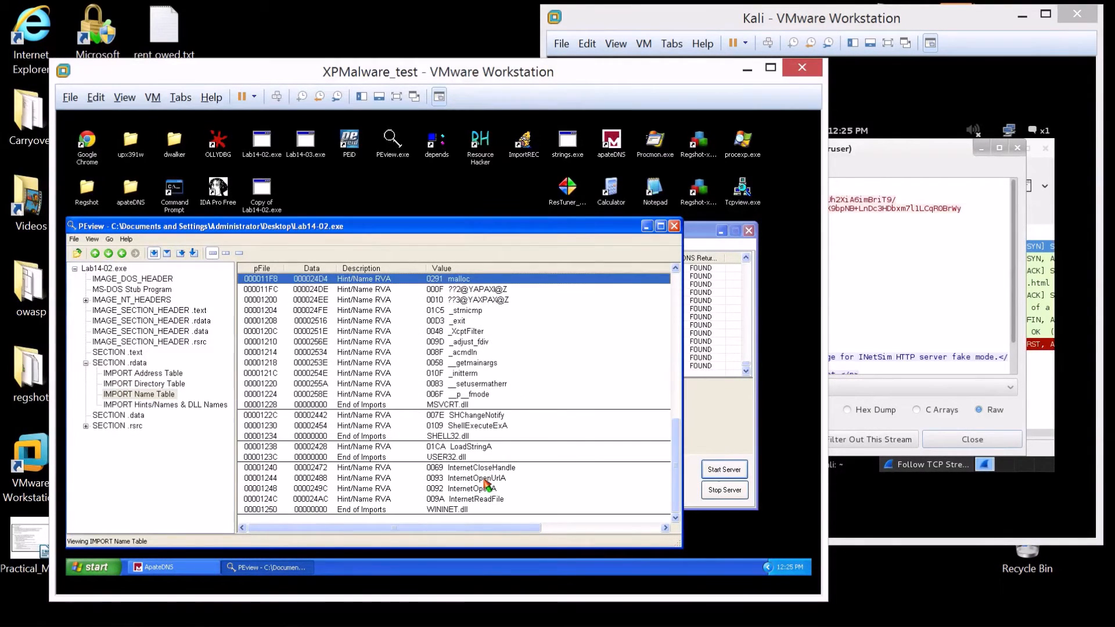
left_click(468, 510)
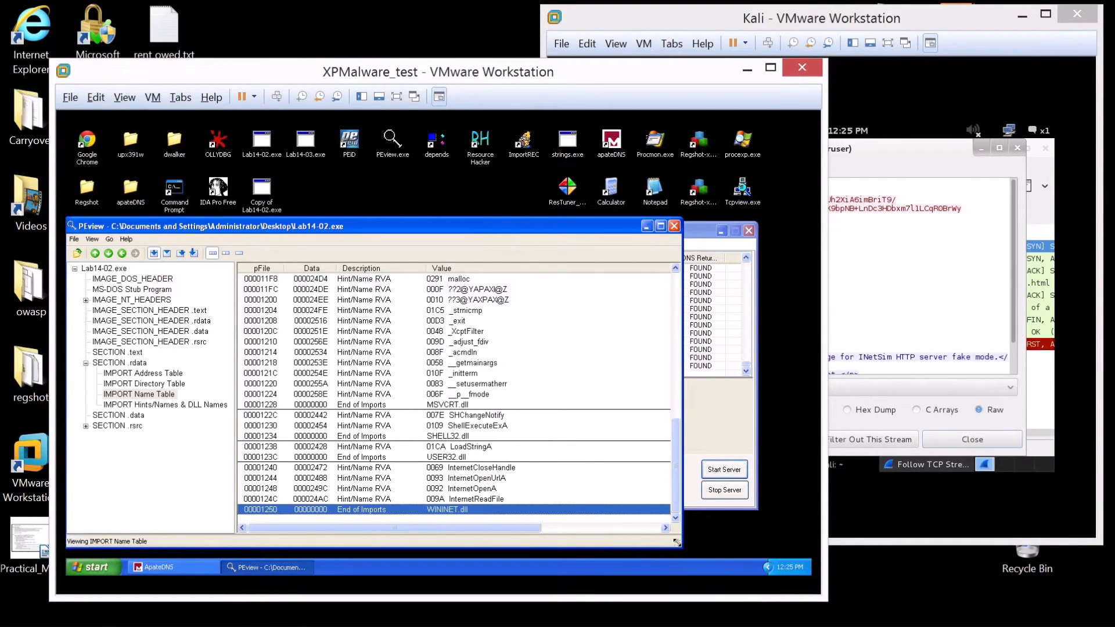
left_click_drag(677, 543, 559, 542)
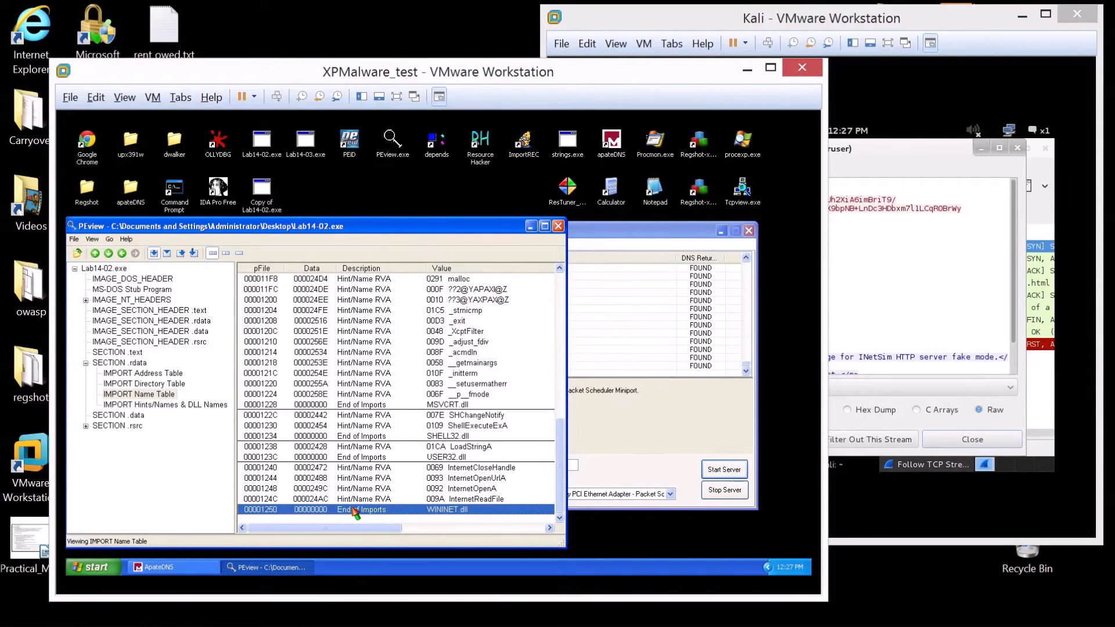
Highlight the User-Agent header in Kali's followed TCP stream, and return to PEview on the XP machine.
left_click(918, 225)
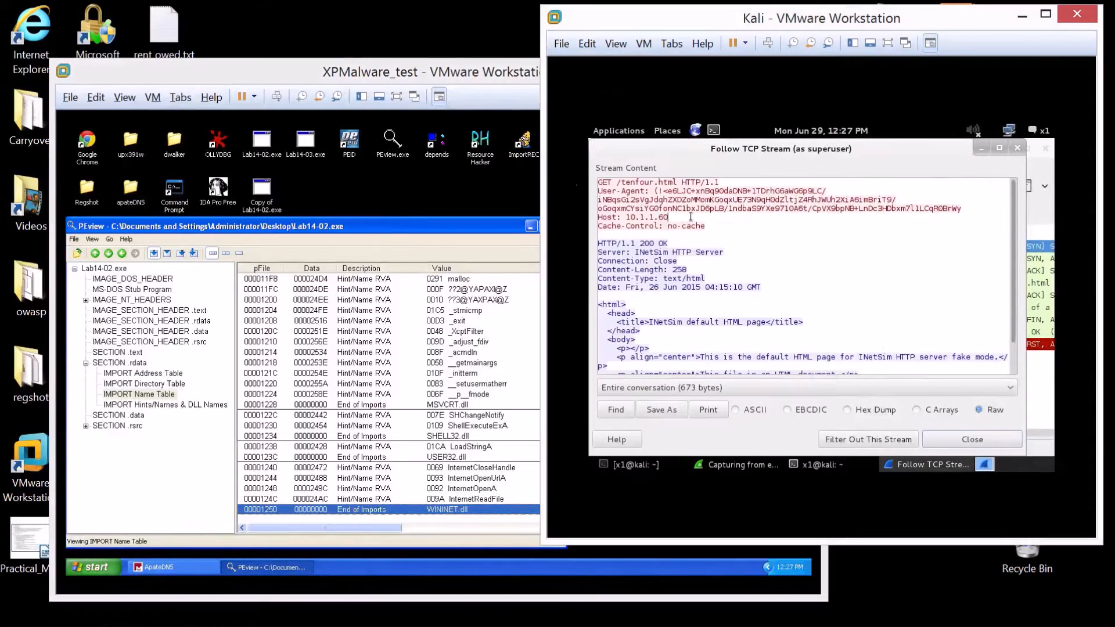
left_click_drag(598, 191, 650, 191)
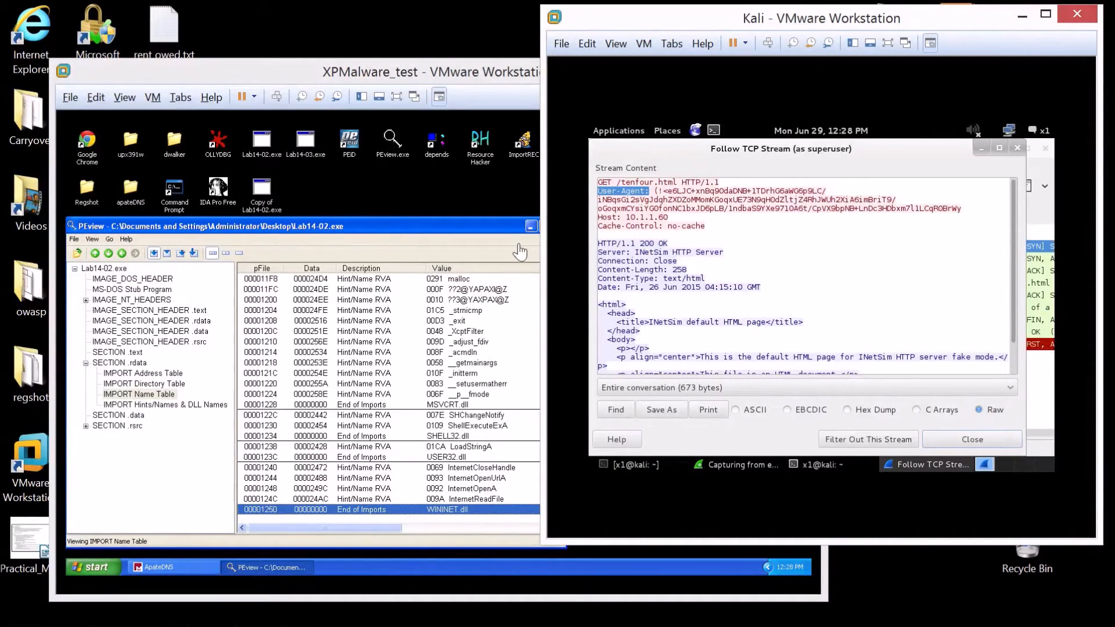
left_click(416, 227)
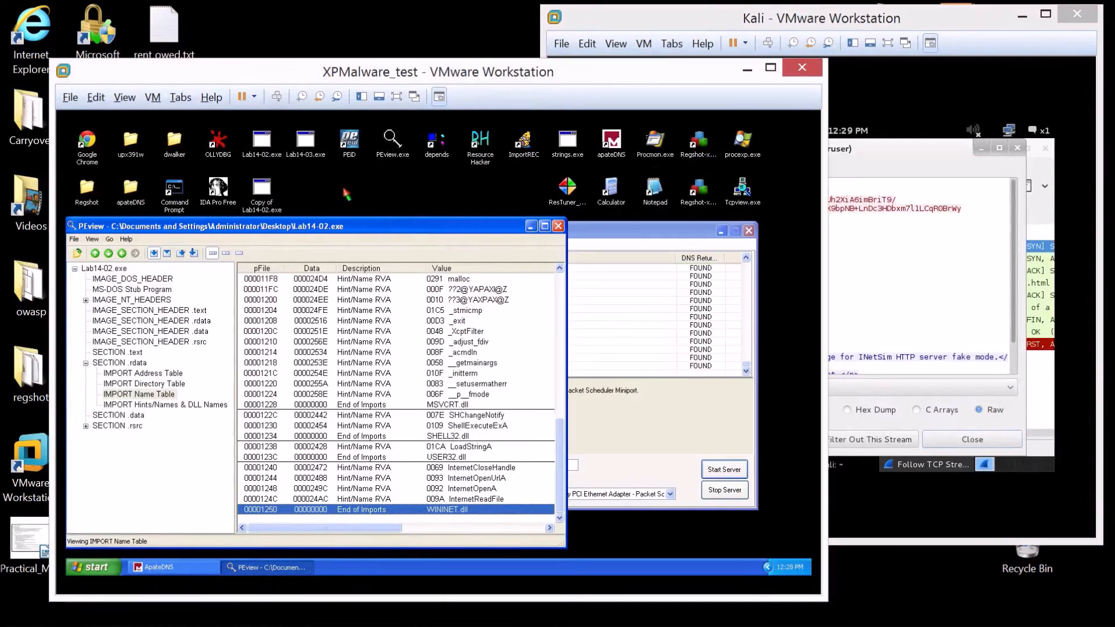
Launch IDA Pro Free on the XP machine and load Lab14-02.exe from the desktop for disassembly.
double_click(216, 190)
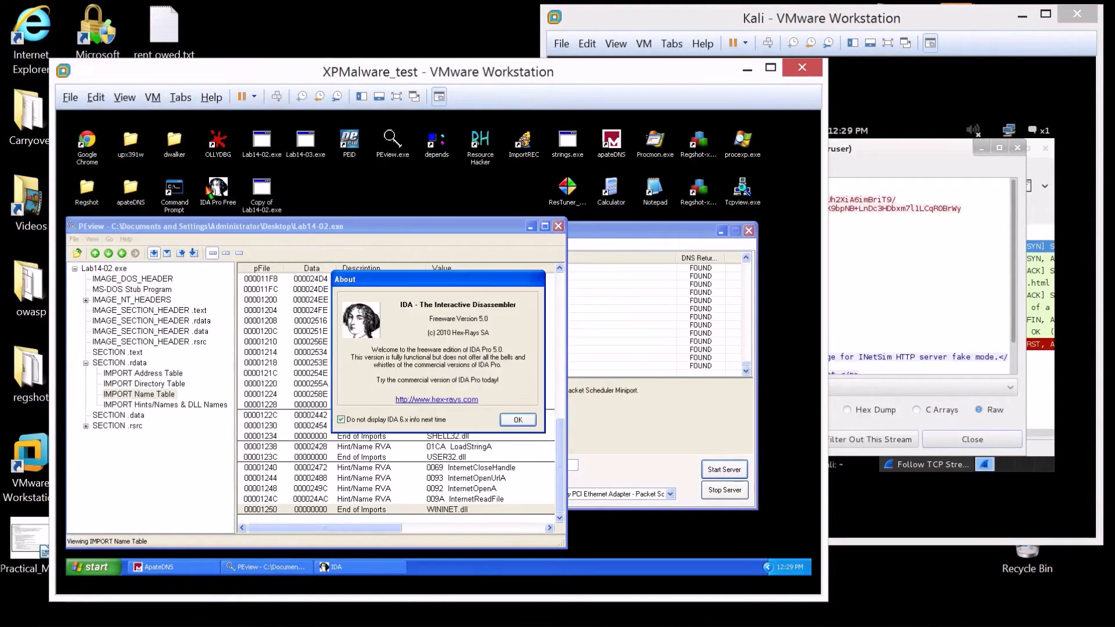
left_click(517, 420)
left_click(74, 149)
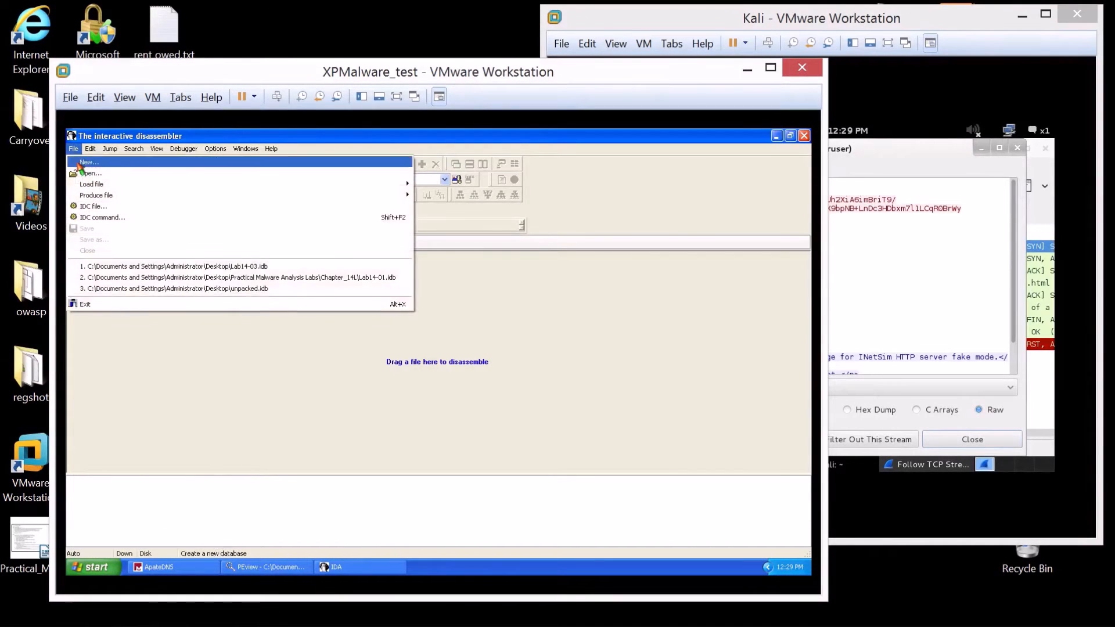
left_click(85, 174)
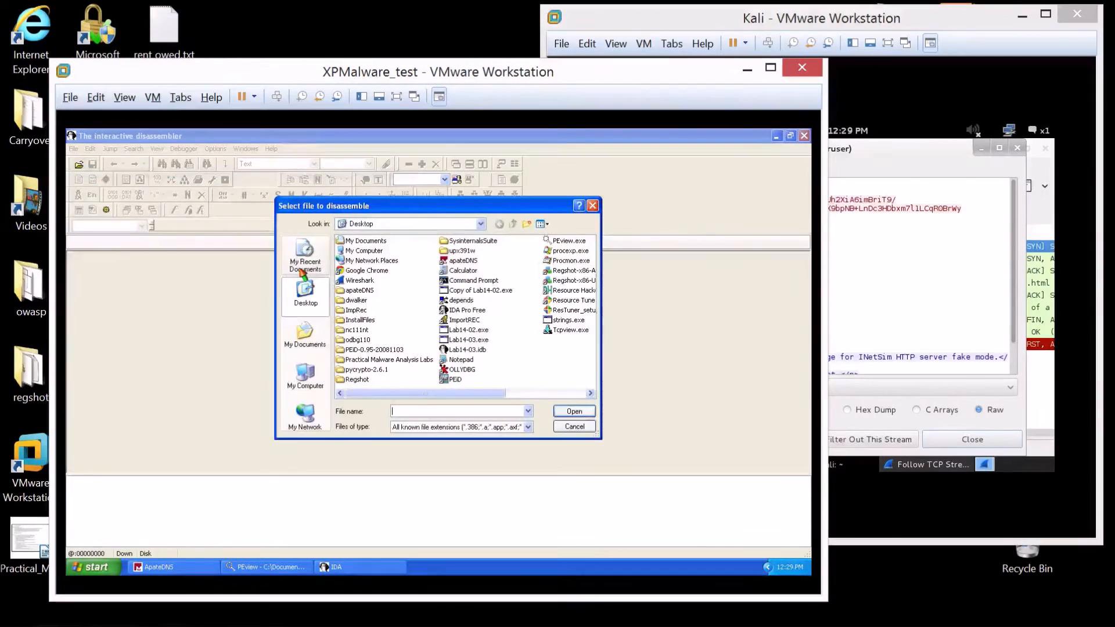
double_click(468, 331)
left_click(386, 464)
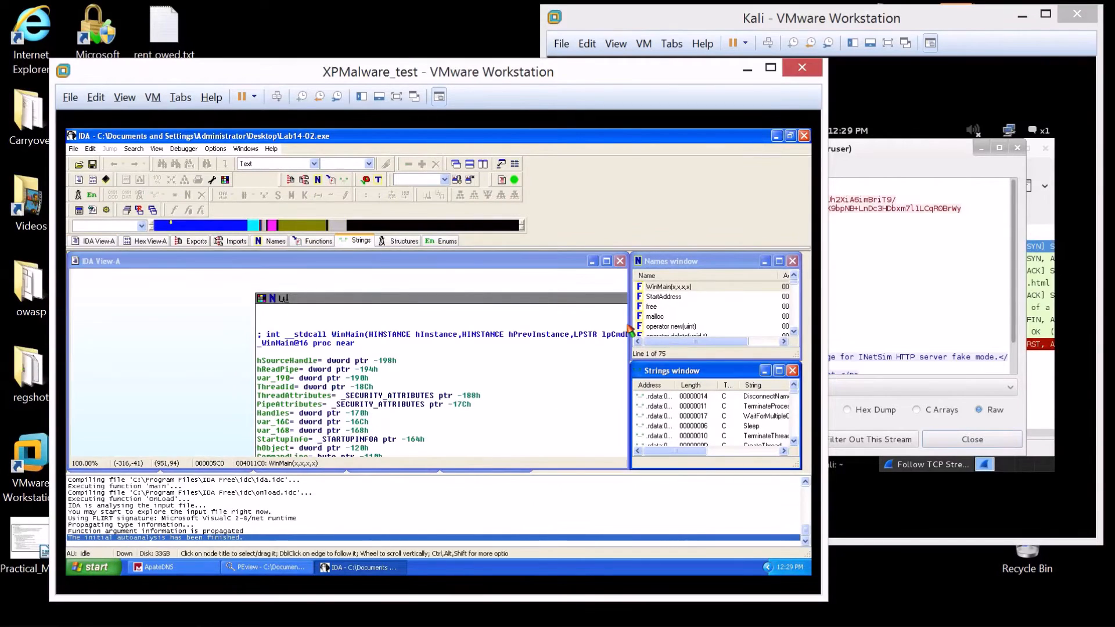
Maximize the Strings window and open the alphabet string starting with XYZlabcd3 at its location in the .data section.
double_click(671, 375)
scroll(186, 356, "down", 10)
scroll(192, 366, "down", 4)
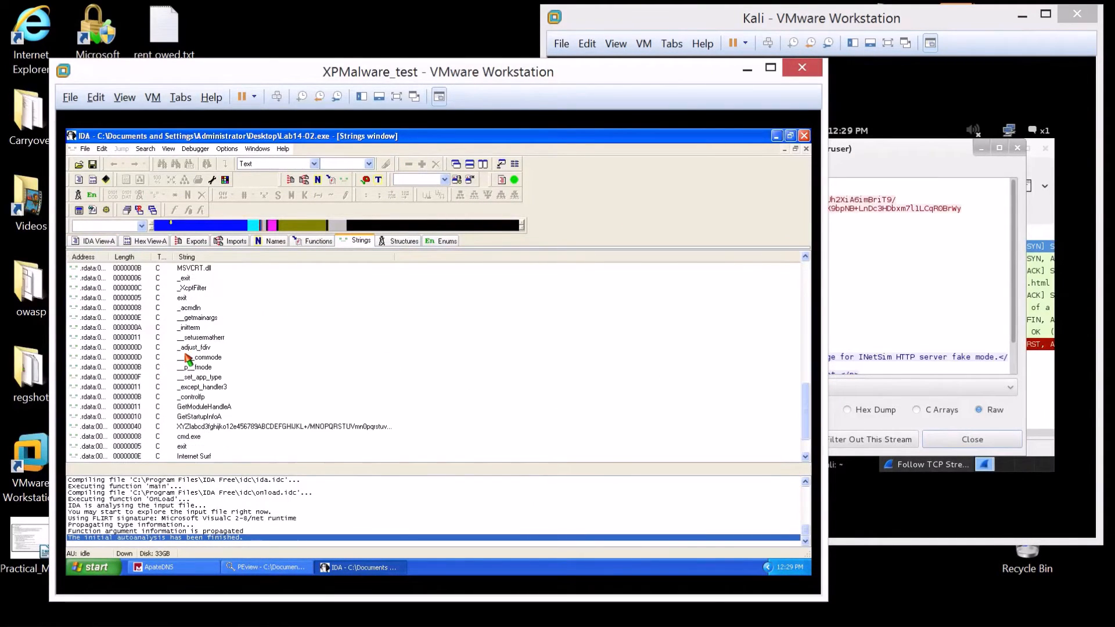
left_click(202, 388)
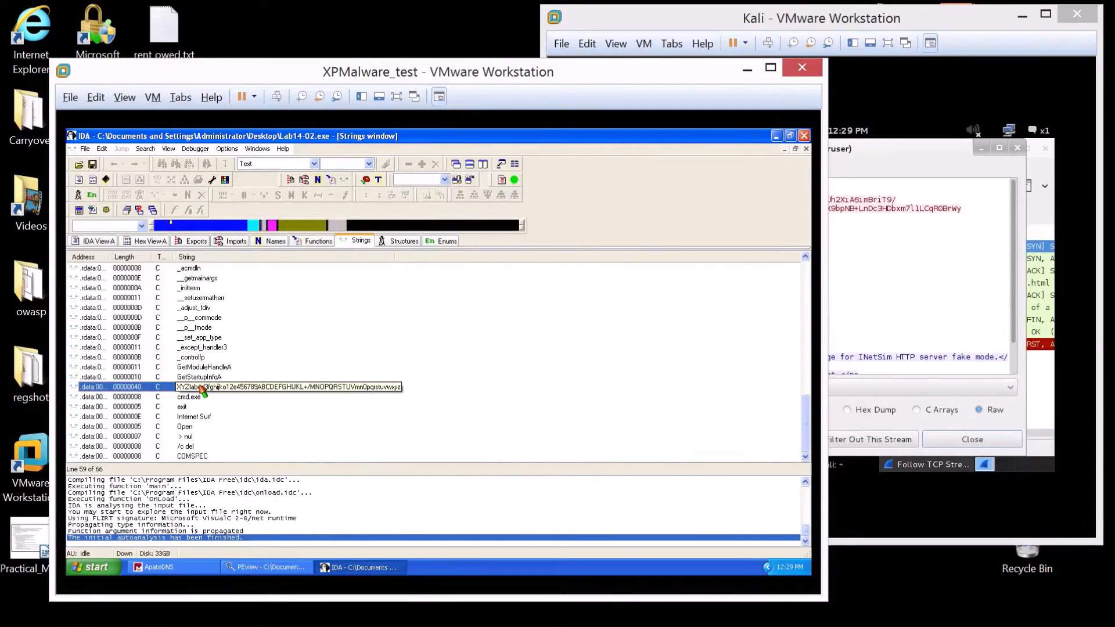
double_click(202, 387)
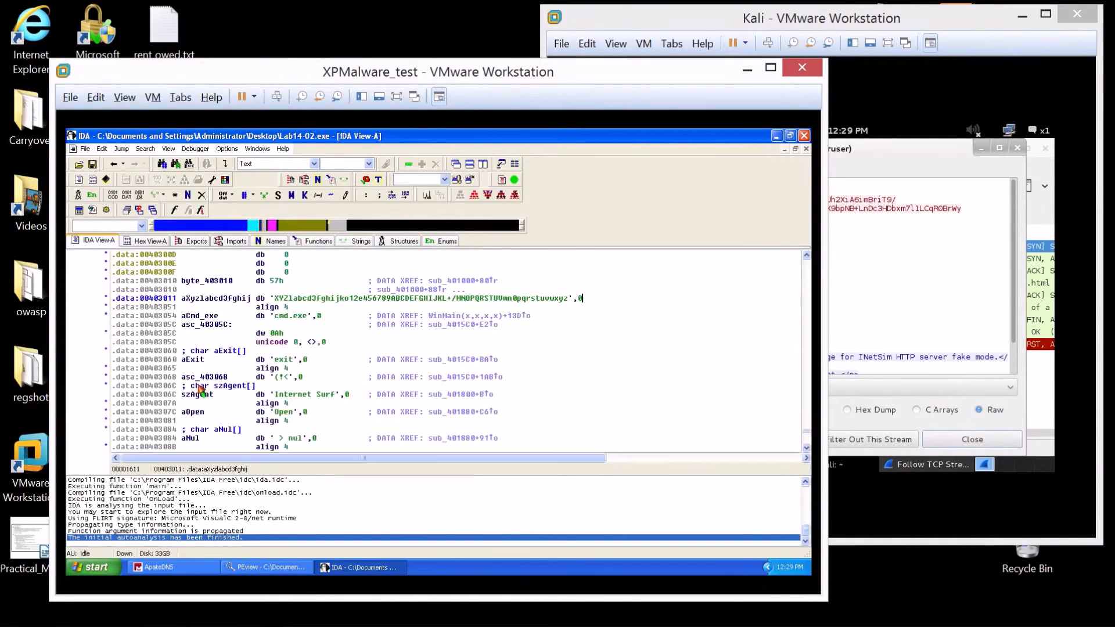
Chart the cross-references from and to byte_403010, and close the resulting graph.
left_click(198, 280)
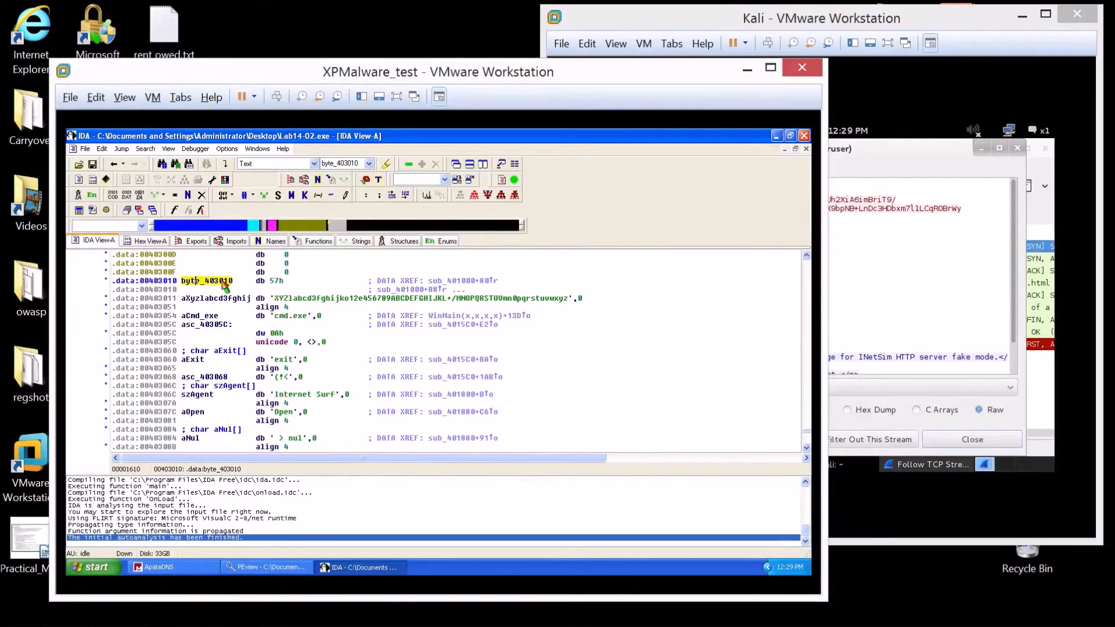
right_click(207, 282)
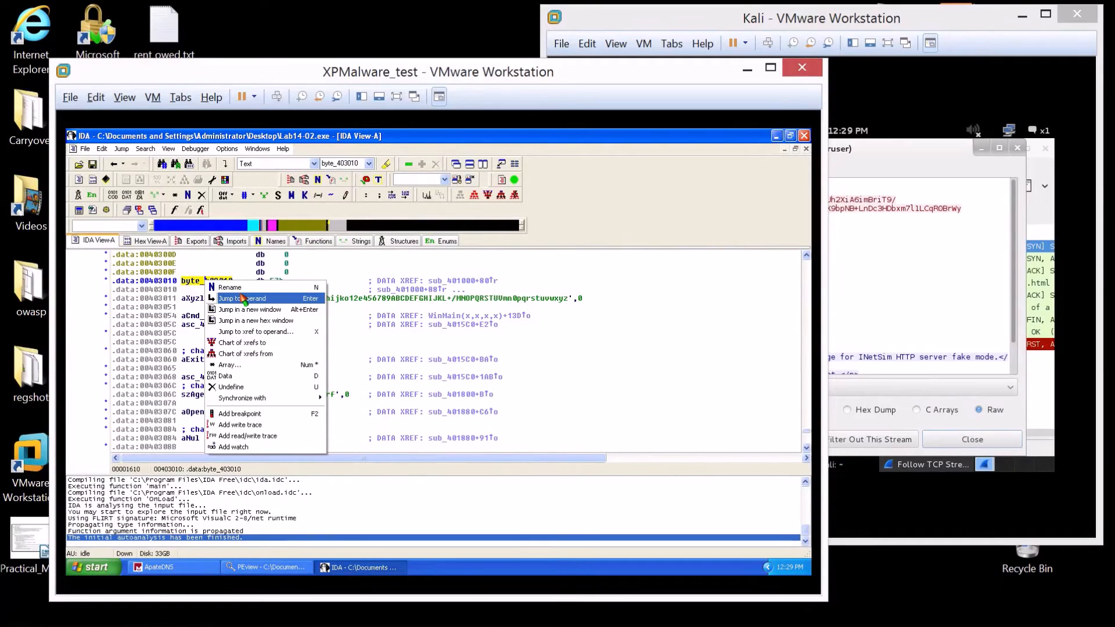
left_click(270, 354)
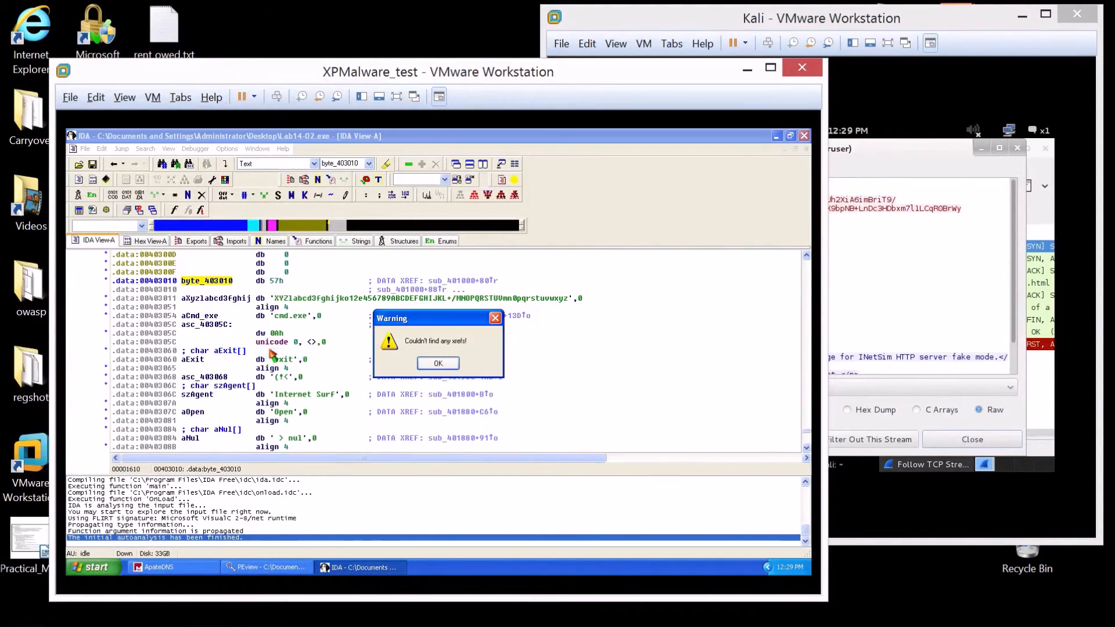
left_click(437, 362)
right_click(209, 286)
left_click(261, 347)
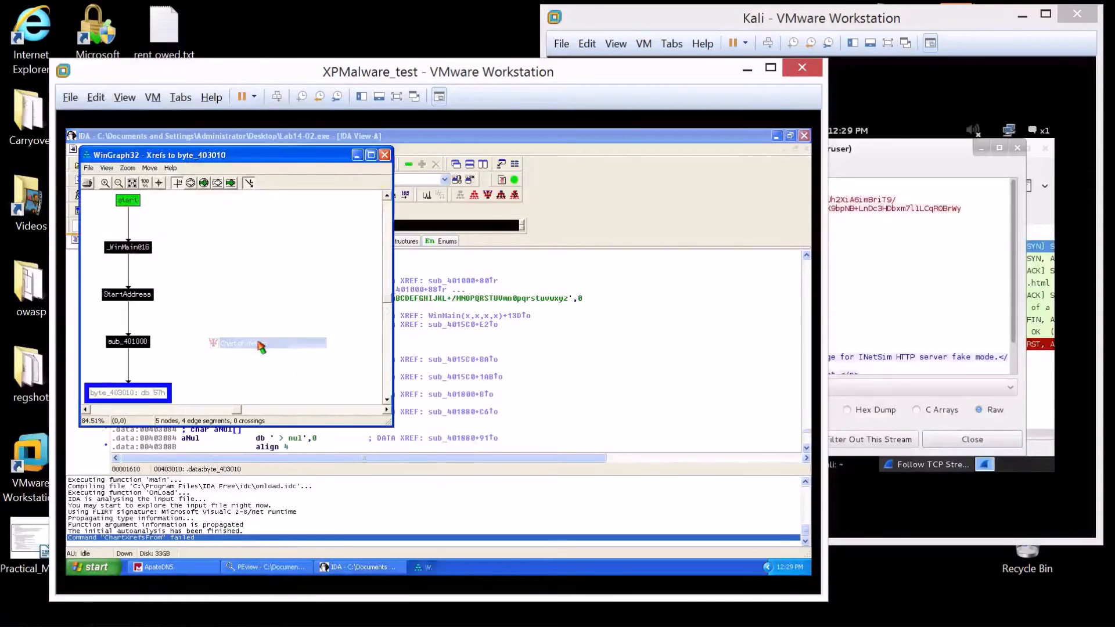
left_click(385, 155)
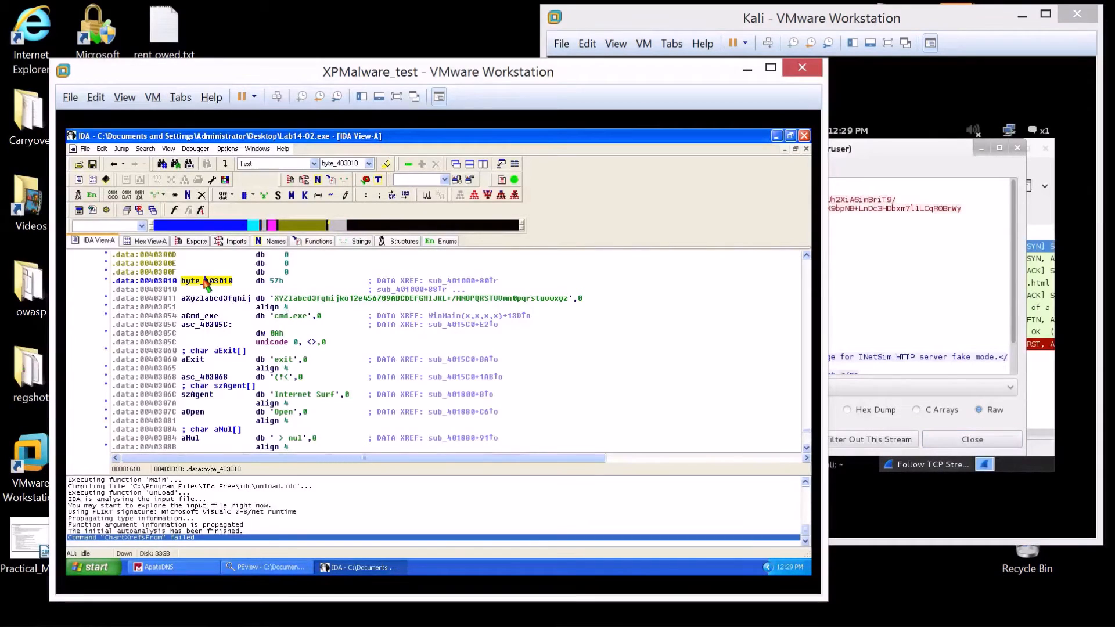
List the cross-references to byte_403010, jump to the one at sub_401000+A7, and highlight the name at the start of that function.
key("x")
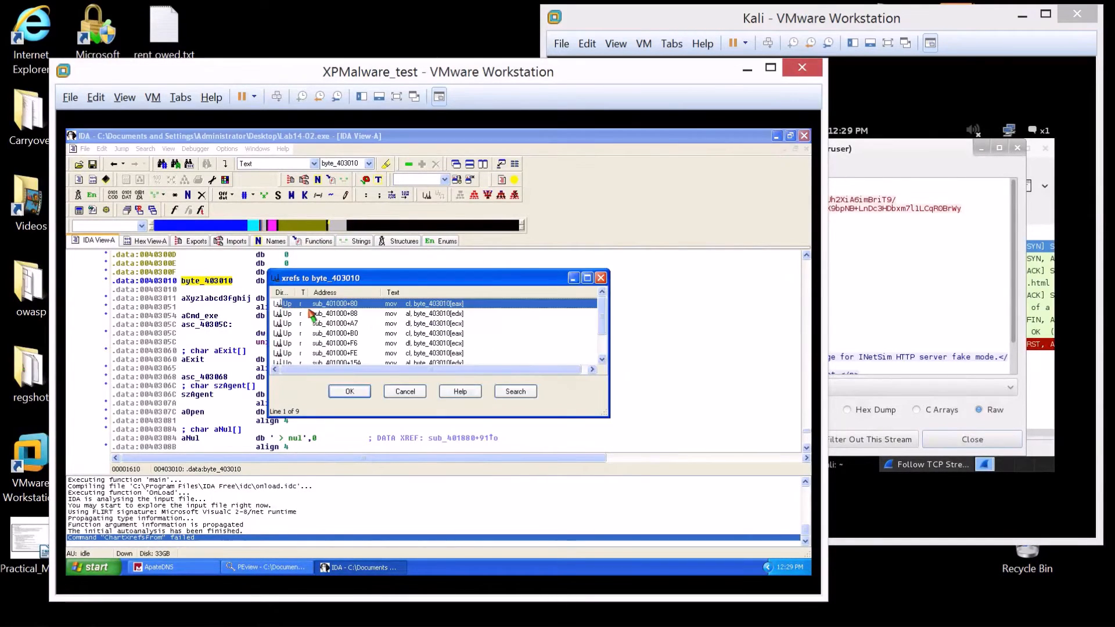
double_click(372, 324)
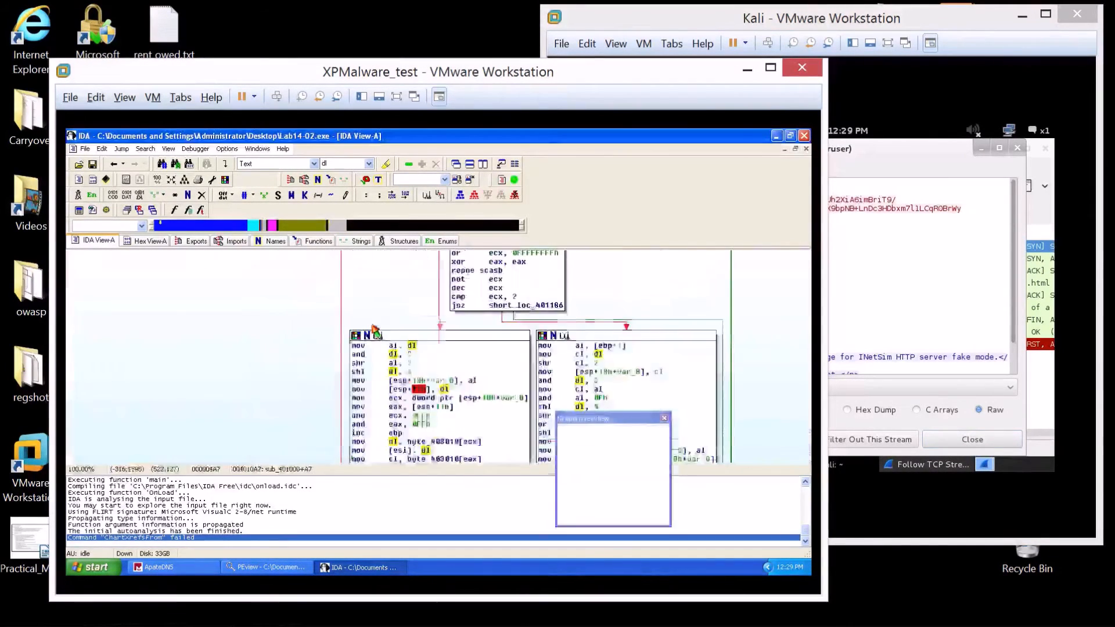
scroll(221, 351, "up", 20)
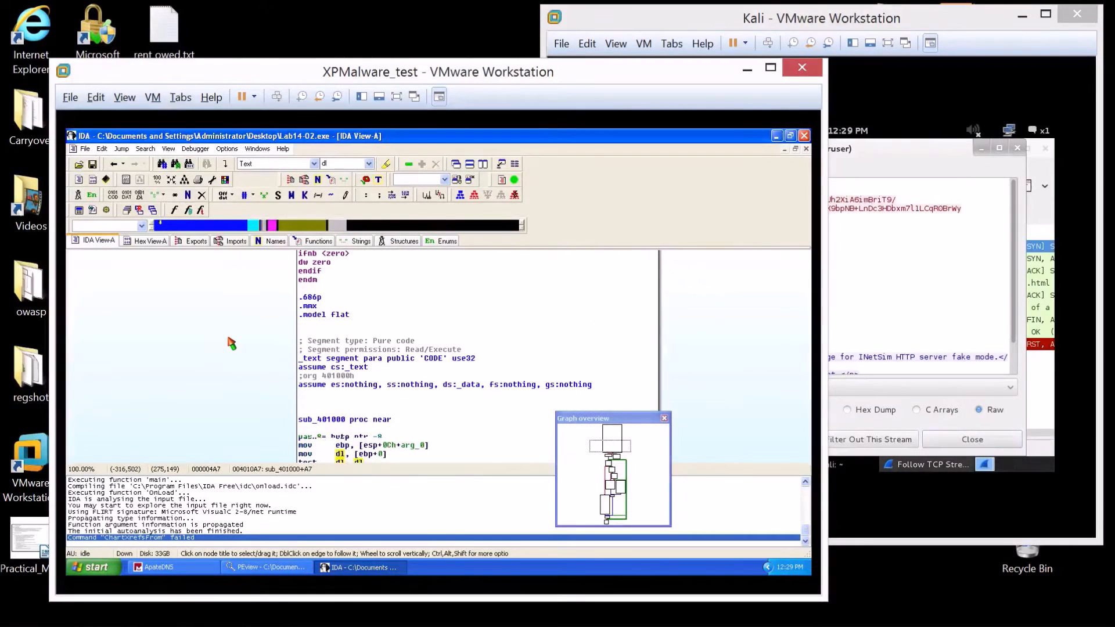
scroll(231, 343, "down", 3)
left_click(329, 314)
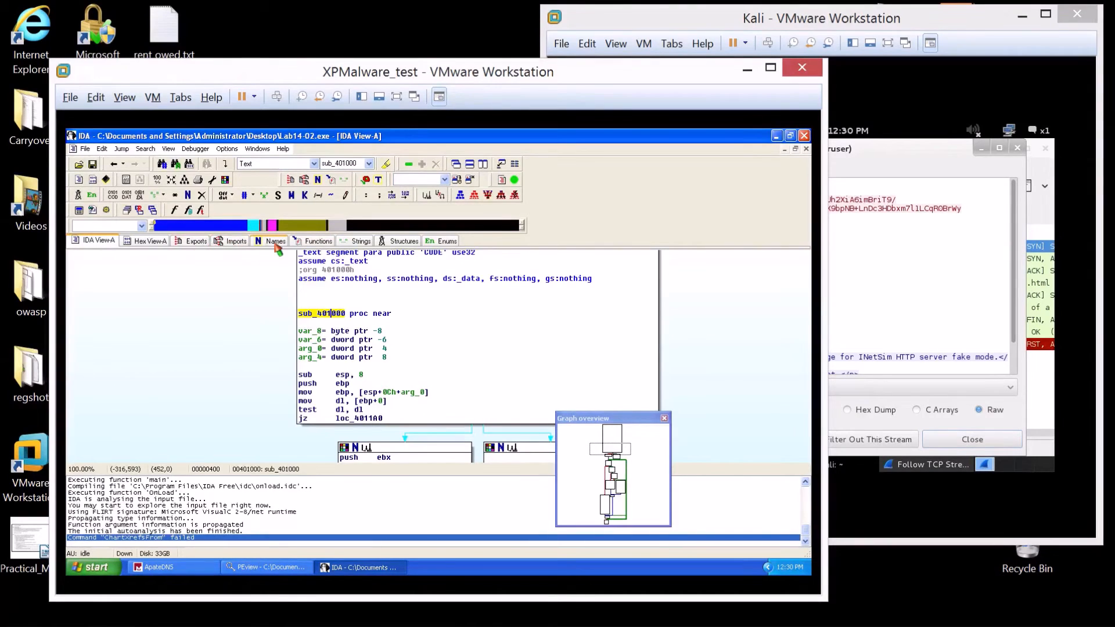
left_click(308, 243)
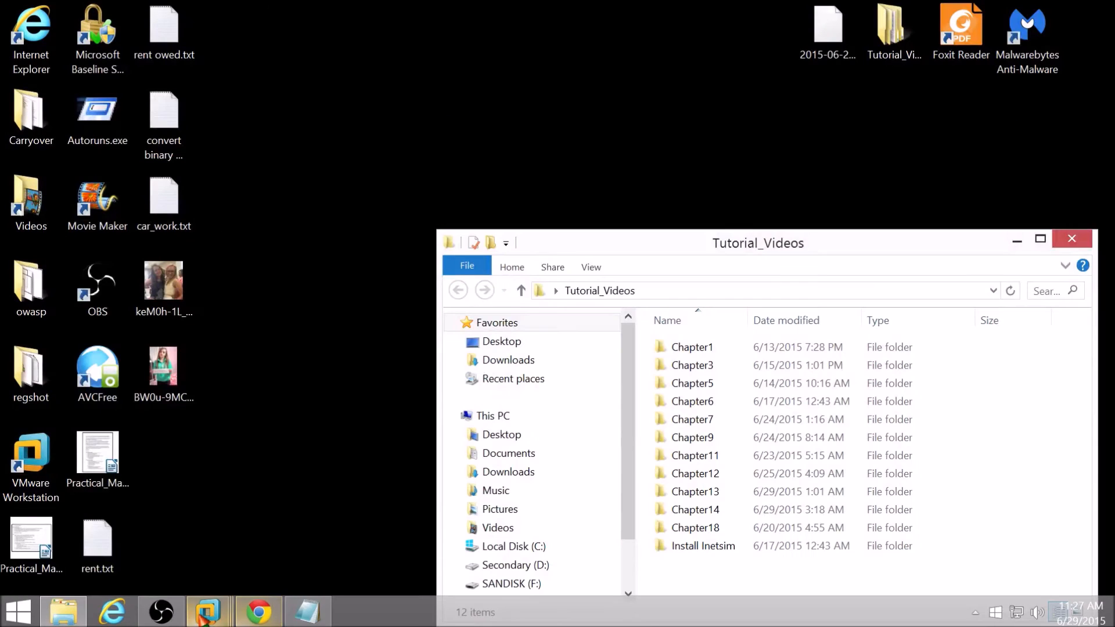
Bring up the XPMalware_test and Kali virtual machine windows, and close the Tutorial_Videos folder.
left_click(200, 617)
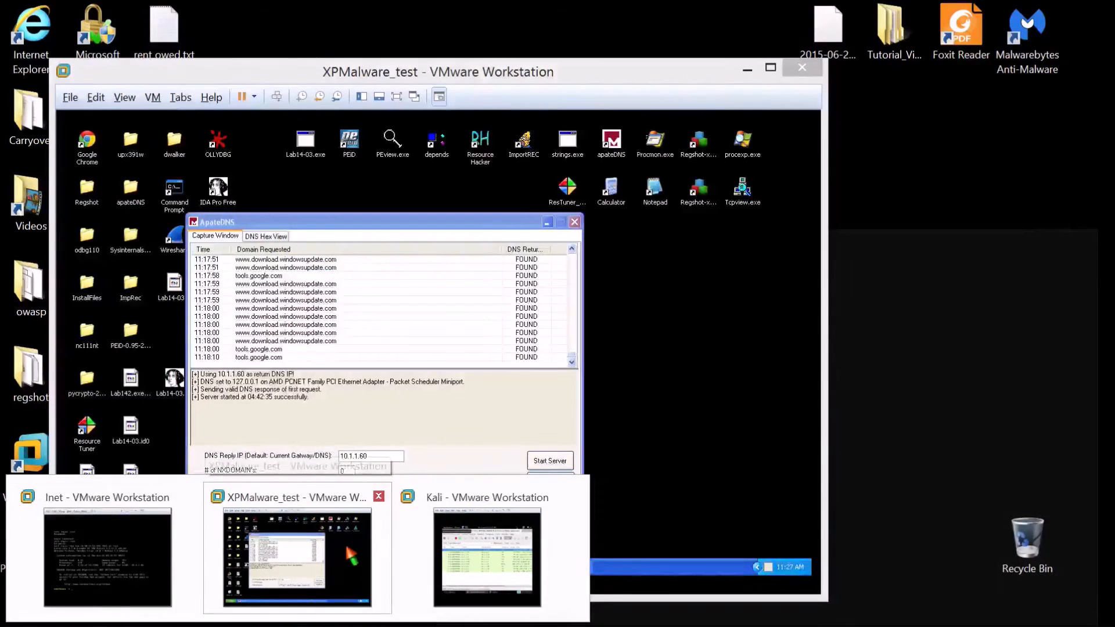
left_click(348, 547)
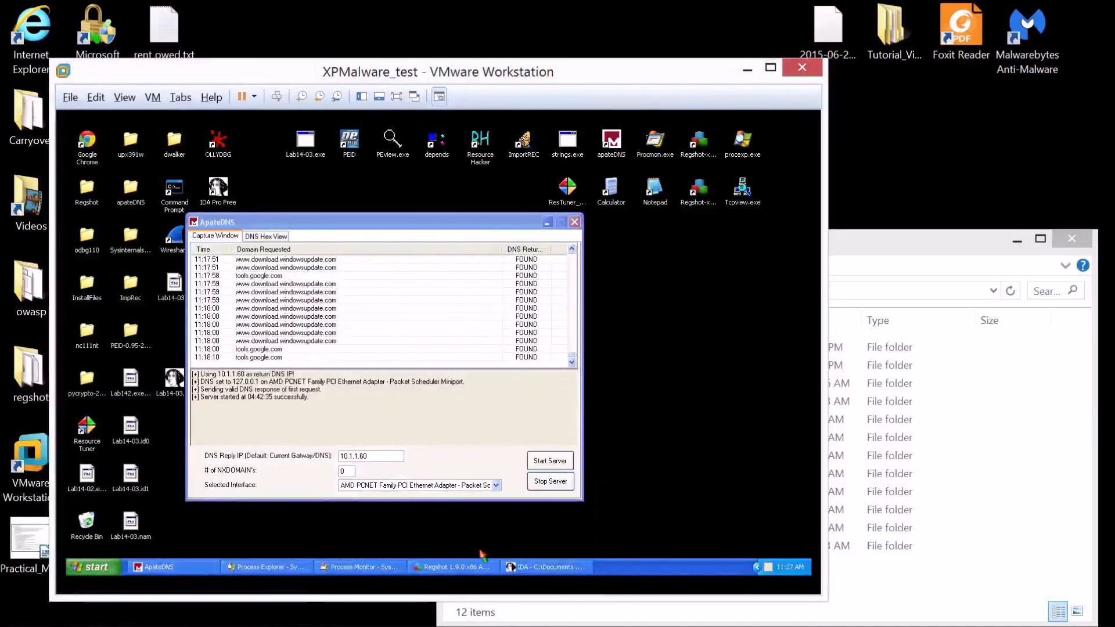
left_click(1070, 237)
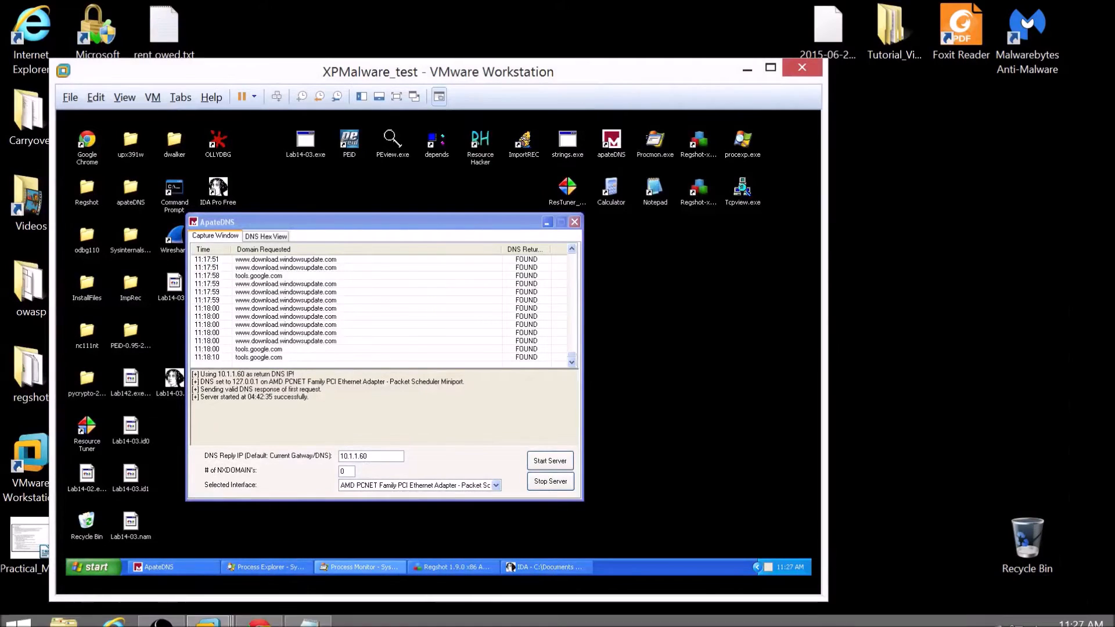
left_click(208, 612)
left_click(475, 517)
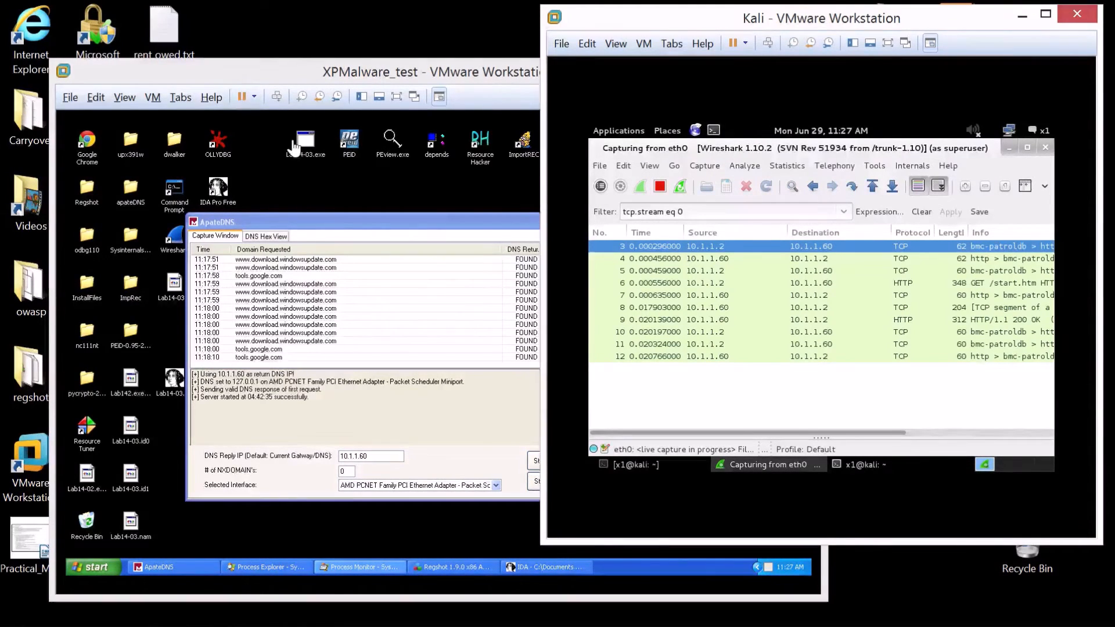
View the details of packet 3 in Kali's Wireshark capture, close them, and follow that packet's TCP stream.
double_click(694, 248)
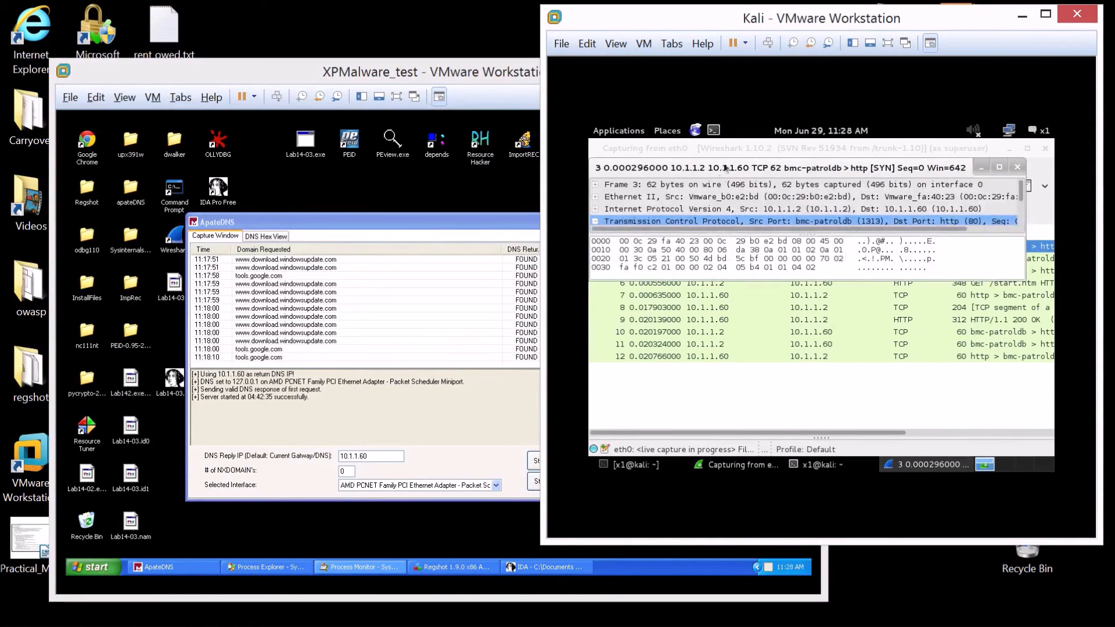
left_click(1017, 168)
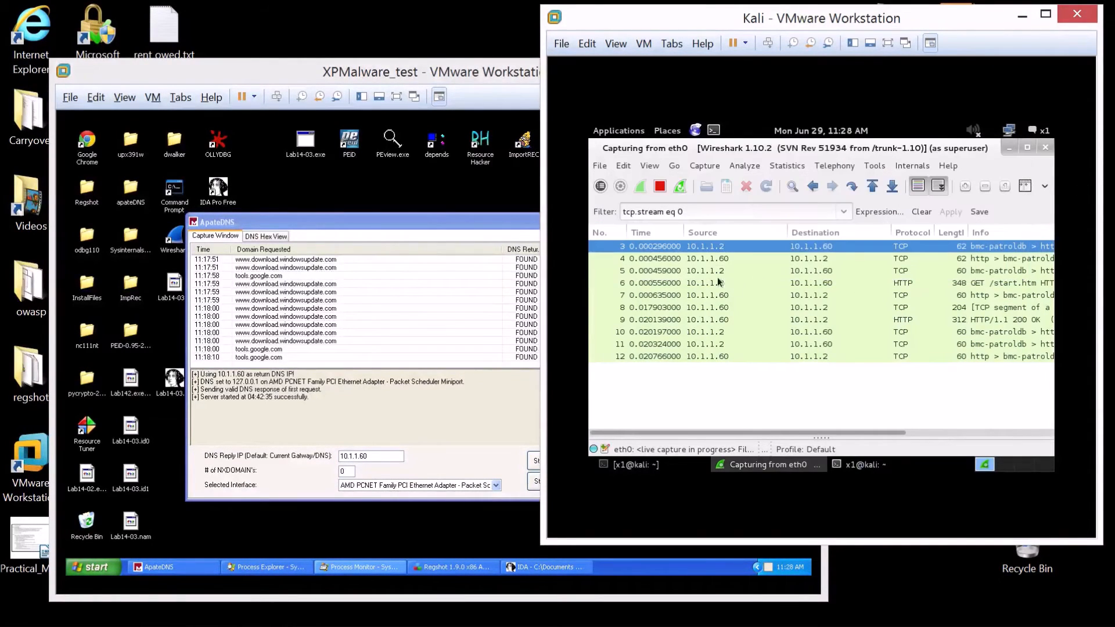
right_click(695, 250)
left_click(767, 353)
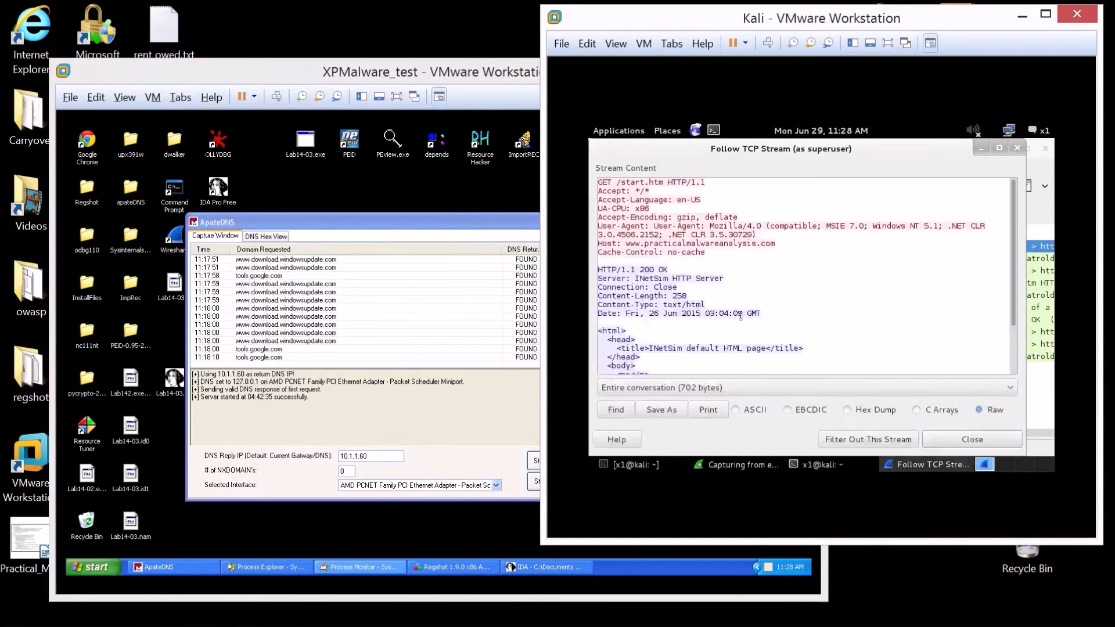
Highlight the HTTP request headers in the TCP stream, glance at the XP machine, and clear the selection back in Kali.
left_click_drag(745, 257, 589, 184)
left_click(333, 185)
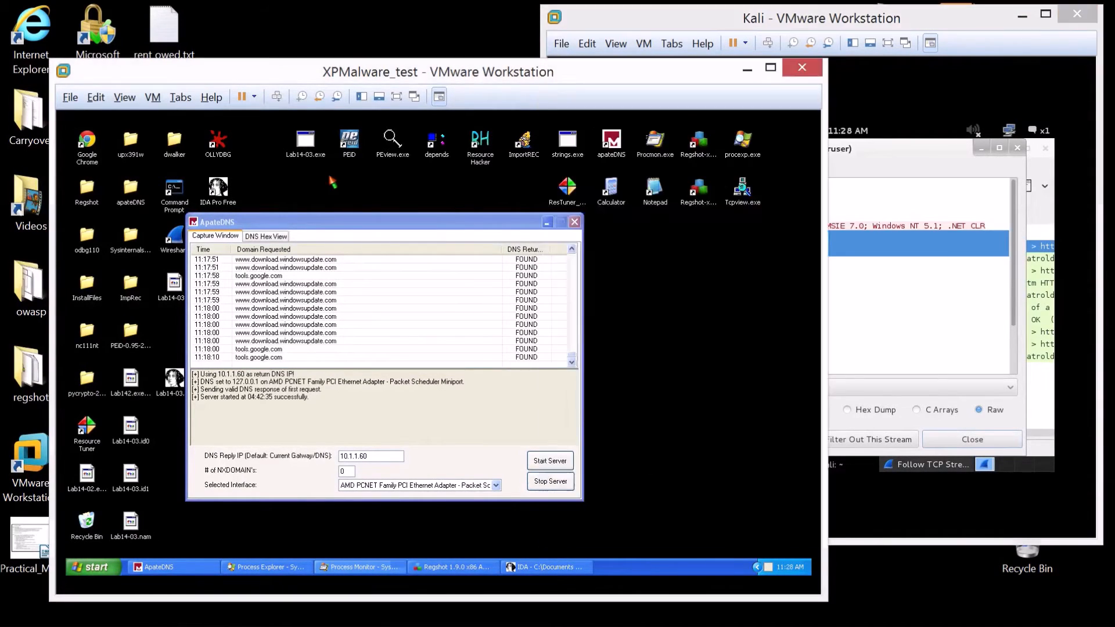
left_click(910, 178)
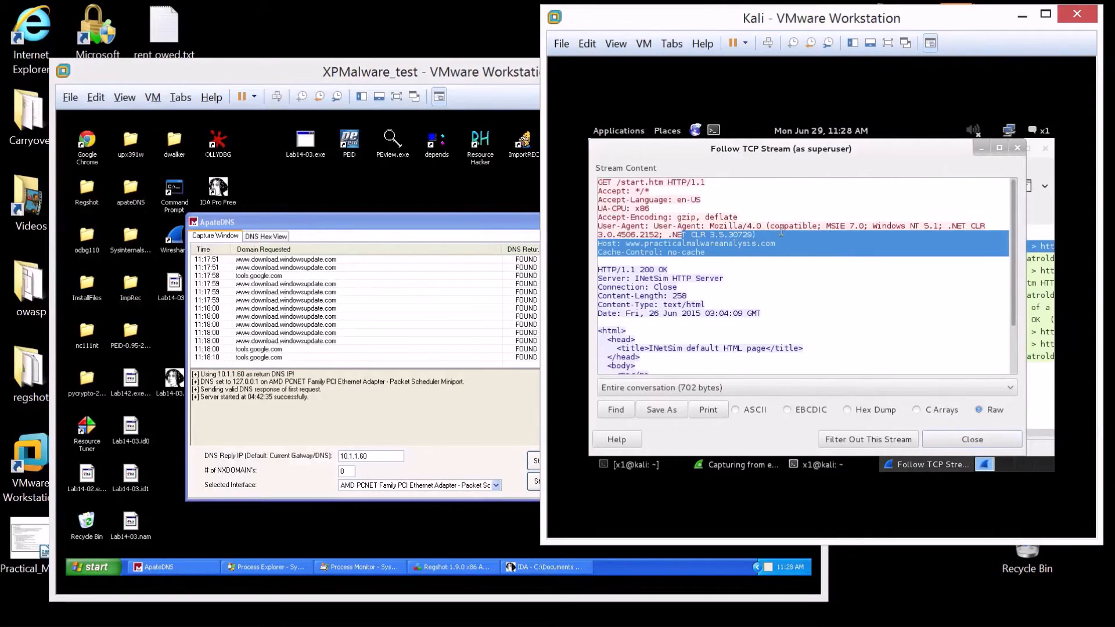
left_click(782, 232)
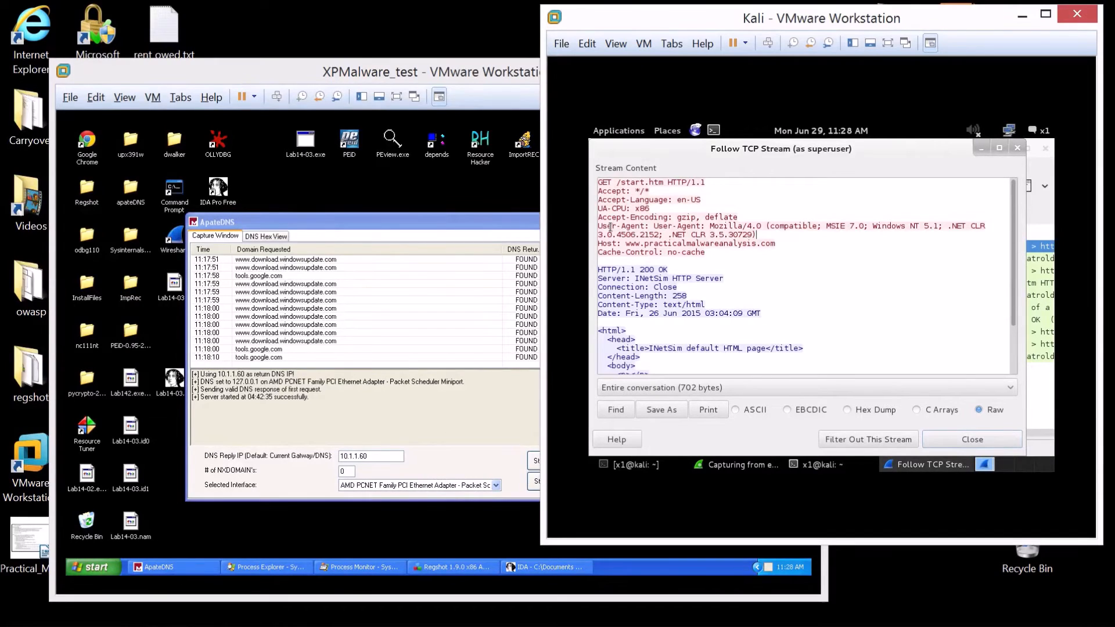
Examine the UA-CPU and User-Agent headers of the start.htm request by highlighting them, and clear the selection.
left_click_drag(599, 208, 628, 208)
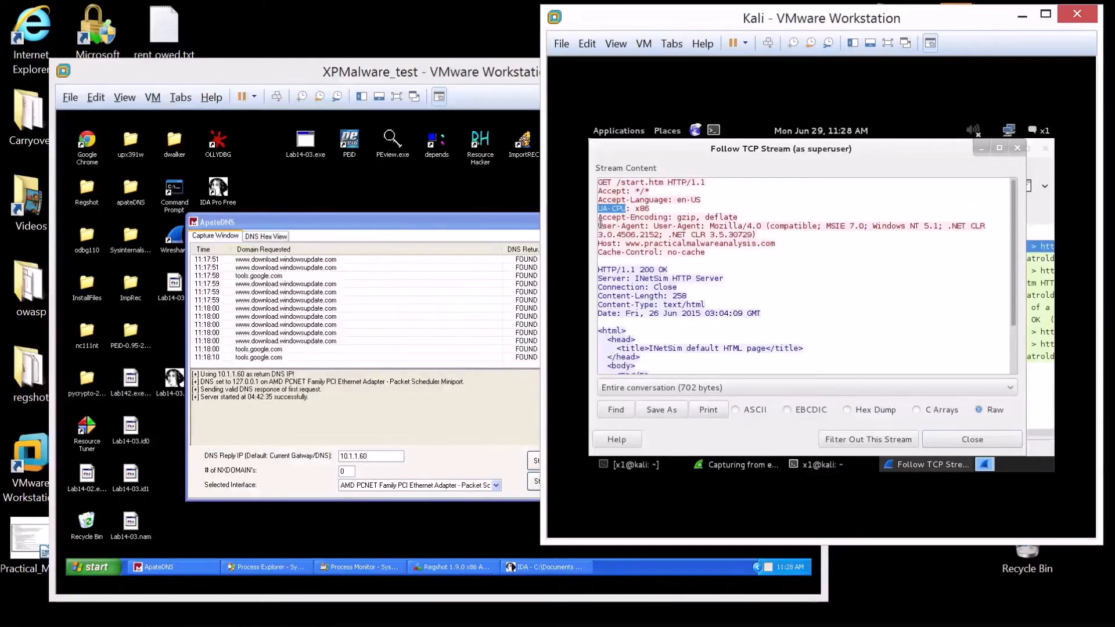
left_click_drag(600, 225, 643, 226)
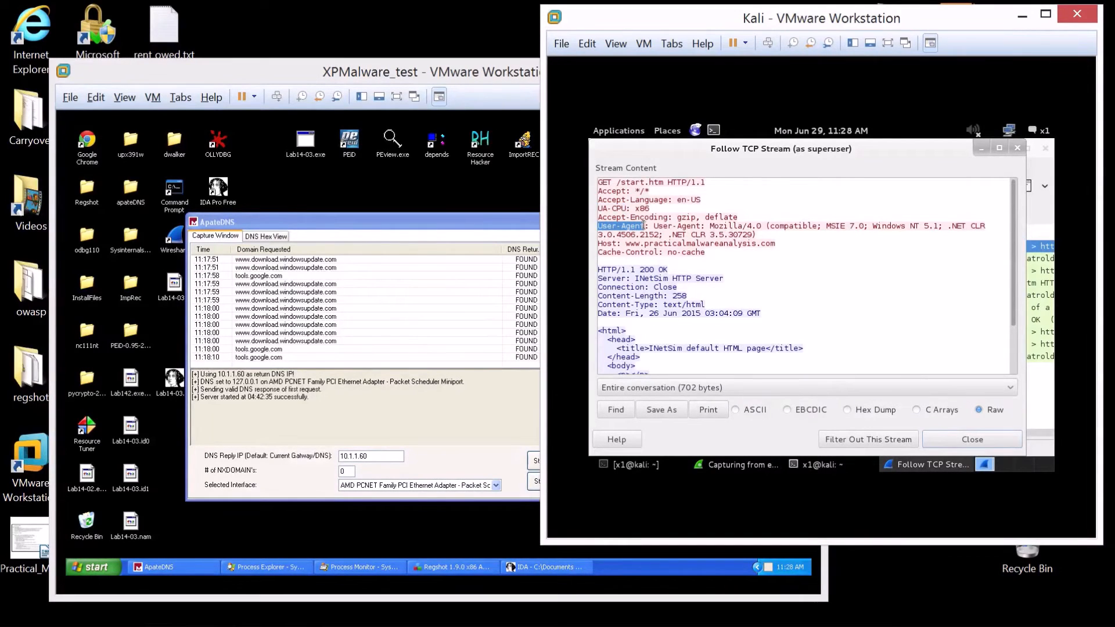
left_click(650, 225)
left_click_drag(598, 225, 990, 231)
left_click(952, 236)
left_click_drag(773, 233, 741, 228)
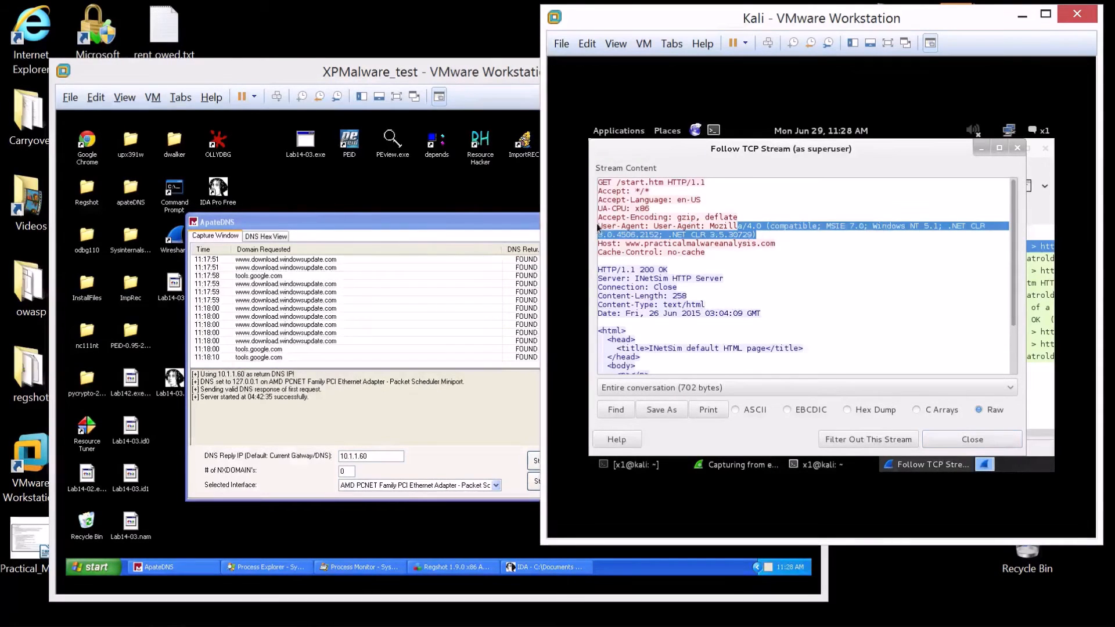
left_click_drag(602, 226, 768, 226)
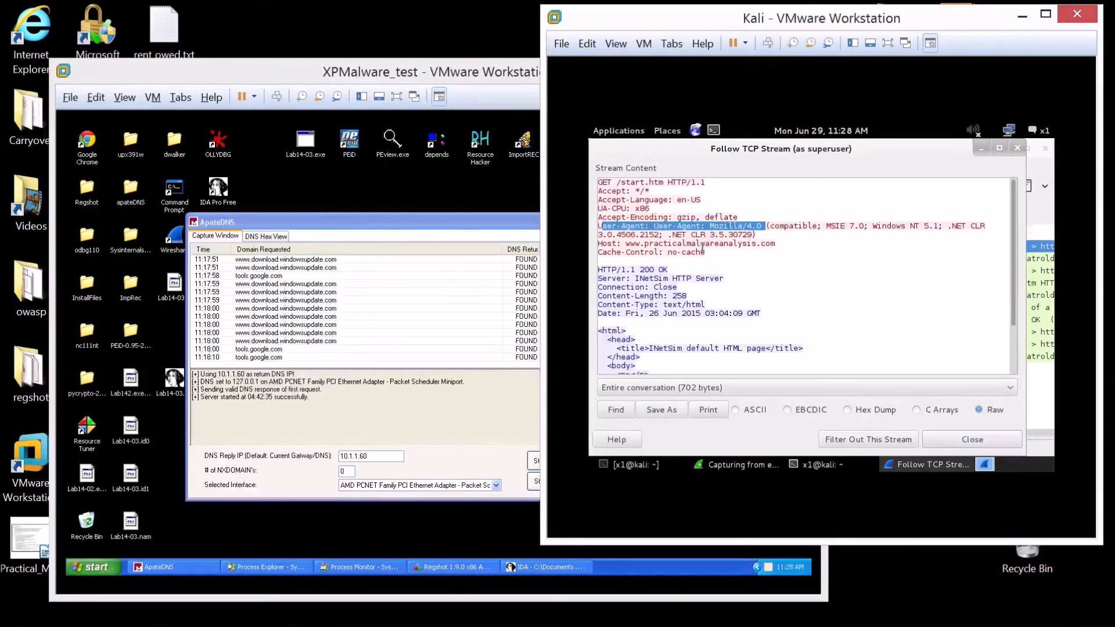
left_click(703, 248)
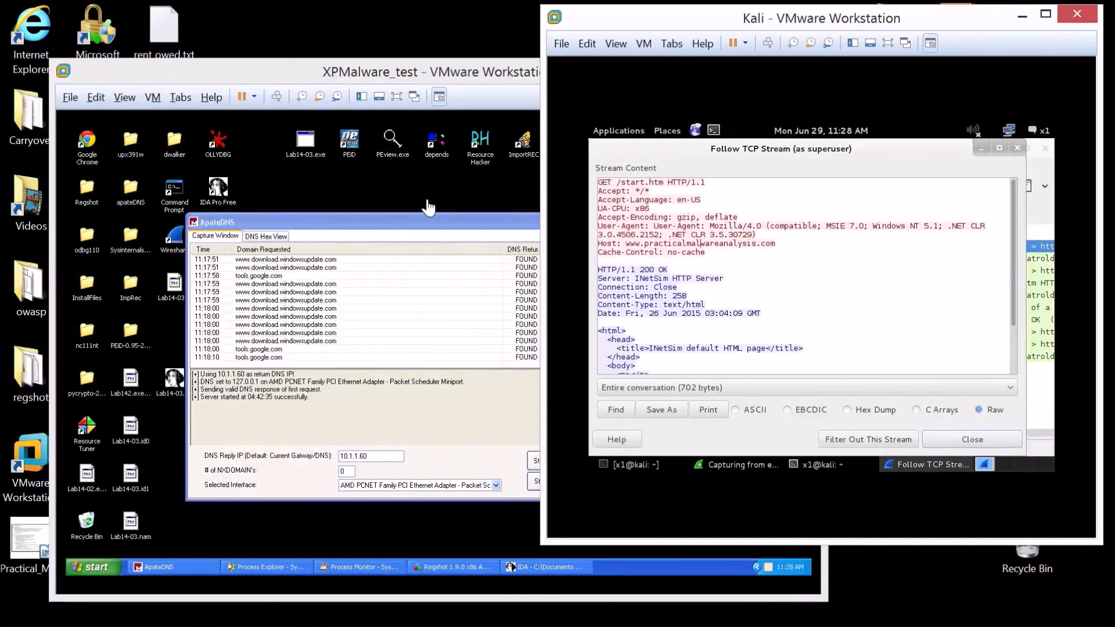
Compare the XP desktop with Kali's TCP stream, and select Lab14-03.exe on the XP desktop.
left_click(314, 318)
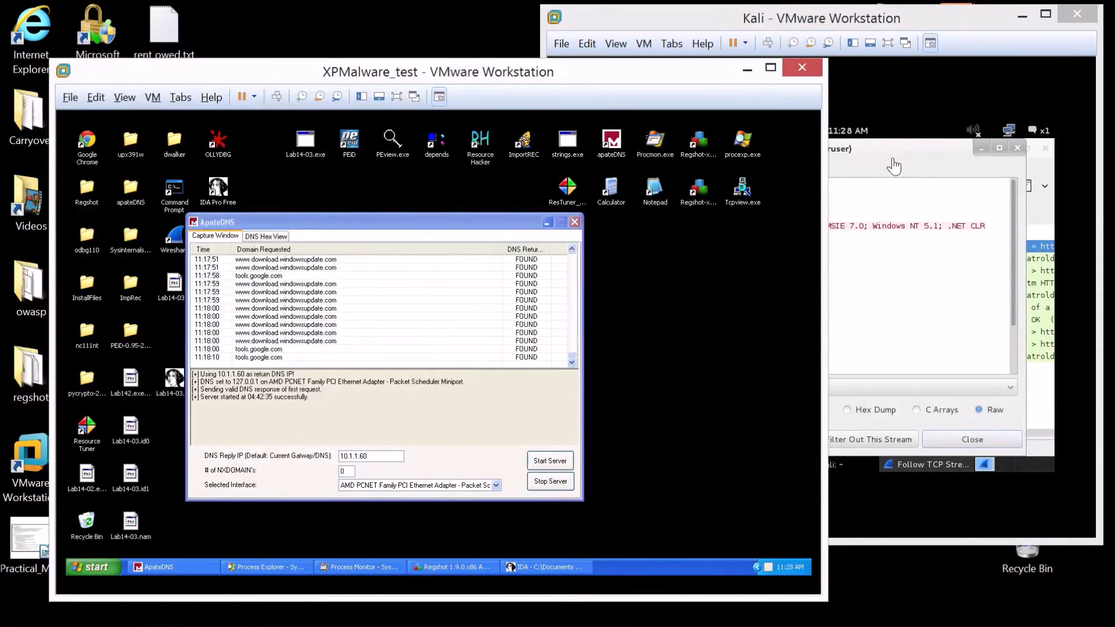
left_click(892, 165)
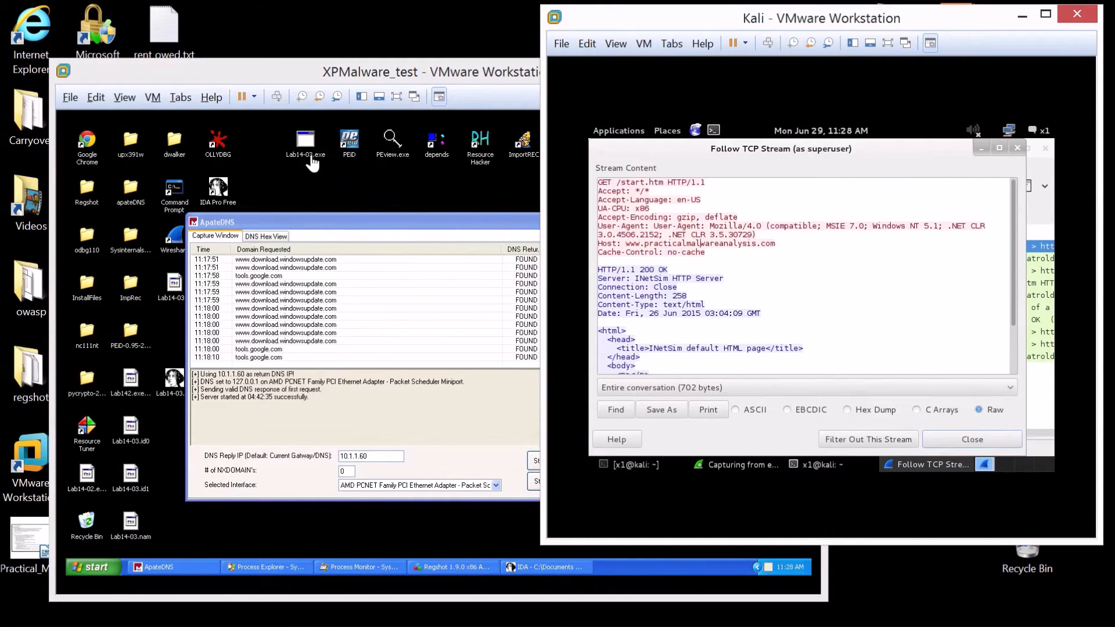
left_click(264, 384)
left_click(306, 145)
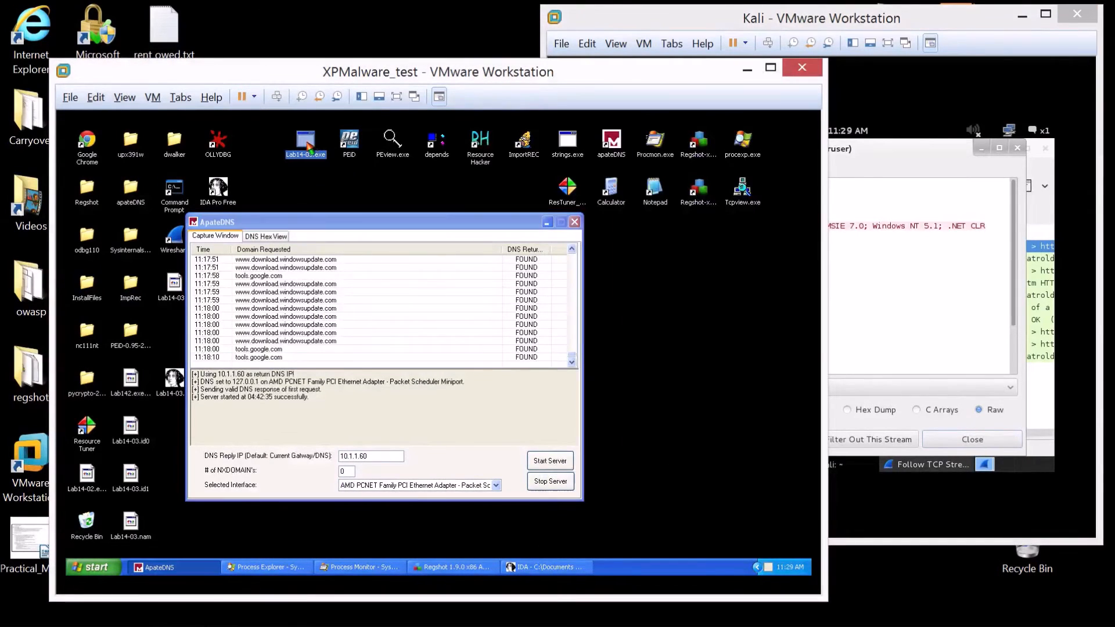
left_click(299, 358)
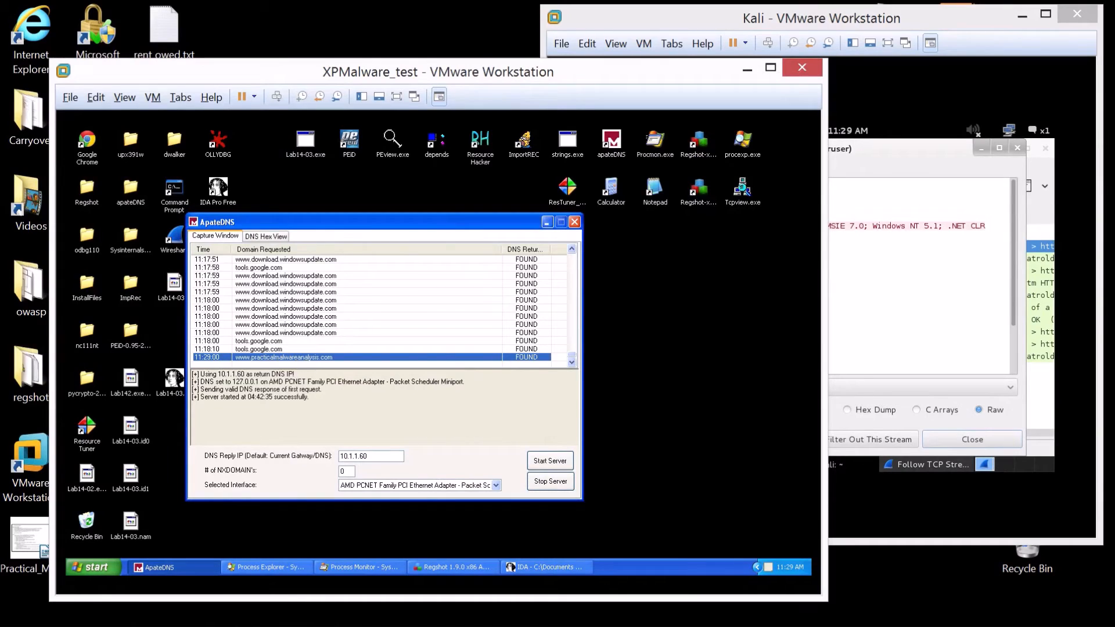
left_click(926, 156)
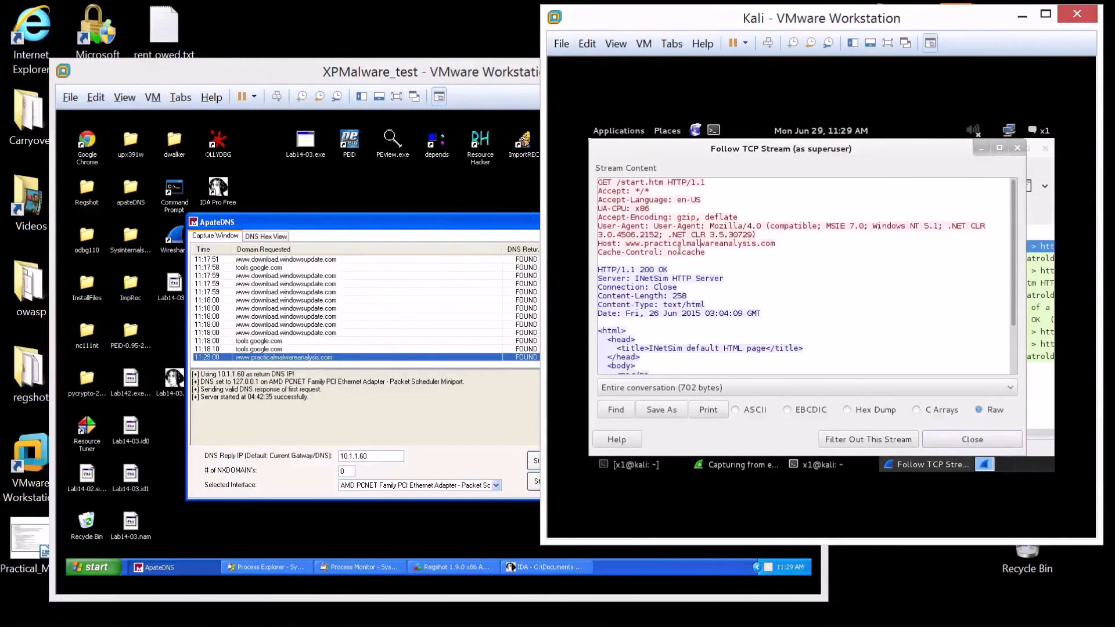
left_click_drag(624, 247, 784, 246)
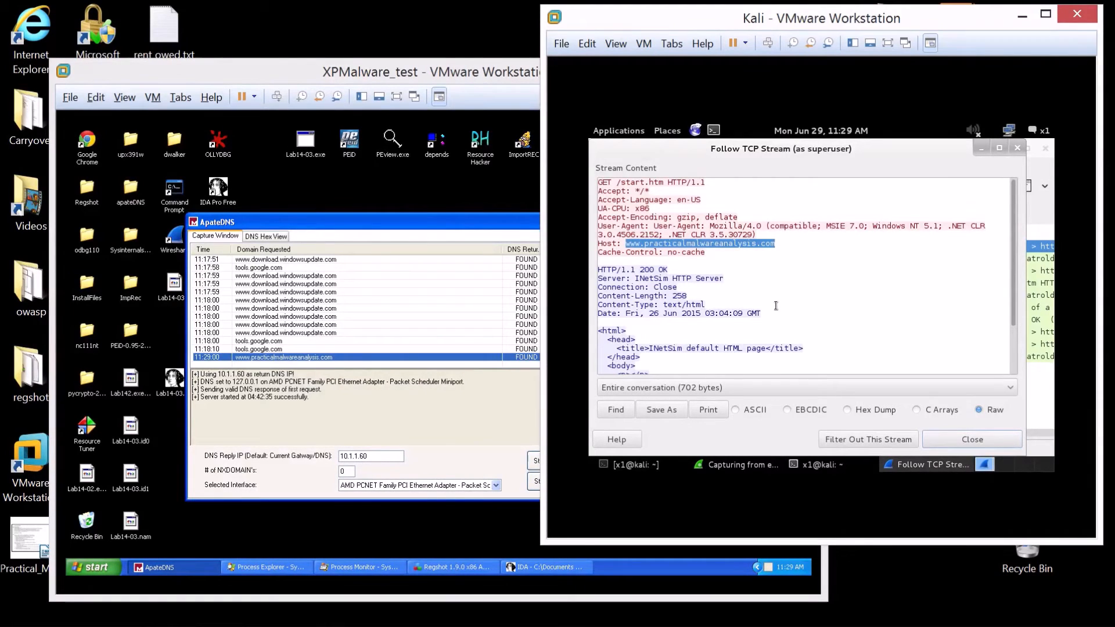
left_click(776, 306)
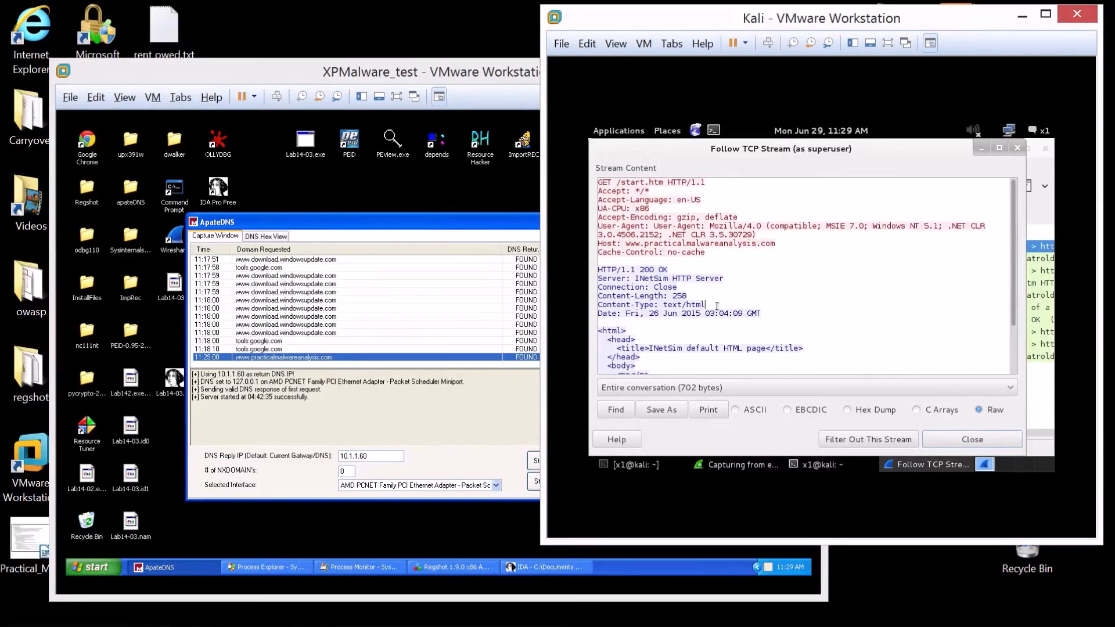
Switch to IDA on the XP machine, open the first C:\autobat.exe string, and follow FileName's cross-reference to create_read_file+61.
left_click(504, 569)
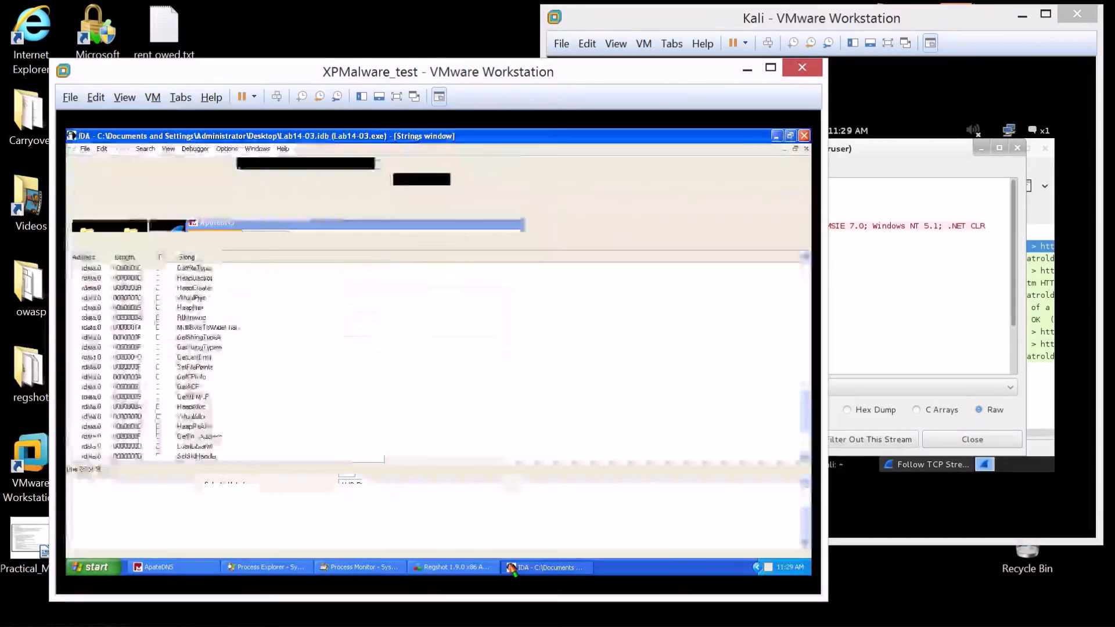
left_click(205, 377)
scroll(207, 381, "down", 3)
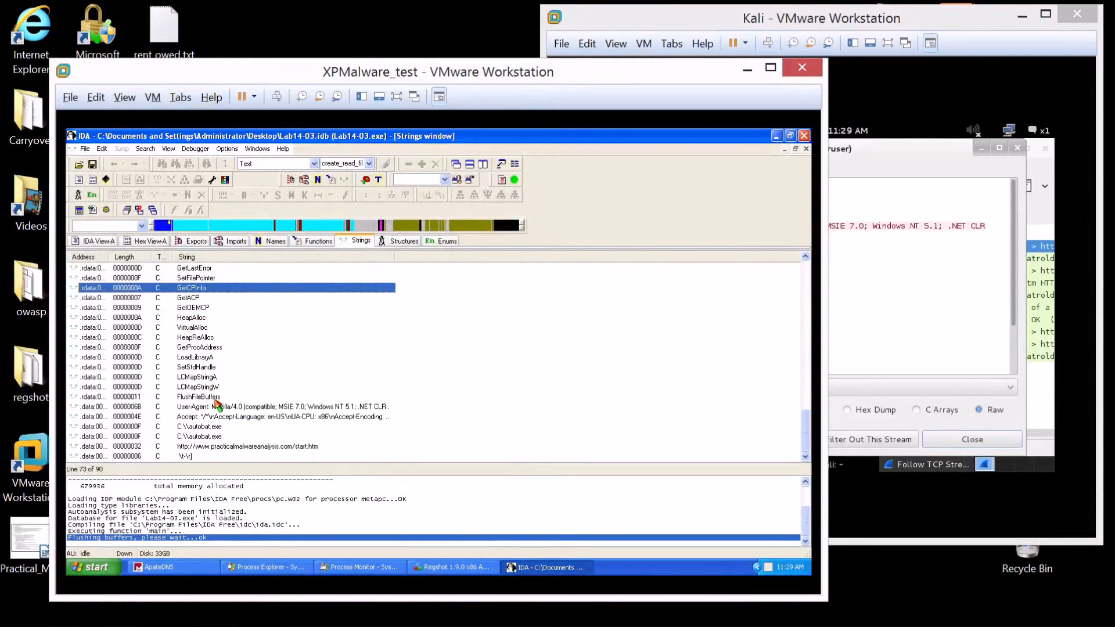
double_click(211, 427)
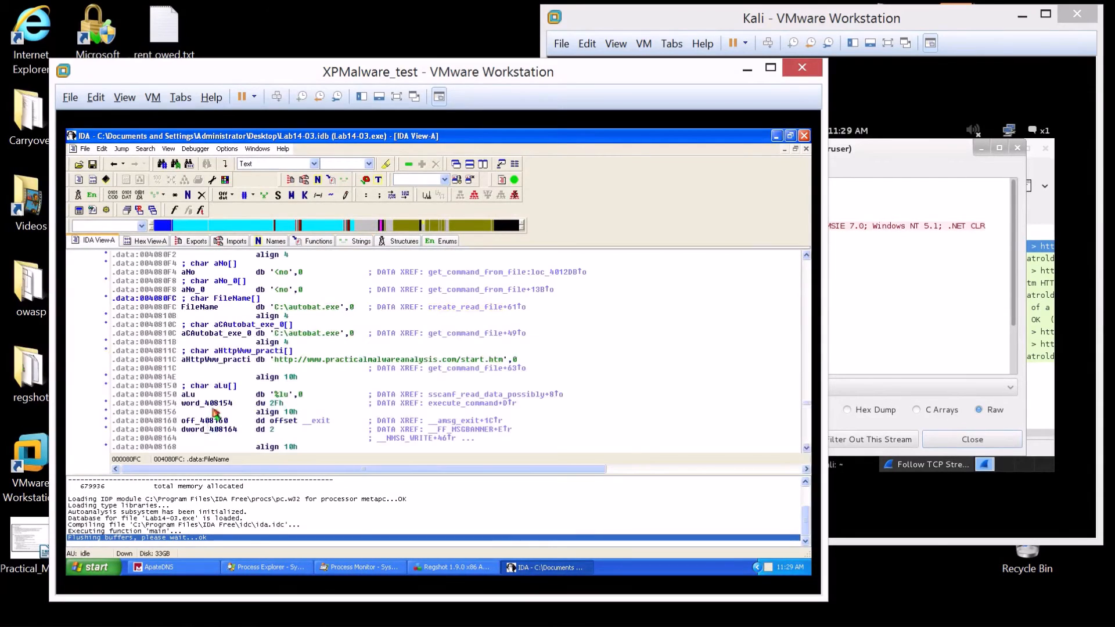
left_click(227, 304)
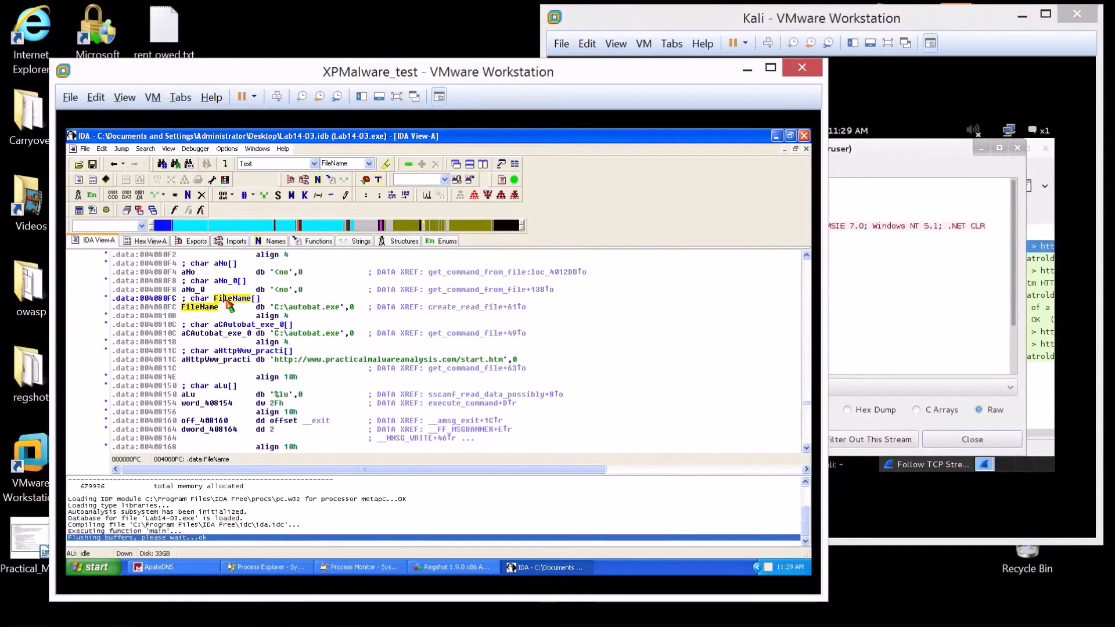
key("x")
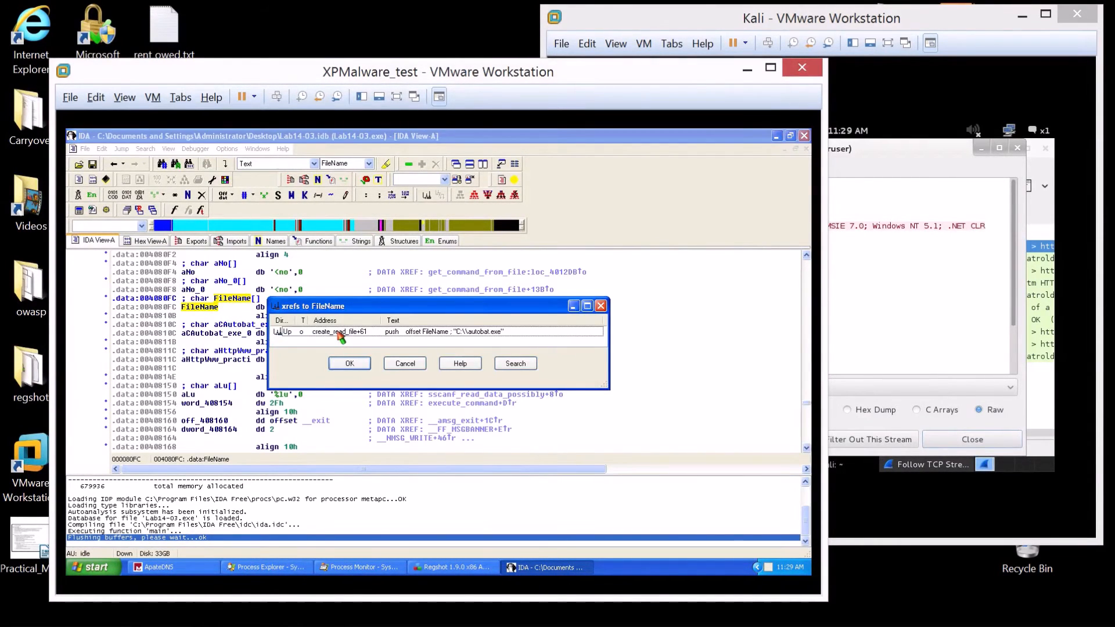
double_click(340, 334)
Examine the create_read_file graph from the CreateFileA and WriteFile calls to its end, and go back through the previous positions.
scroll(532, 384, "down", 6)
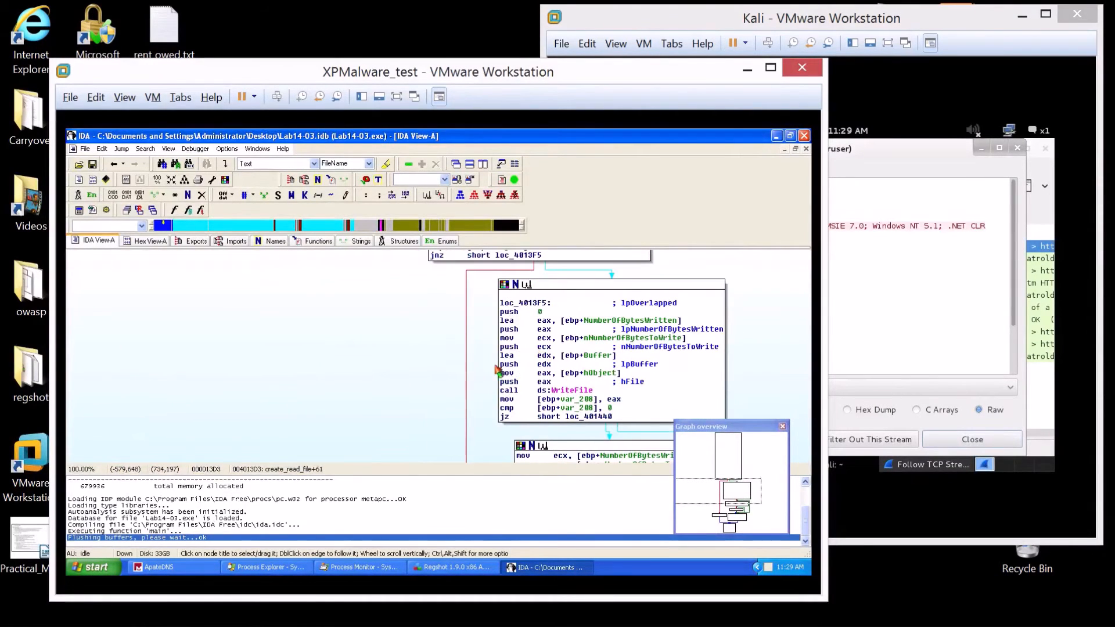
scroll(540, 357, "down", 3)
scroll(451, 406, "down", 2)
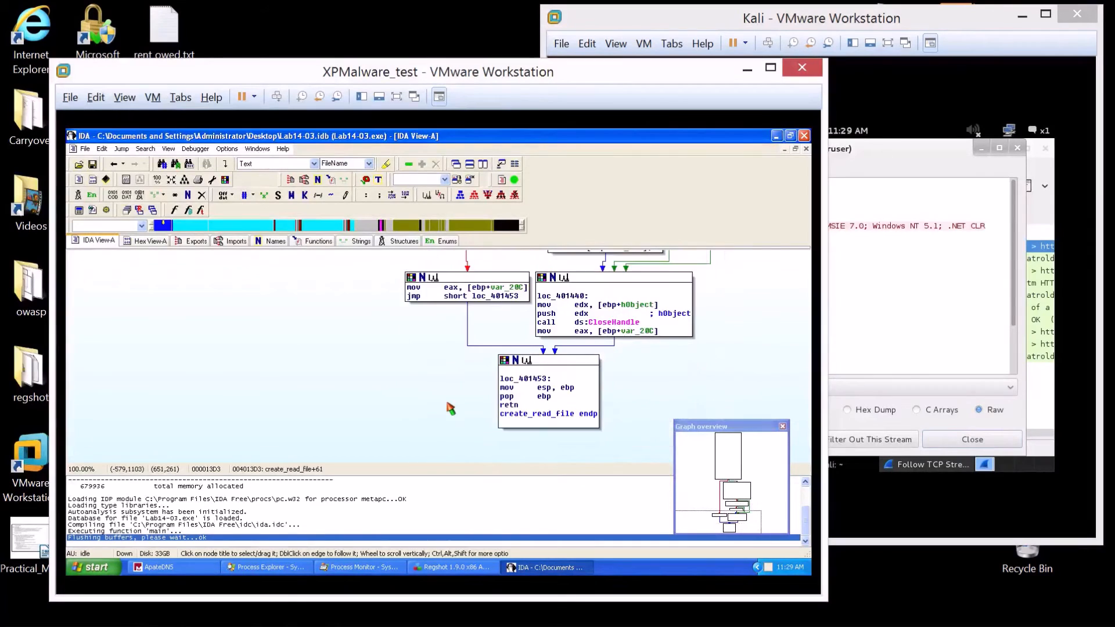
scroll(450, 406, "up", 10)
left_click_drag(451, 406, 352, 410)
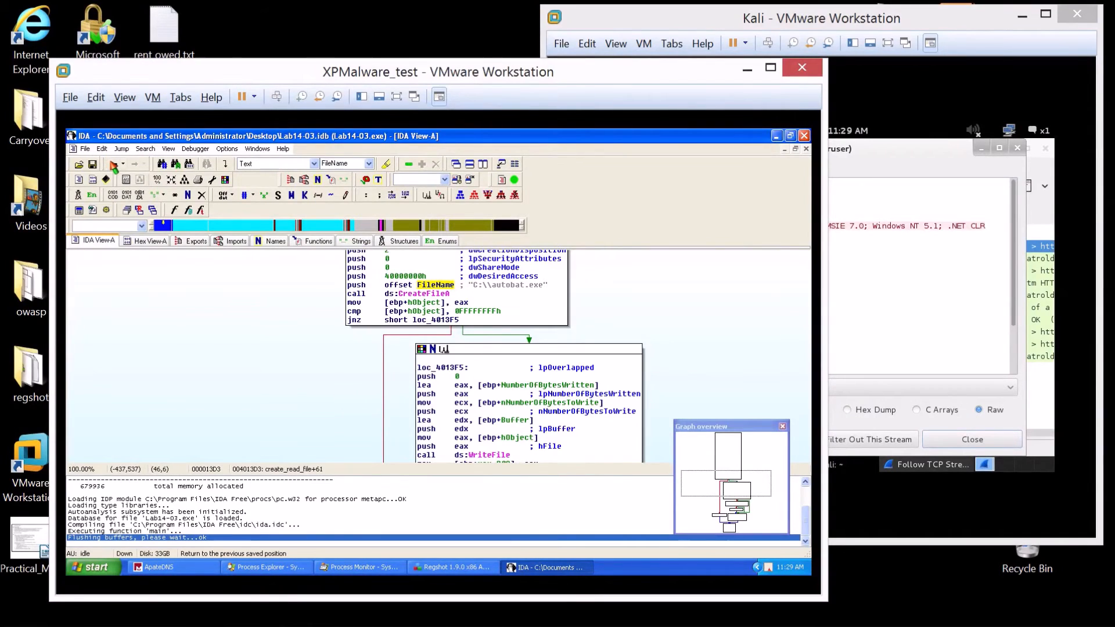
left_click(114, 164)
left_click(114, 164)
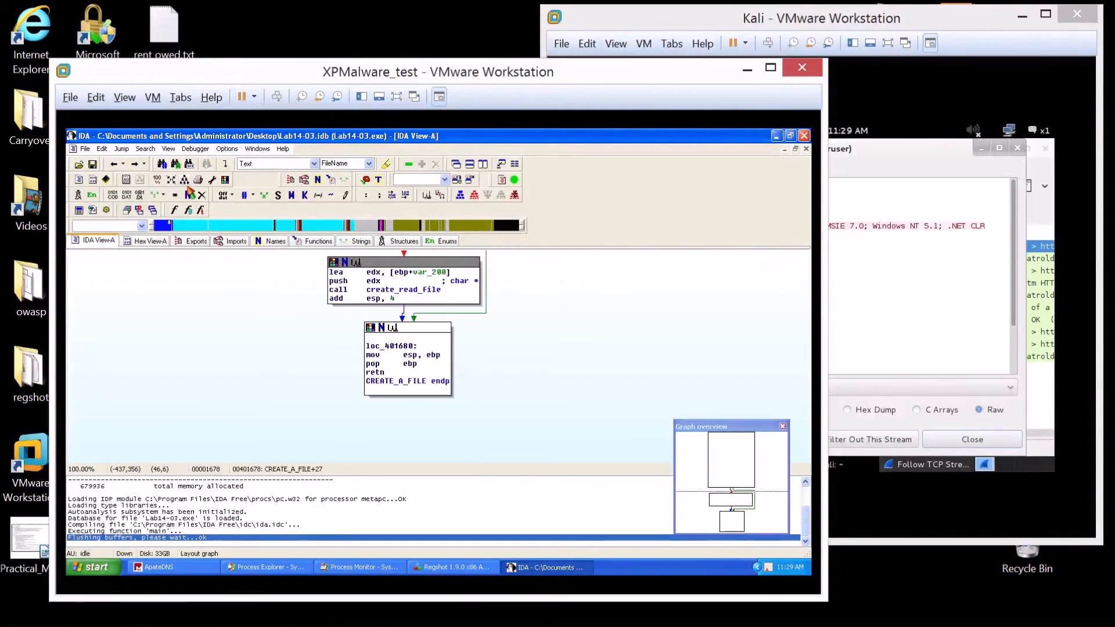
Follow the second C:\autobat.exe string's cross-reference to get_command_file+49, and examine the CreateFileA and ReadFile calls there.
left_click(360, 241)
double_click(198, 437)
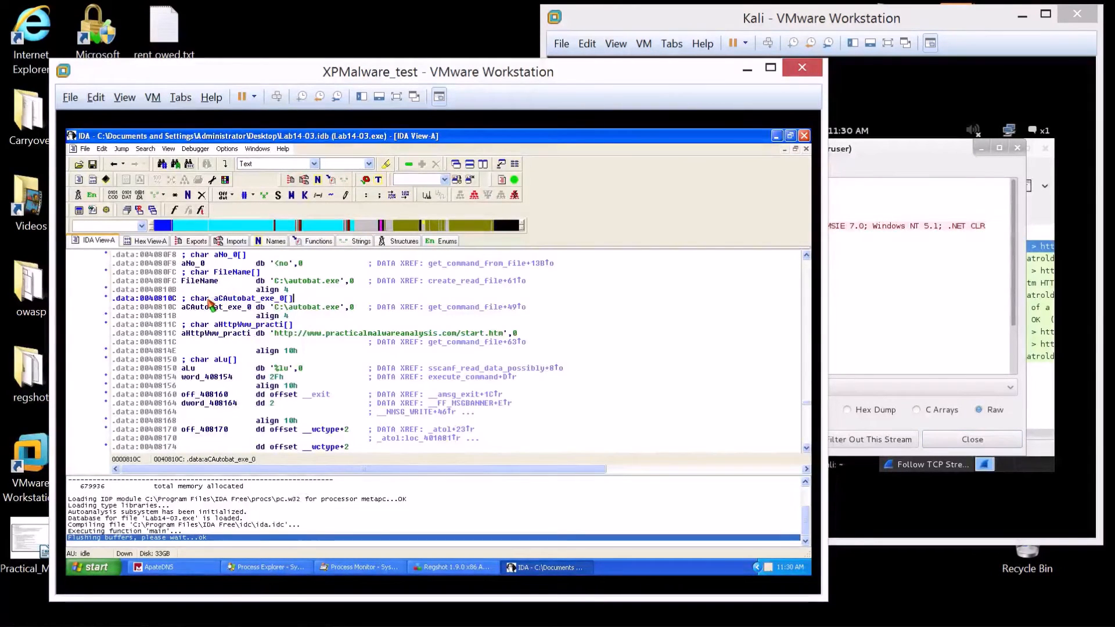
left_click(230, 307)
key("x")
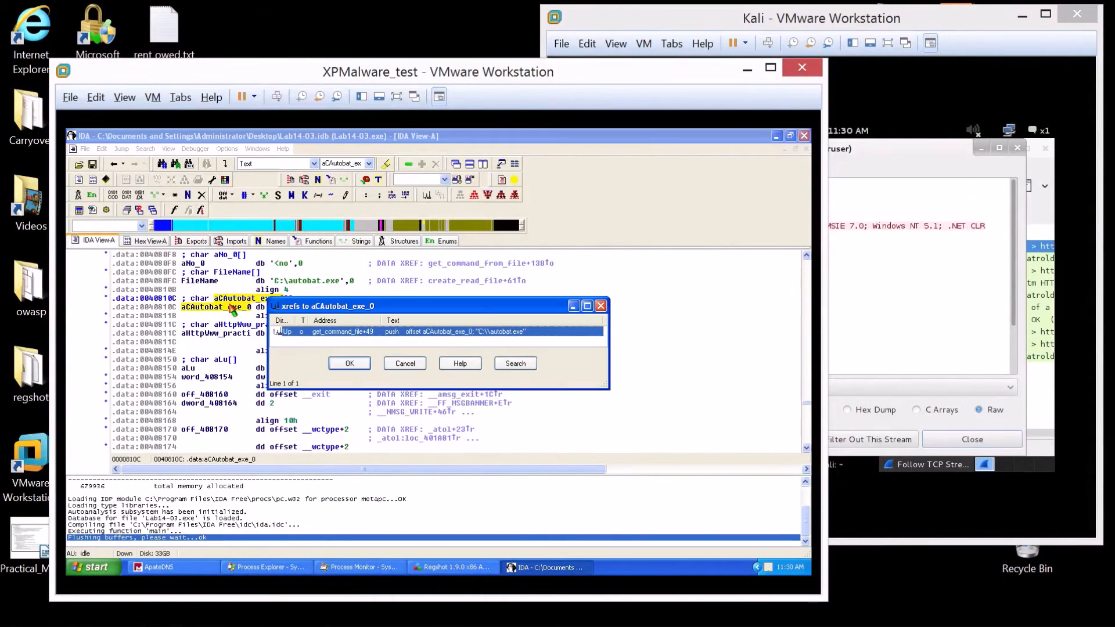
double_click(347, 332)
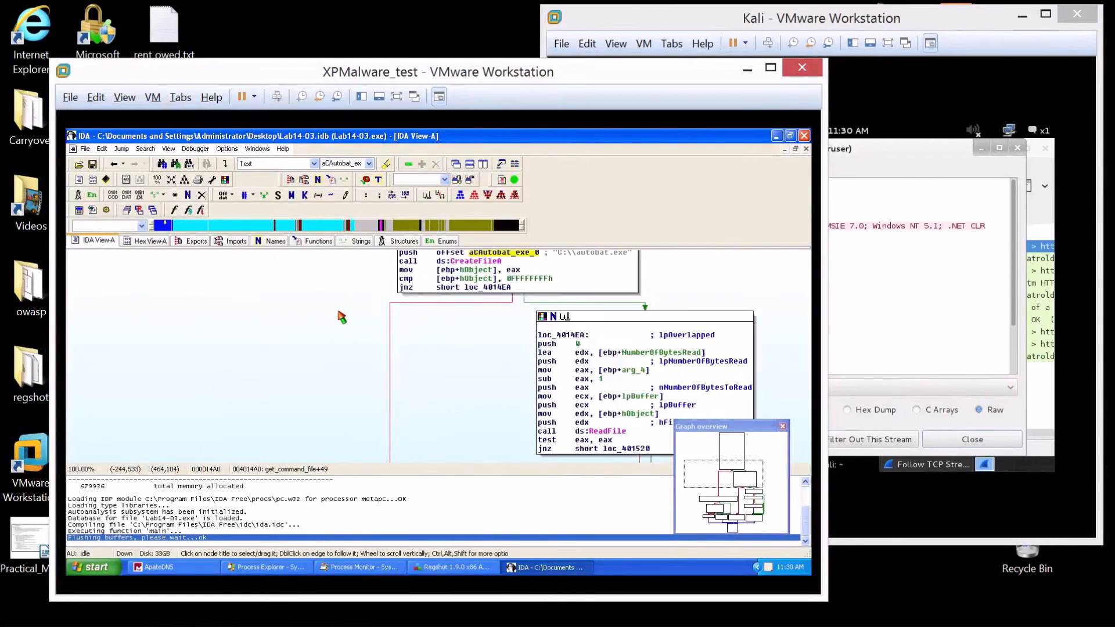
left_click_drag(357, 403, 289, 285)
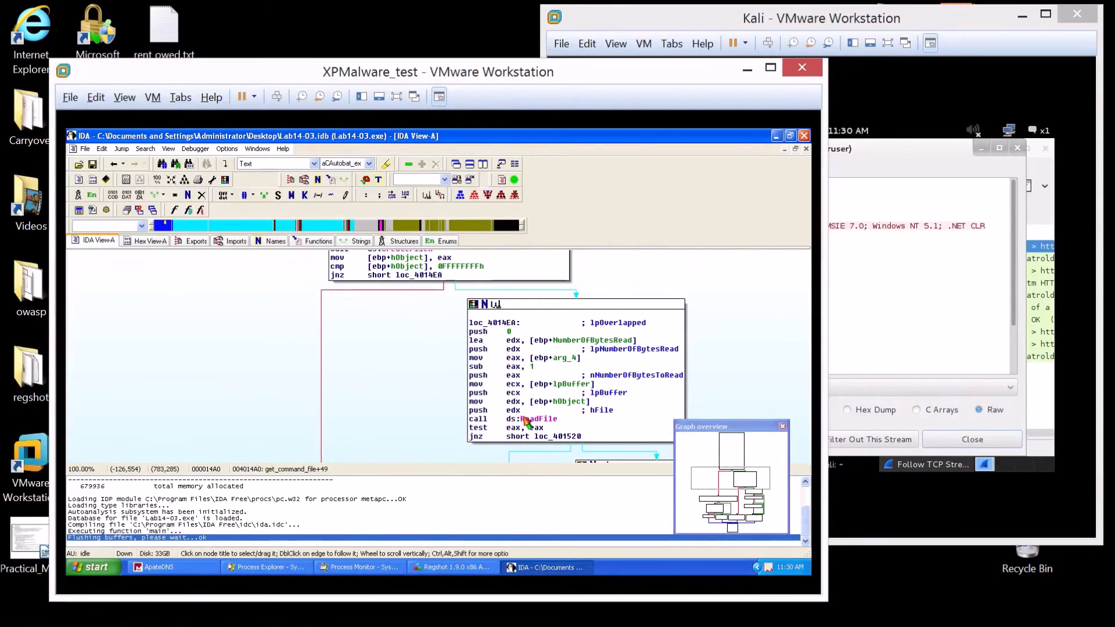
key("Down")
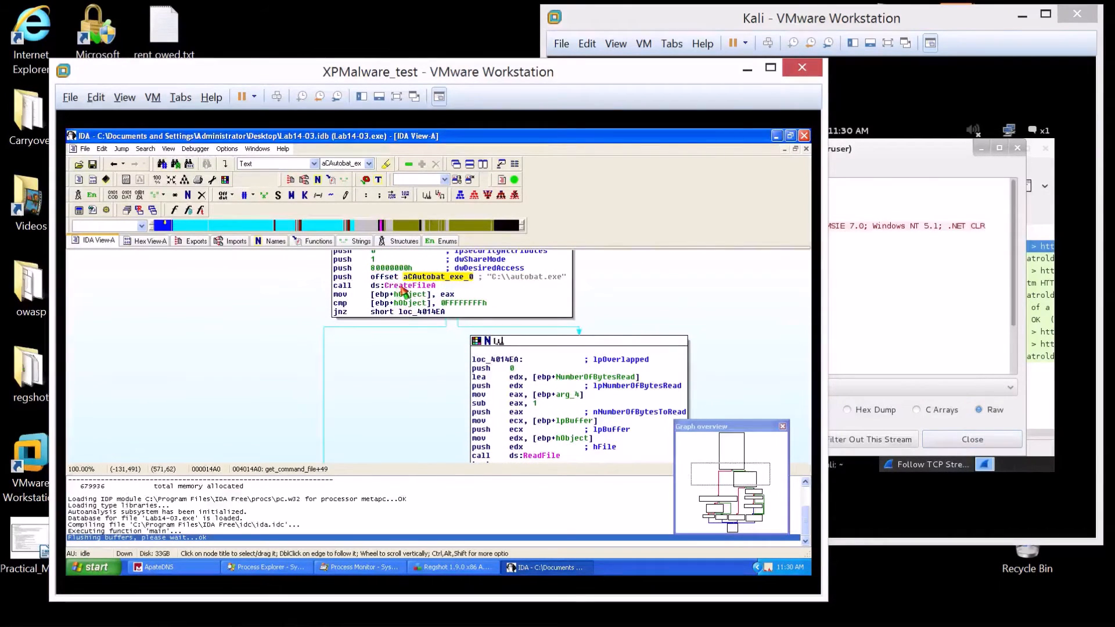
scroll(373, 299, "down", 6)
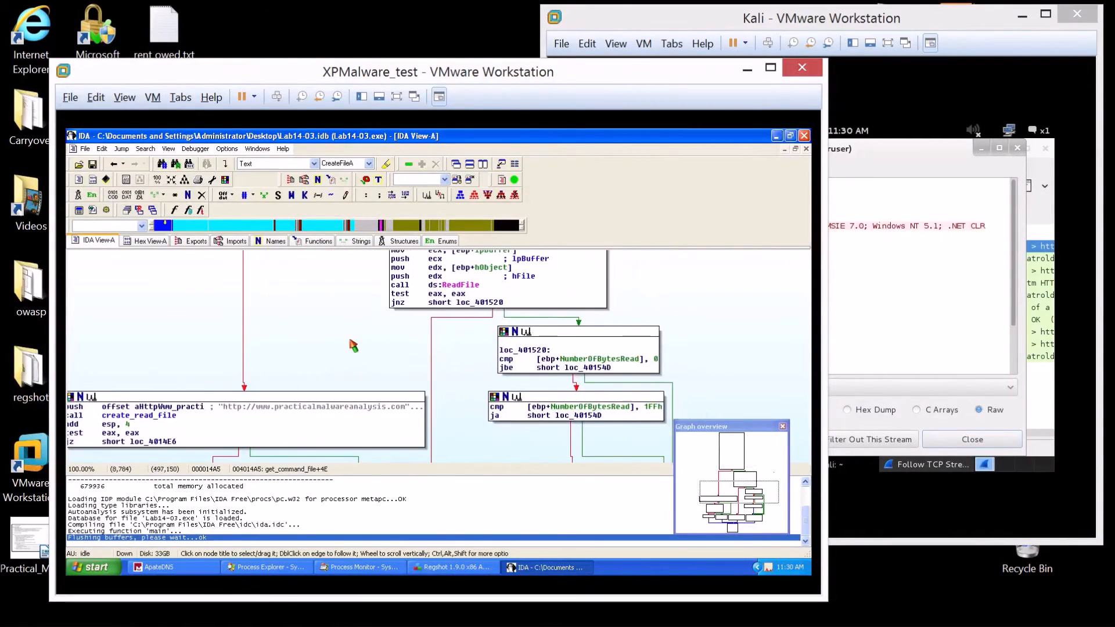
Follow aHttpWww_practi in get_command_file to its data definition, and highlight /start.htm in the URL.
left_click(209, 334)
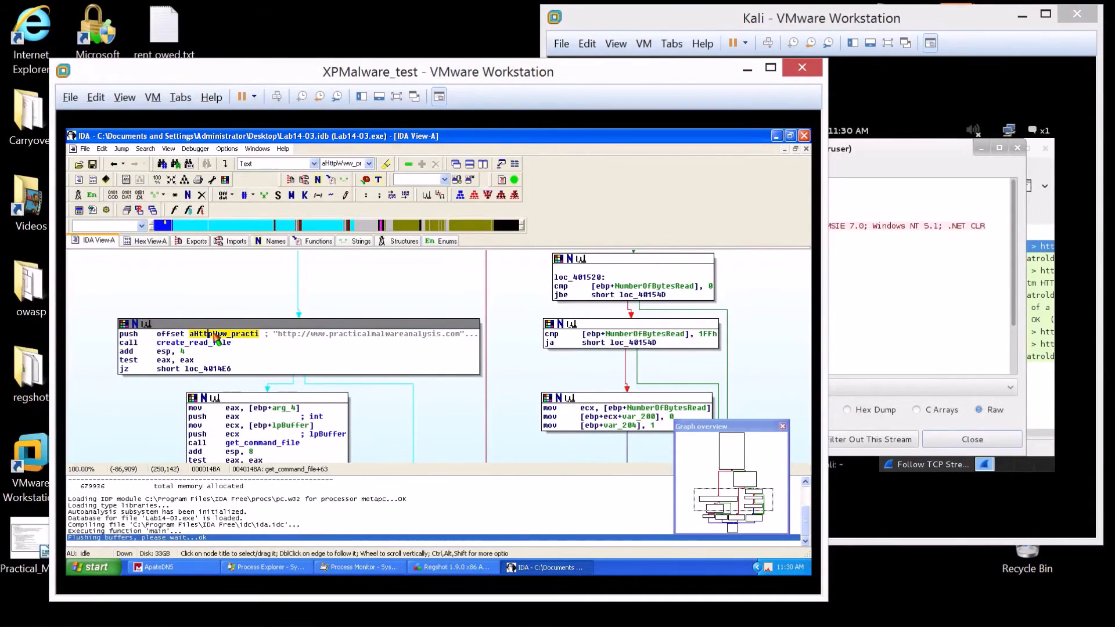
key("ctrl+x")
left_click(495, 364)
double_click(242, 335)
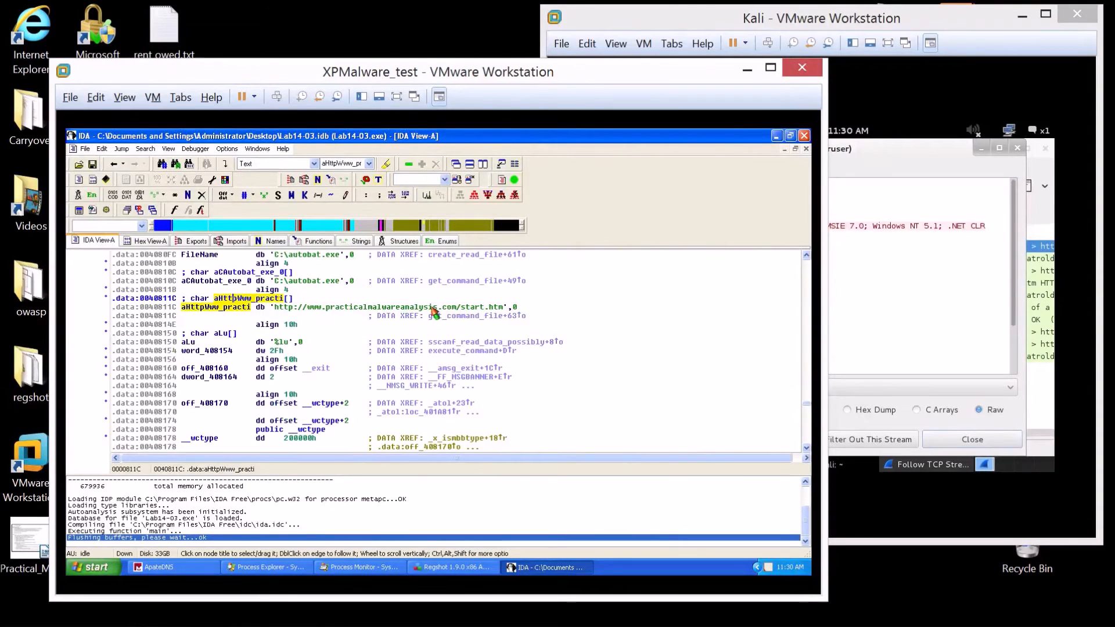
left_click_drag(458, 308, 505, 310)
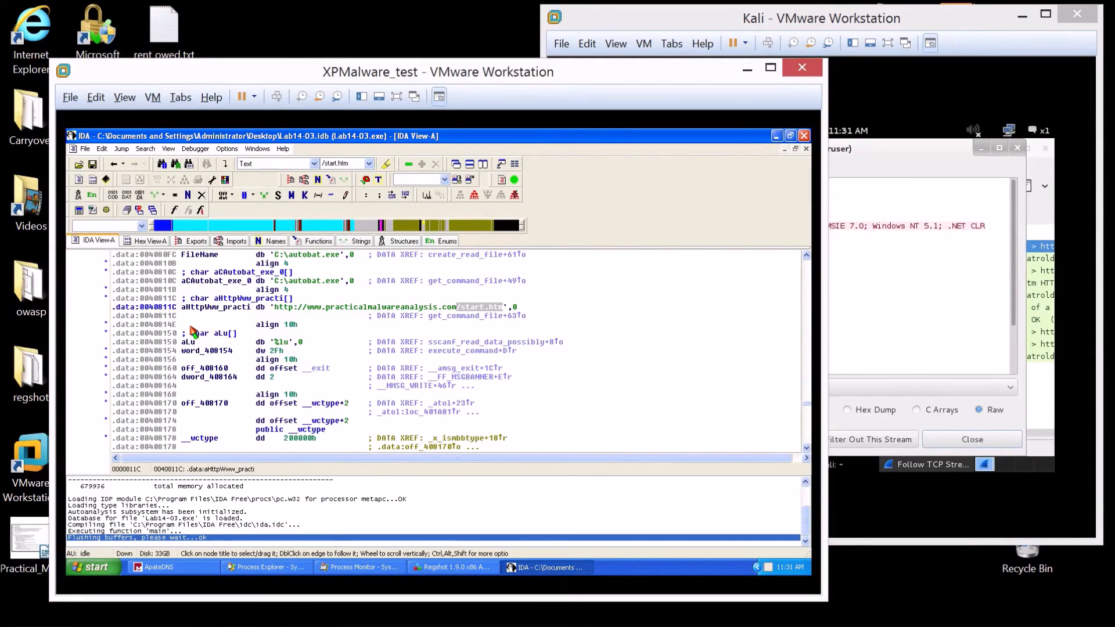
Return to the strings list and open the lowercase alphabet string at its start in the .rdata segment.
left_click(348, 242)
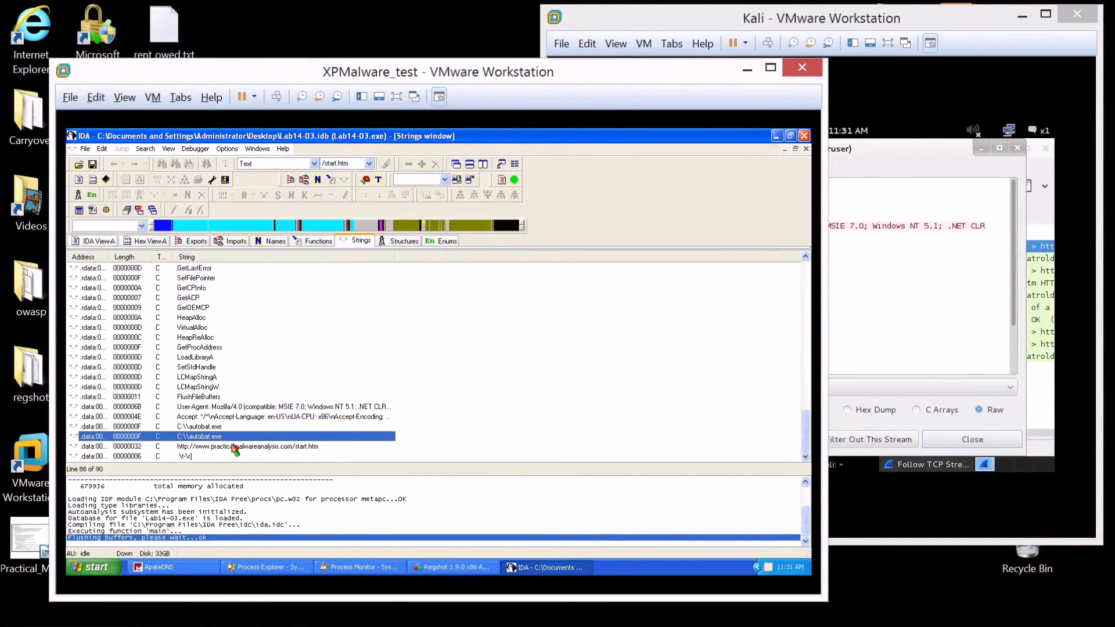
scroll(235, 449, "up", 20)
scroll(235, 428, "up", 2)
left_click(208, 269)
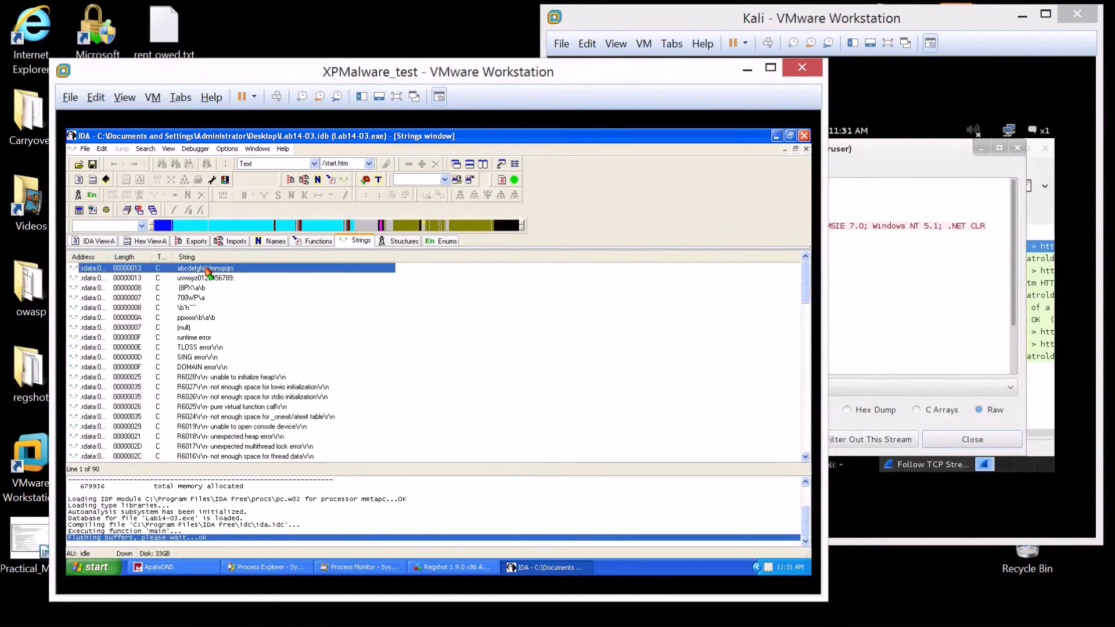
double_click(194, 271)
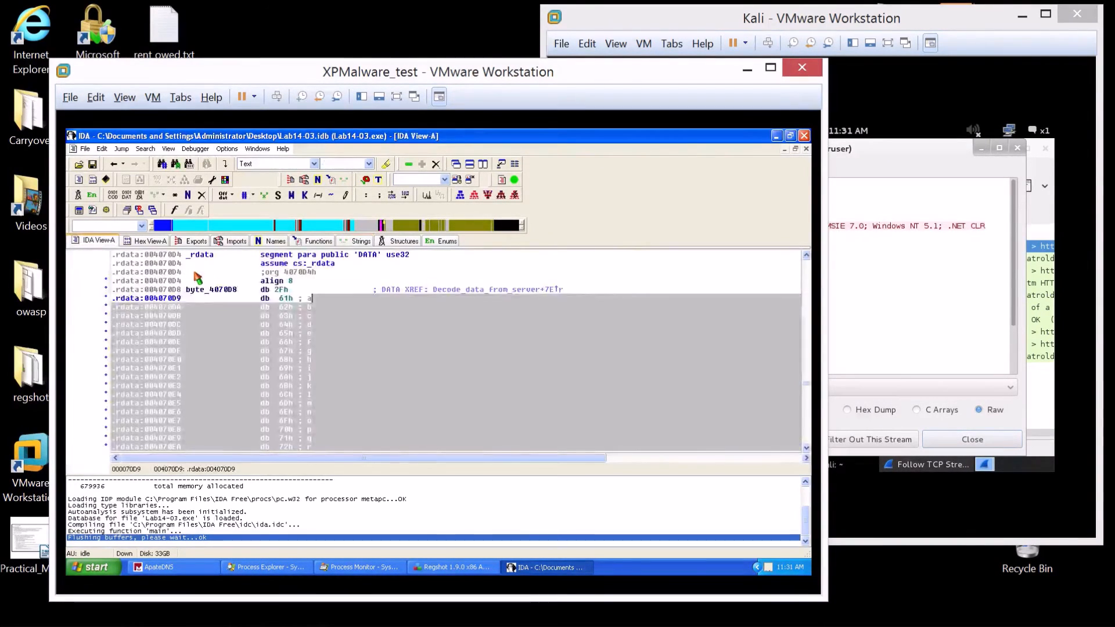
Follow the cross-reference of byte_4070D8 to its use in Decode_data_from_server.
left_click(280, 290)
right_click(281, 292)
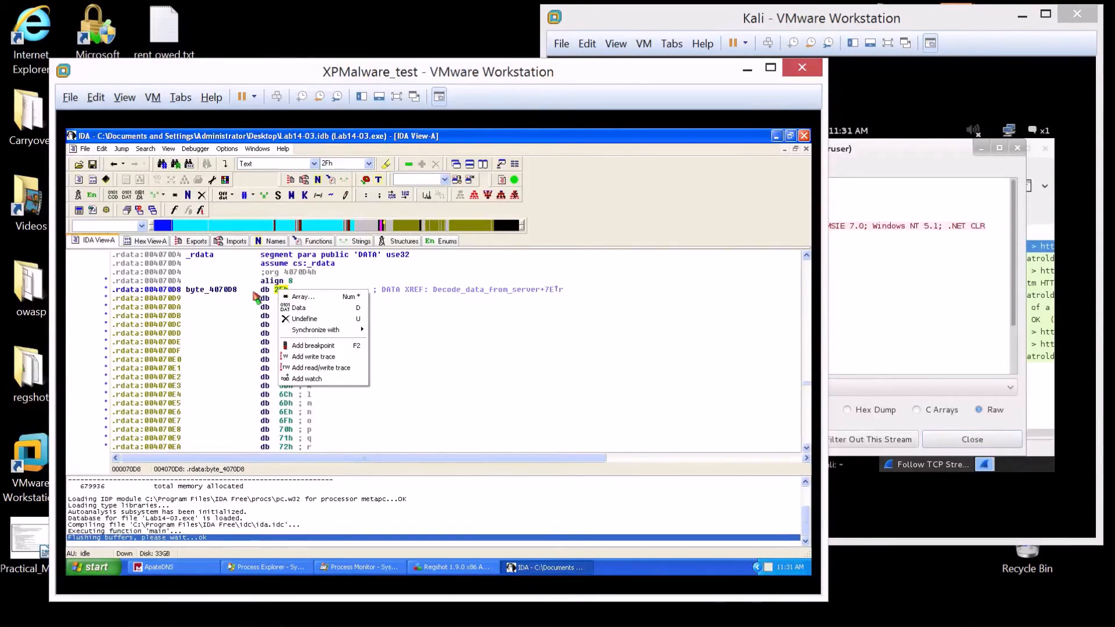
left_click(226, 290)
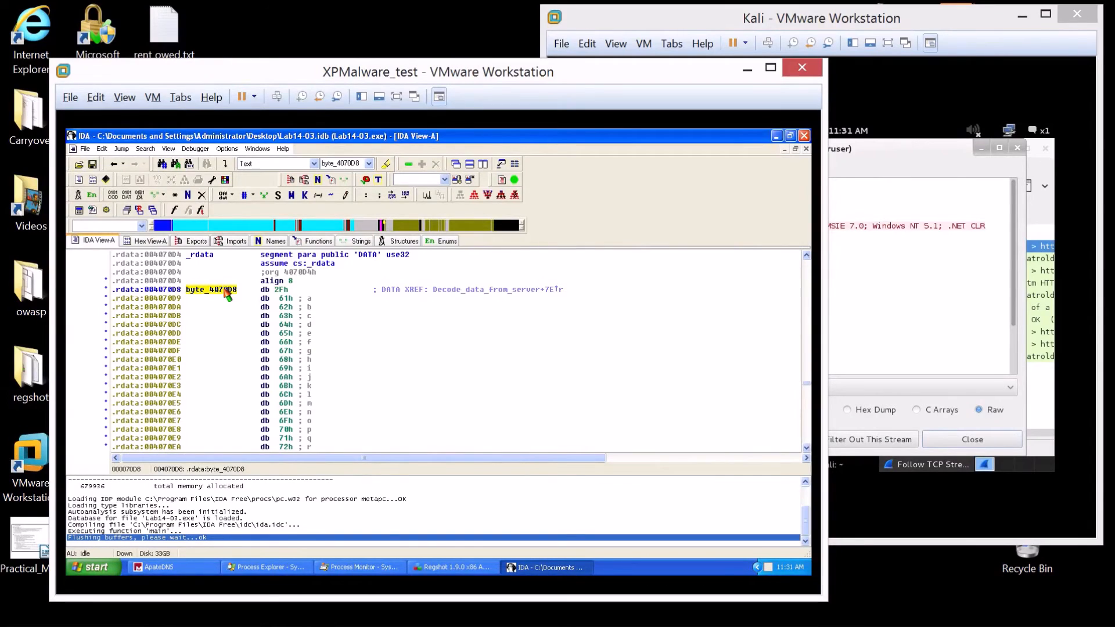
key("x")
double_click(314, 336)
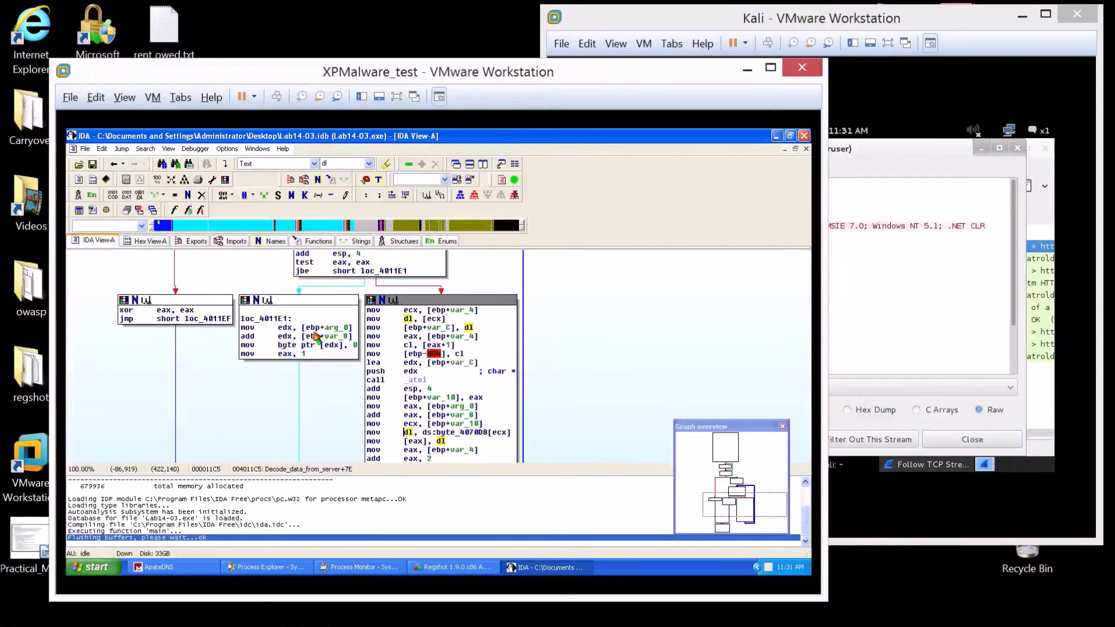
Examine the Decode_data_from_server graph from its header through the _strlen and _atoi blocks, and return to its header.
scroll(215, 406, "up", 10)
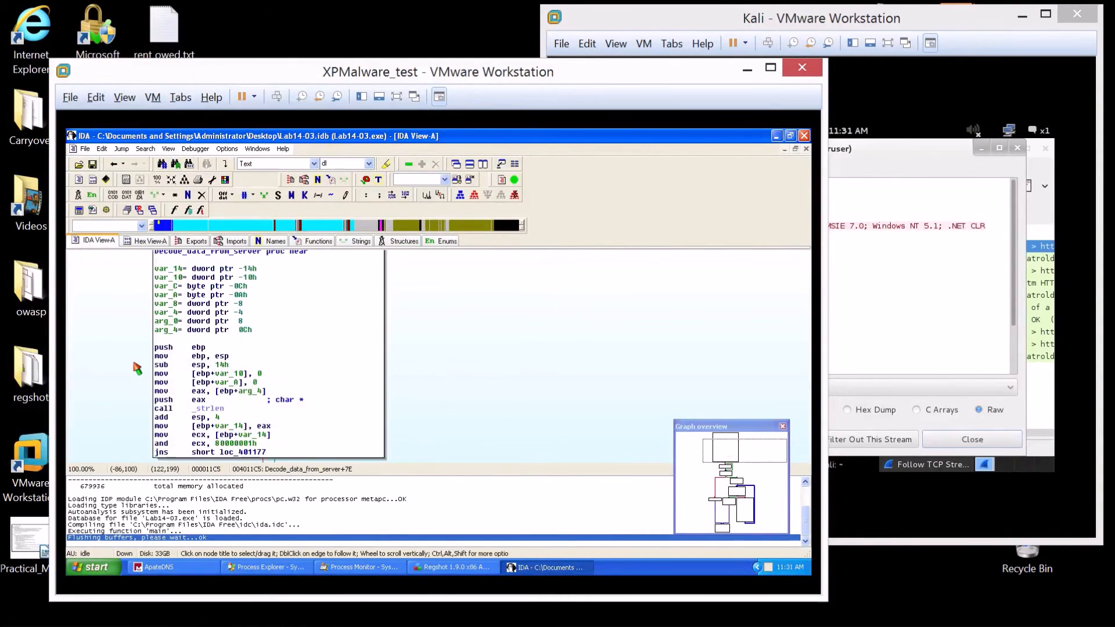
left_click_drag(247, 390, 255, 396)
scroll(271, 357, "up", 4)
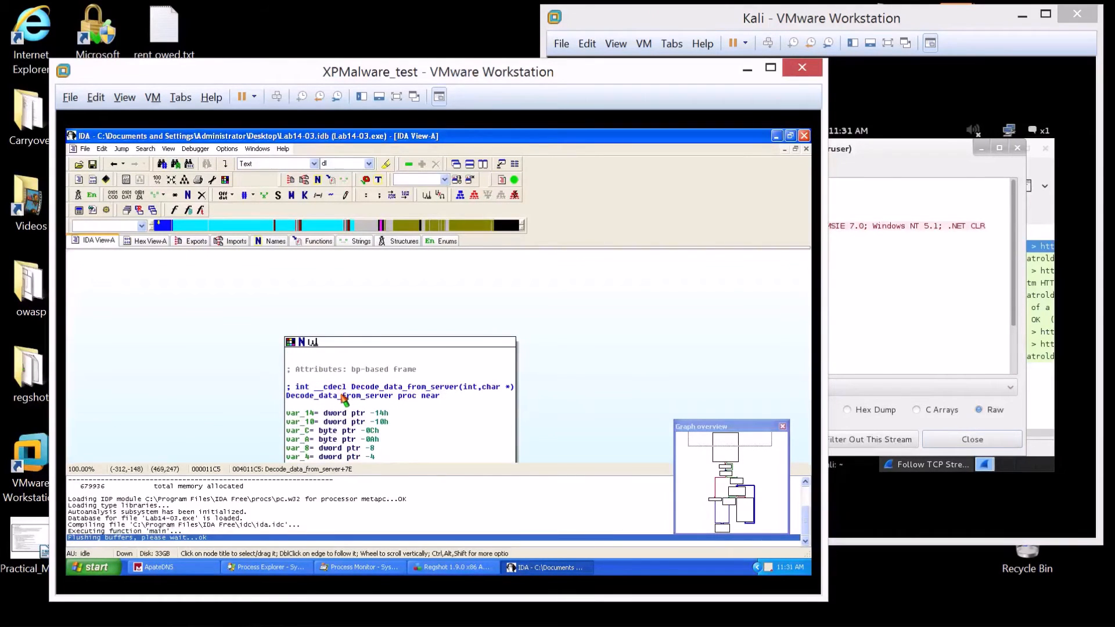
scroll(343, 399, "down", 10)
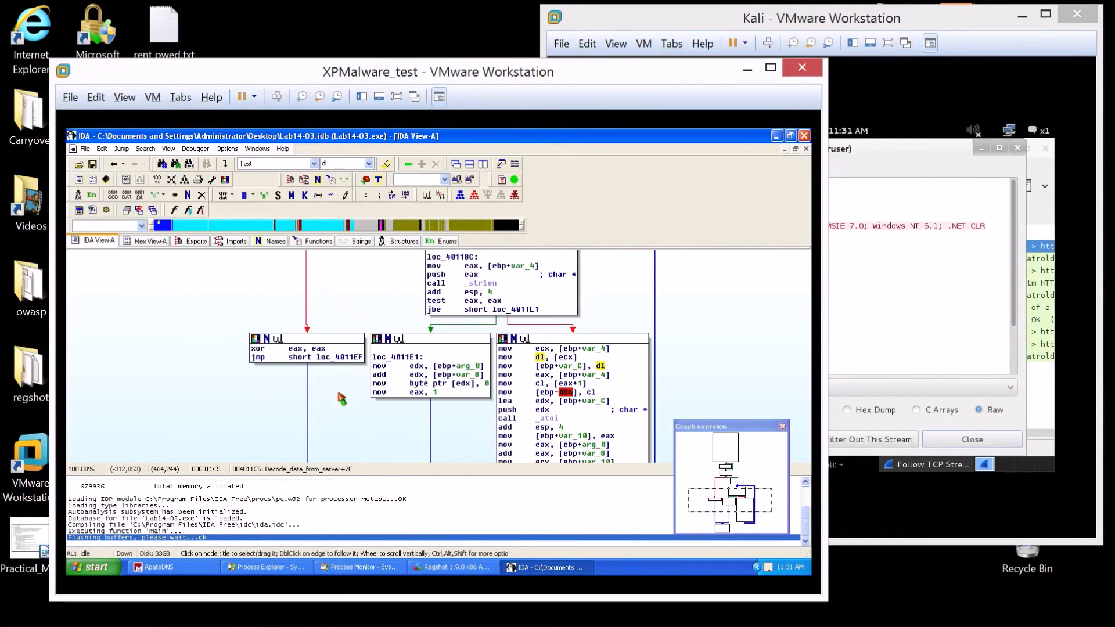
scroll(340, 398, "down", 3)
scroll(341, 393, "up", 12)
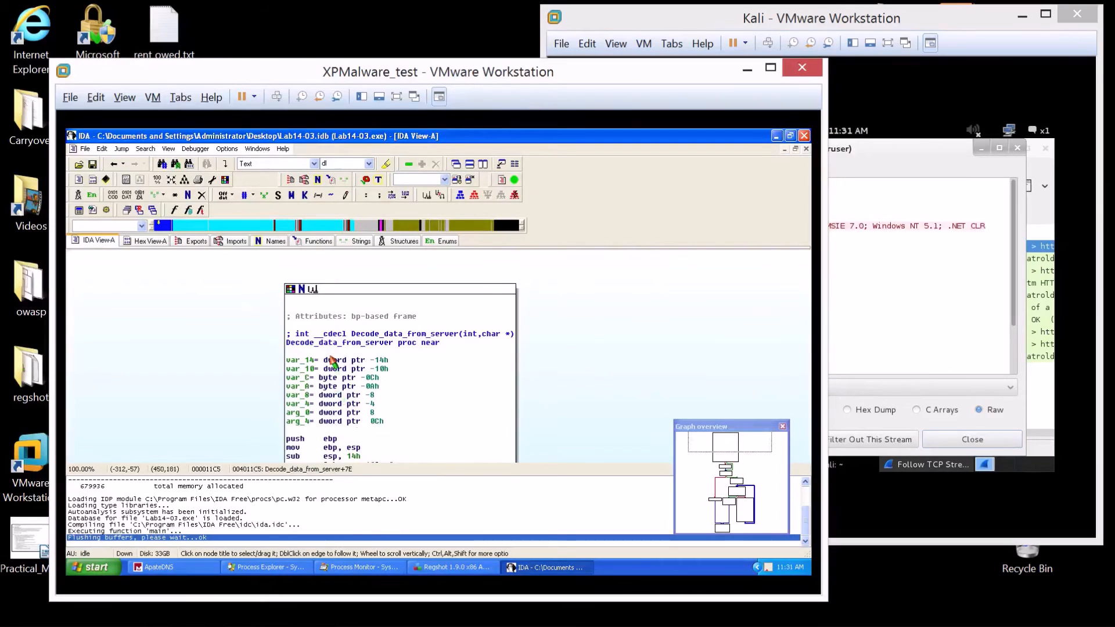
List the cross-references to Decode_data_from_server, follow run_a_command+14, and examine the URLDownloadToCacheFileA call below it.
left_click(334, 343)
key("x")
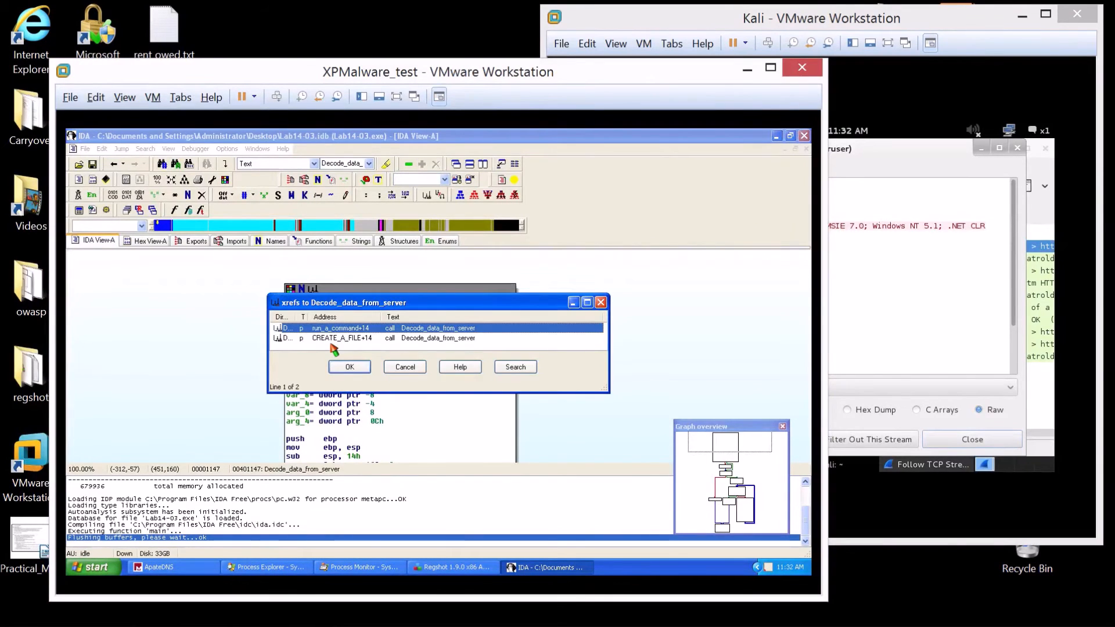
double_click(337, 328)
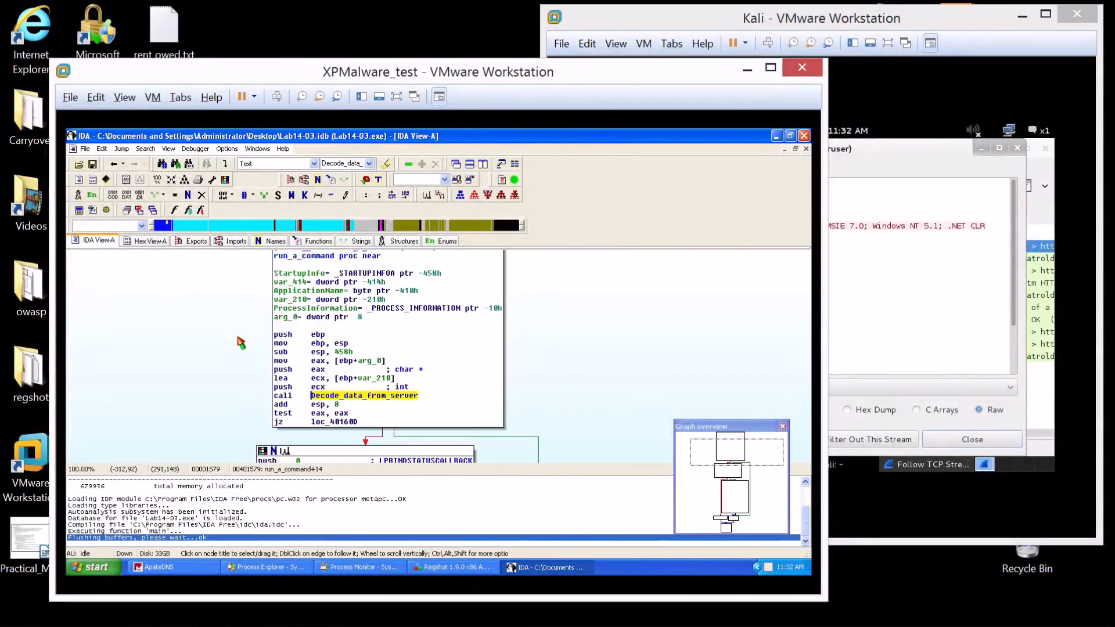
scroll(241, 343, "down", 3)
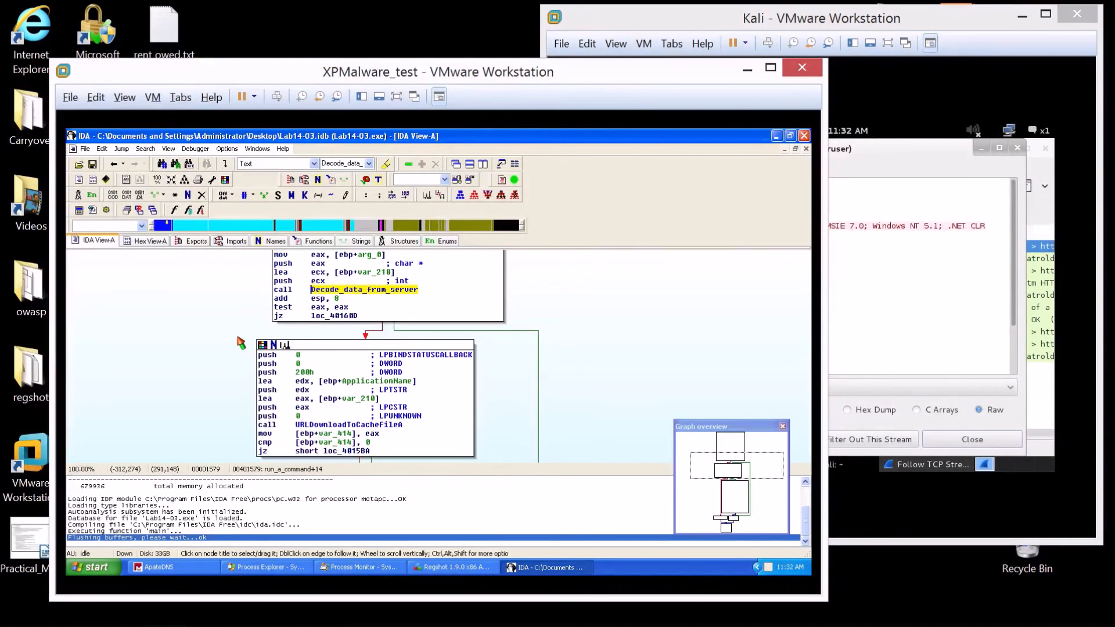
Highlight the URLDownloadToCacheFileA call in run_a_command, and select the malware's GET /start.htm request in the Kali VM's followed TCP stream.
left_click(313, 429)
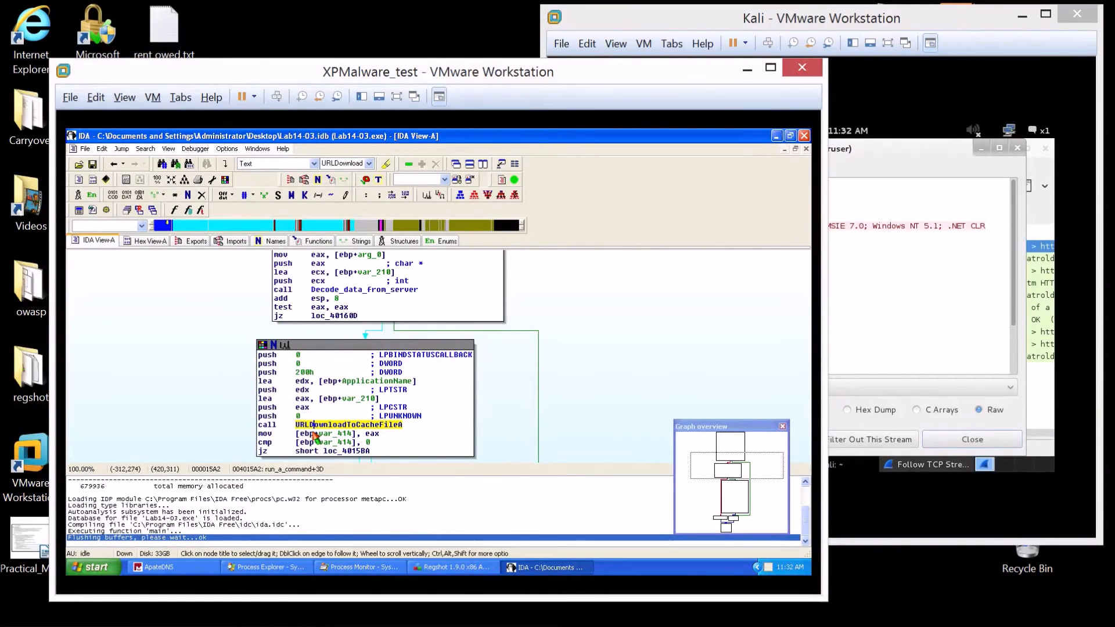
left_click(858, 318)
left_click_drag(774, 257, 604, 182)
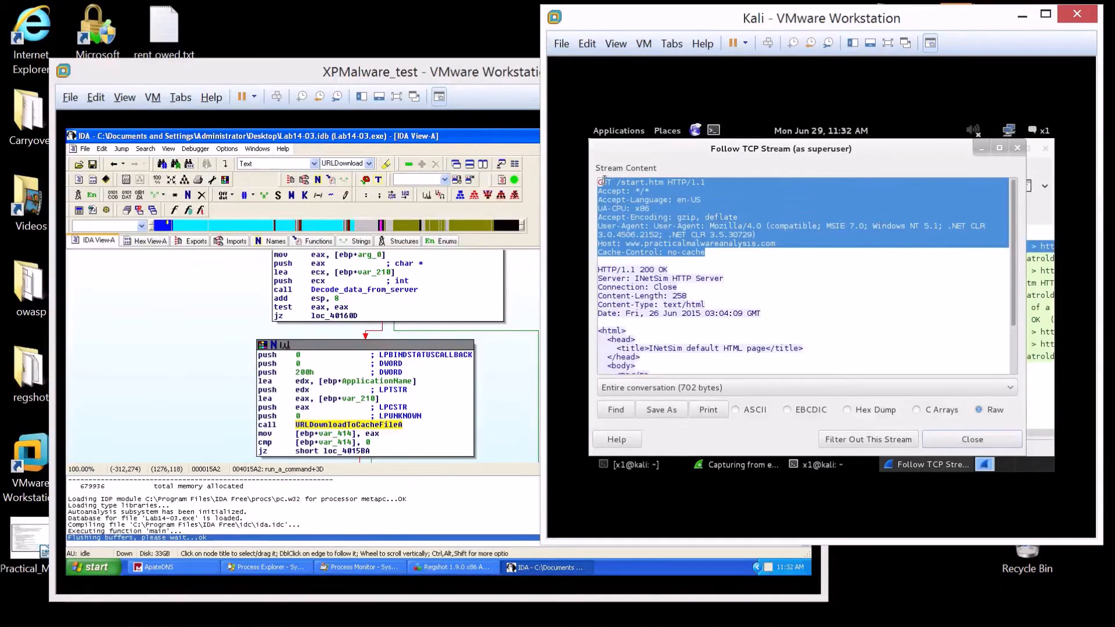
Highlight the Decode_data_from_server call in IDA, check the server's HTML response in Kali's TCP stream, and return to run_a_command.
left_click(396, 293)
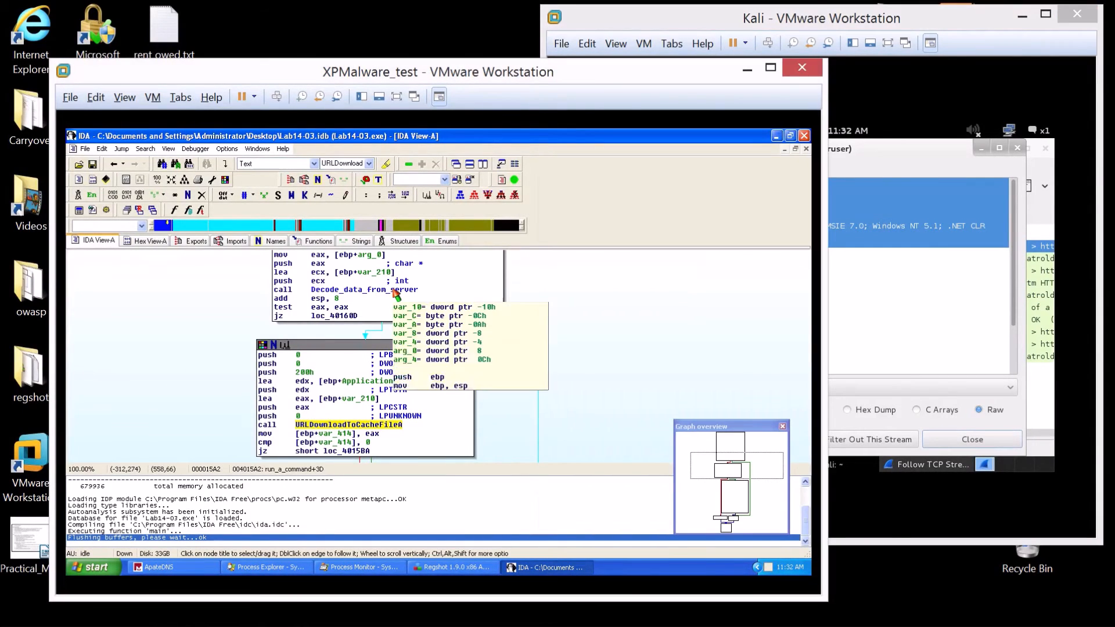
left_click(393, 289)
scroll(483, 333, "up", 1)
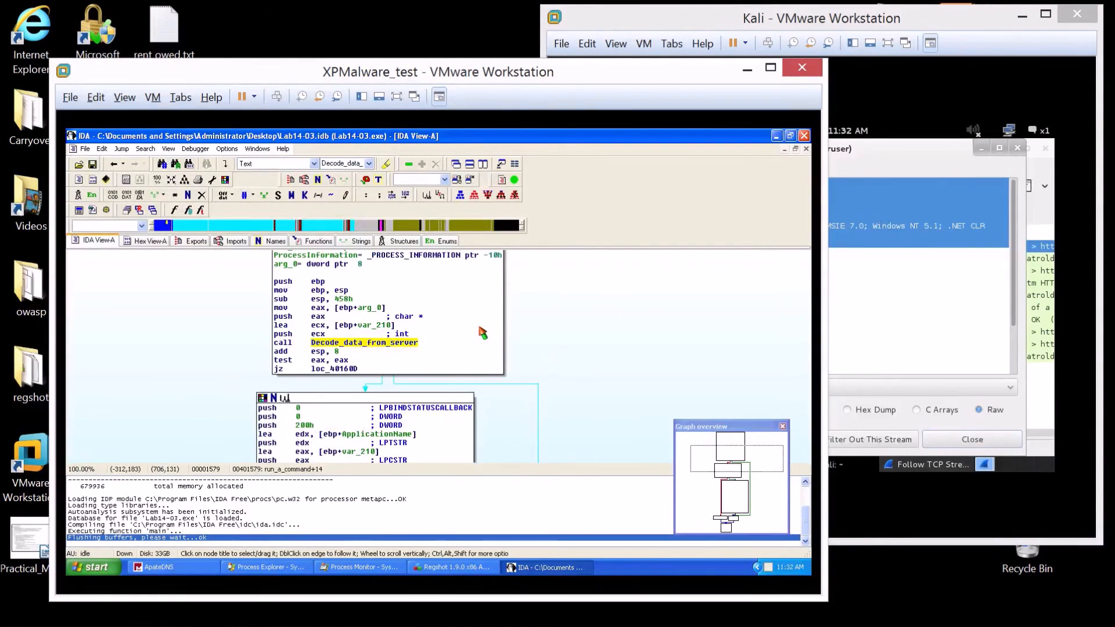
left_click(851, 313)
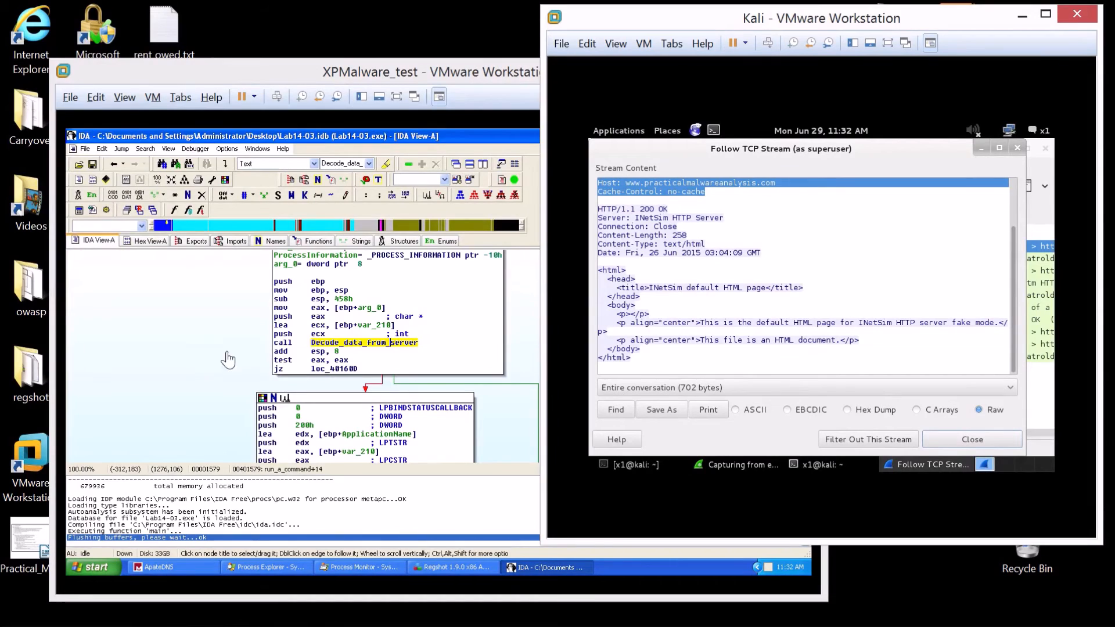
left_click(331, 350)
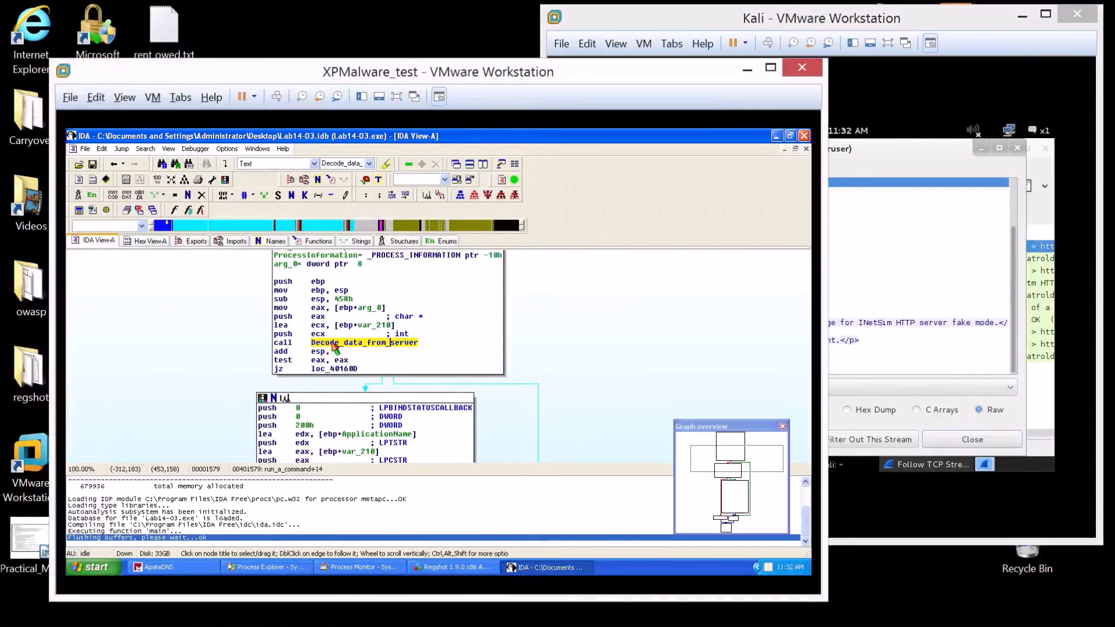
mouse_move(329, 351)
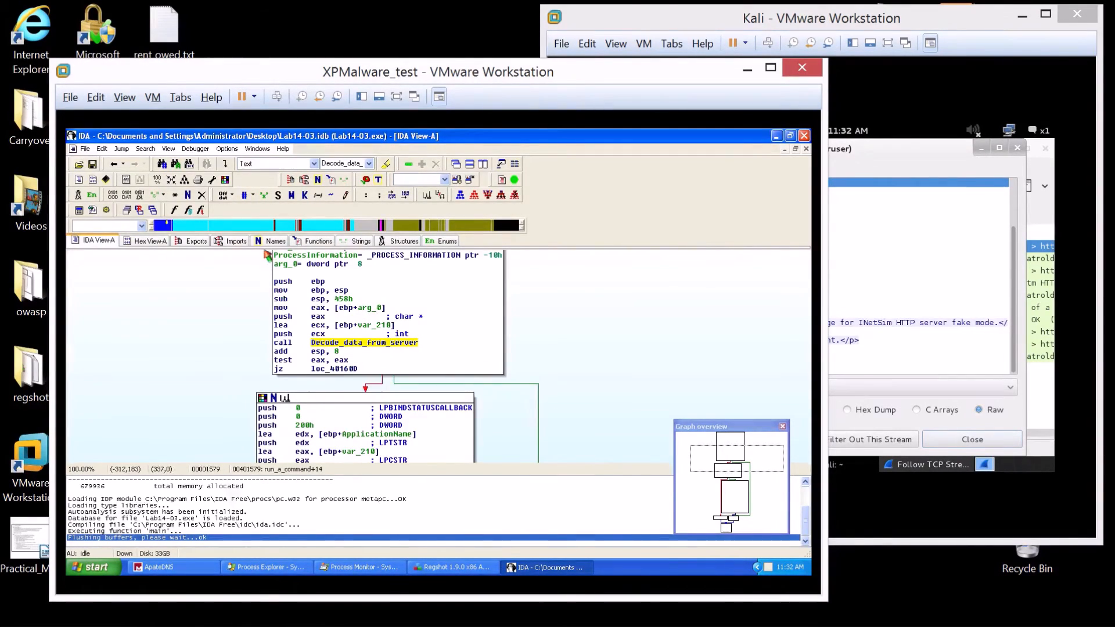
Look through Lab14-03.exe's strings list and search it for "Sleep".
left_click(349, 243)
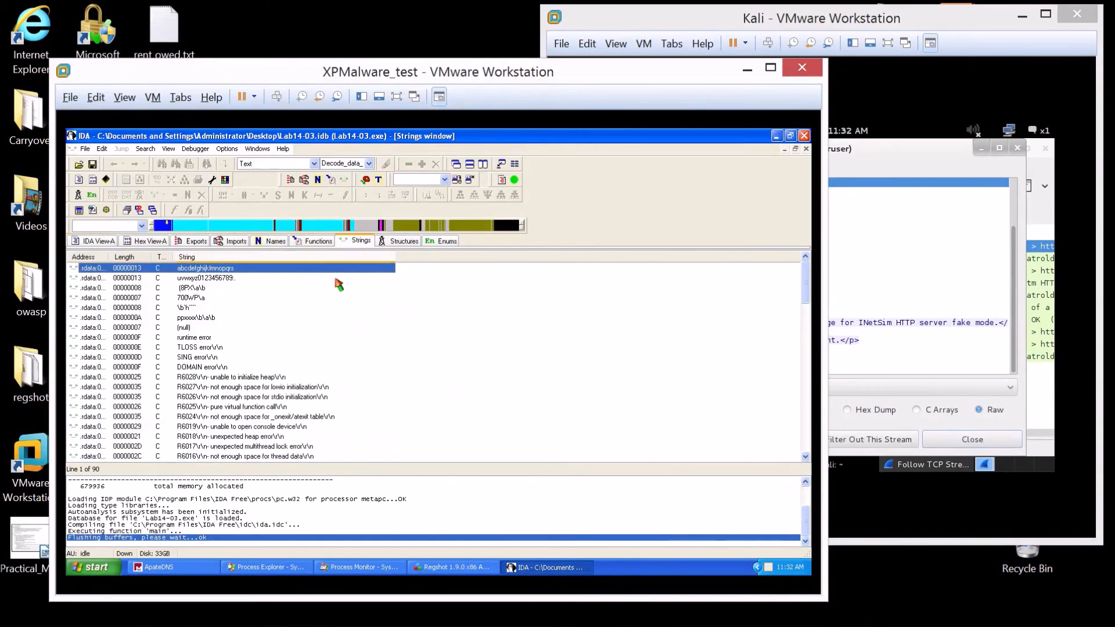
scroll(292, 346, "down", 8)
scroll(290, 347, "down", 10)
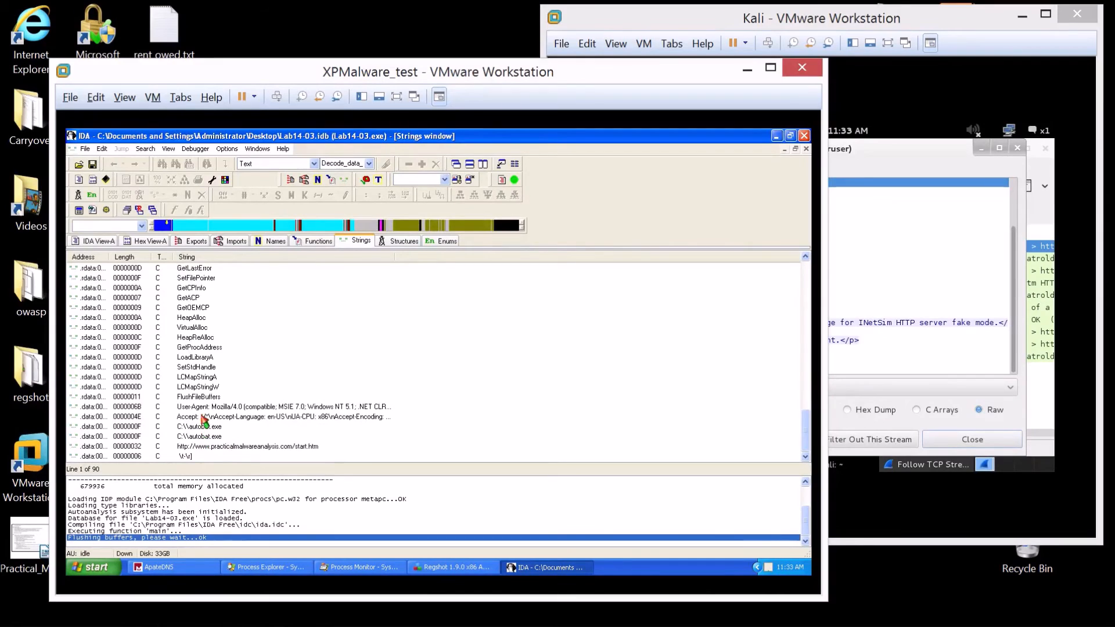
scroll(201, 401, "up", 7)
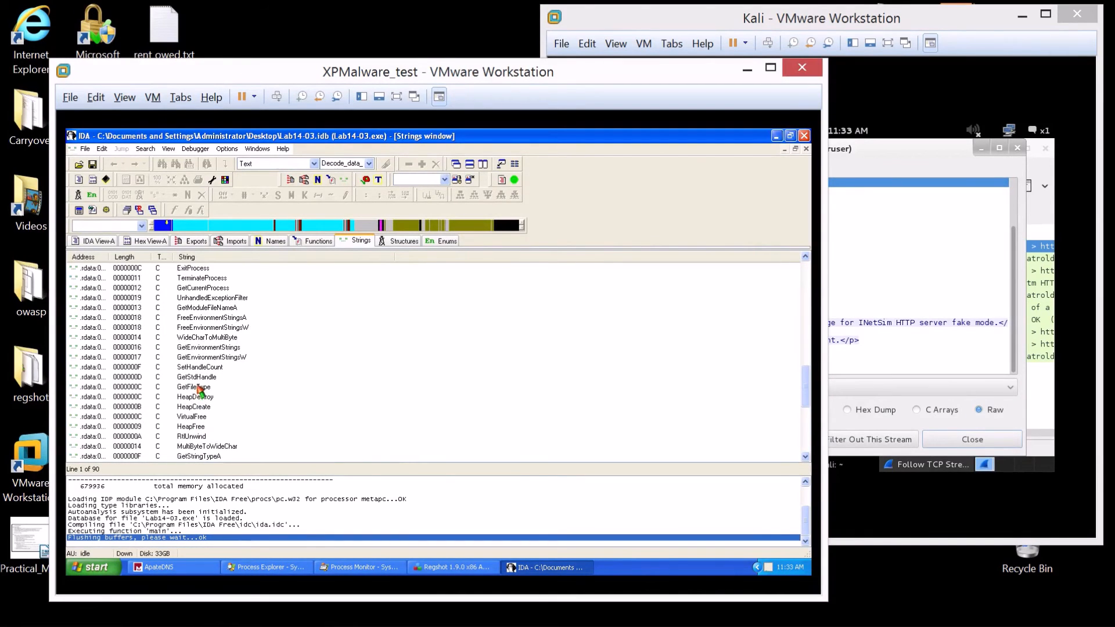
scroll(204, 392, "up", 7)
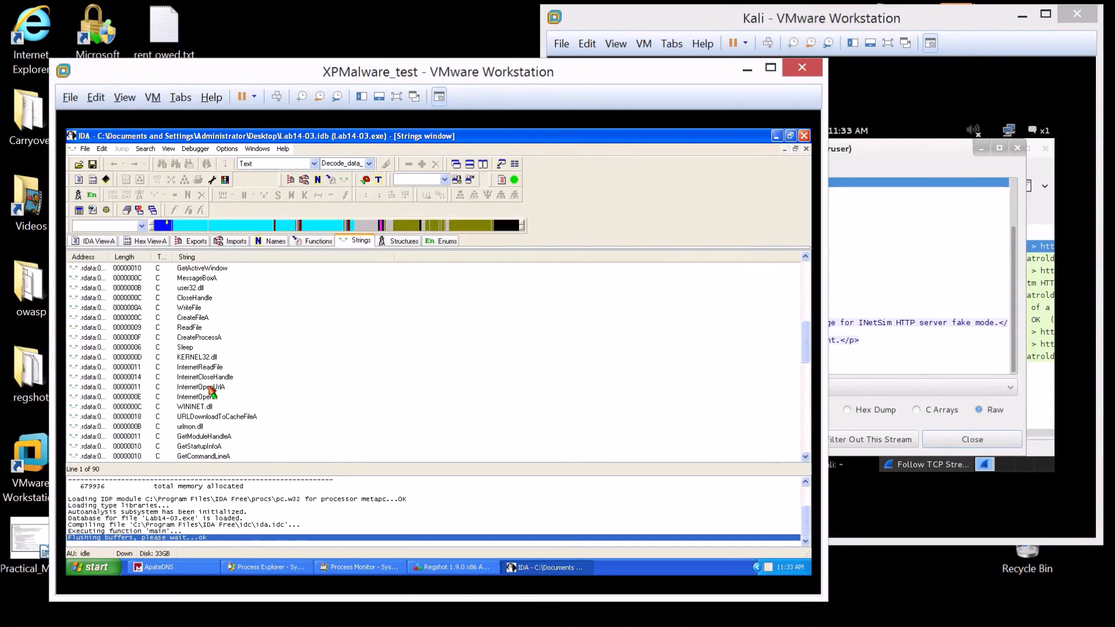
scroll(220, 384, "up", 10)
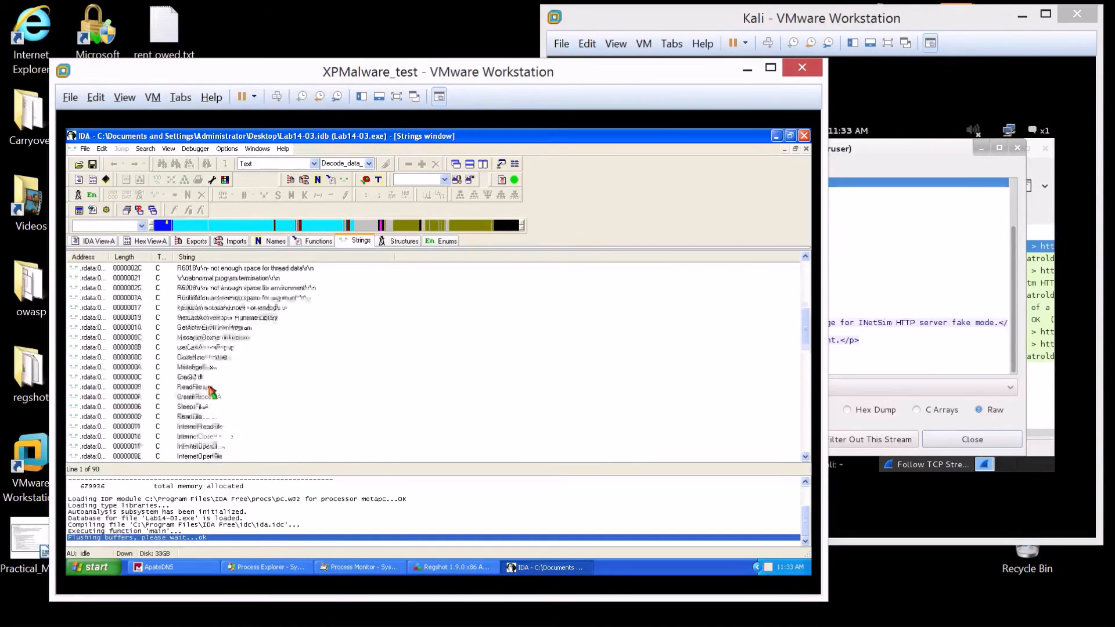
left_click(146, 148)
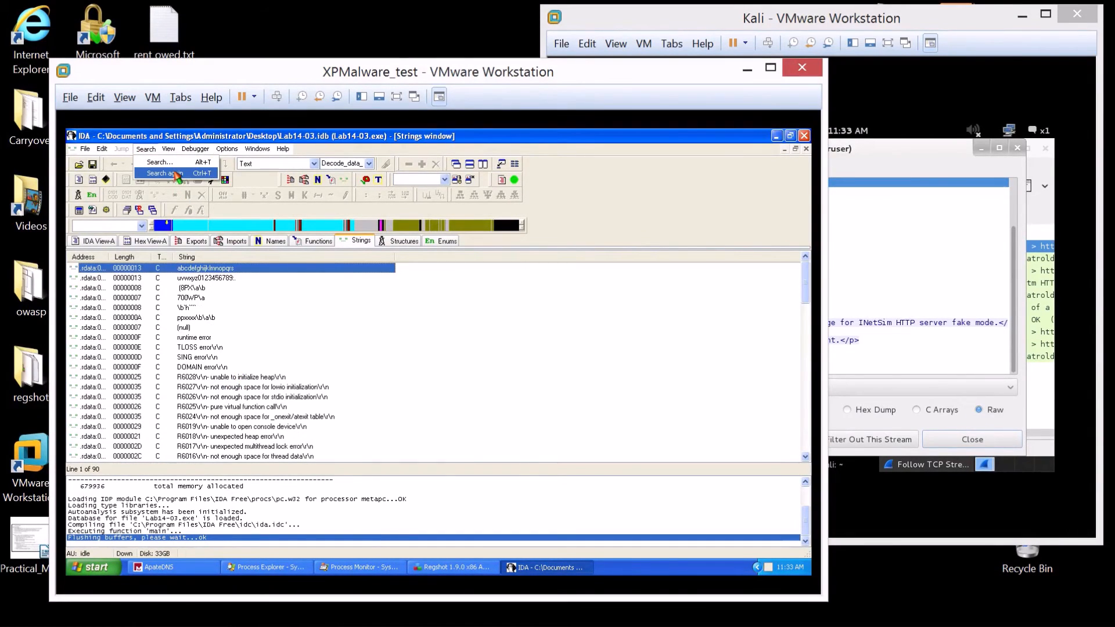
left_click(178, 163)
key("BackSpace")
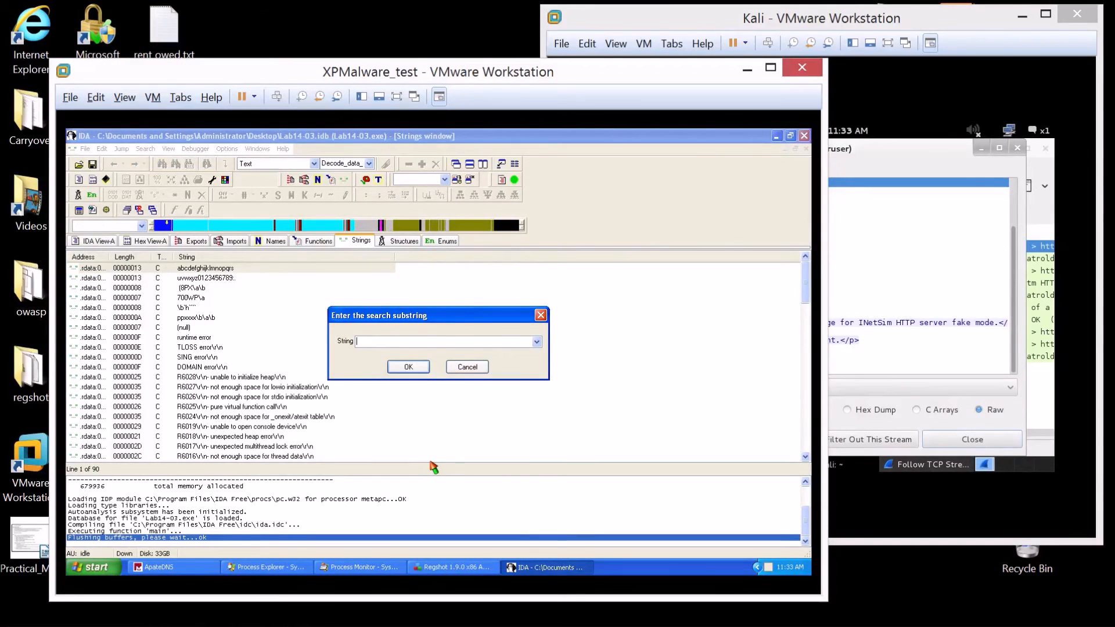
type("Sleep")
key("Return")
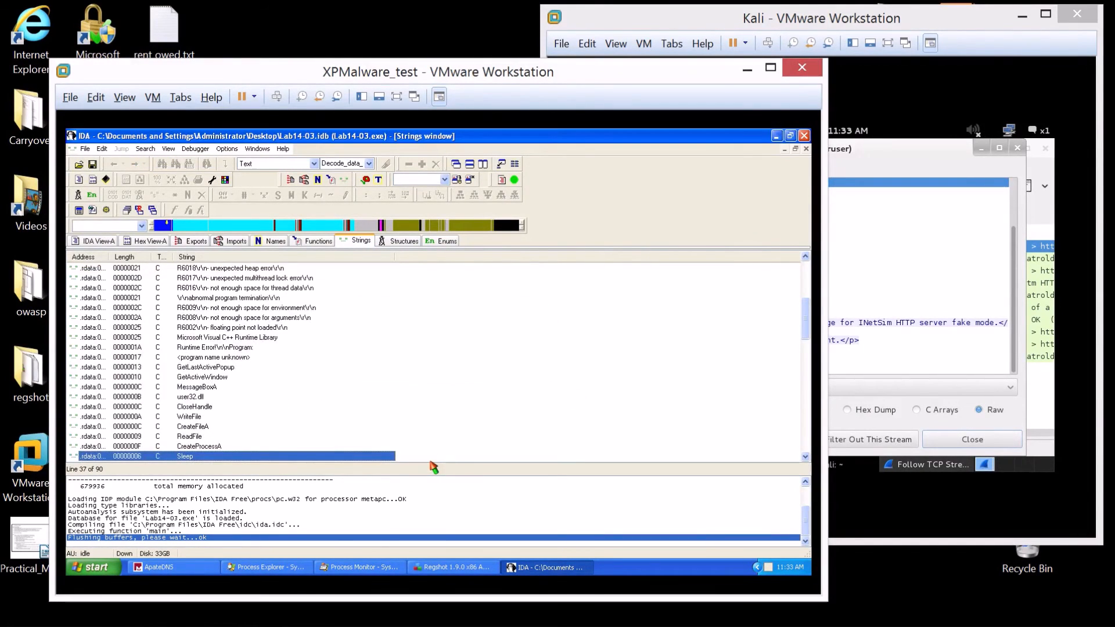
Open the Sleep string in the .rdata segment, inspect the bytes around it, and go back to run_a_command.
double_click(222, 397)
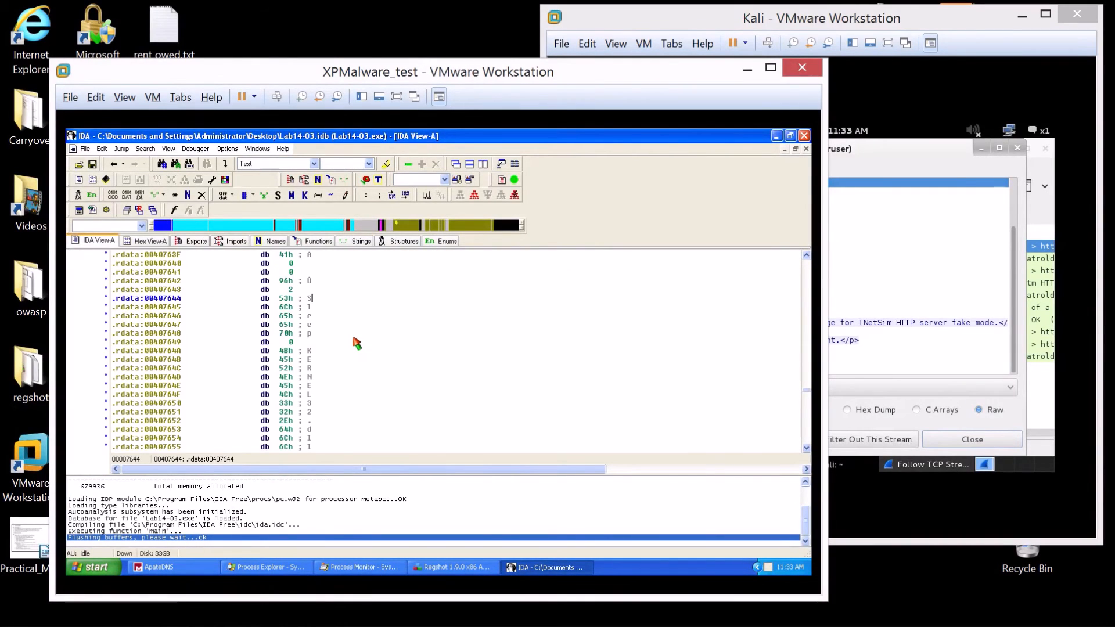
scroll(356, 343, "down", 3)
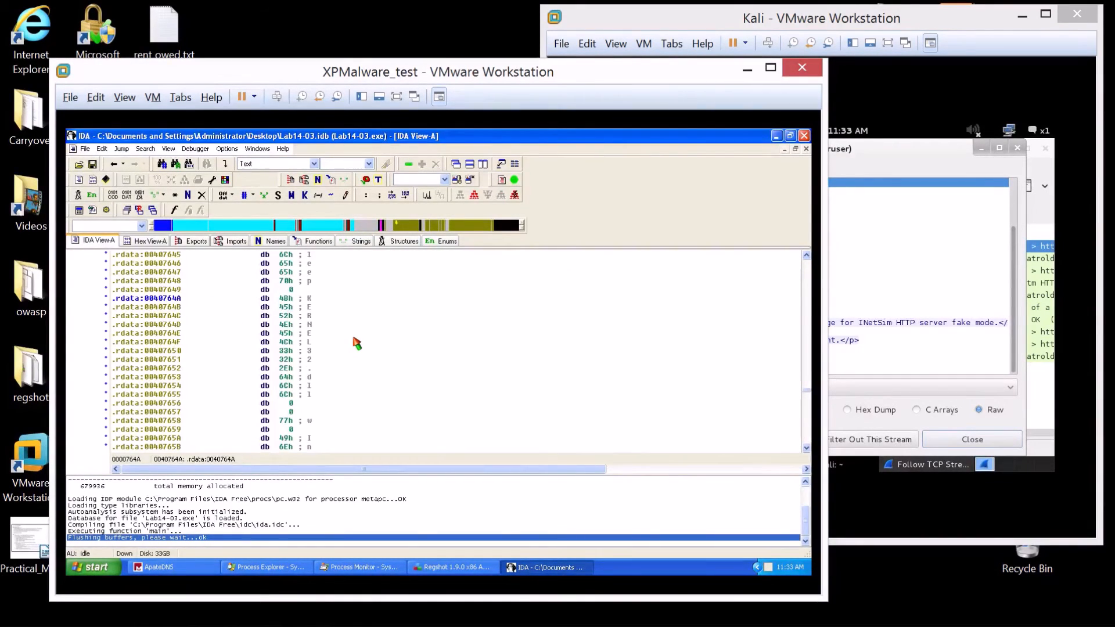
scroll(357, 343, "up", 1)
left_click(114, 164)
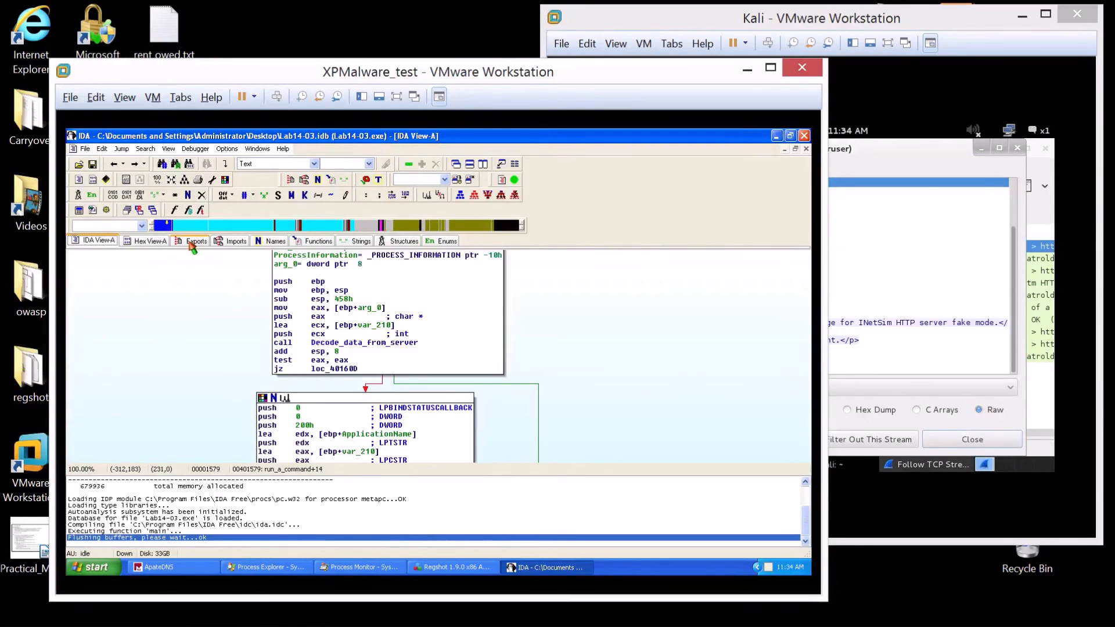
Examine run_a_command from its CreateProcessA block back up to its header, and step back to the Decode_data_from_server graph.
left_click(237, 246)
left_click(85, 244)
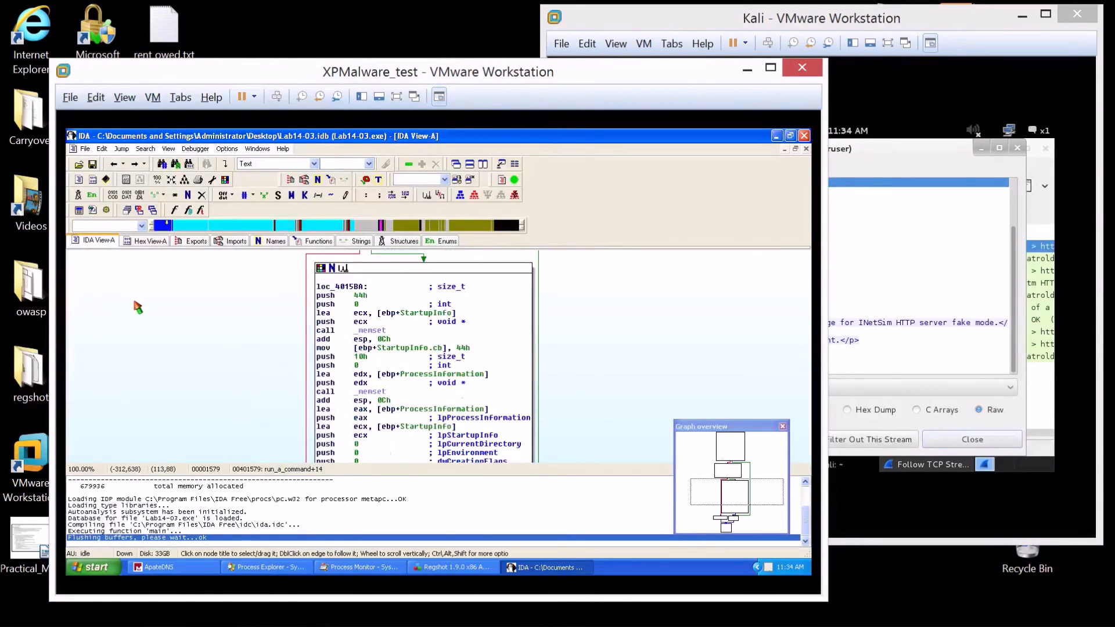
scroll(138, 306, "down", 8)
scroll(138, 306, "up", 5)
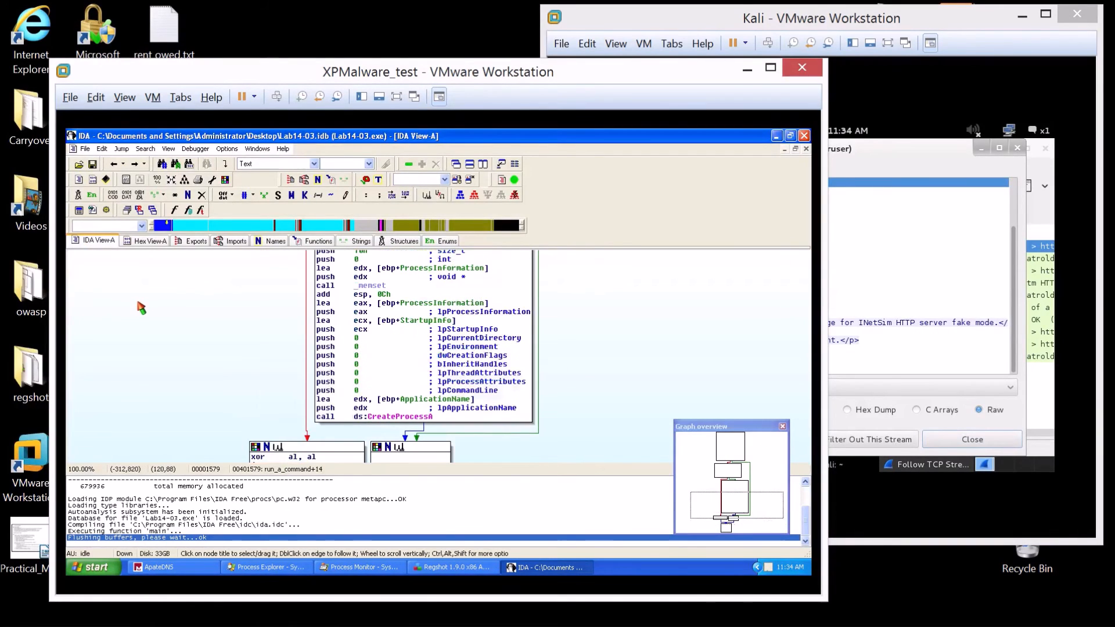
scroll(232, 326, "up", 6)
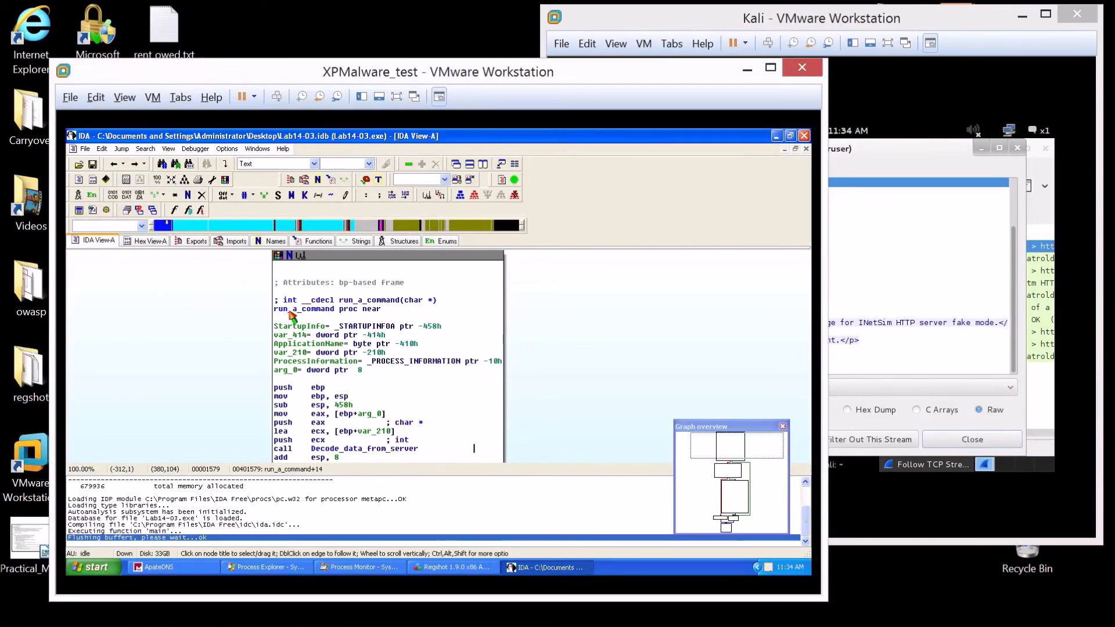
left_click(114, 164)
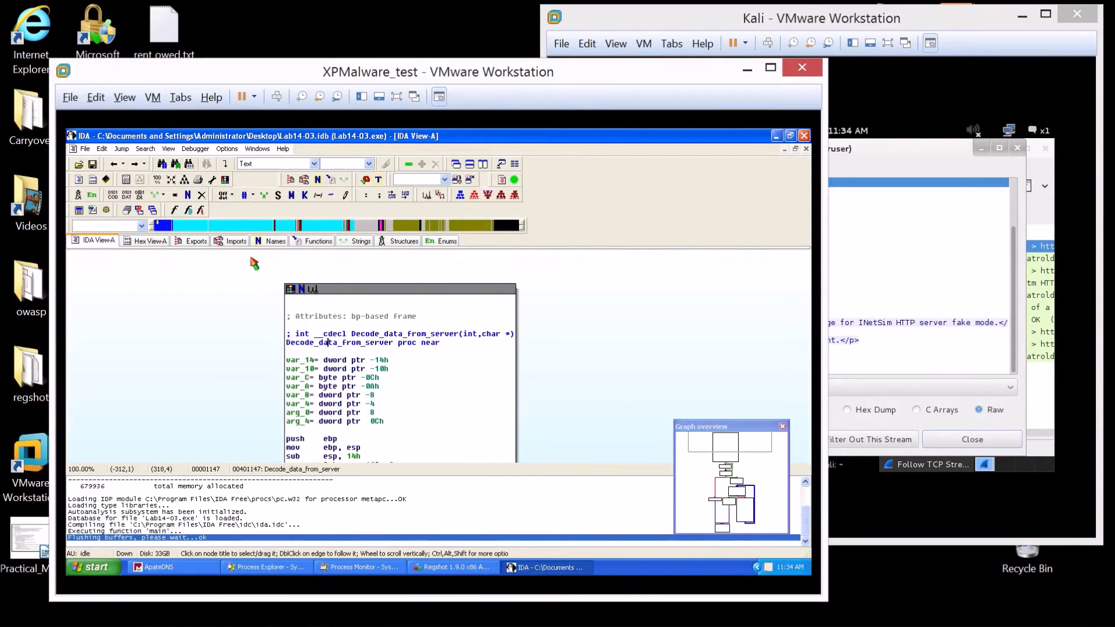
scroll(354, 330, "down", 5)
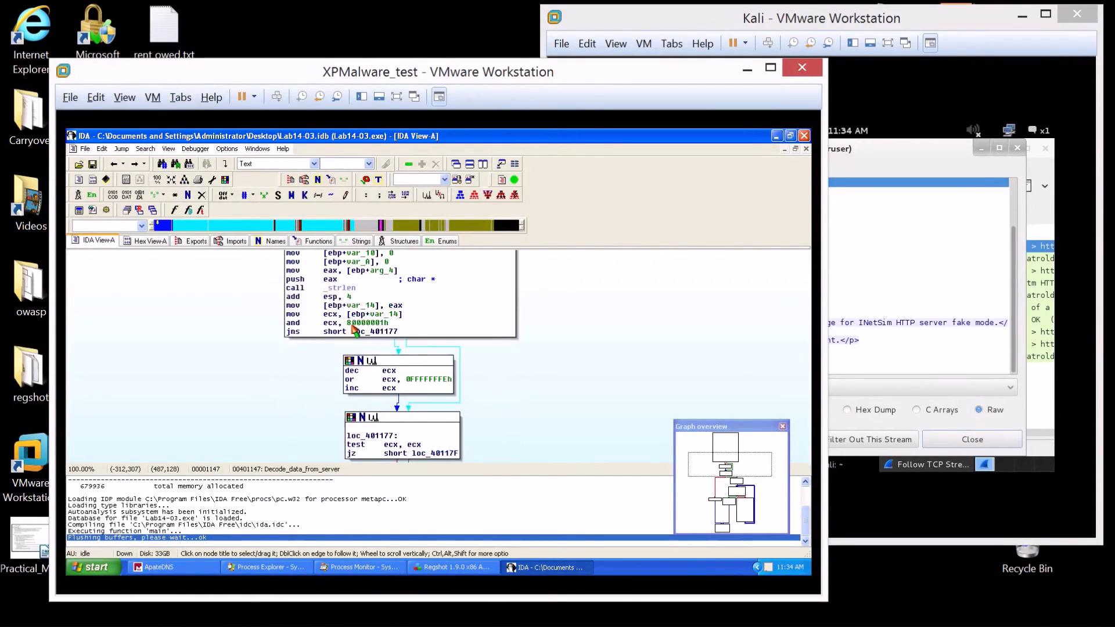
Open execute_command from the names list and highlight var_C in the branch that calls CREATE_A_FILE.
left_click(271, 241)
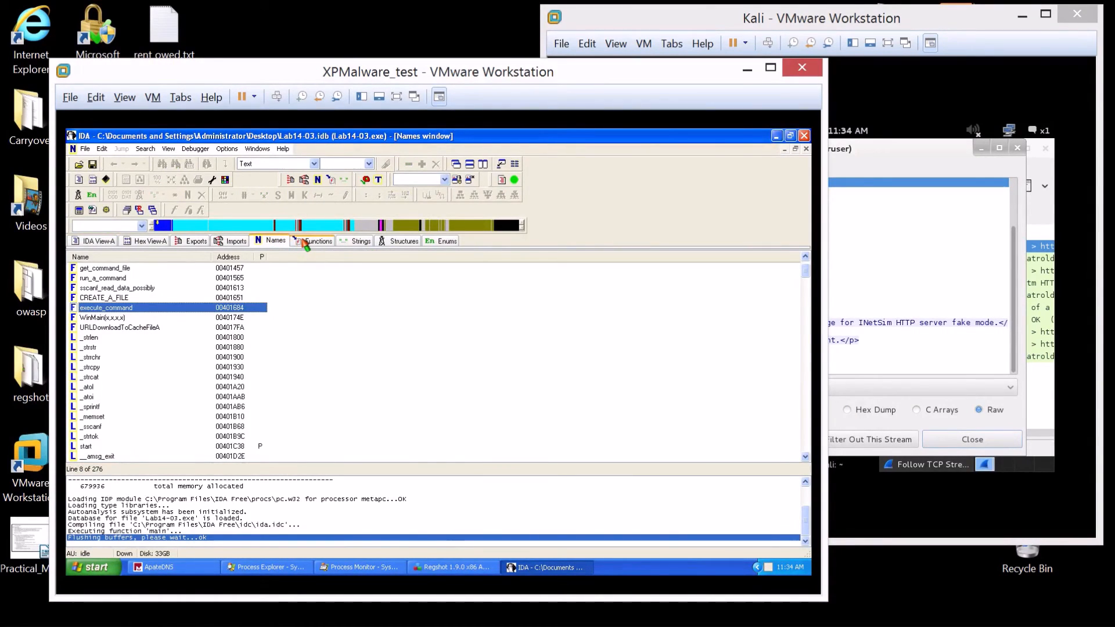
left_click(149, 329)
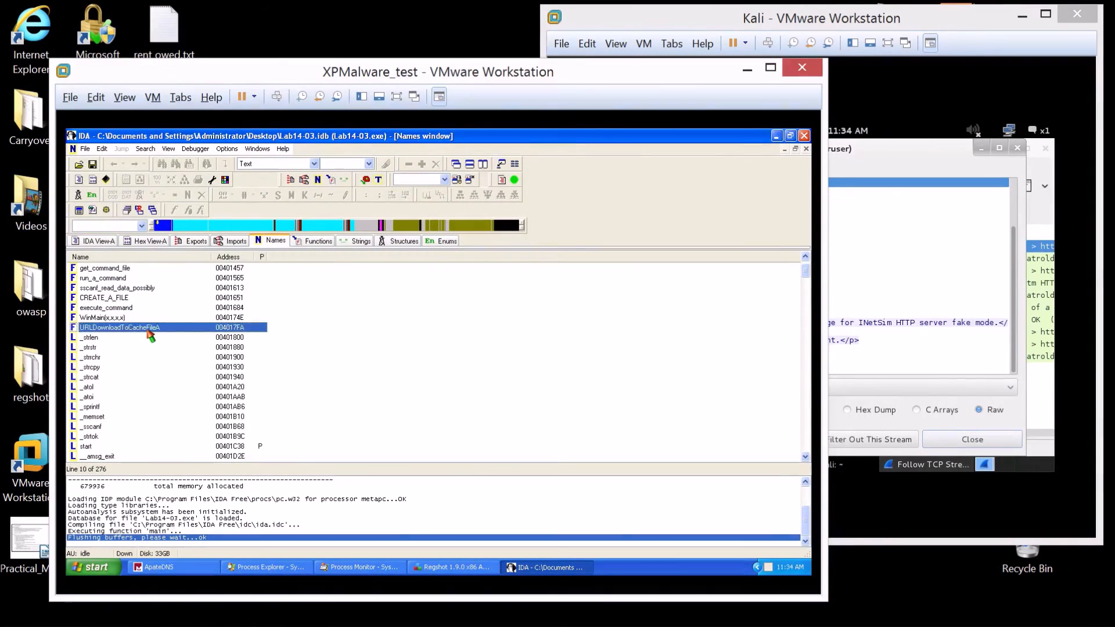
double_click(124, 309)
scroll(356, 342, "down", 10)
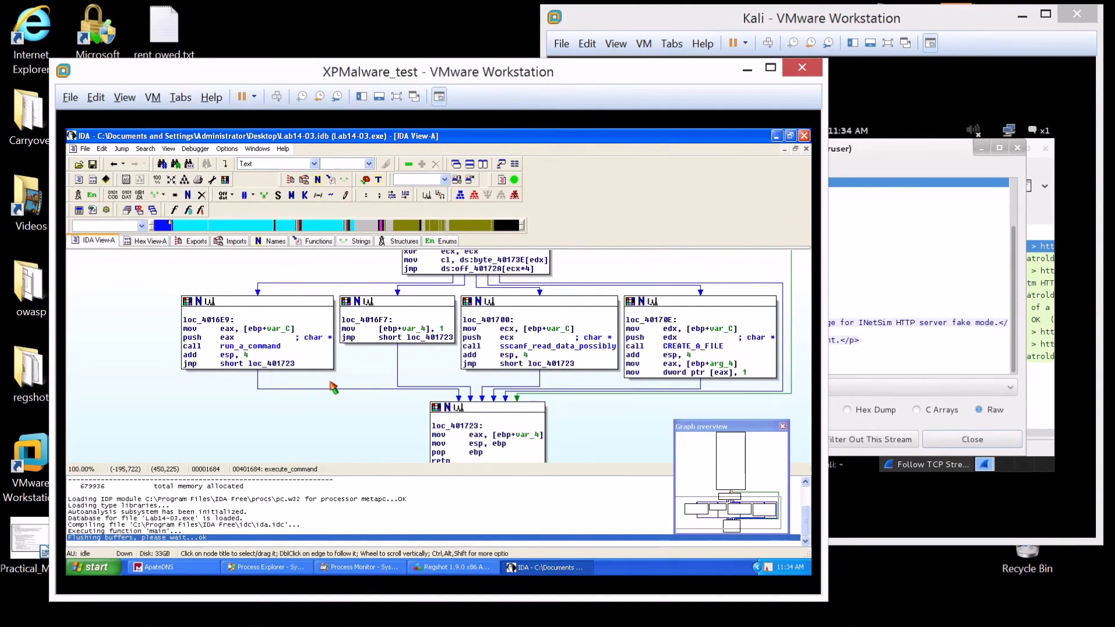
left_click(682, 346)
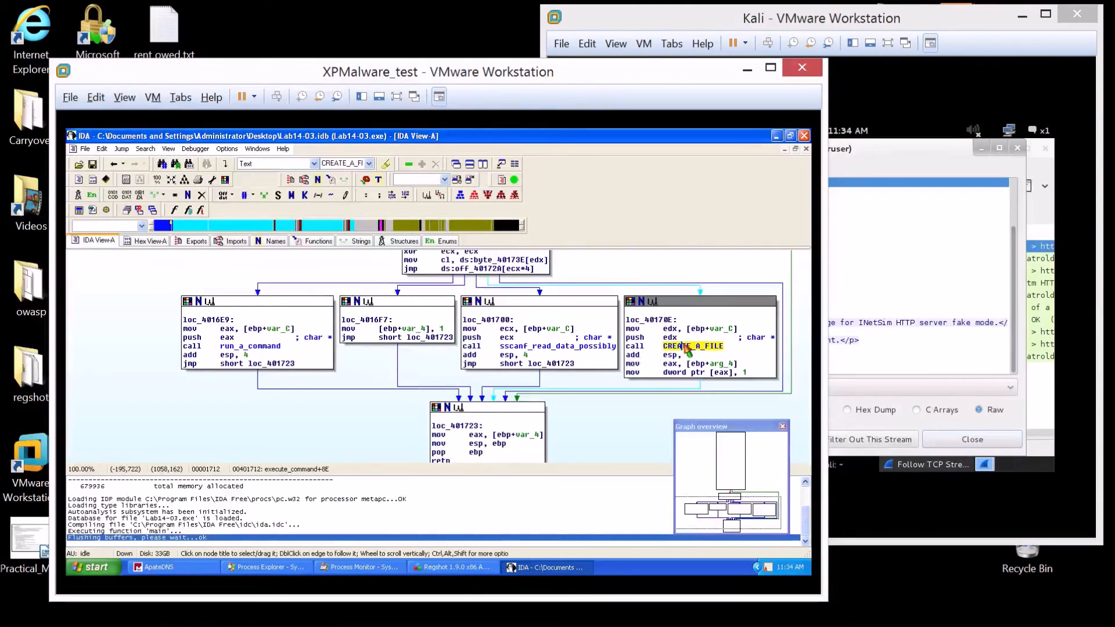
left_click(709, 329)
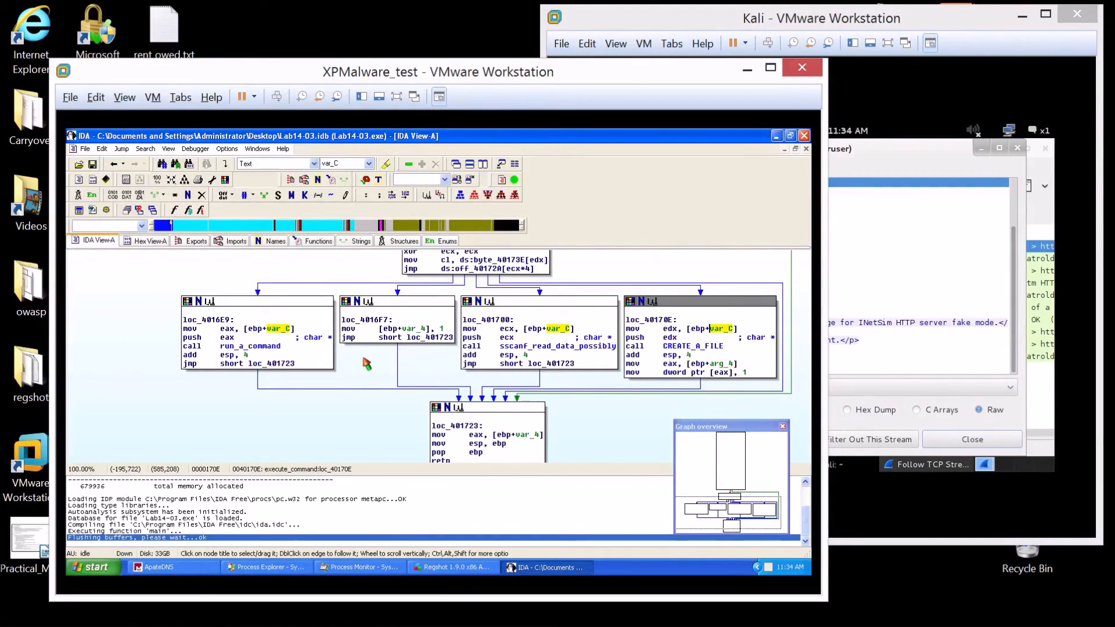
Follow the run_a_command call, examine its graph through the URLDownloadToCacheFileA and CreateProcessA blocks, and return to the CREATE_A_FILE call in execute_command.
left_click(267, 347)
double_click(267, 347)
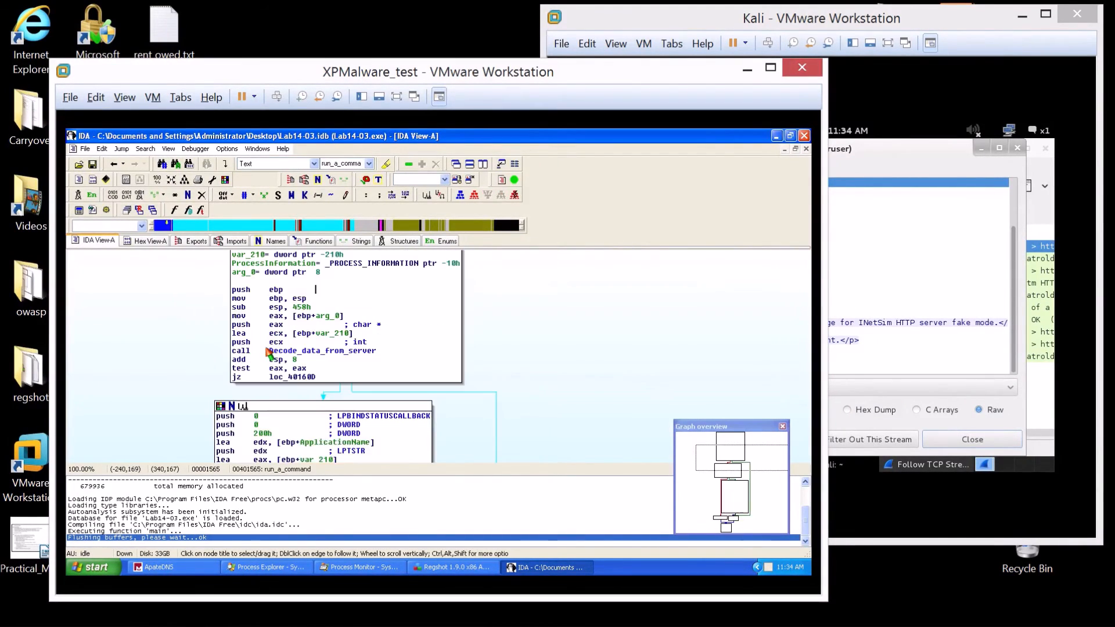
scroll(204, 351, "down", 5)
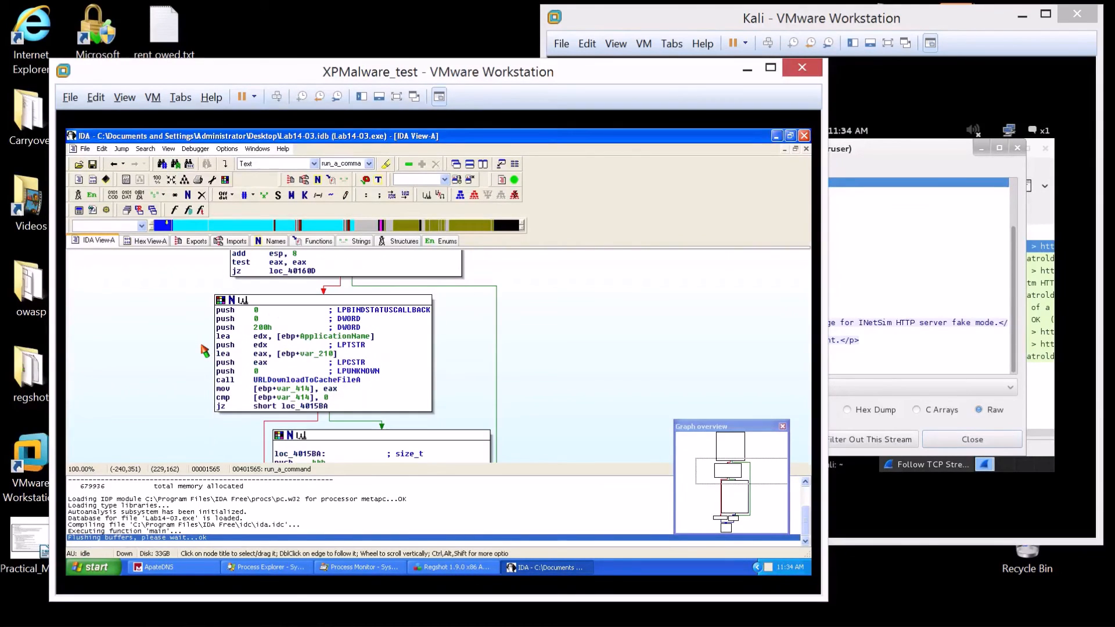
scroll(204, 351, "down", 3)
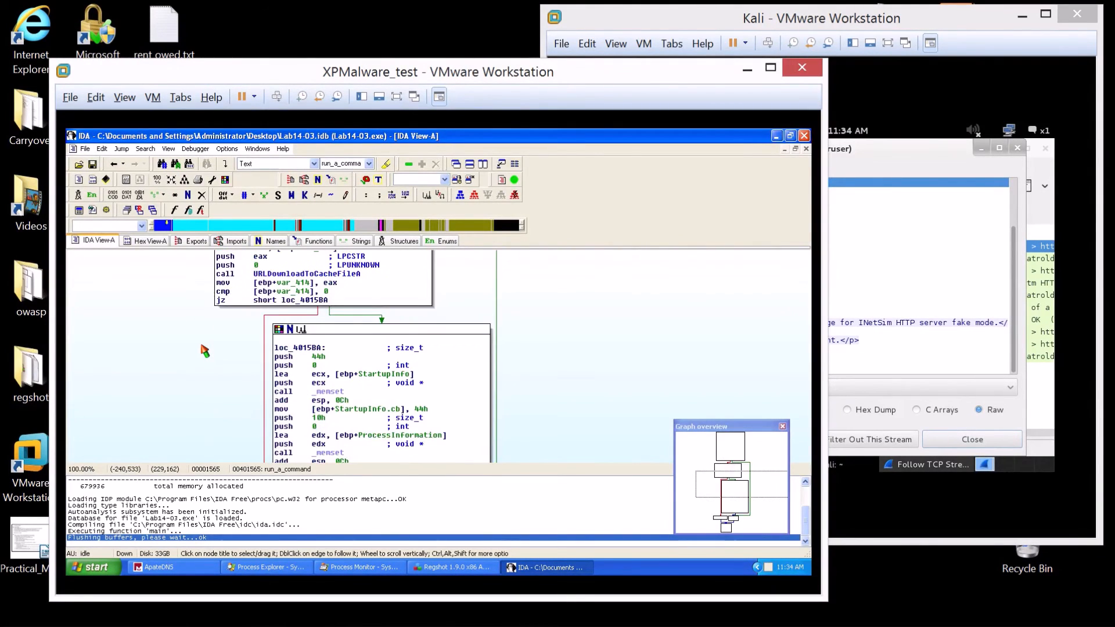
scroll(204, 351, "down", 4)
scroll(204, 350, "down", 4)
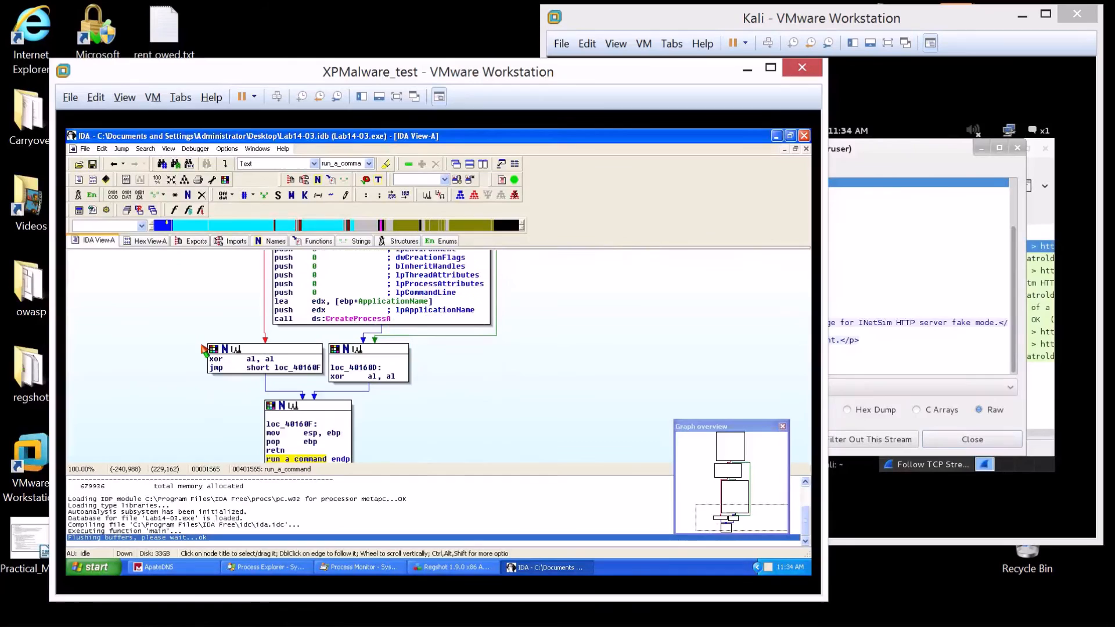
scroll(168, 368, "up", 5)
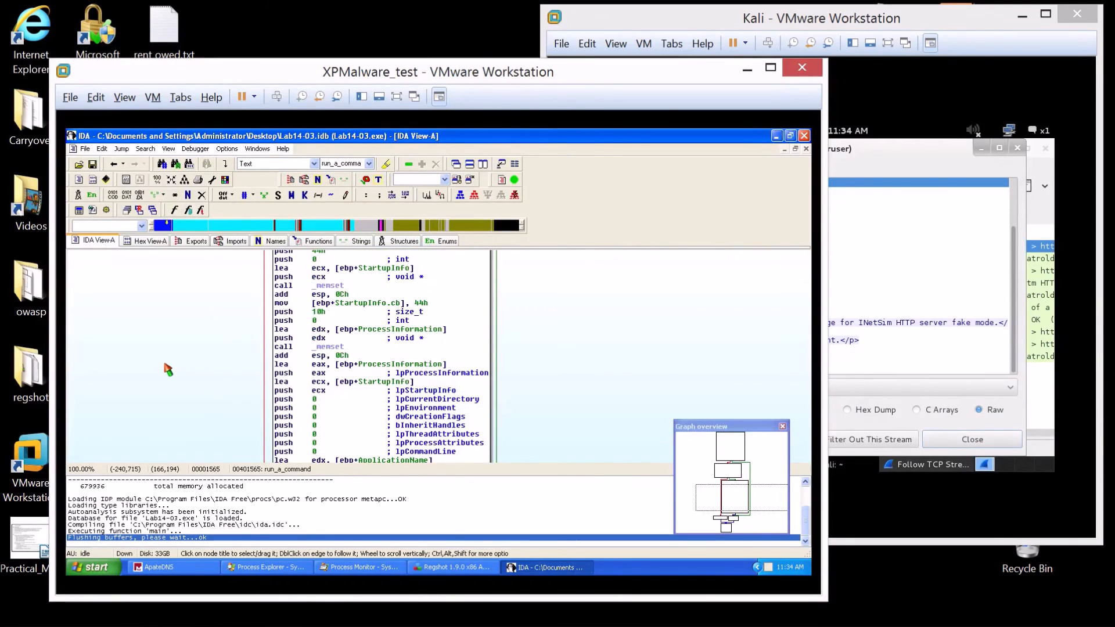
scroll(168, 369, "up", 7)
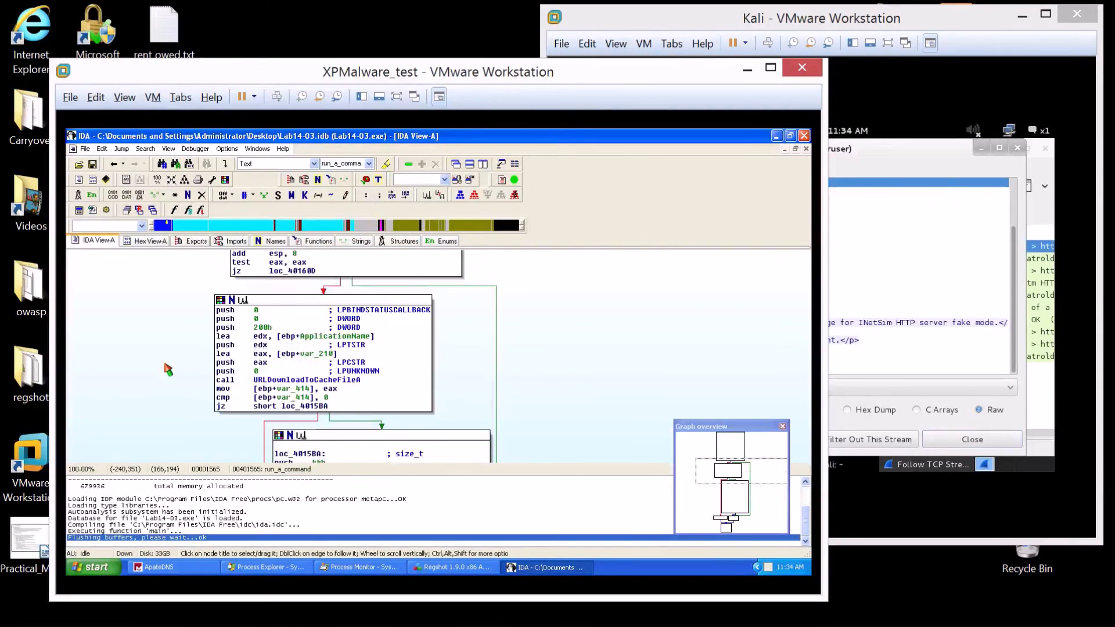
left_click(114, 163)
left_click(692, 347)
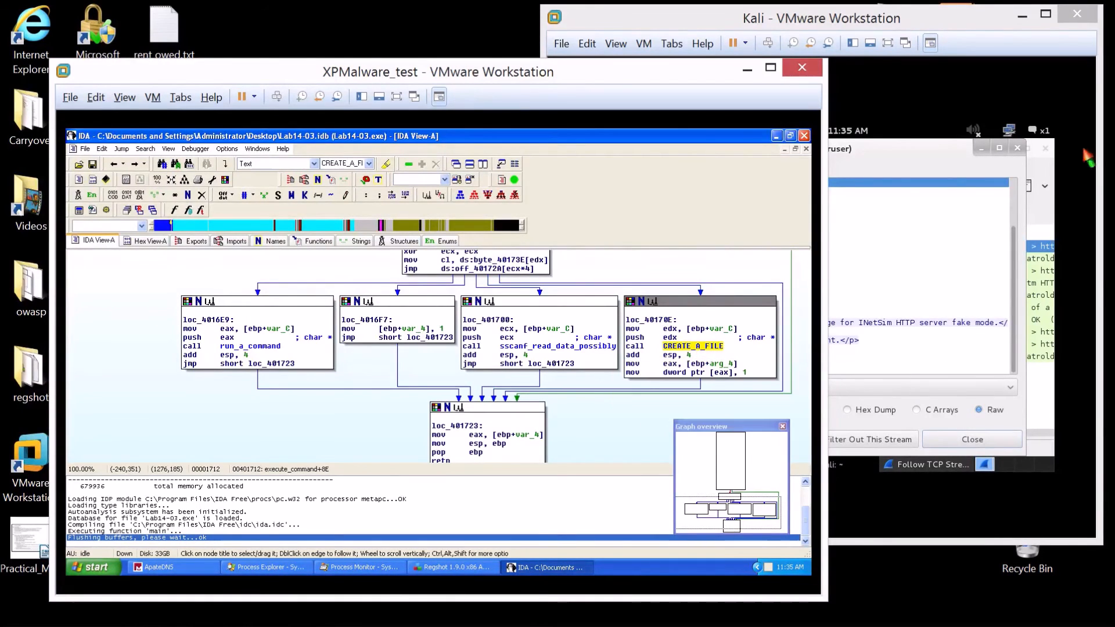
Switch to Wireshark's Follow TCP Stream window in the Kali VM and highlight start.htm in the GET request.
left_click(897, 143)
left_click(608, 201)
scroll(608, 209, "up", 3)
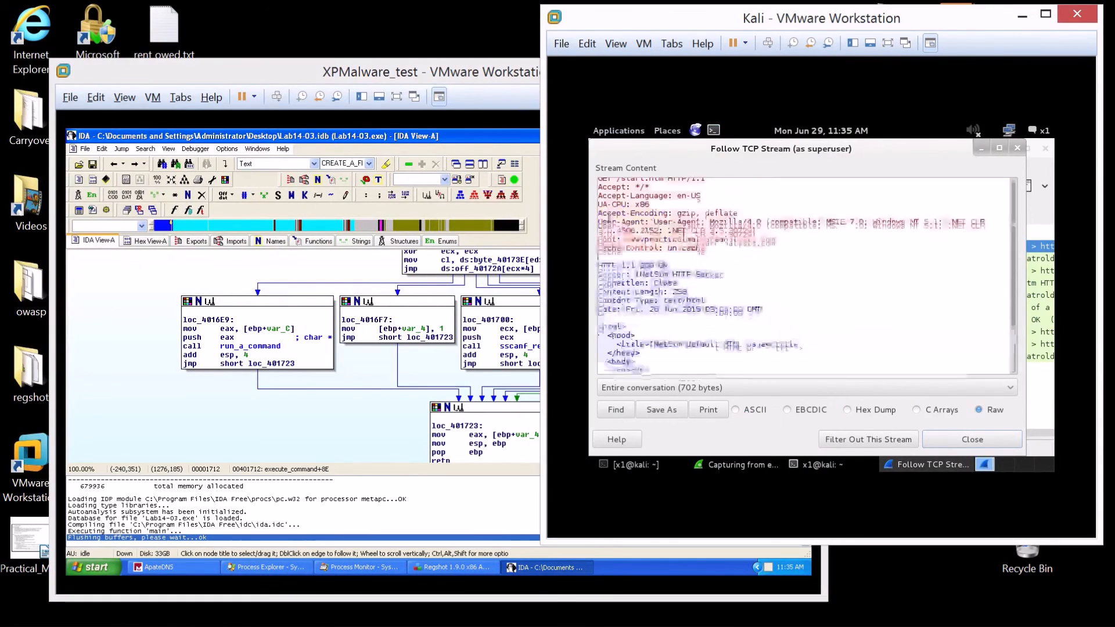
left_click_drag(598, 182, 702, 183)
left_click_drag(621, 183, 663, 183)
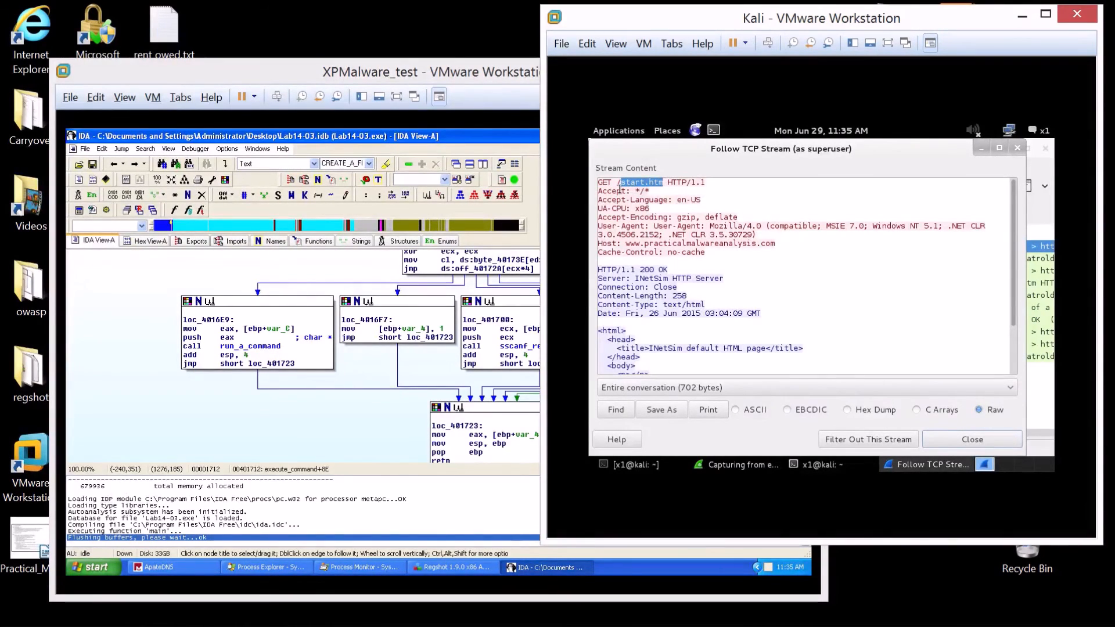
left_click_drag(625, 208, 590, 222)
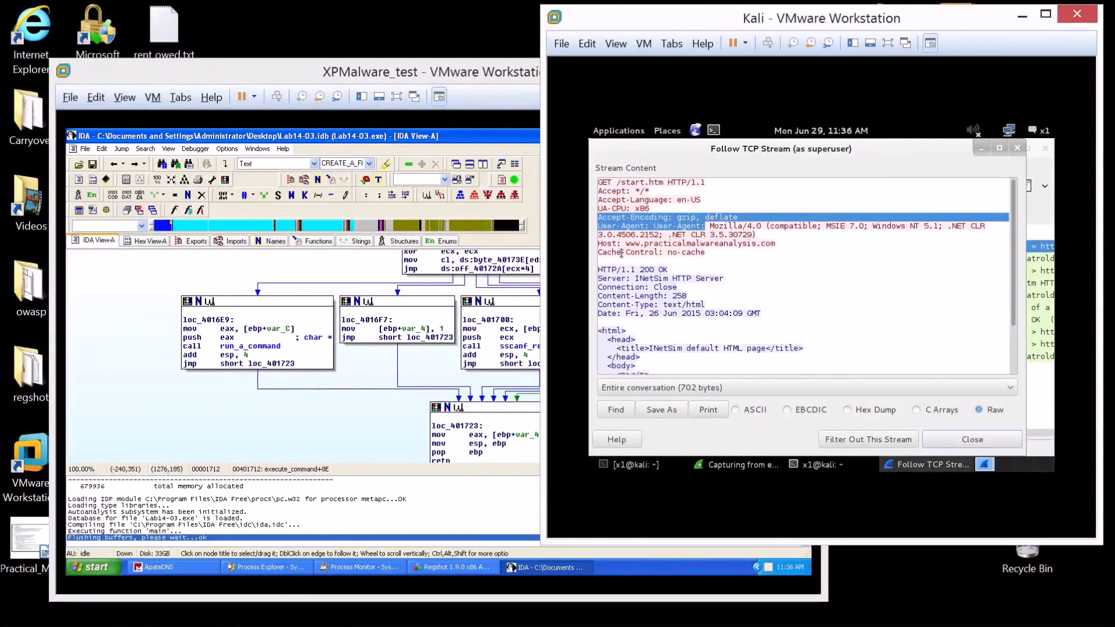
left_click(767, 251)
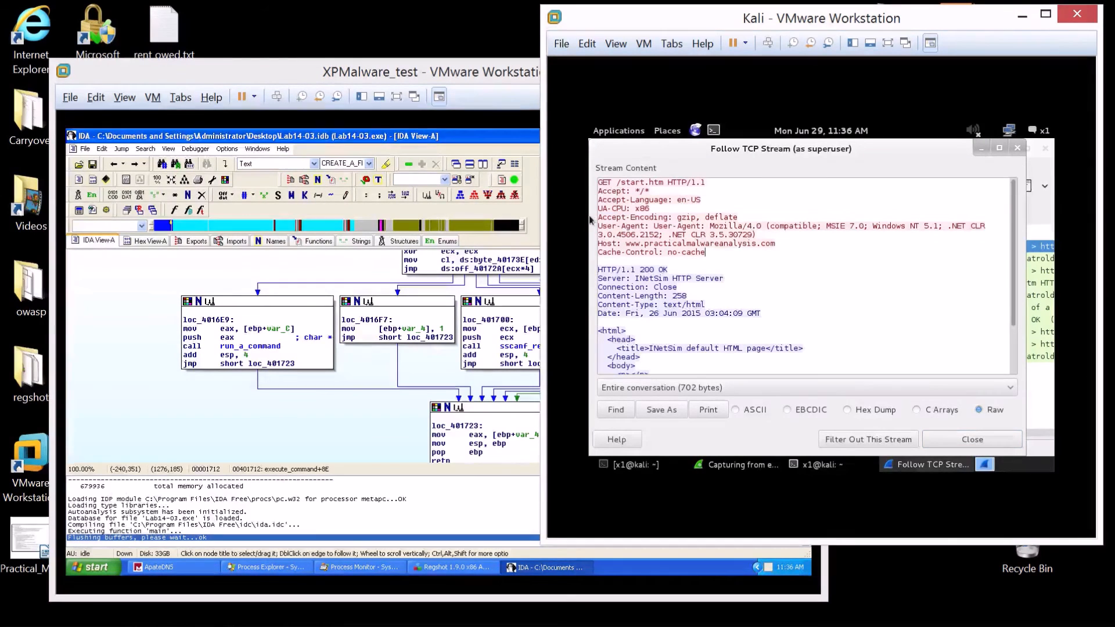
left_click_drag(600, 222, 705, 226)
left_click_drag(626, 244, 775, 244)
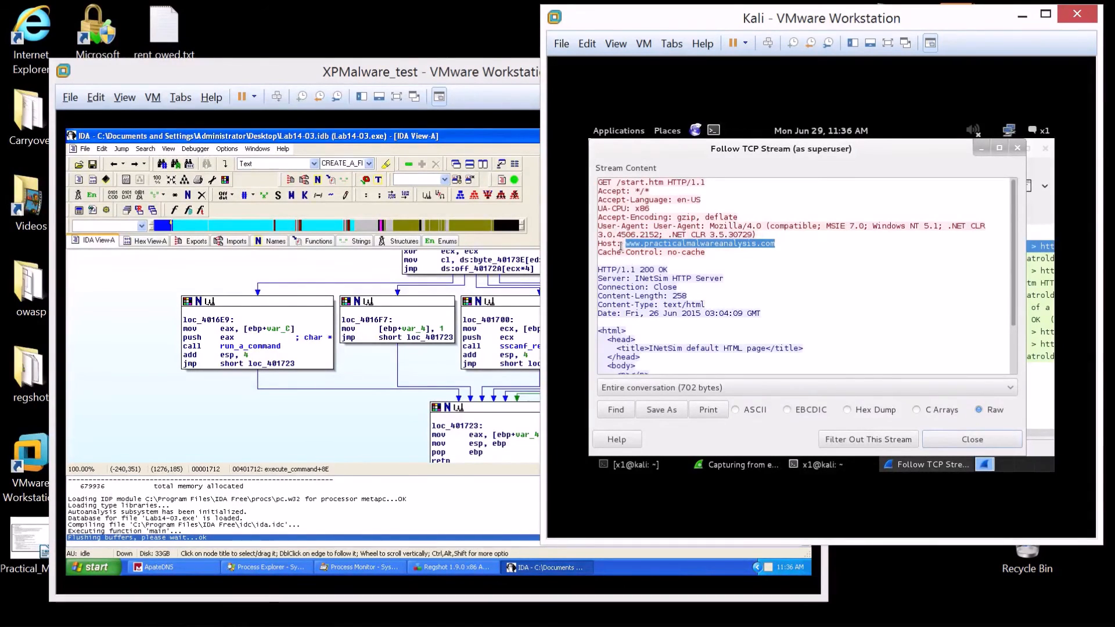
left_click(631, 210)
left_click_drag(599, 207, 630, 208)
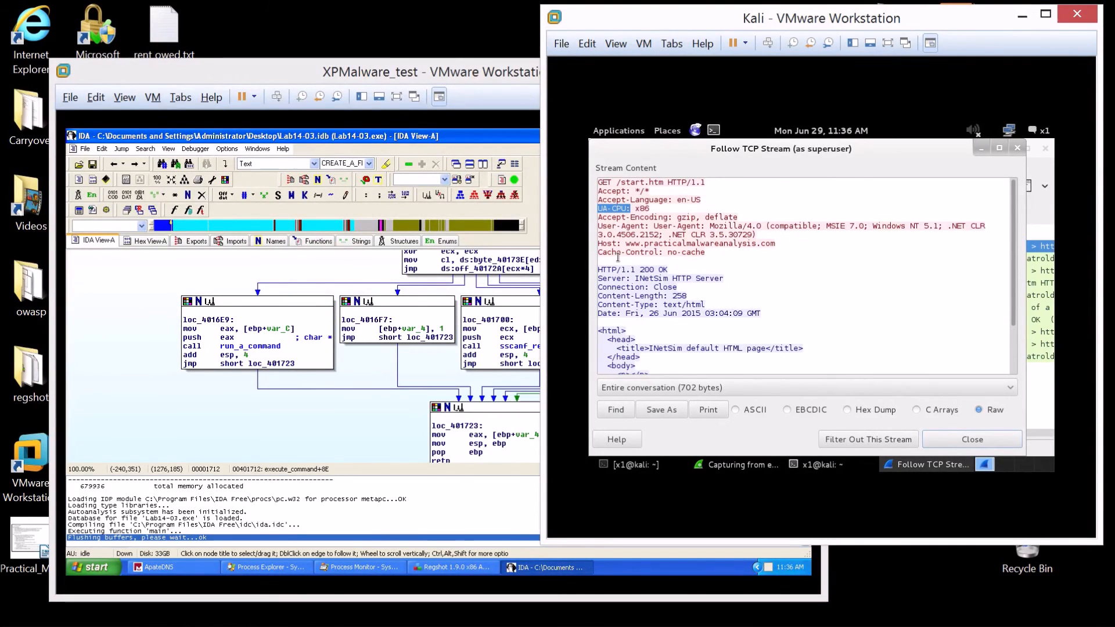